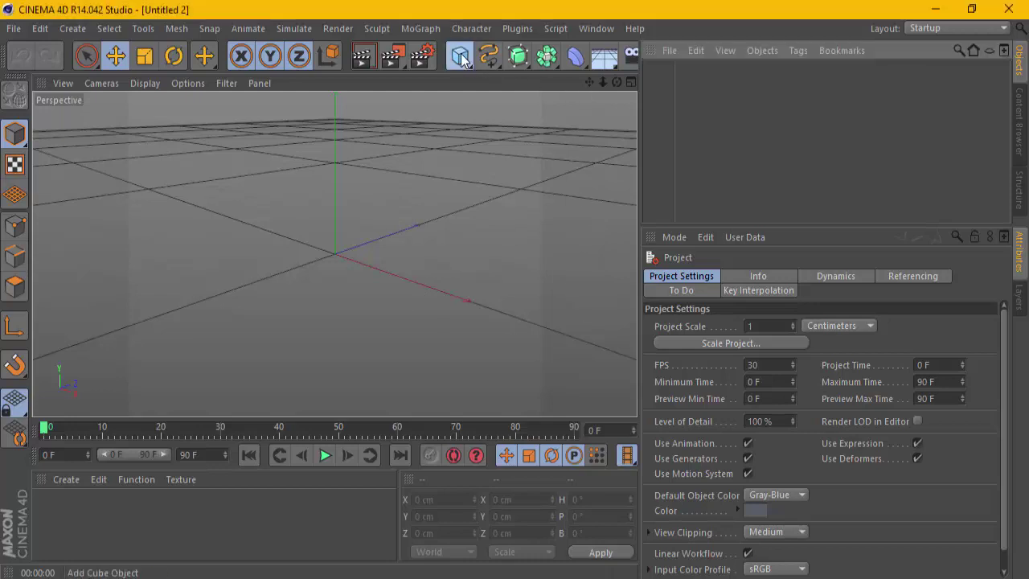
- Add a cube sized 500 × 230 × 20 cm with 70 × 70 × 10 segments
drag(462, 61, 606, 78)
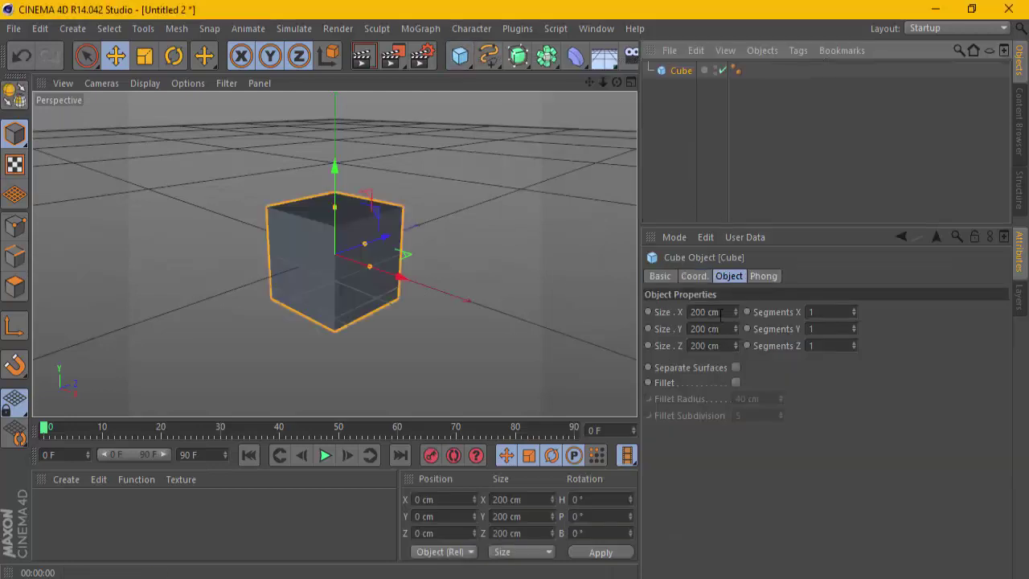
click(721, 313)
text(500)
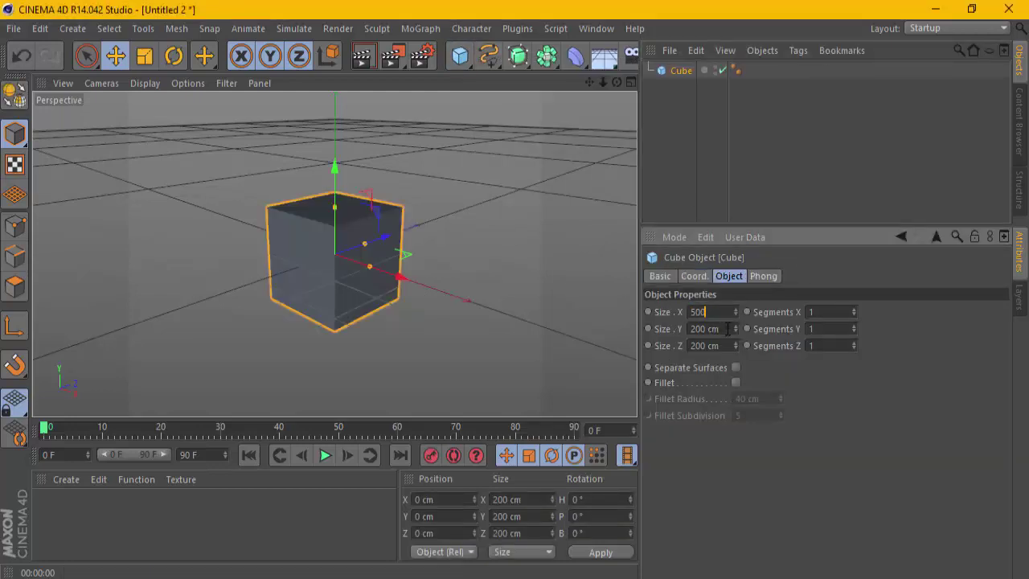
click(727, 328)
text(230)
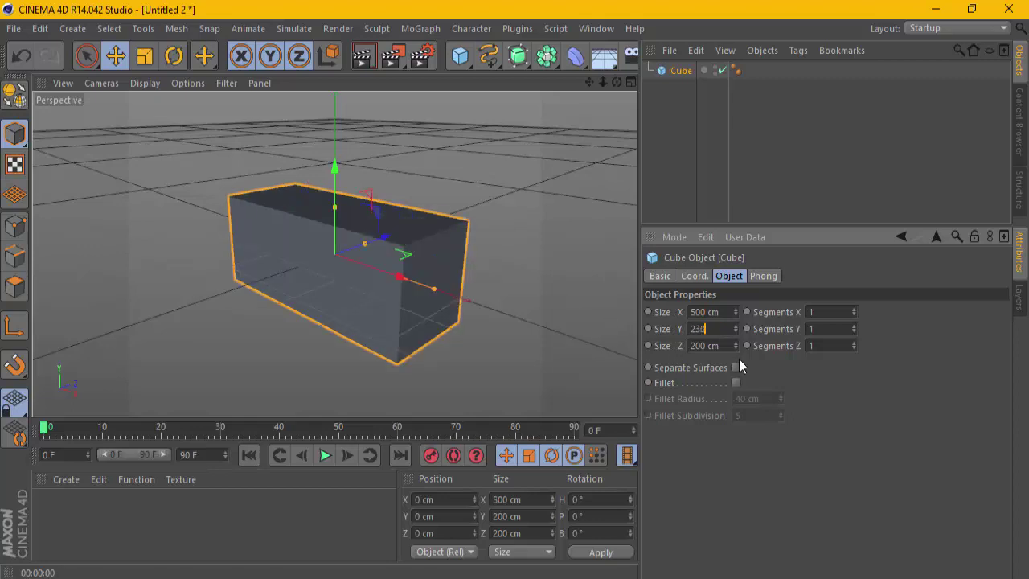
click(722, 346)
text(2)
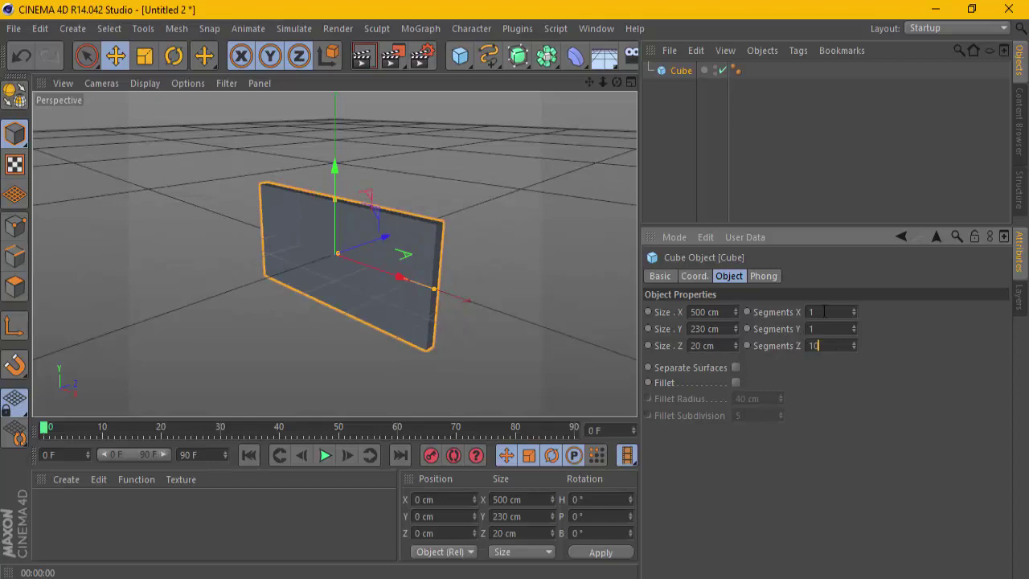
text(70)
text(70)
- Set the viewport to Gouraud Shading (Lines) and frame the wall slab
click(146, 83)
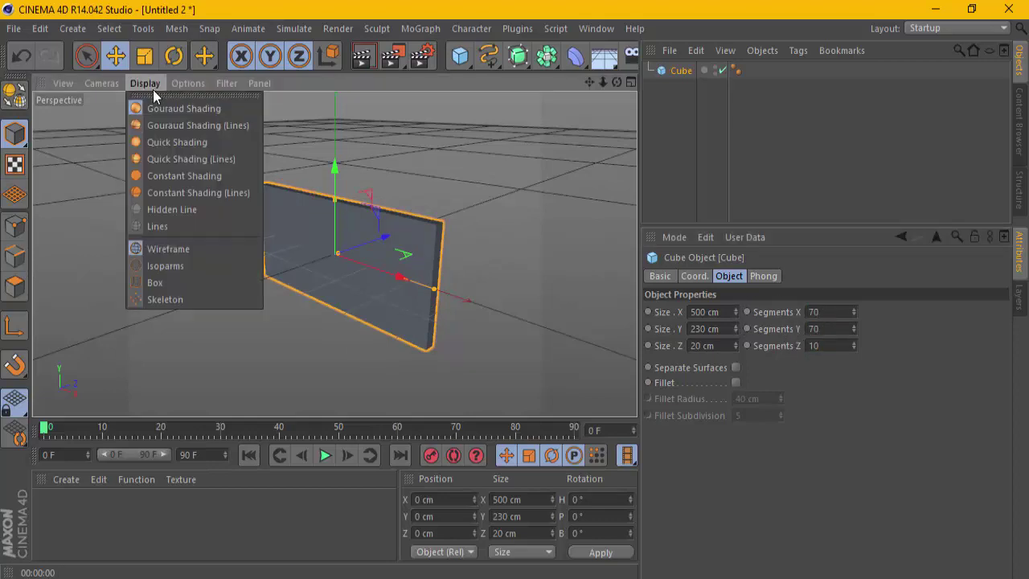
click(165, 125)
scroll(367, 241, up, 3)
scroll(353, 253, up, 4)
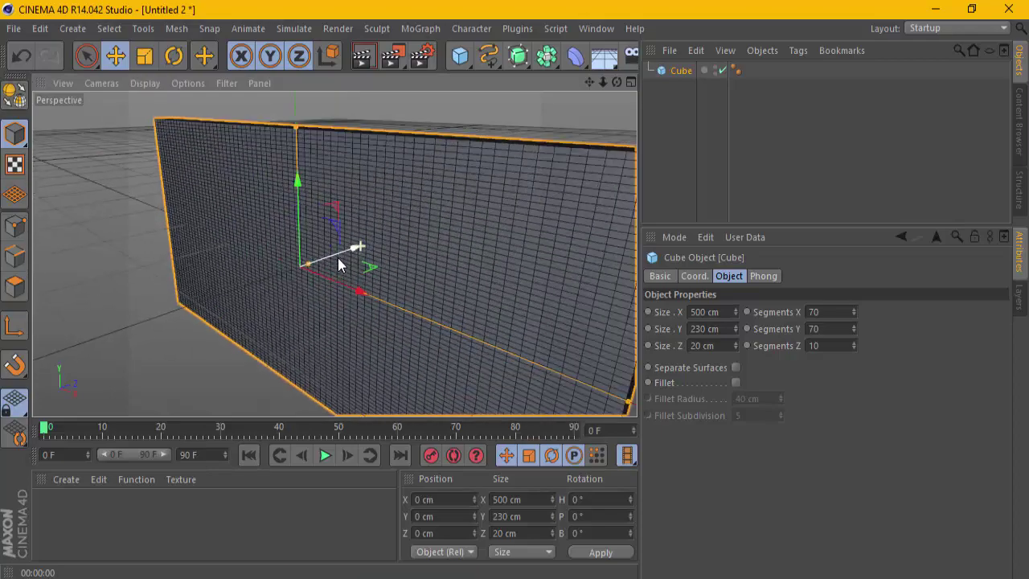
scroll(345, 259, up, 3)
mouse_move(612, 85)
mouse_down()
mouse_move(512, 291)
mouse_move(362, 278)
mouse_move(496, 172)
mouse_up()
mouse_move(586, 84)
mouse_down()
mouse_move(402, 221)
mouse_move(313, 259)
mouse_up()
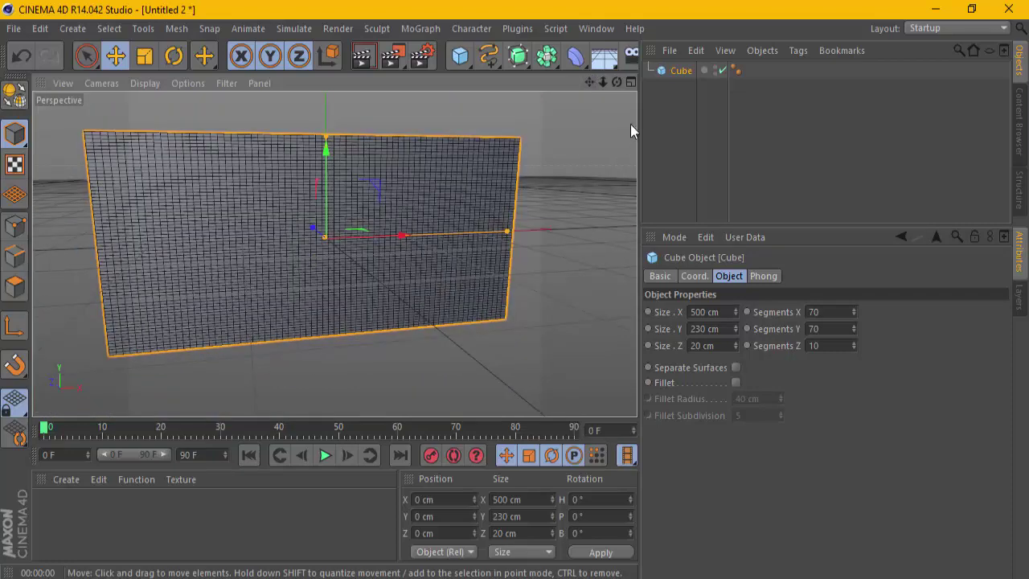
- Make the wall editable and switch to Polygon mode with Loop Selection
click(17, 94)
click(14, 287)
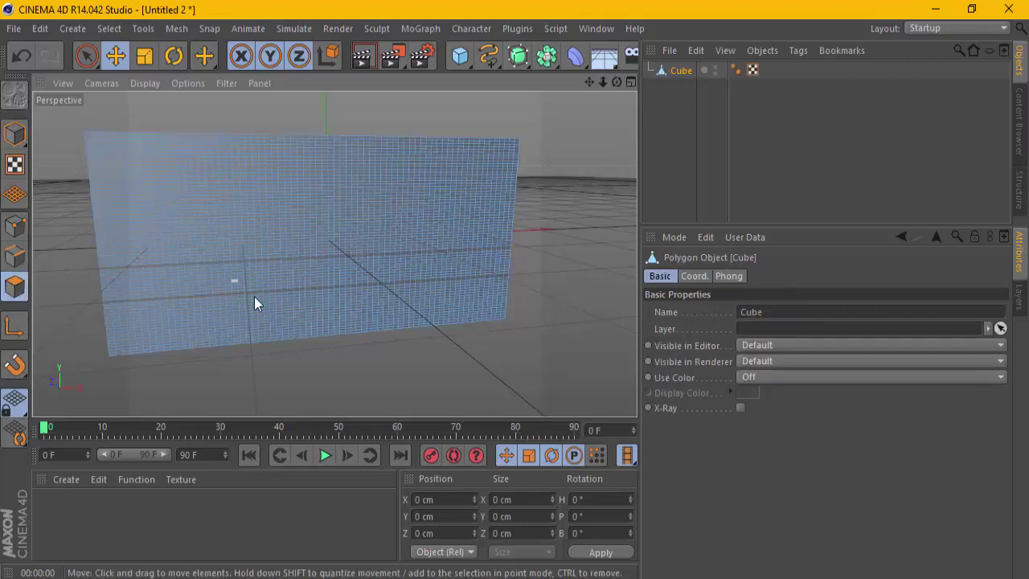
alt+drag(254, 304, 281, 300)
click(143, 29)
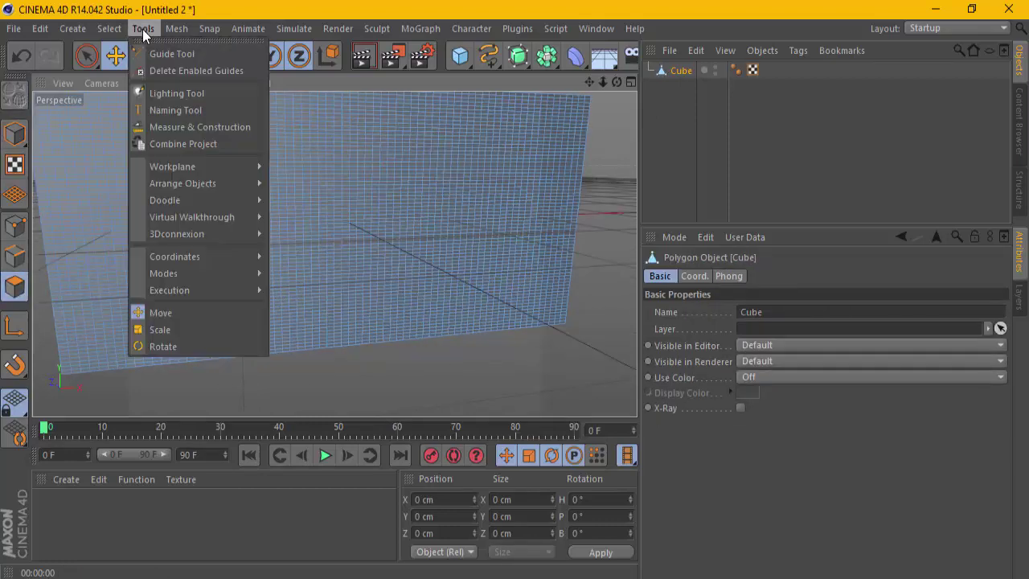
mouse_move(108, 28)
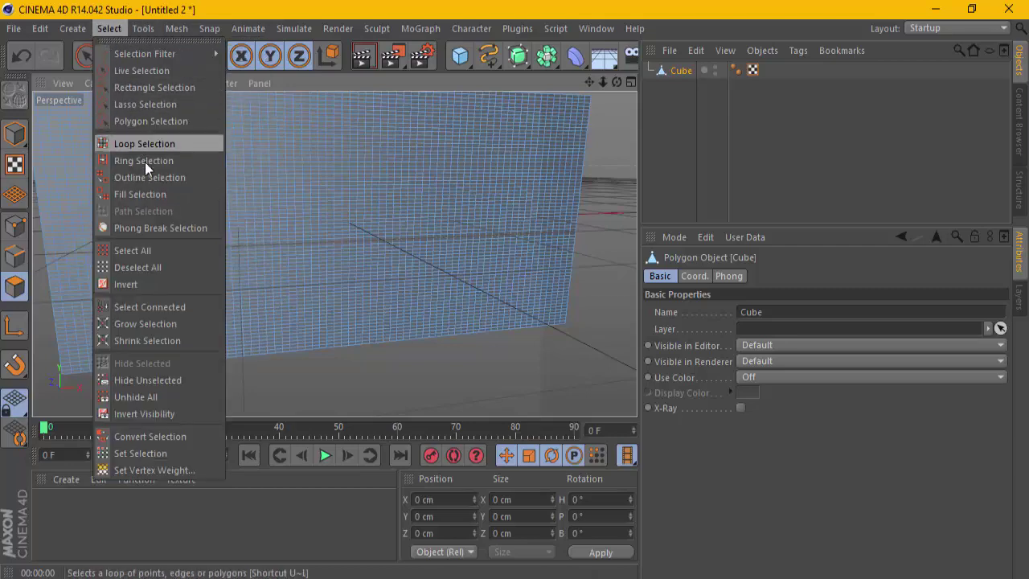
click(149, 146)
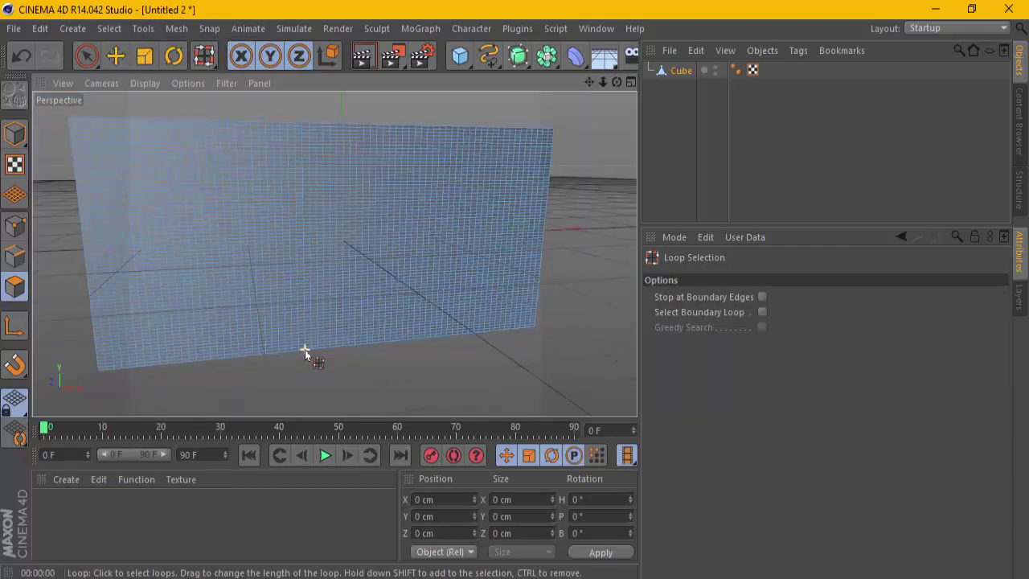
- Select seven horizontal face loops along the bottom of the wall
drag(617, 82, 512, 291)
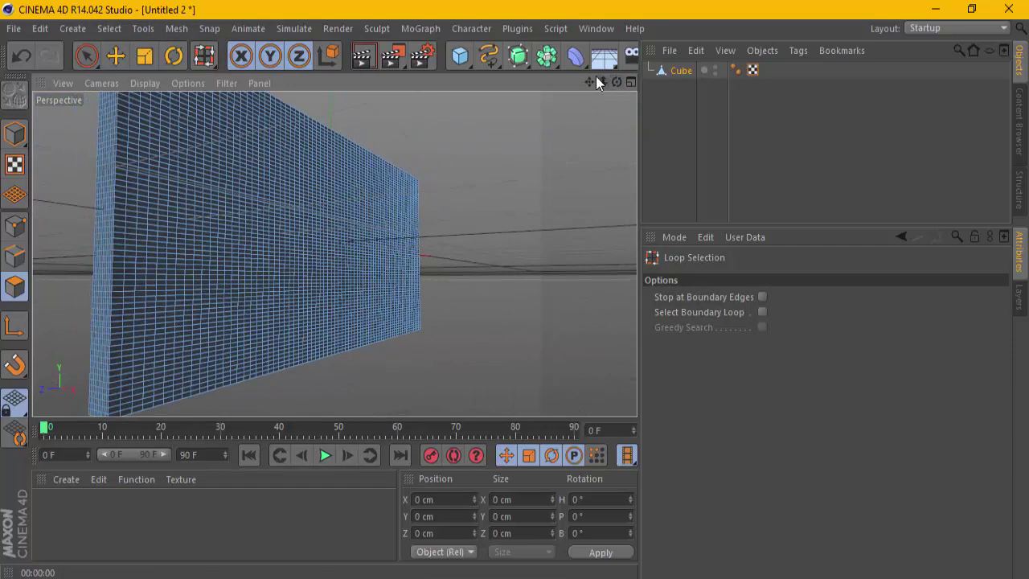
drag(597, 78, 217, 336)
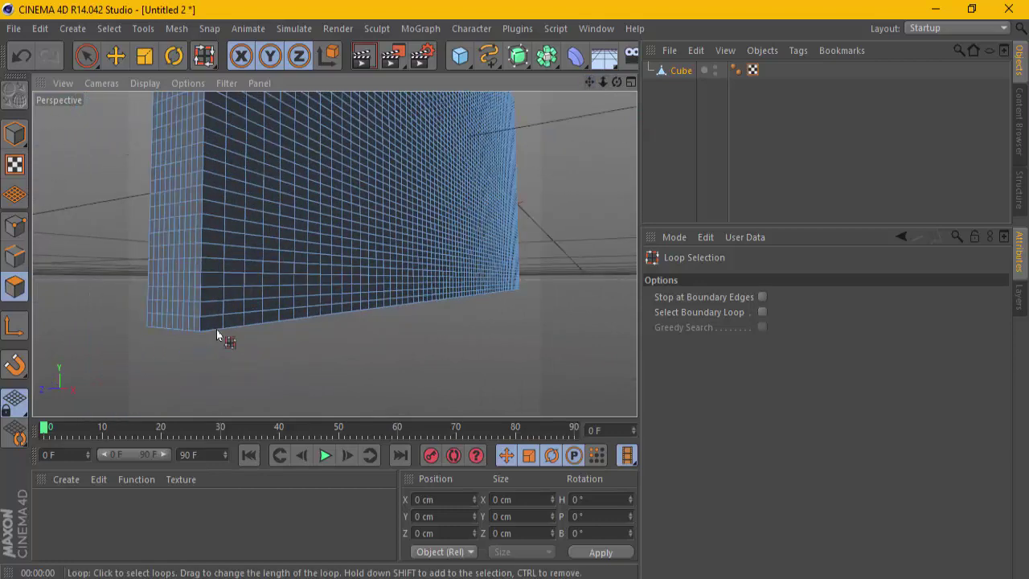
alt+drag(224, 324, 230, 338)
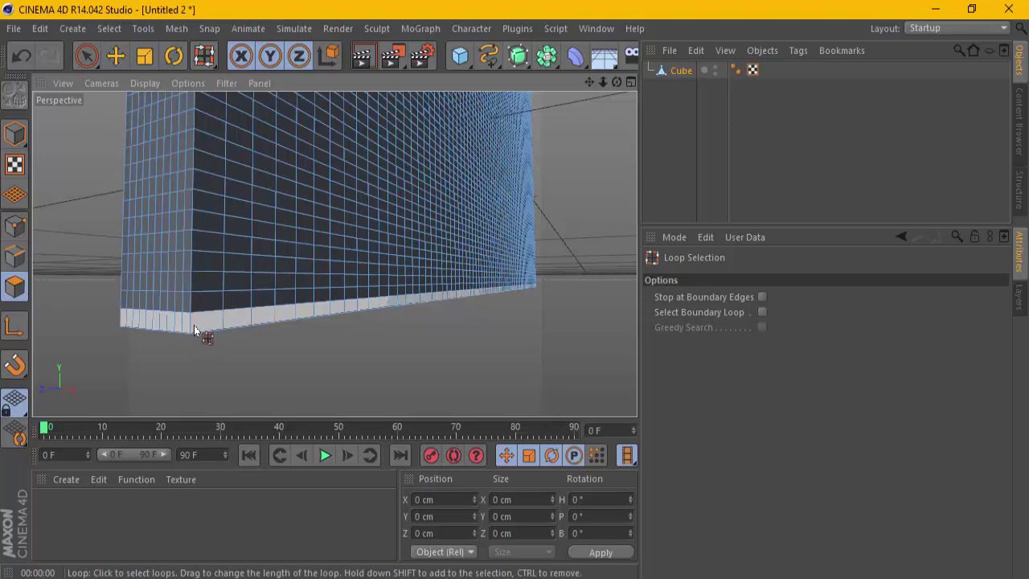
click(193, 325)
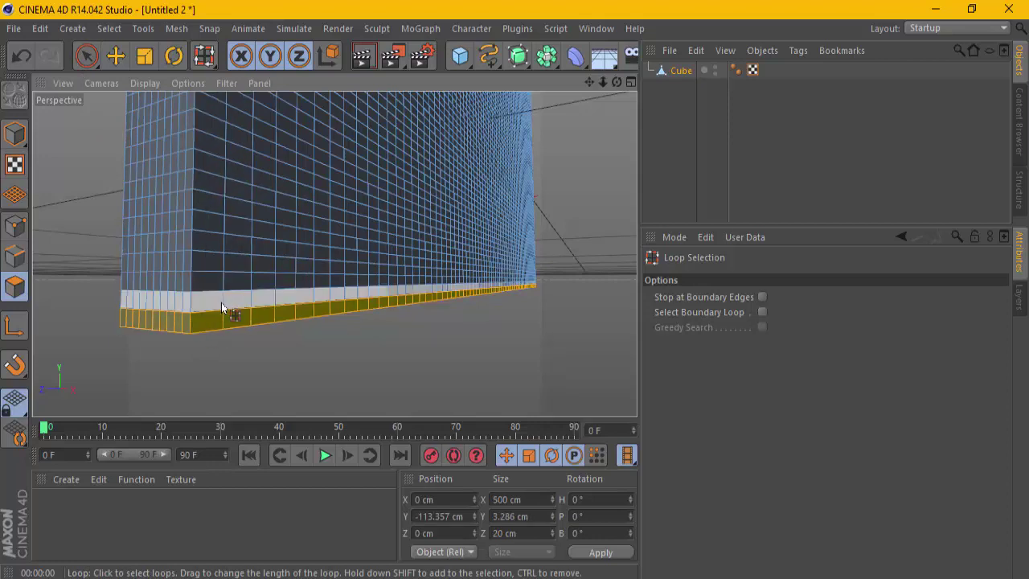
shift+click(221, 302)
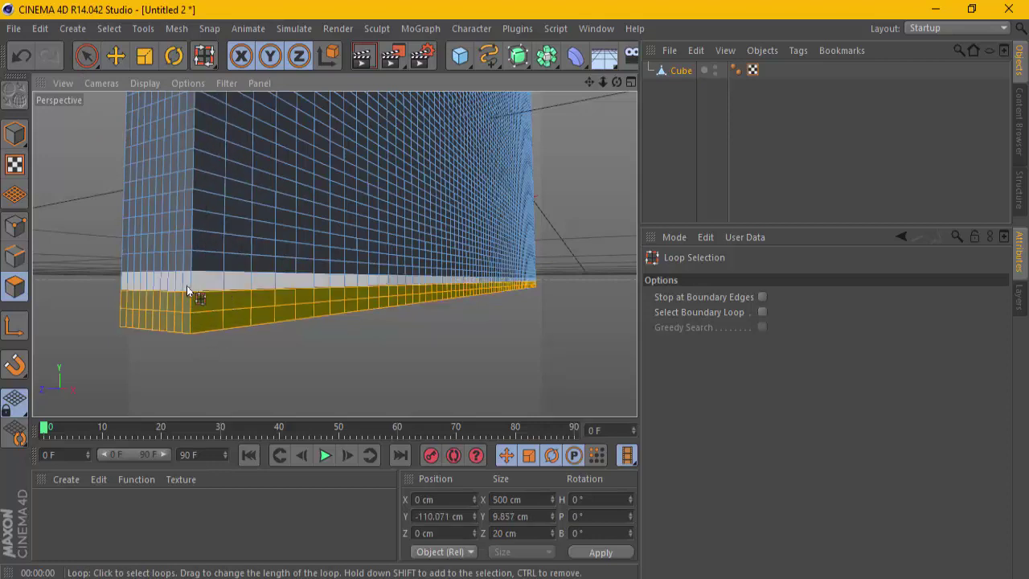
shift+click(184, 264)
shift+click(190, 236)
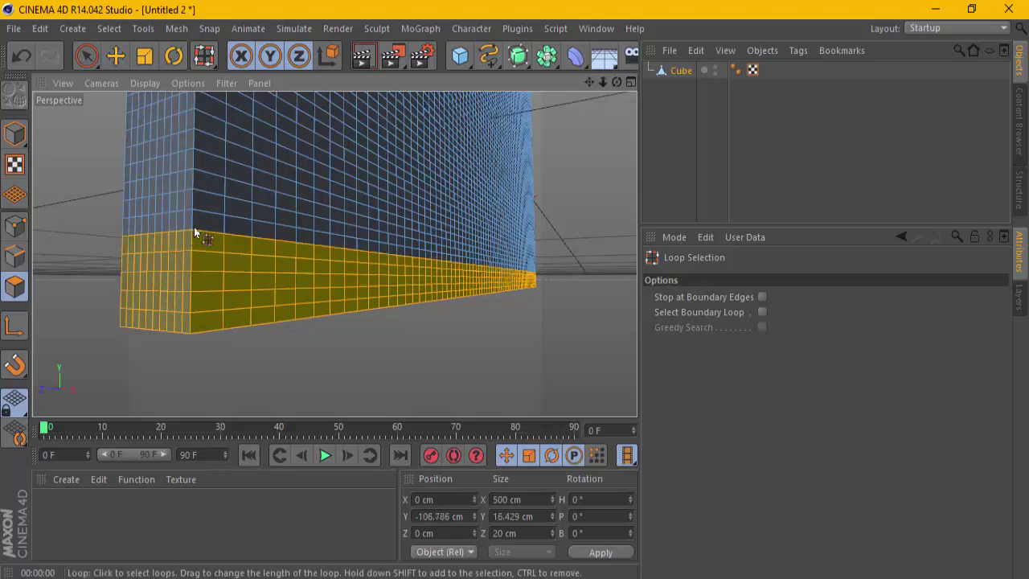
shift+click(195, 224)
shift+click(196, 201)
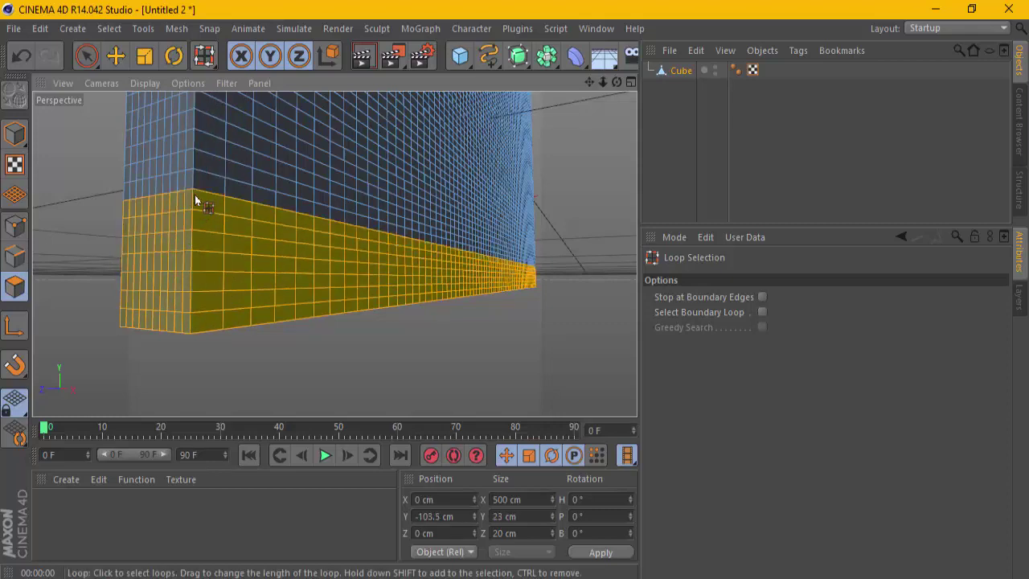
shift+click(197, 184)
scroll(251, 248, down, 2)
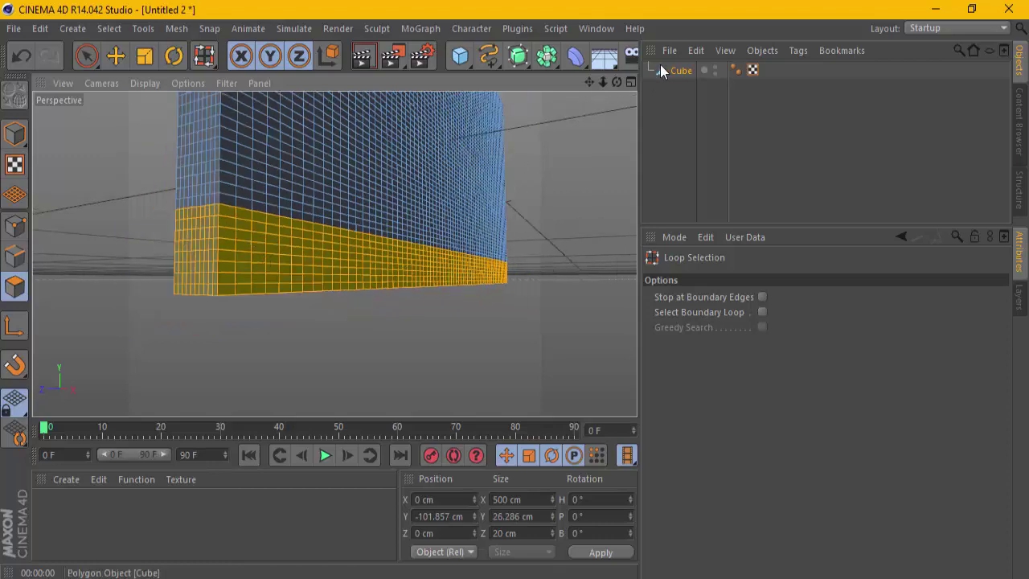
scroll(515, 290, up, 2)
mouse_move(511, 291)
alt+mouse_down()
mouse_move(453, 152)
mouse_move(218, 252)
mouse_move(273, 303)
alt+mouse_up()
- Add one more loop and extrude the bottom band outward by 5 cm, then deselect
shift+click(214, 239)
right_click(315, 269)
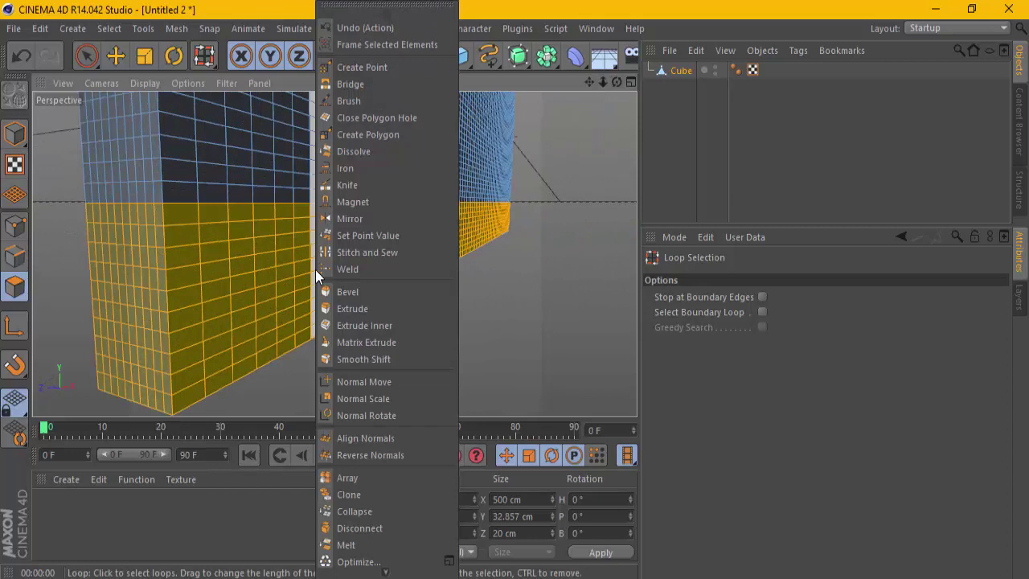
click(370, 310)
click(738, 329)
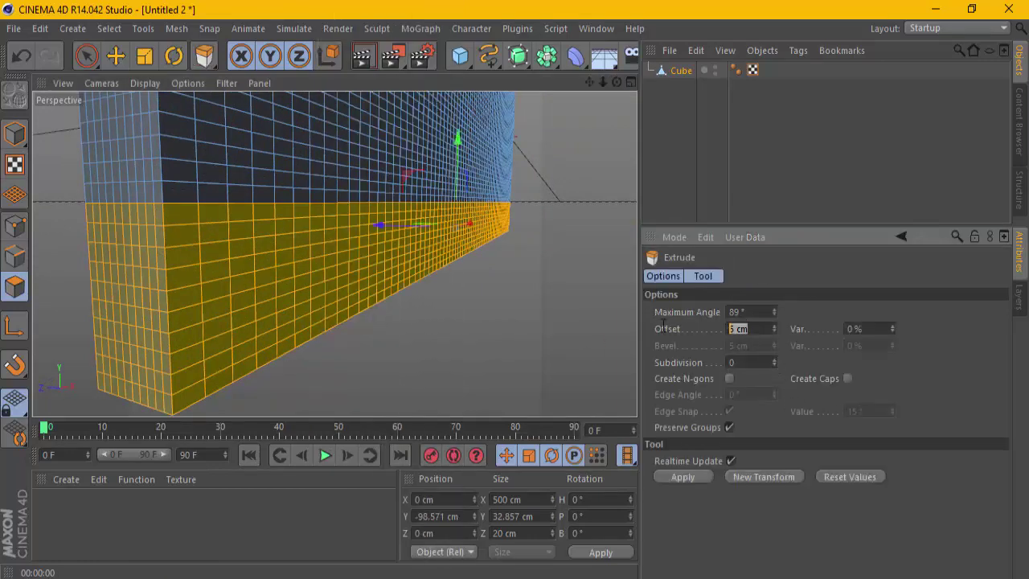
click(700, 480)
alt+drag(387, 340, 349, 310)
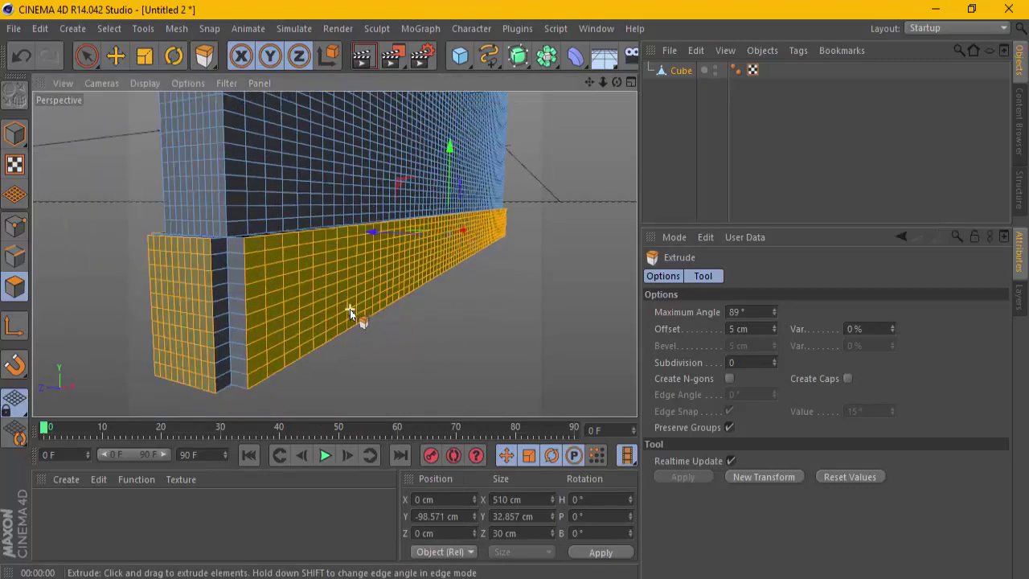
click(440, 307)
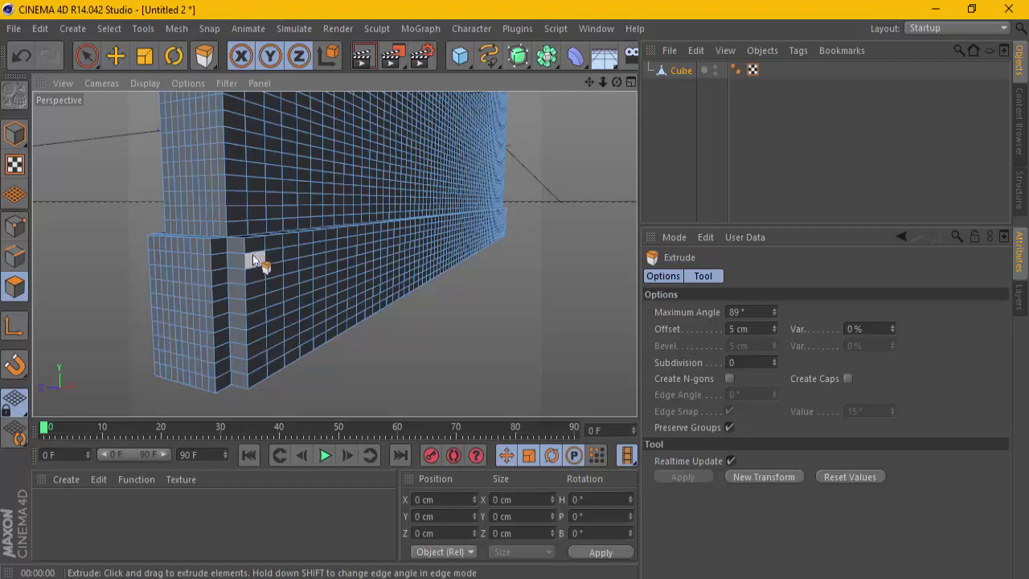
click(109, 28)
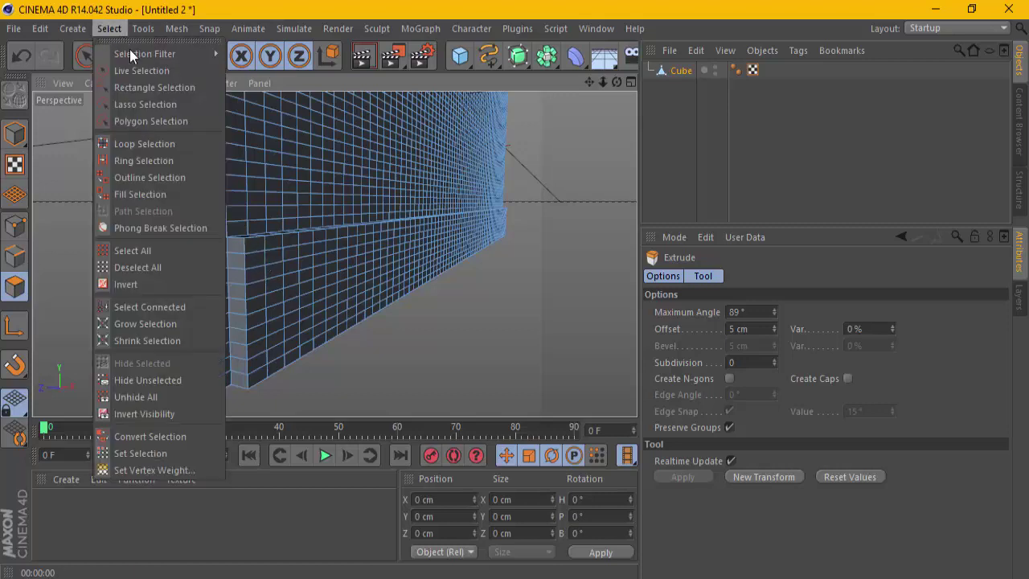
- Loop-select the six lowest face rows of the base, undoing the extra row
click(125, 139)
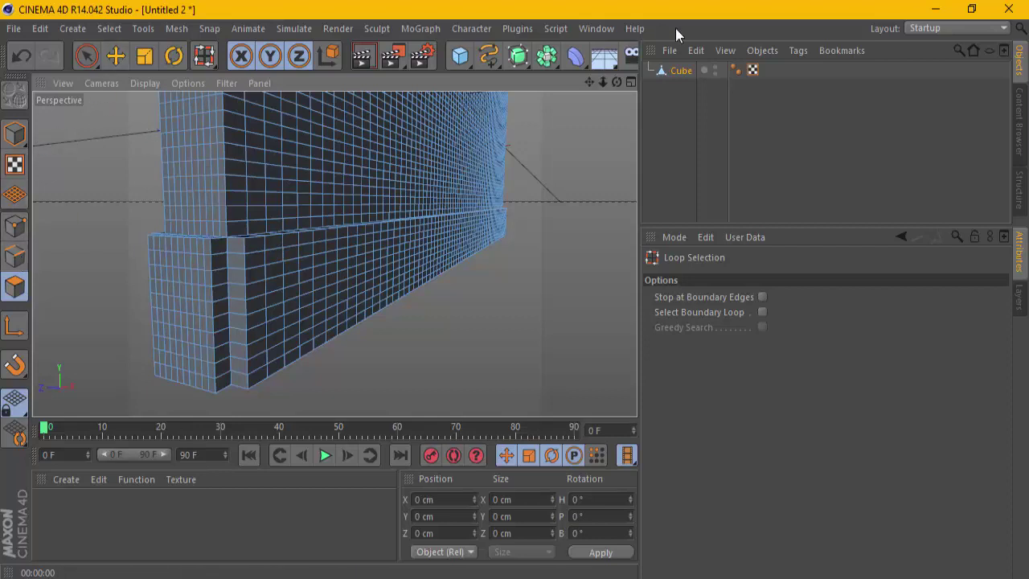
click(672, 78)
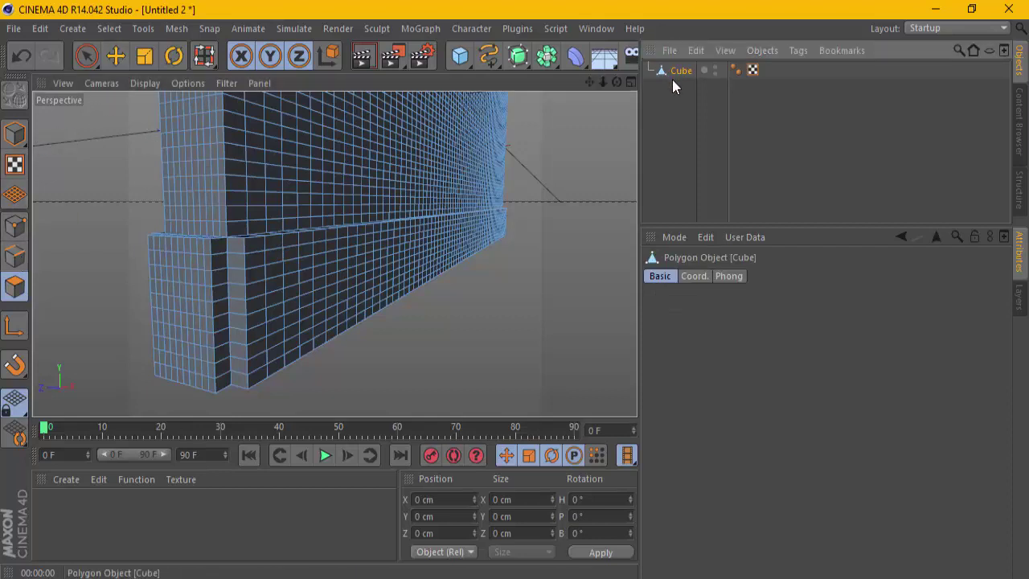
click(338, 265)
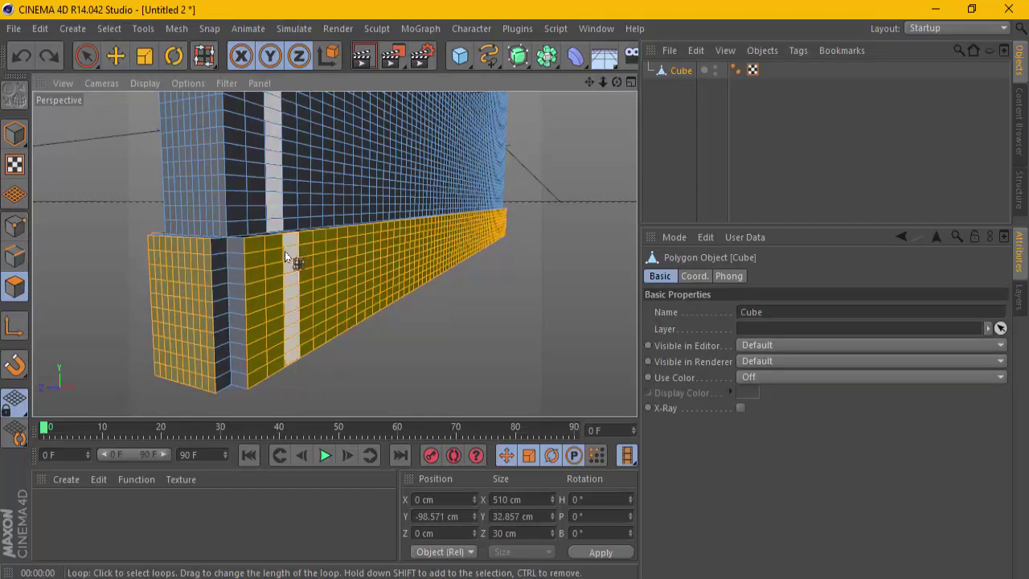
click(268, 377)
scroll(270, 373, up, 1)
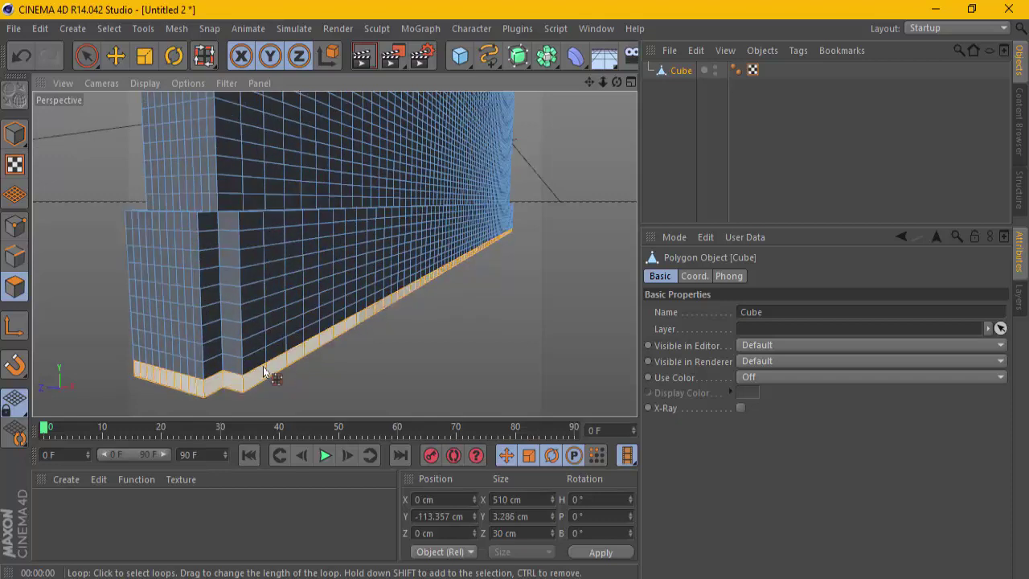
shift+click(243, 359)
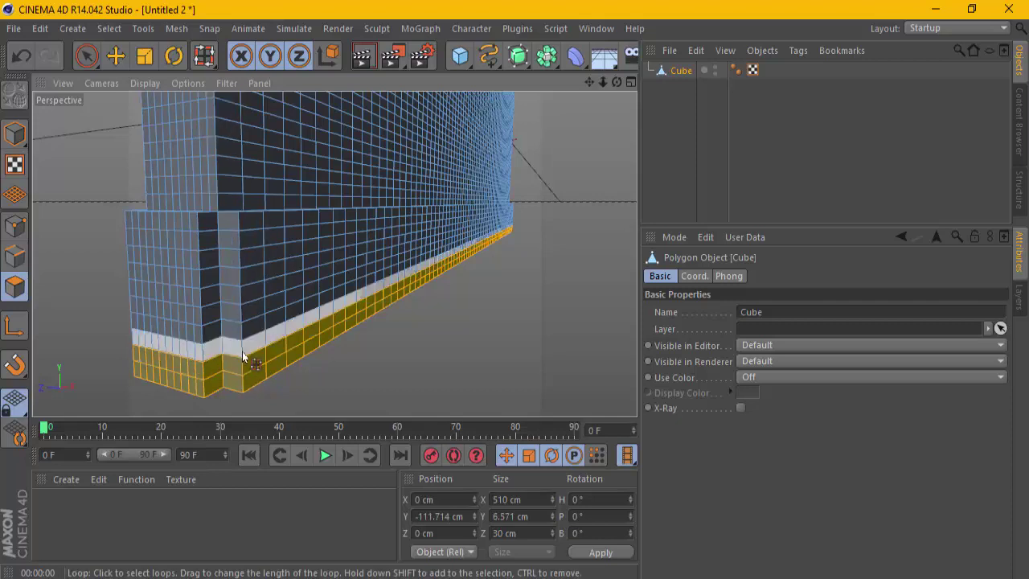
shift+click(240, 341)
shift+click(238, 332)
shift+click(243, 309)
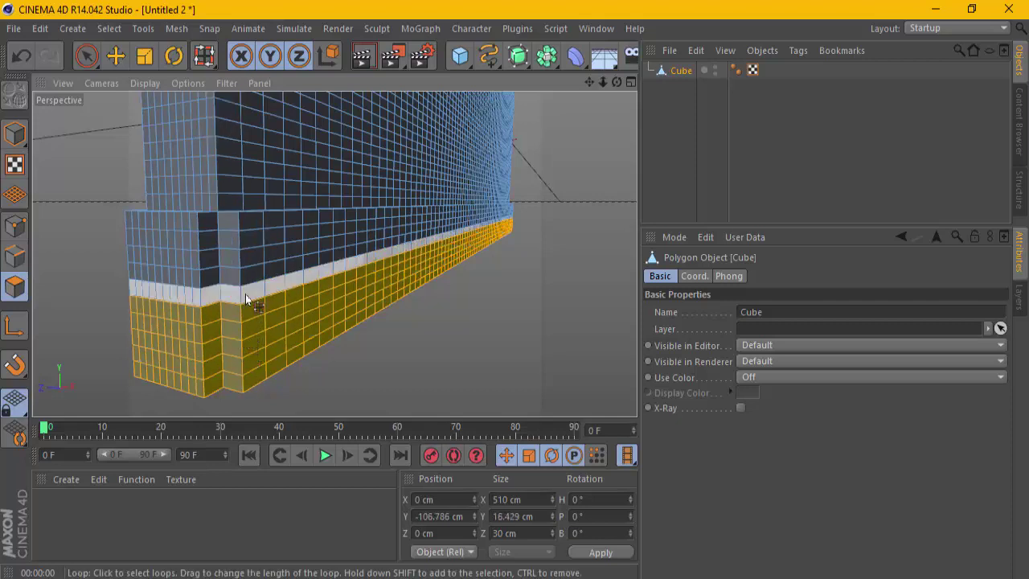
shift+click(244, 280)
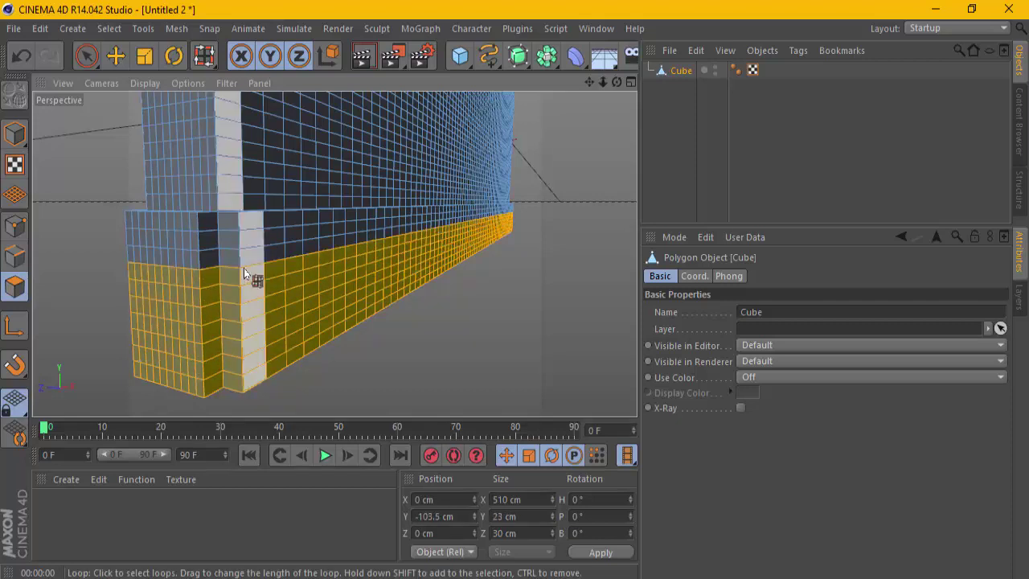
key(ctrl+z)
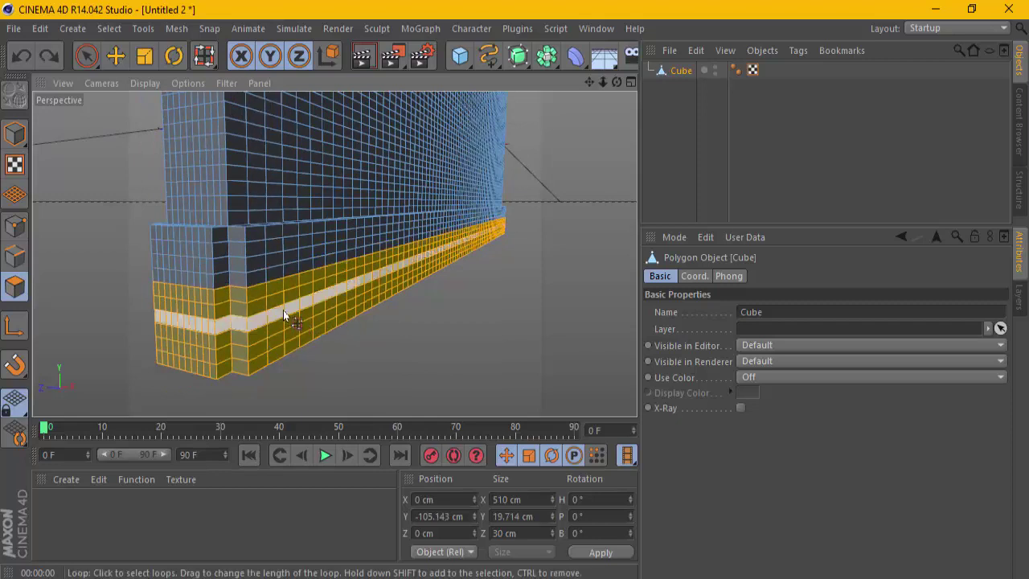
- Extrude the selected lower base faces outward by another 5 cm
right_click(361, 293)
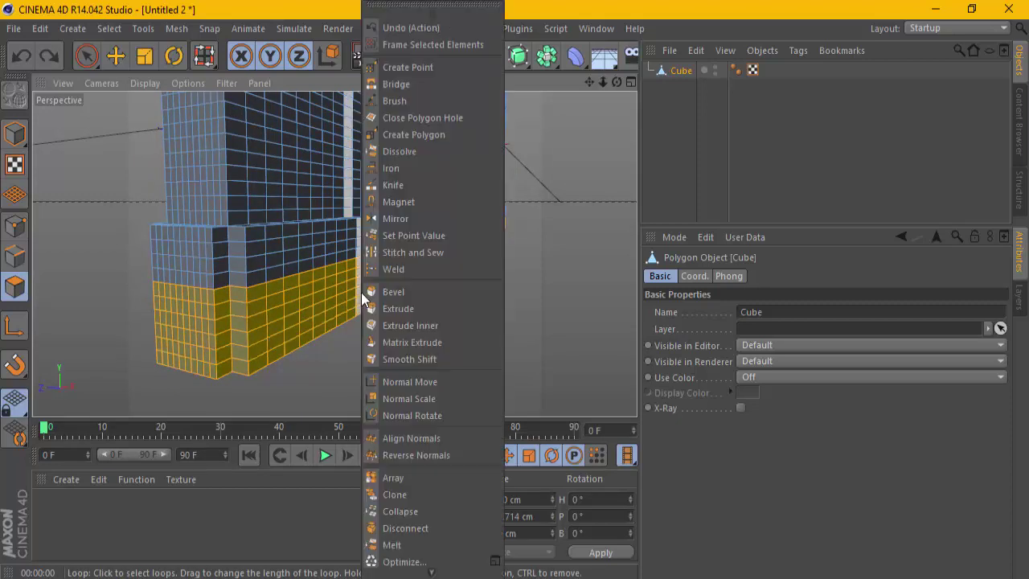
click(422, 312)
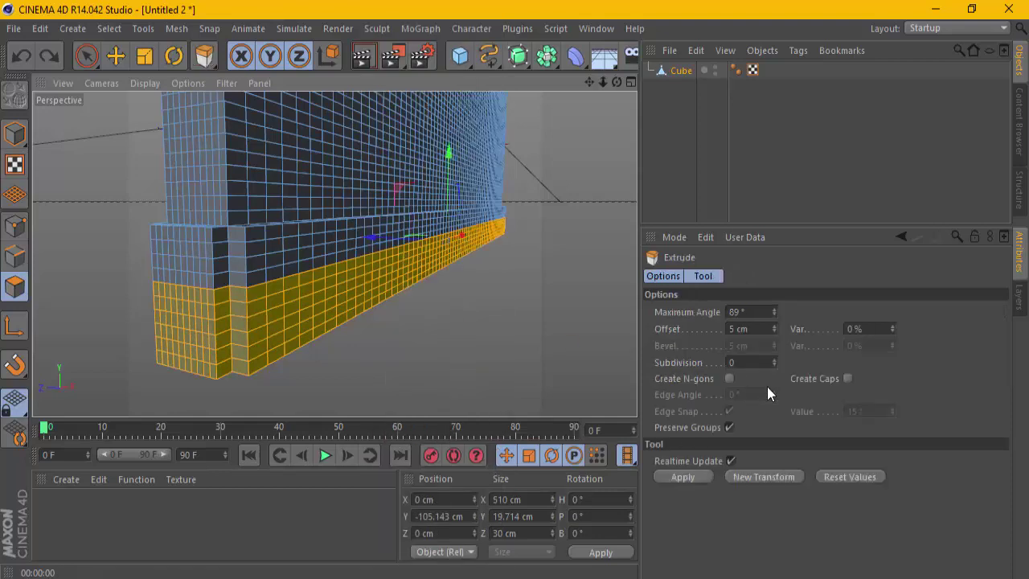
click(682, 477)
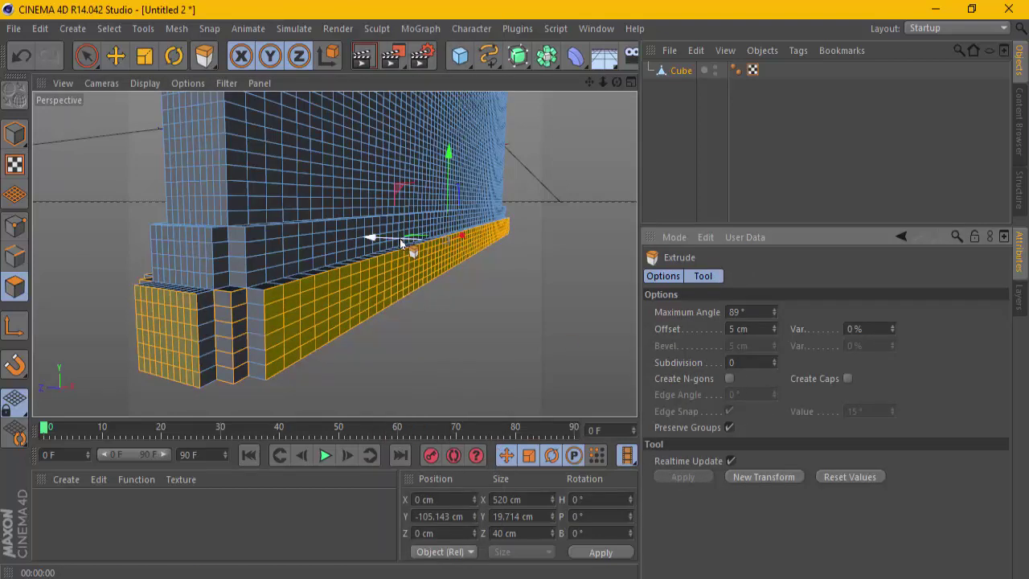
mouse_move(616, 82)
mouse_down()
mouse_move(588, 86)
mouse_move(512, 291)
mouse_move(449, 177)
mouse_move(331, 108)
mouse_up()
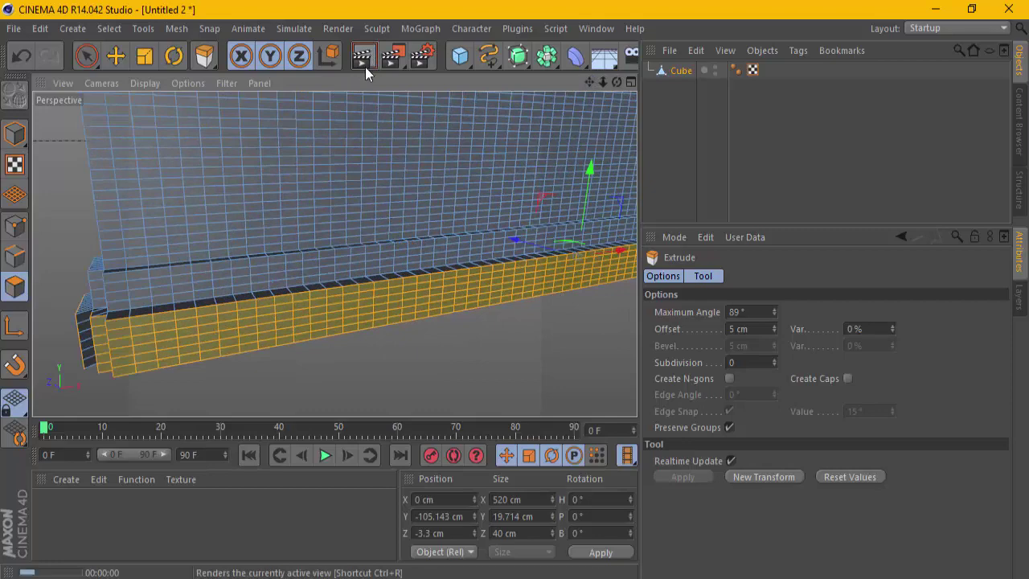
- Preview the two-tier stepped base in Render View and inspect it up close
click(365, 58)
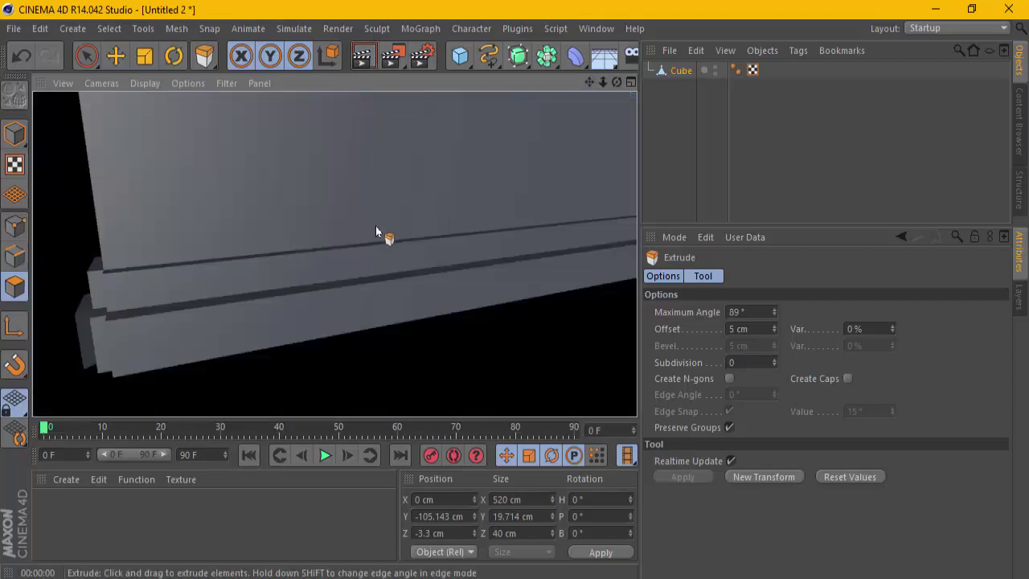
click(400, 248)
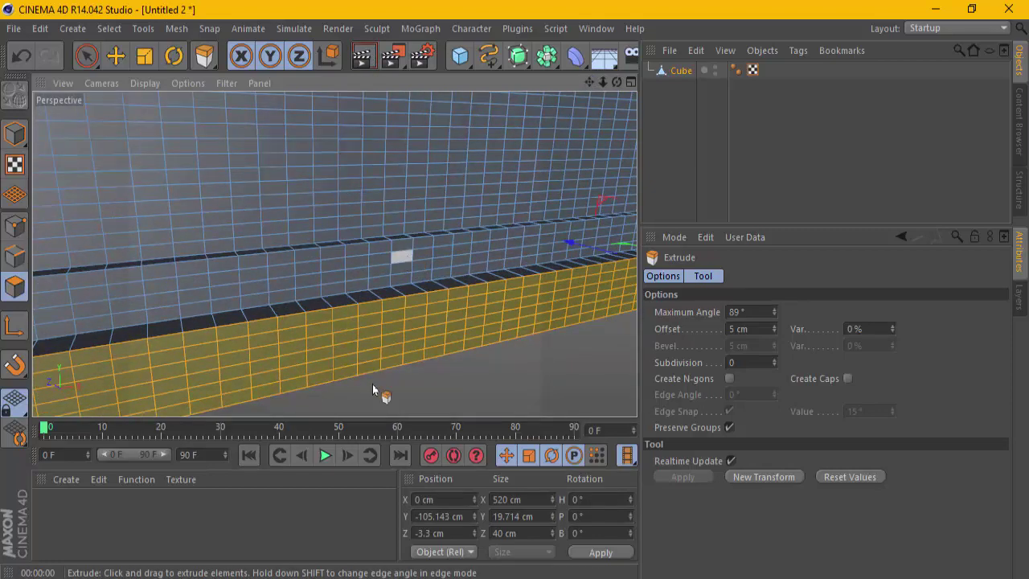
alt+drag(416, 239, 422, 281)
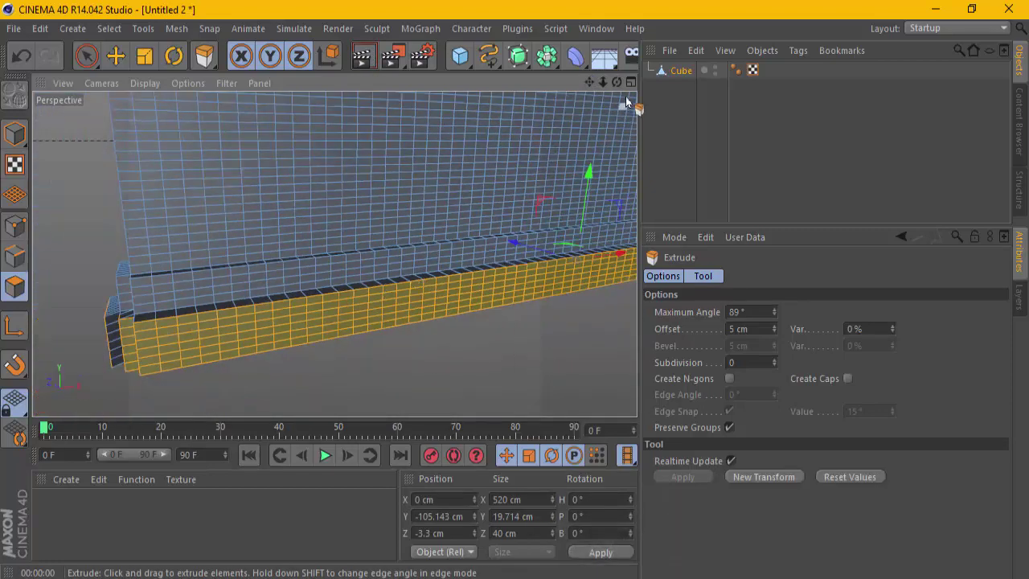
alt+drag(628, 102, 514, 290)
alt+drag(542, 180, 295, 332)
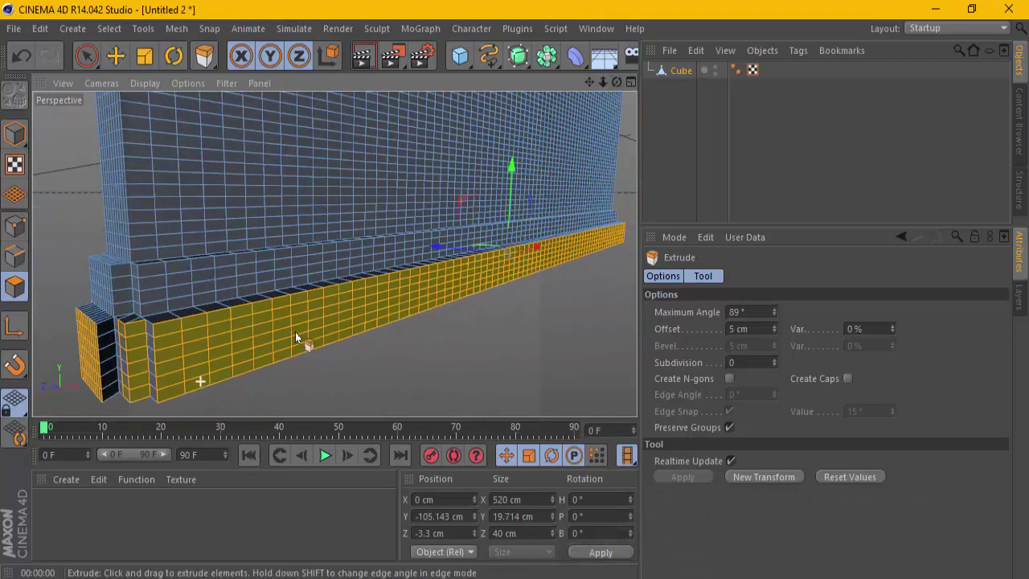
alt+right_drag(295, 332, 324, 307)
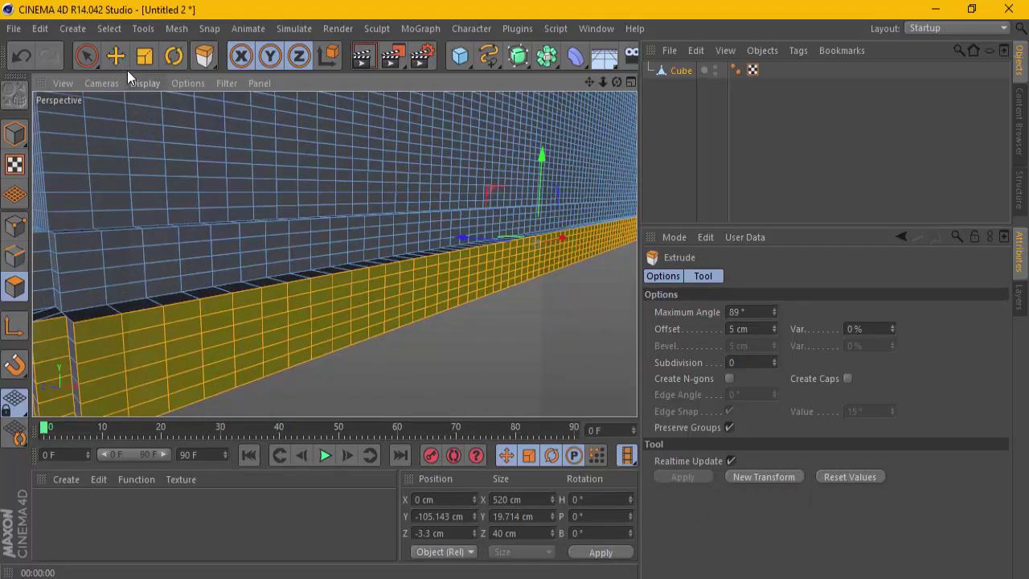
click(109, 29)
- Select one horizontal face loop on the base and trial an Extrude Inner, then undo it
click(136, 145)
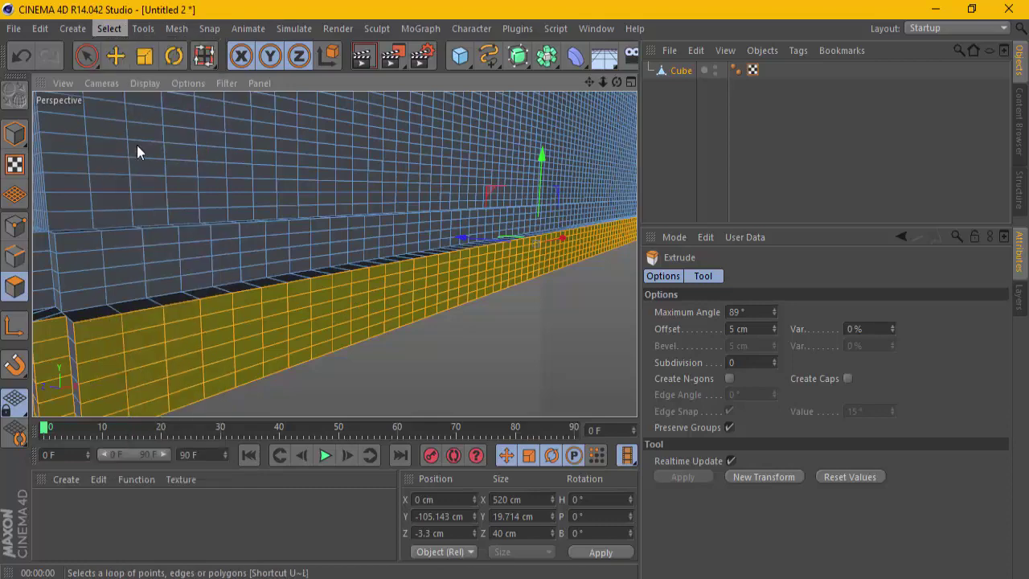
click(206, 328)
alt+drag(212, 329, 224, 331)
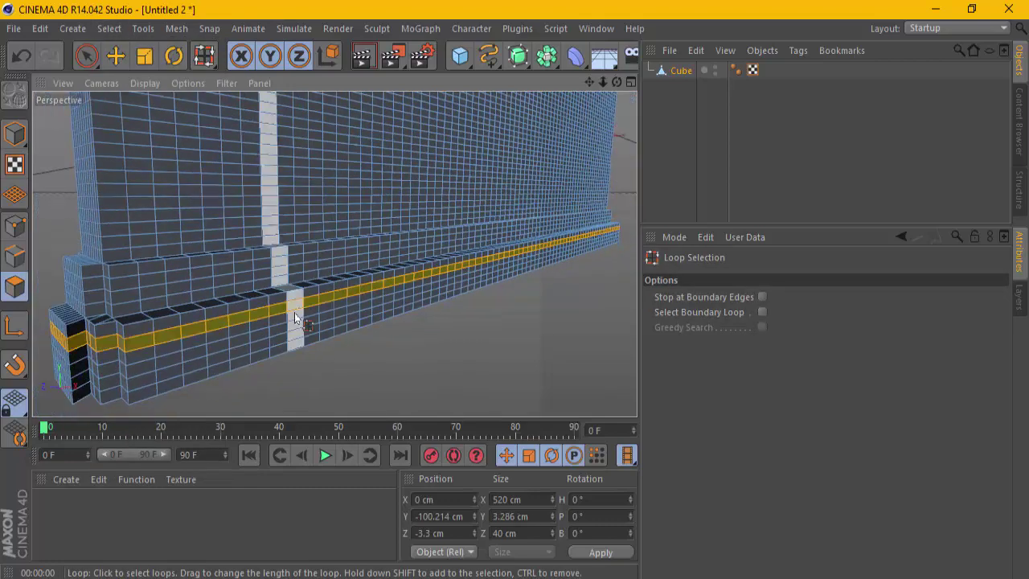
scroll(275, 323, up, 5)
right_click(350, 284)
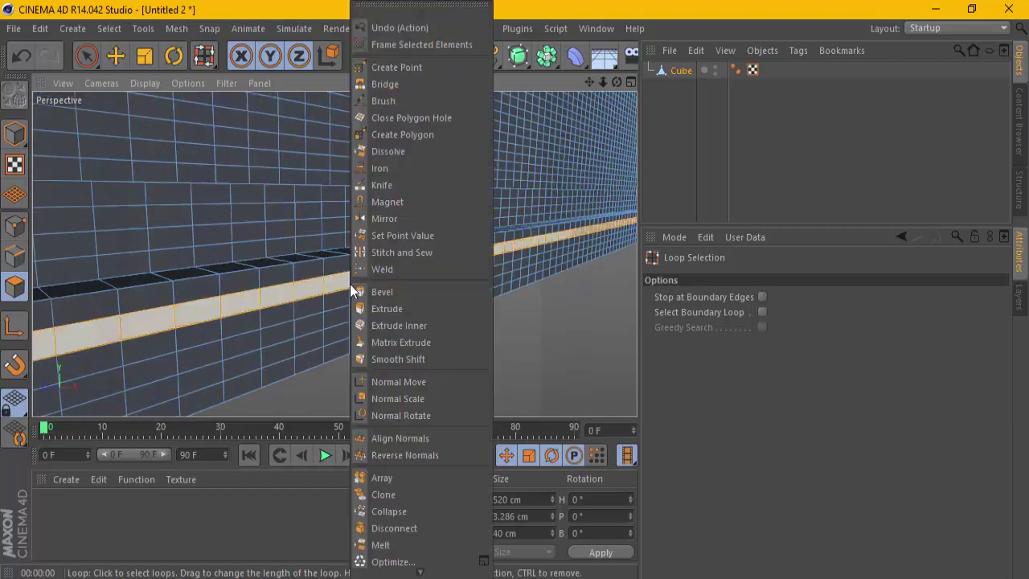
click(397, 322)
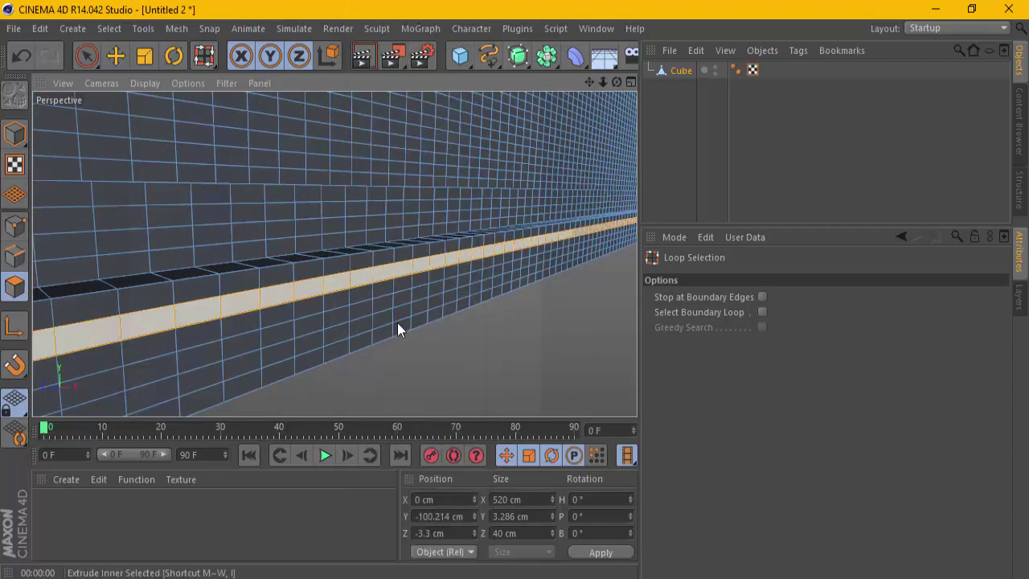
click(696, 410)
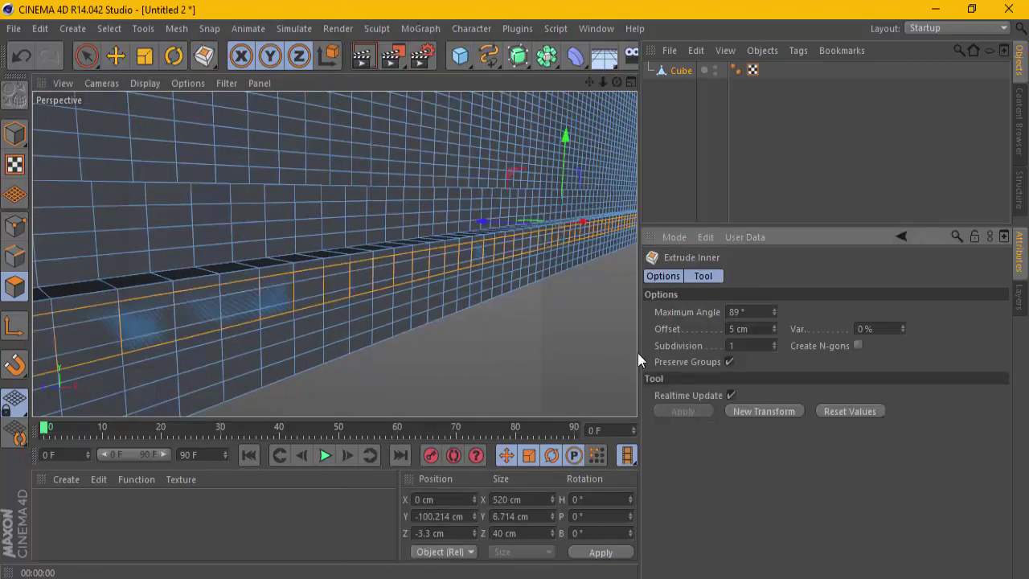
click(38, 31)
click(53, 51)
- Apply Extrude Inner with a -5 cm offset to the strip and render it
right_click(277, 289)
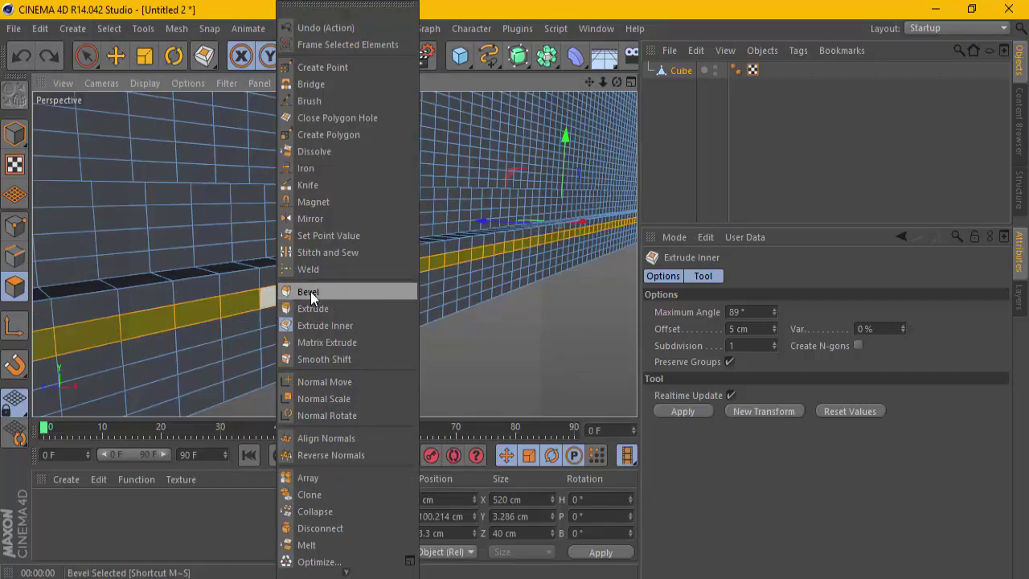
click(616, 81)
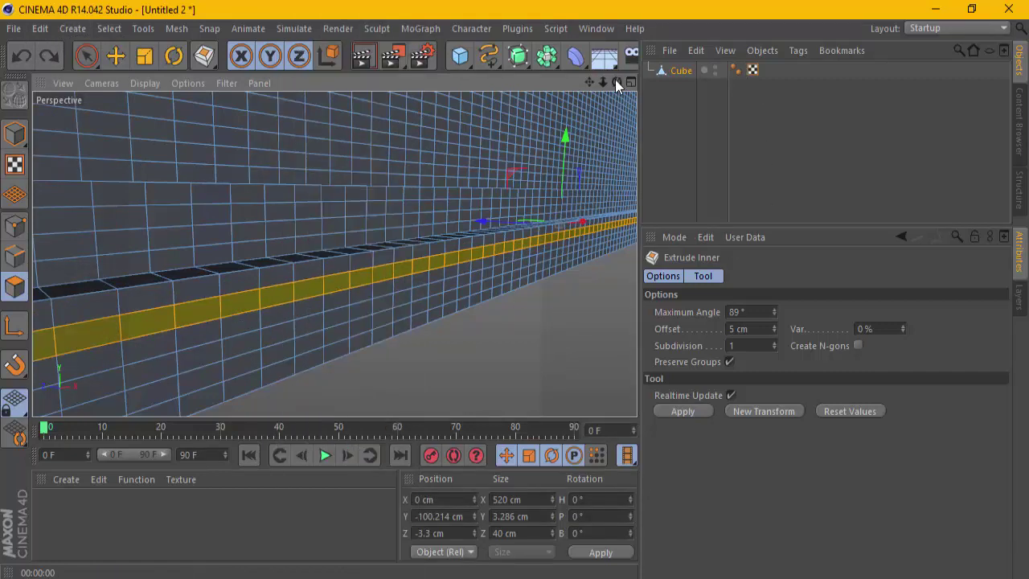
click(730, 329)
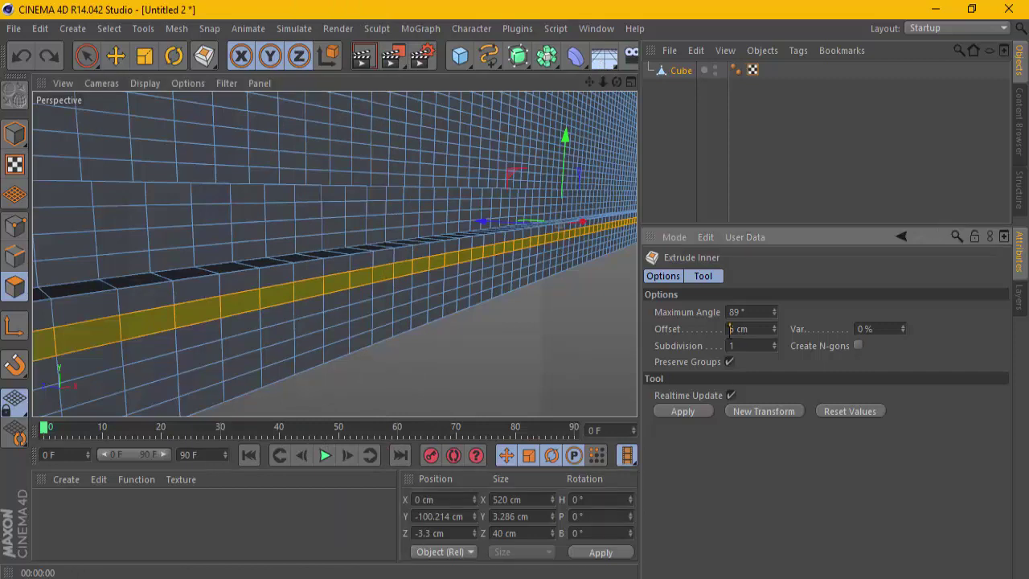
text(-)
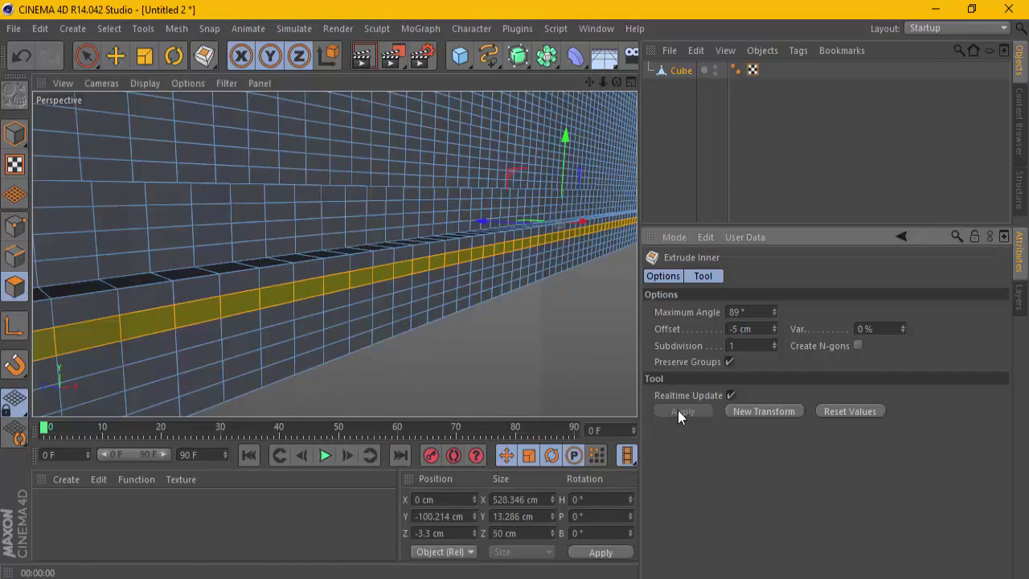
click(680, 410)
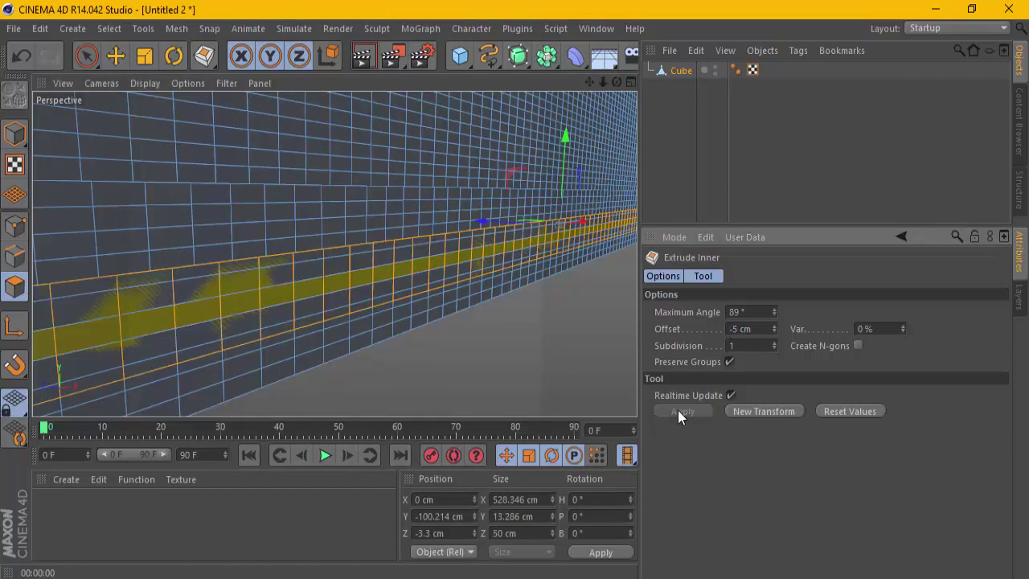
click(363, 58)
- Undo the inner extrusions and re-angle the view along the wall
click(674, 71)
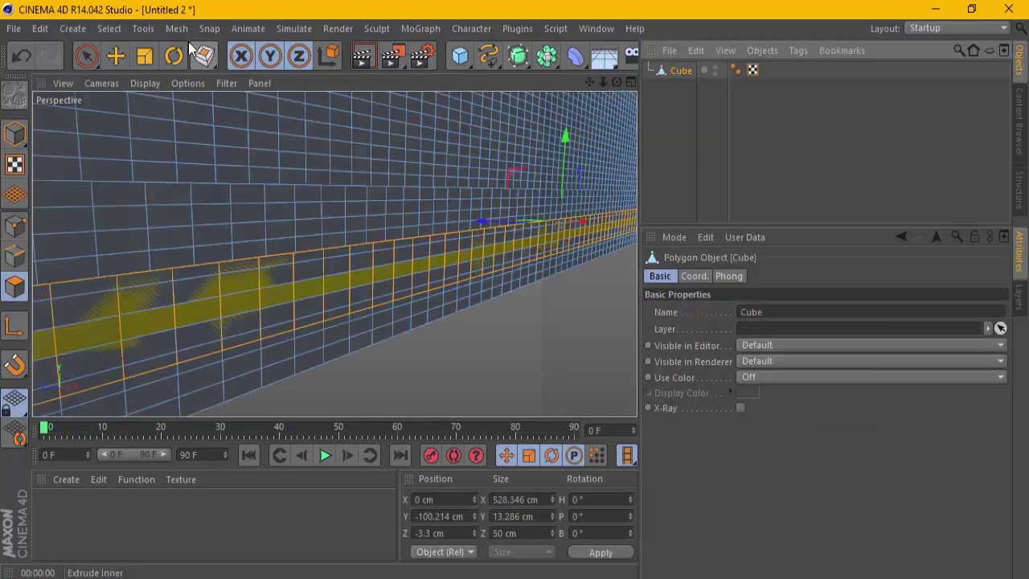
click(73, 28)
mouse_move(76, 54)
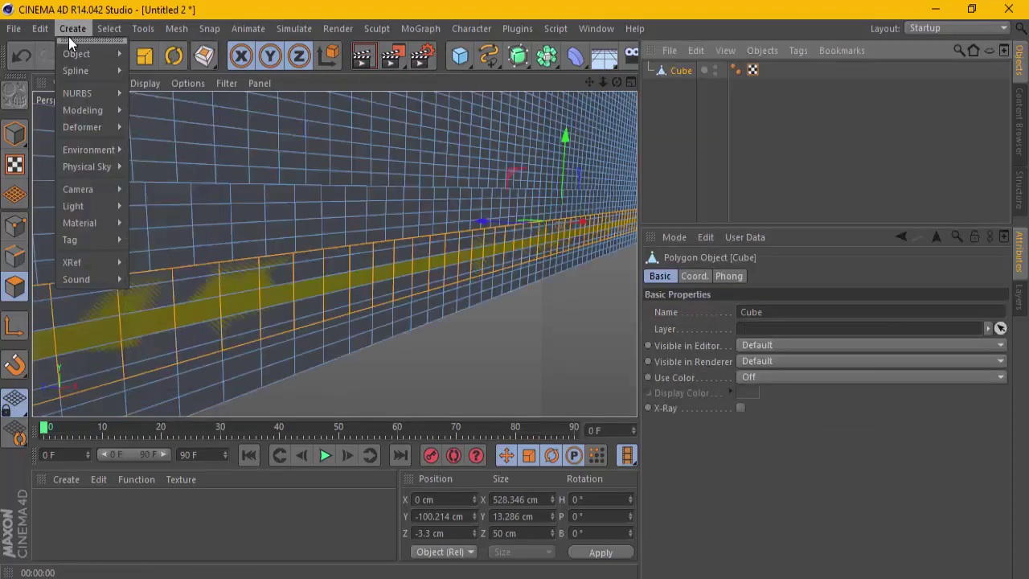
click(44, 27)
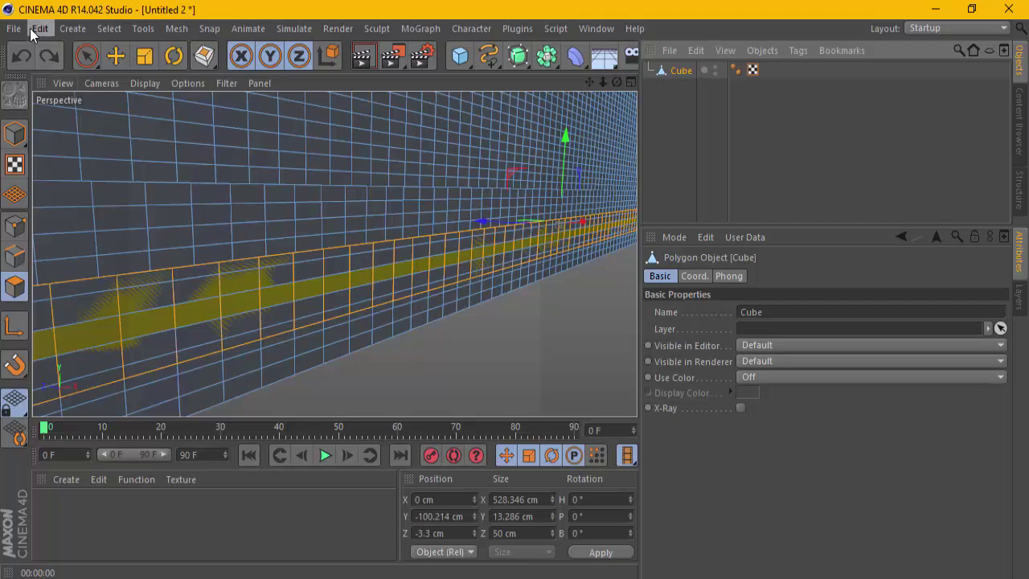
click(38, 28)
click(53, 59)
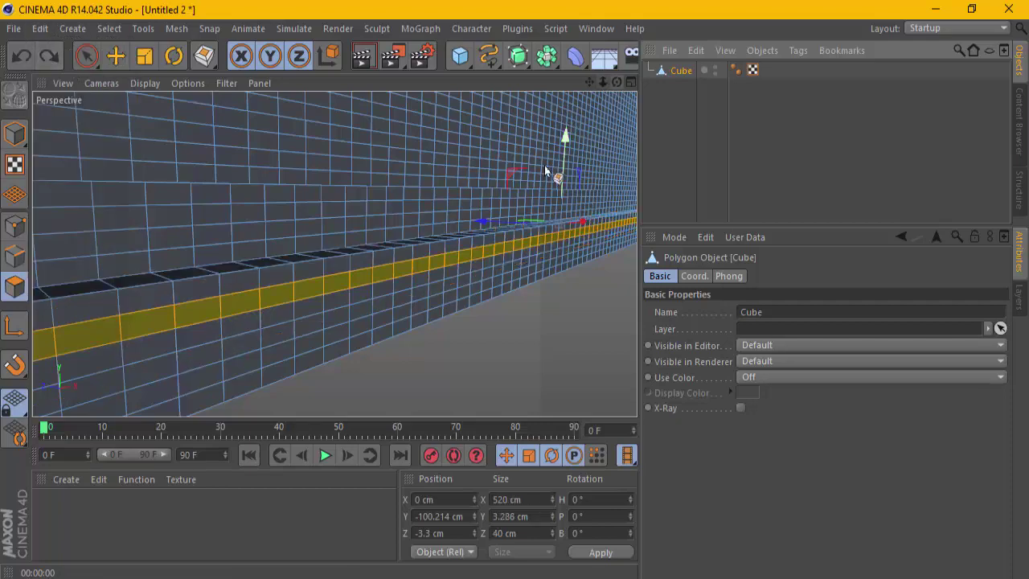
mouse_move(557, 108)
alt+mouse_down()
mouse_move(477, 221)
mouse_move(445, 245)
mouse_move(454, 250)
mouse_move(400, 295)
alt+mouse_up()
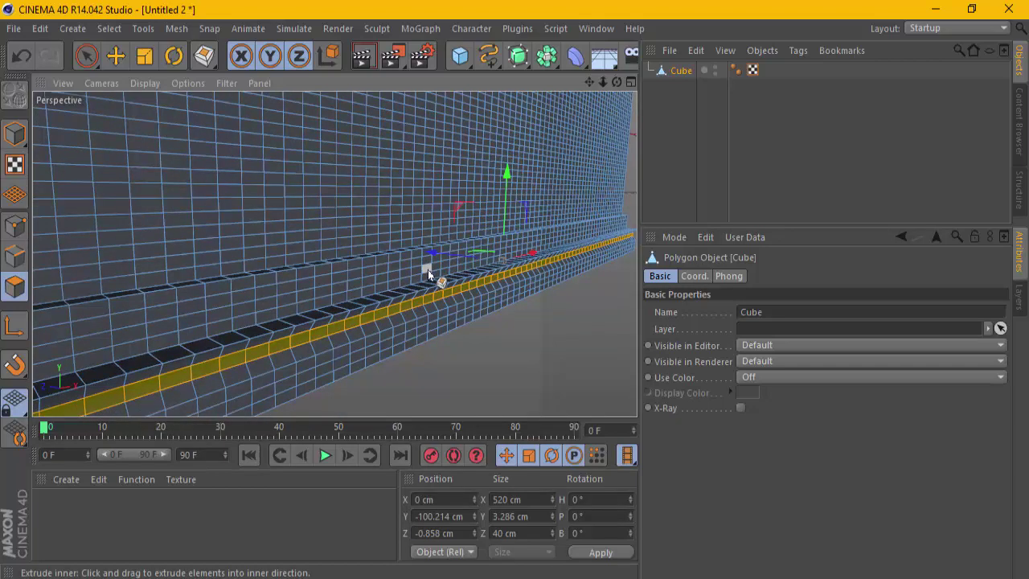
key(ctrl+z)
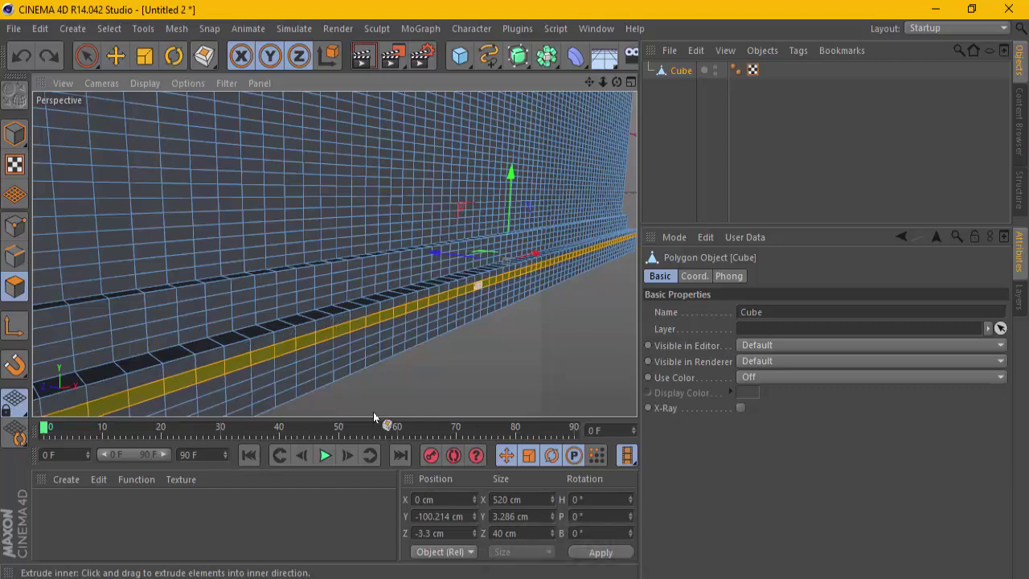
mouse_move(402, 287)
alt+mouse_down()
mouse_move(239, 304)
mouse_move(554, 121)
alt+mouse_up()
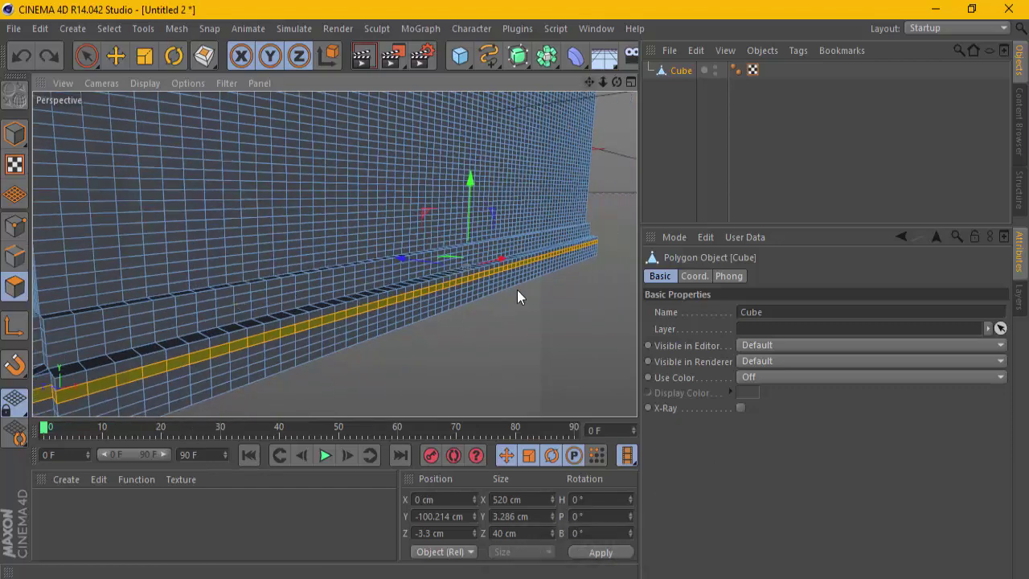
alt+drag(517, 292, 515, 290)
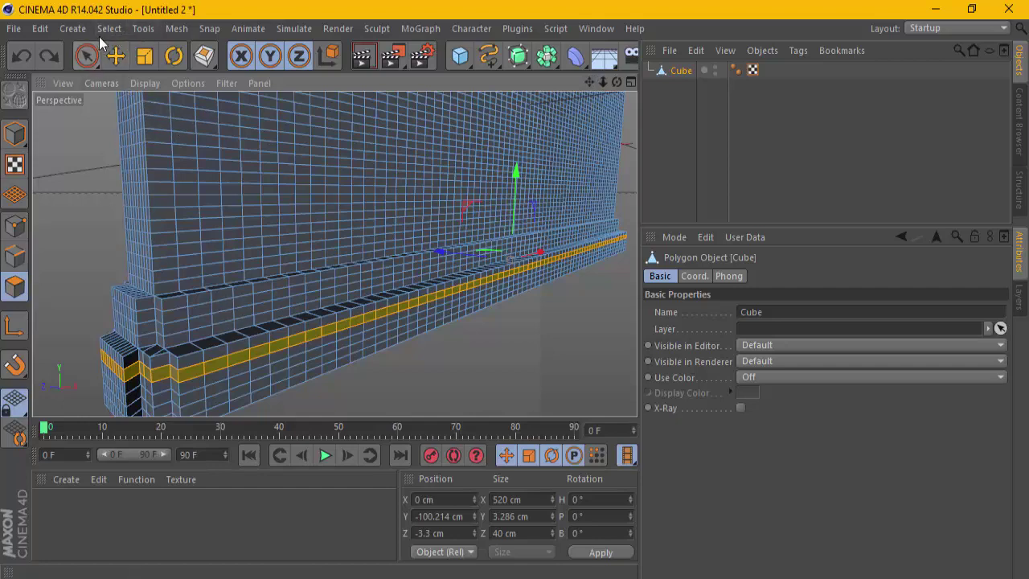
- Loop-select an edge ring on the upper base step and move it about 4.9 cm outward
click(112, 30)
click(145, 144)
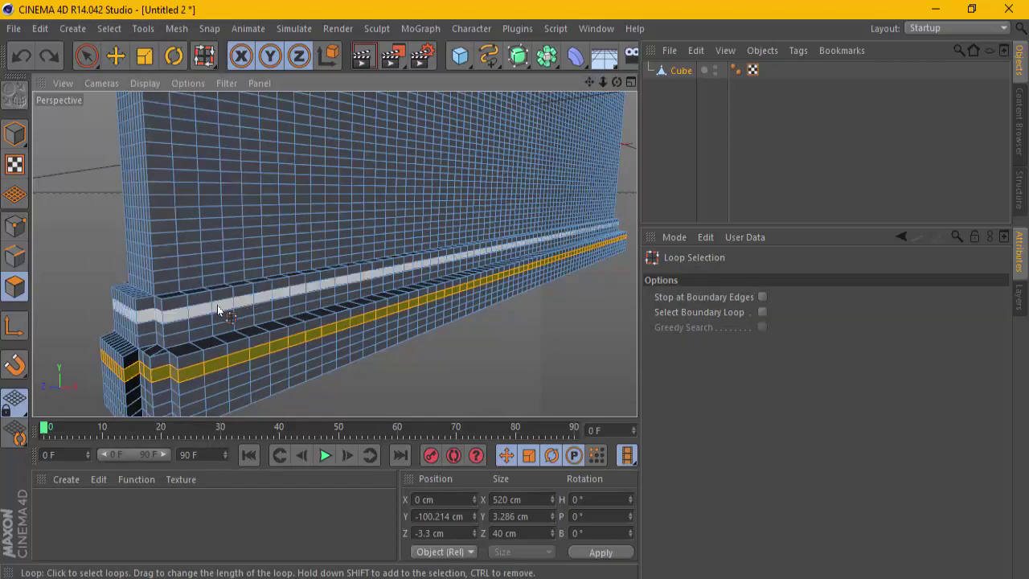
scroll(229, 304, up, 2)
click(238, 303)
scroll(249, 314, up, 2)
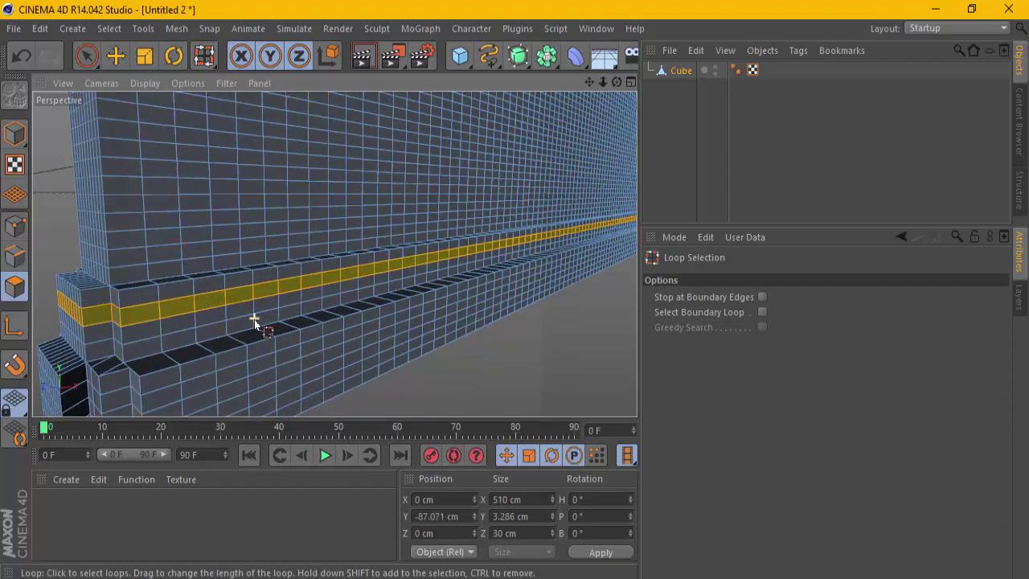
click(115, 55)
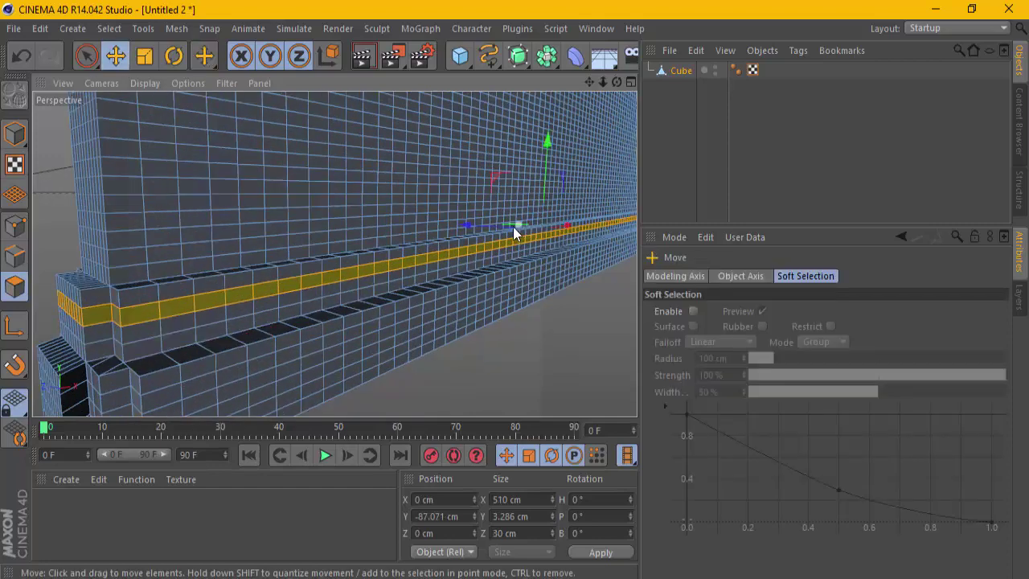
mouse_move(513, 227)
mouse_down()
mouse_move(491, 256)
mouse_move(466, 223)
mouse_up()
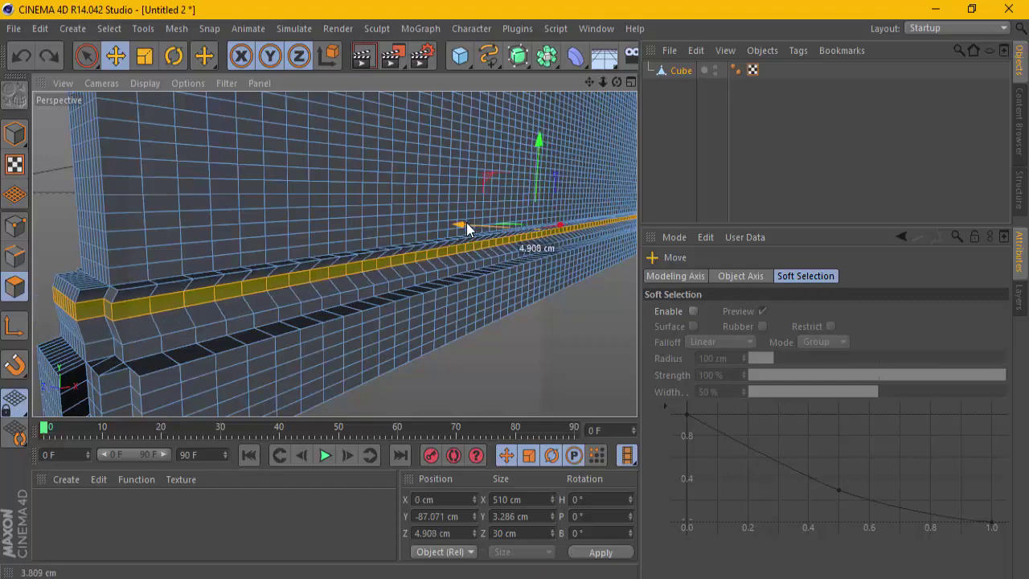
mouse_move(411, 251)
alt+mouse_down()
mouse_move(519, 291)
mouse_move(450, 201)
alt+mouse_up()
click(363, 56)
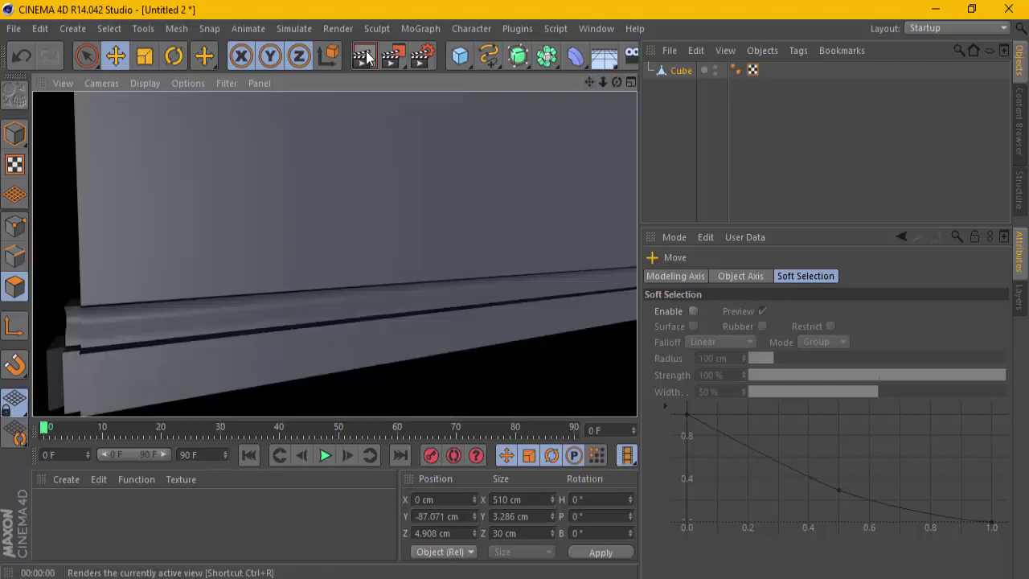
click(259, 350)
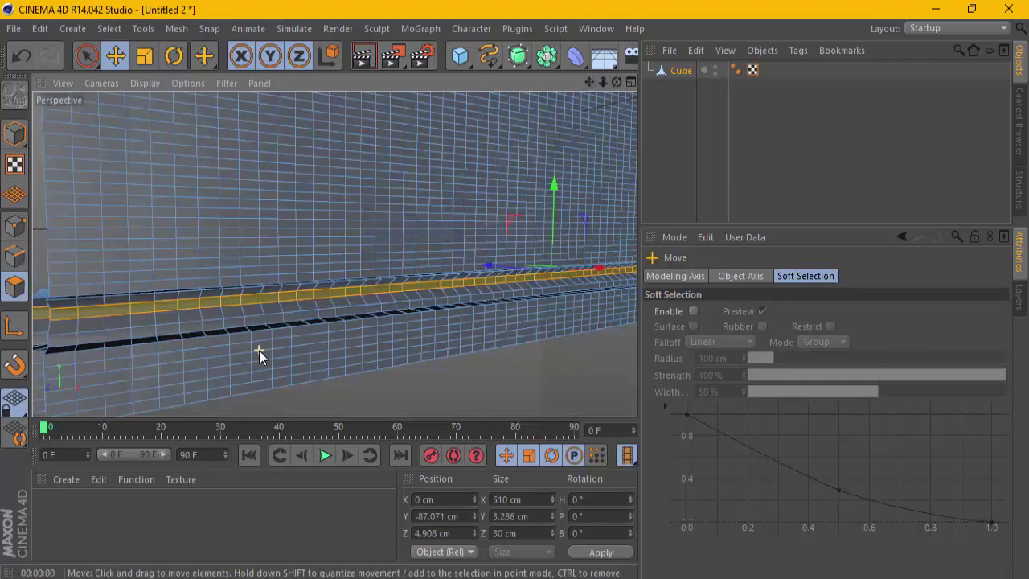
mouse_move(617, 82)
mouse_down()
mouse_move(515, 289)
mouse_move(378, 312)
mouse_up()
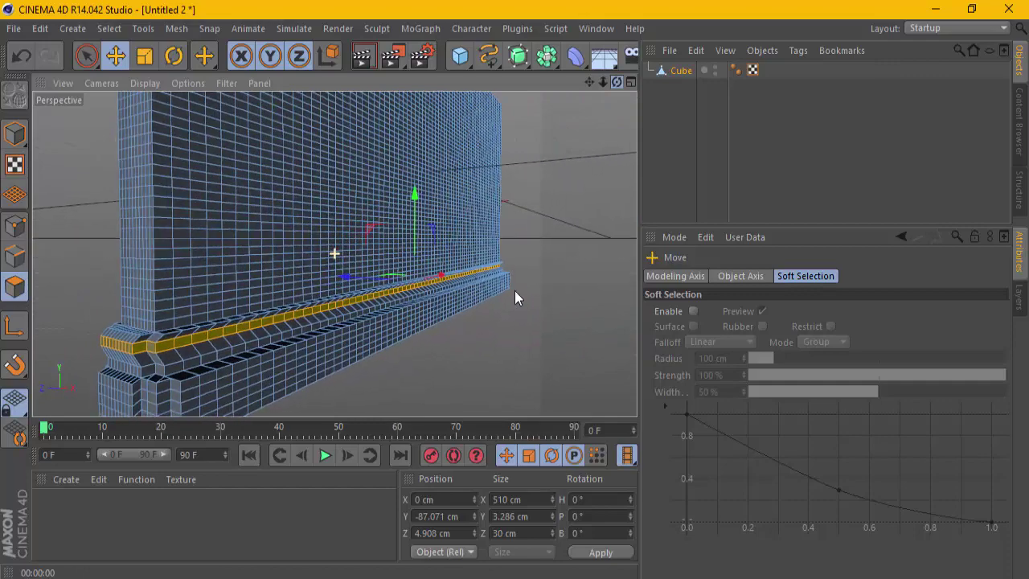
drag(589, 79, 328, 326)
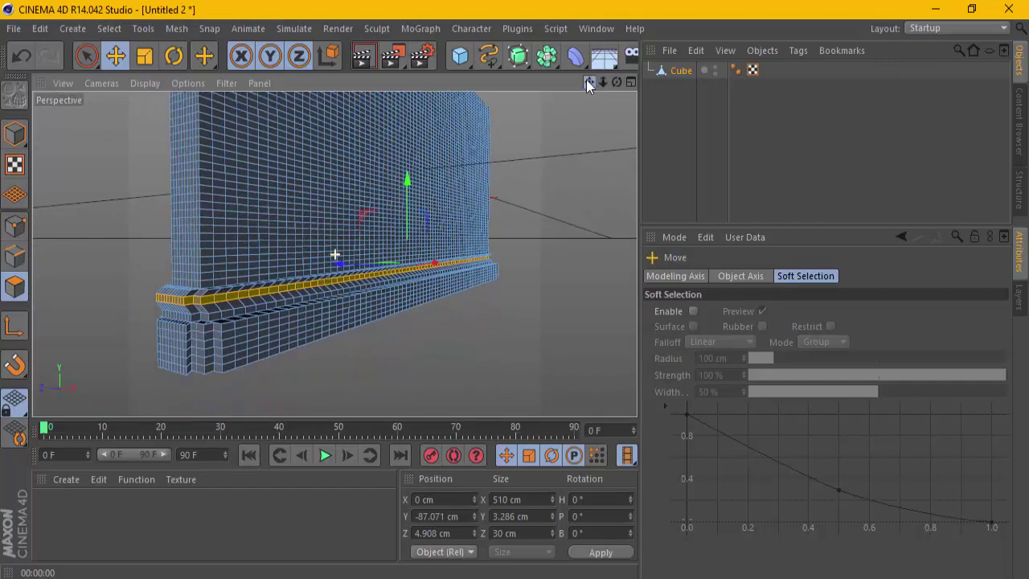
mouse_move(616, 82)
mouse_down()
mouse_move(419, 255)
mouse_move(361, 131)
mouse_up()
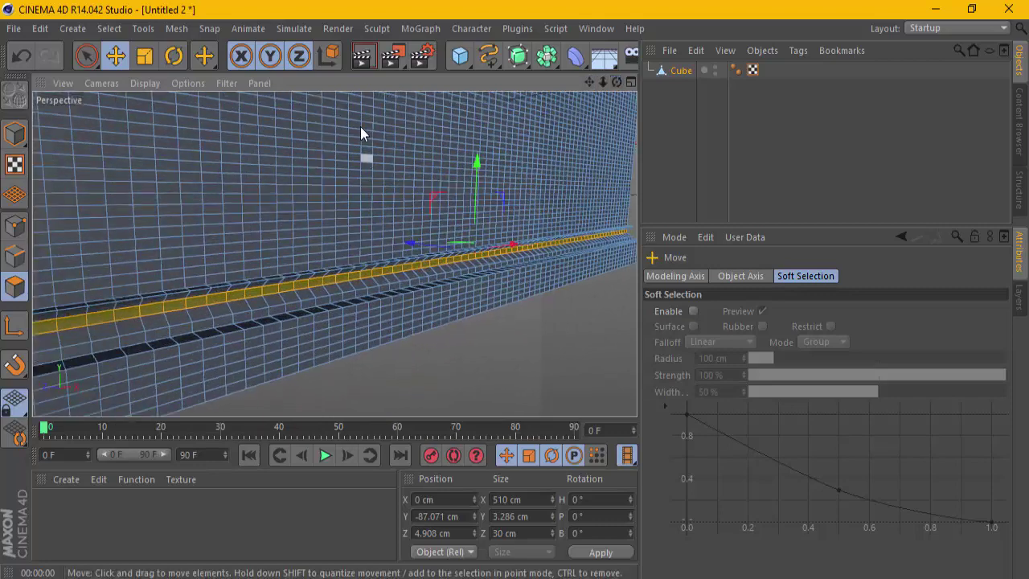
click(362, 56)
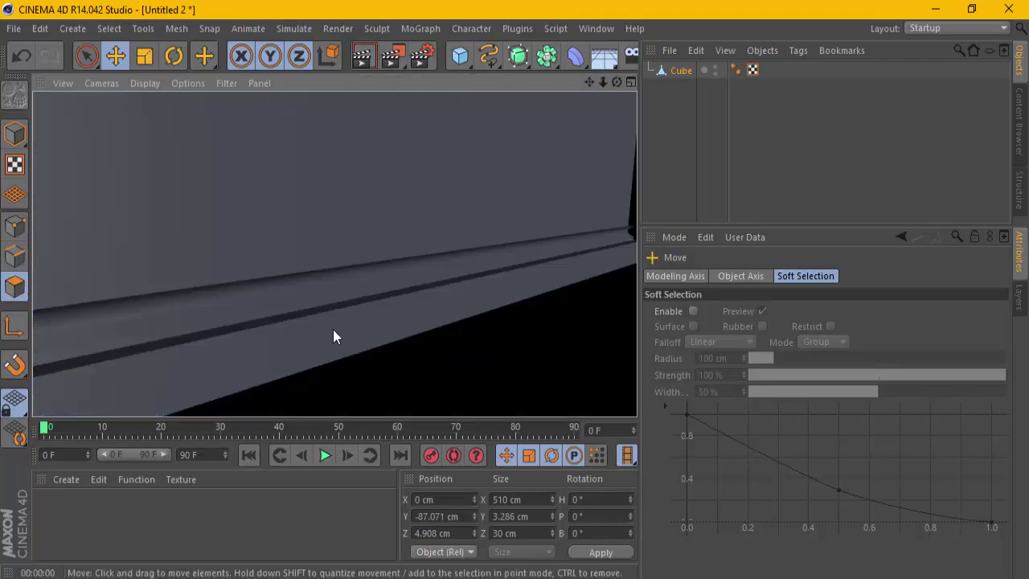
mouse_move(616, 82)
mouse_down()
mouse_move(516, 299)
mouse_move(375, 299)
mouse_up()
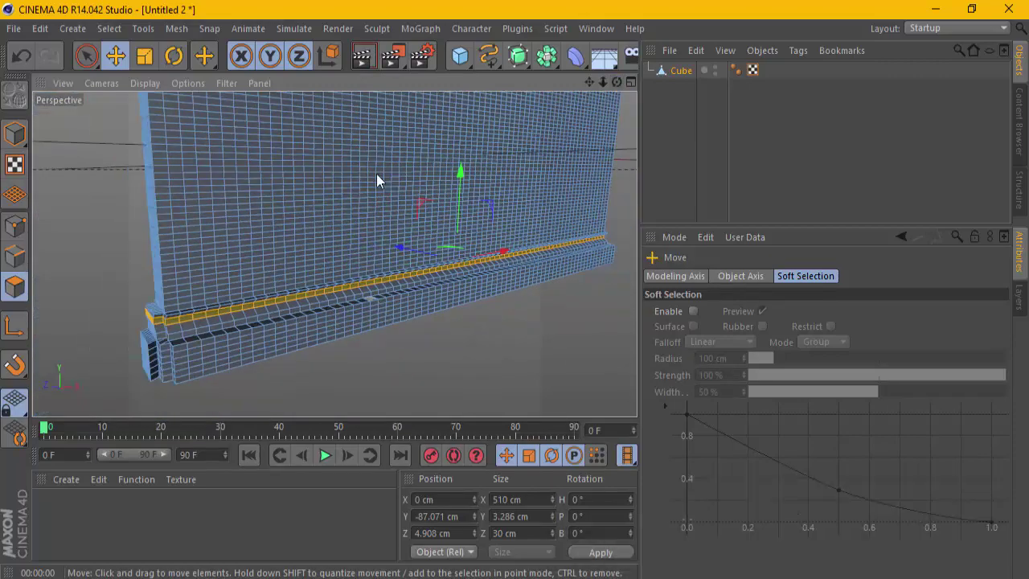
- Create material Mat and set its colour to white (255, 255, 255)
scroll(442, 281, up, 2)
double_click(69, 524)
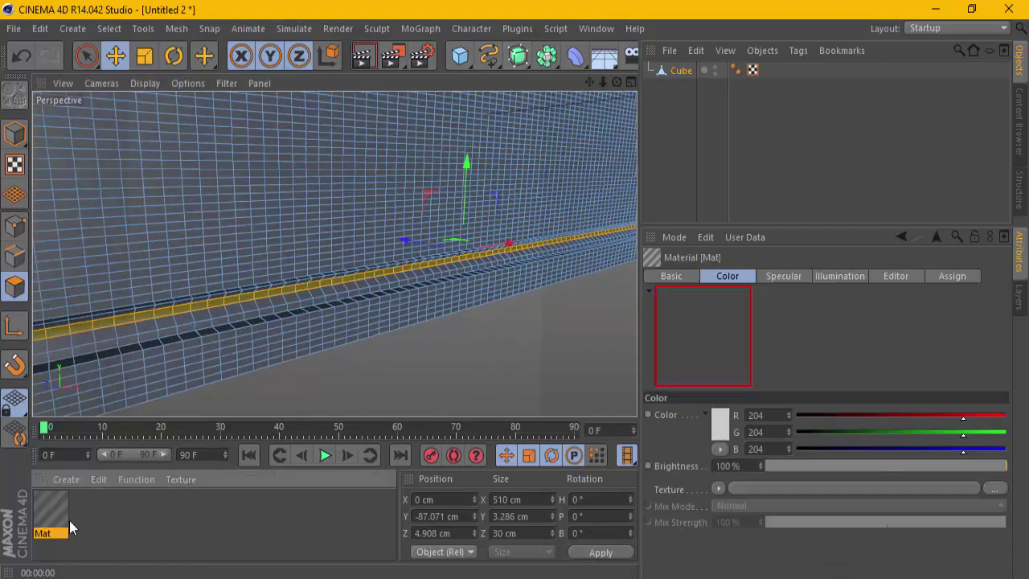
double_click(61, 503)
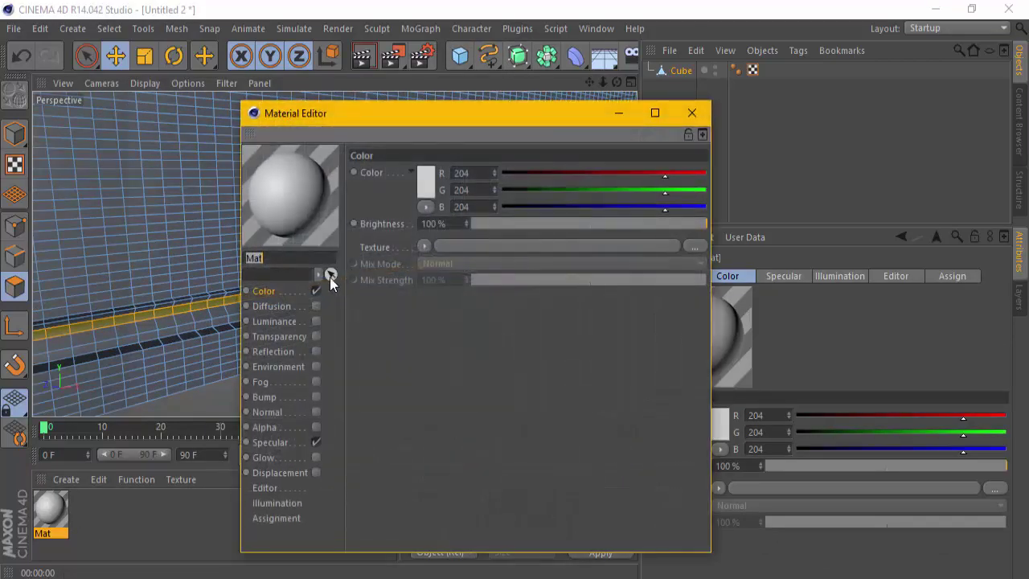
click(426, 177)
click(320, 105)
click(398, 256)
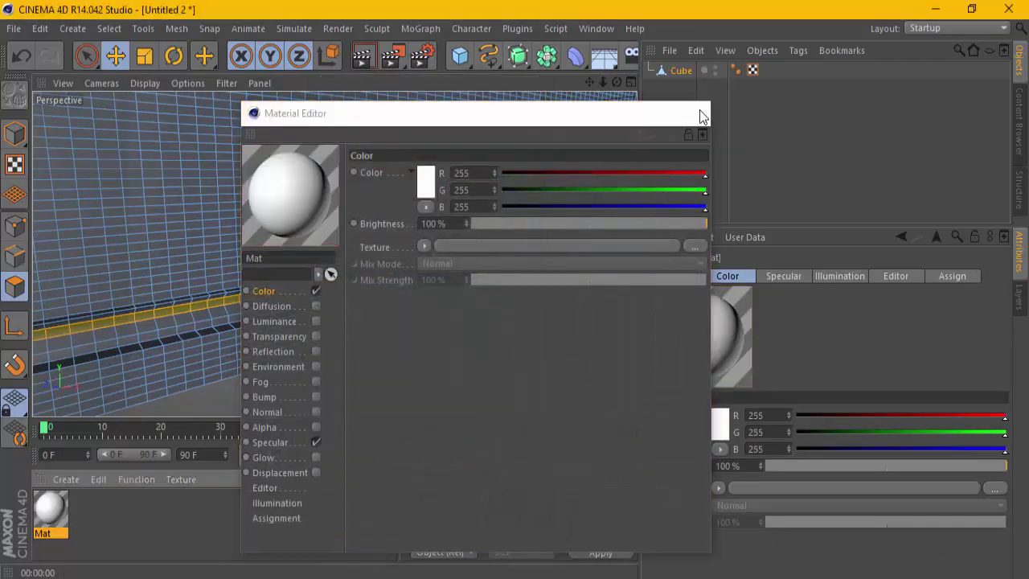
click(691, 112)
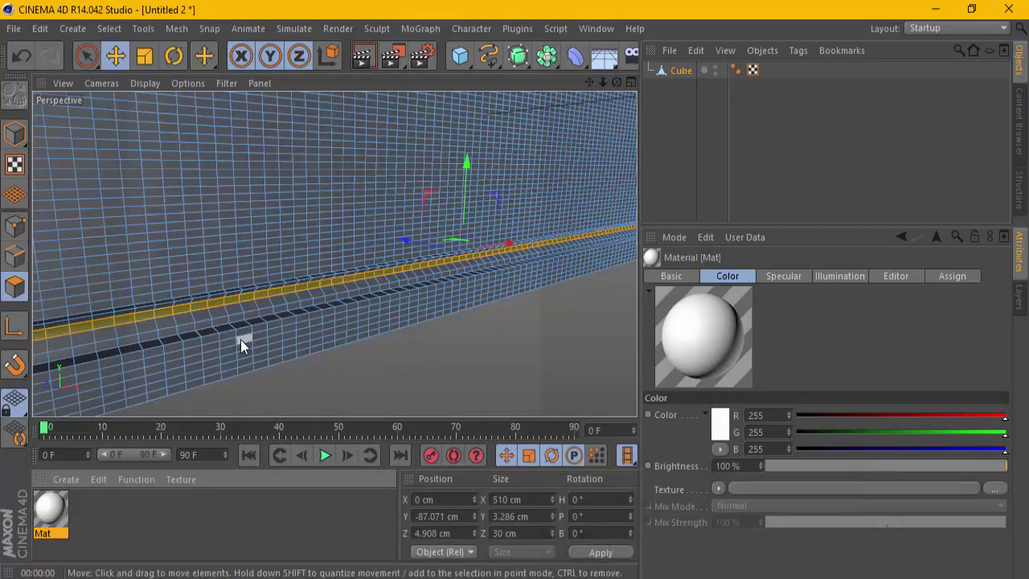
mouse_move(617, 82)
mouse_down()
mouse_move(515, 290)
mouse_move(556, 121)
mouse_up()
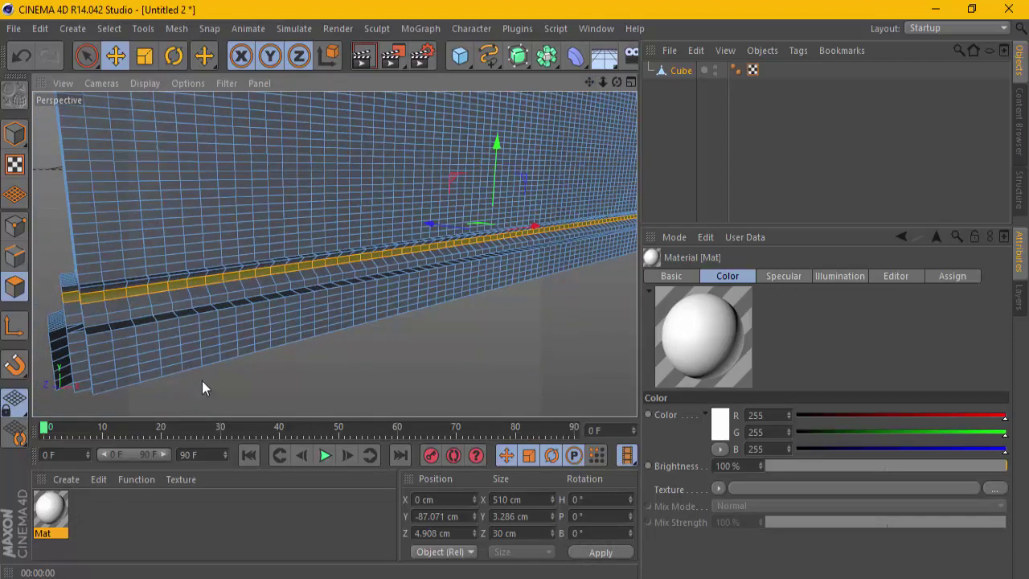
- Loop-select the horizontal bands of the stepped base, including the recessed strip
click(109, 29)
click(148, 142)
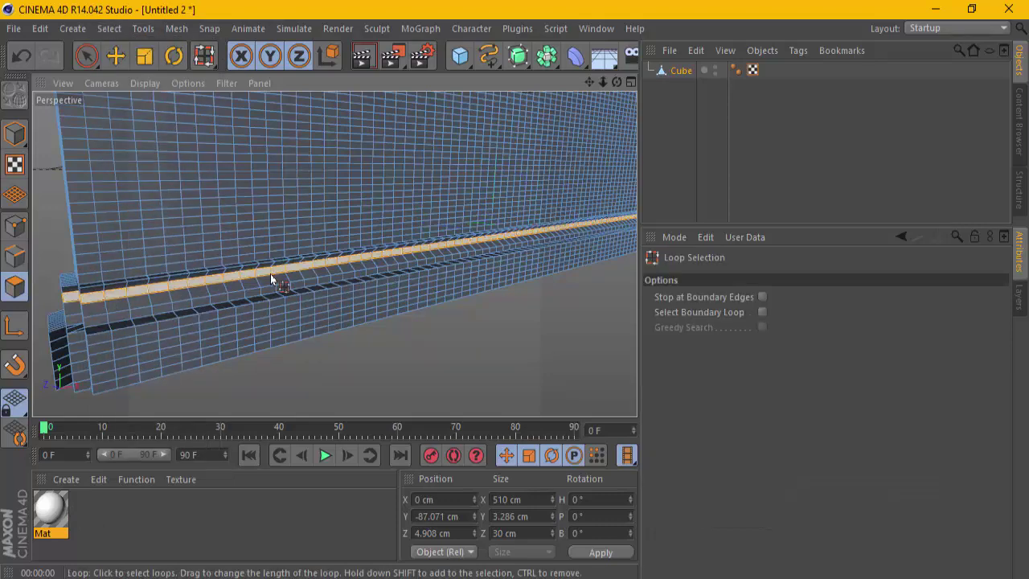
scroll(233, 271, up, 3)
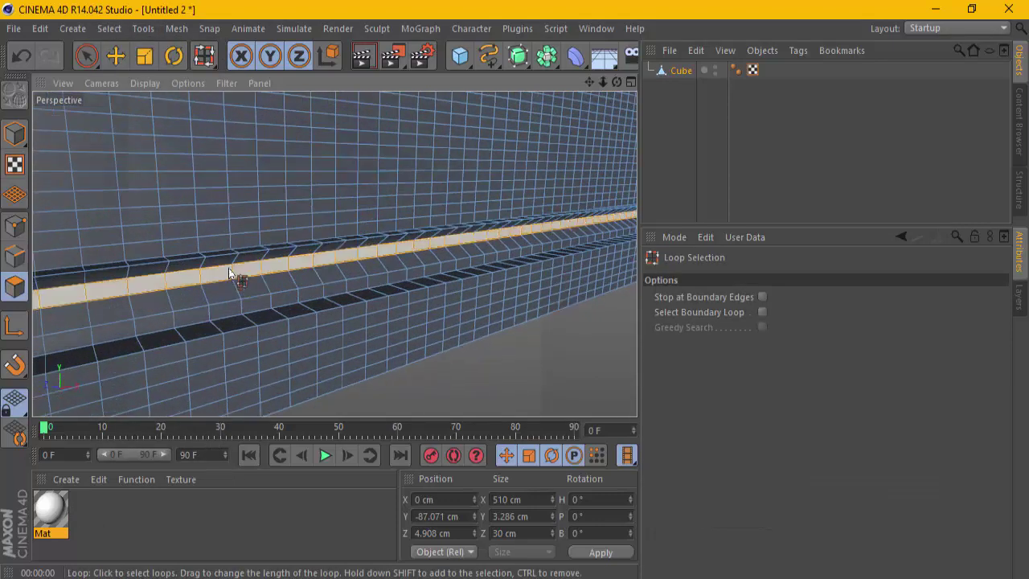
click(230, 267)
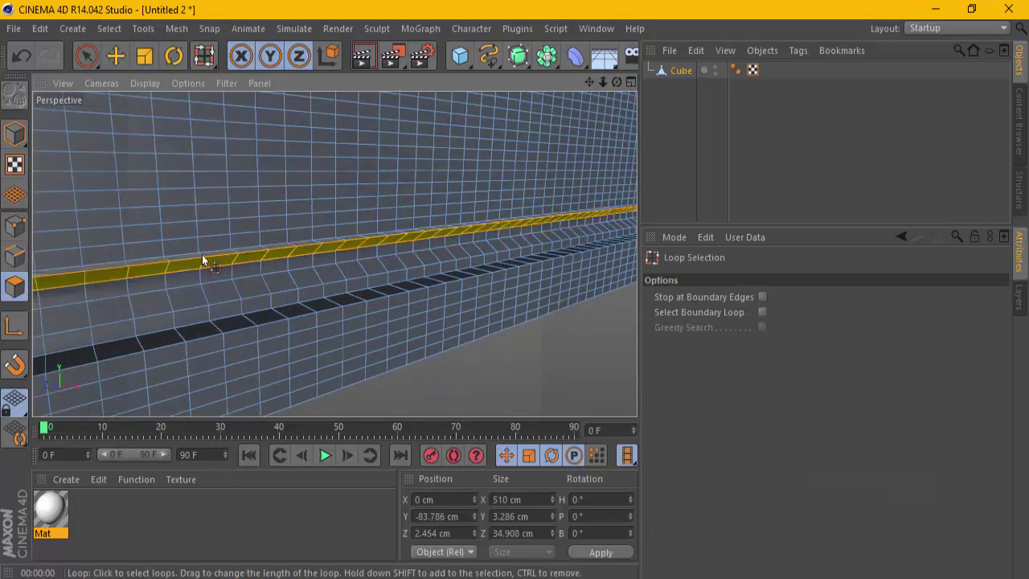
click(233, 277)
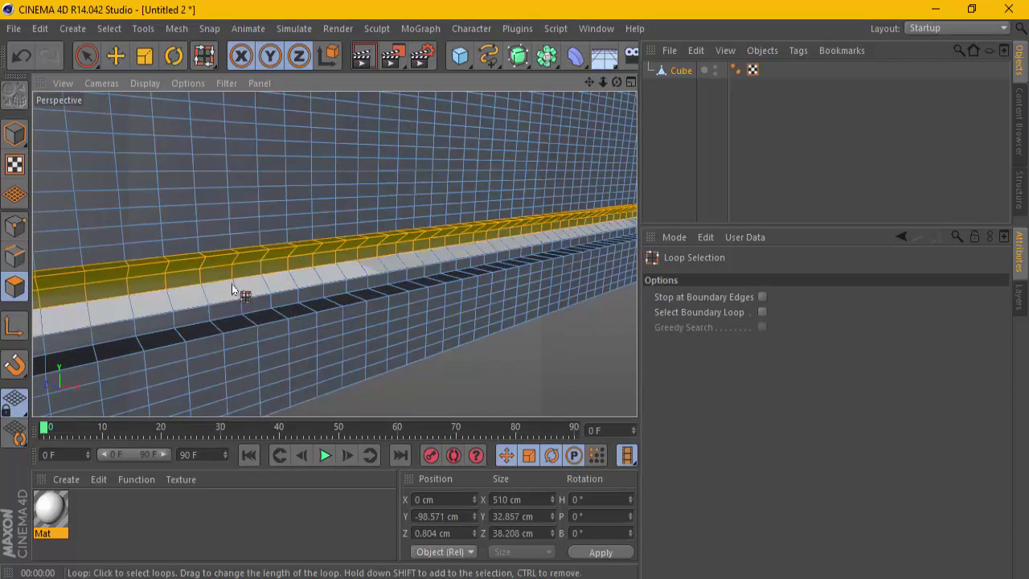
shift+click(234, 300)
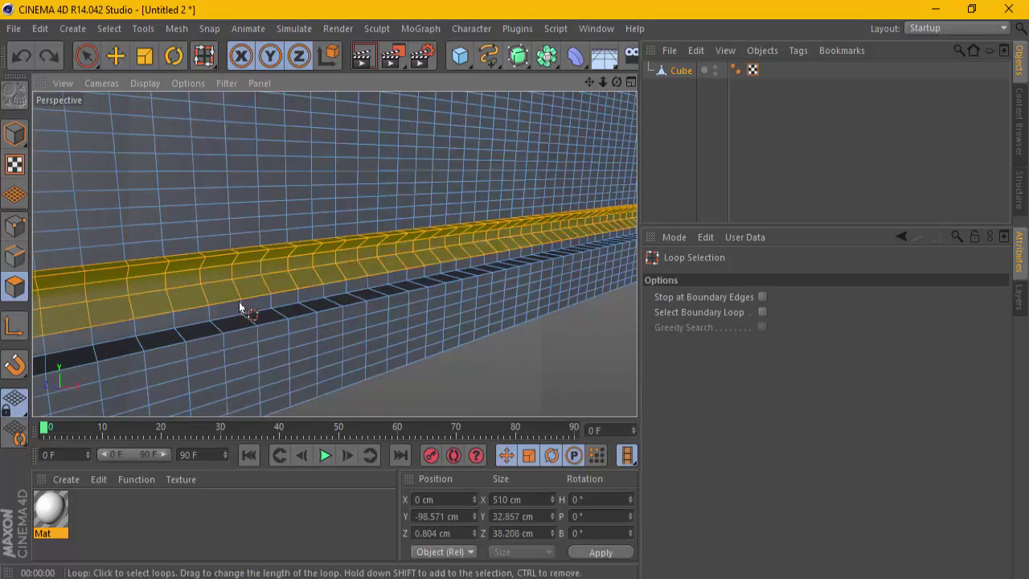
shift+click(240, 309)
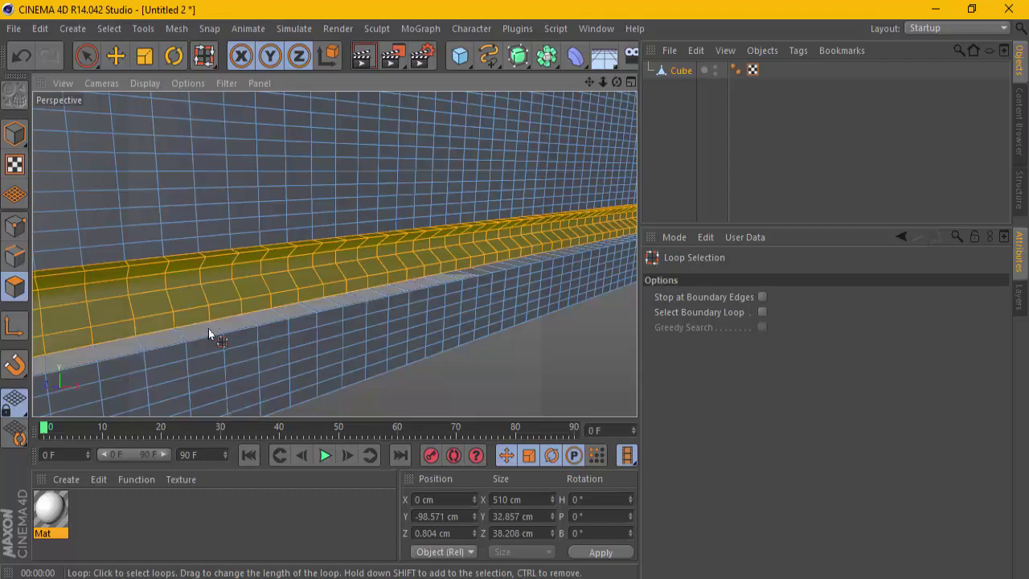
shift+click(210, 332)
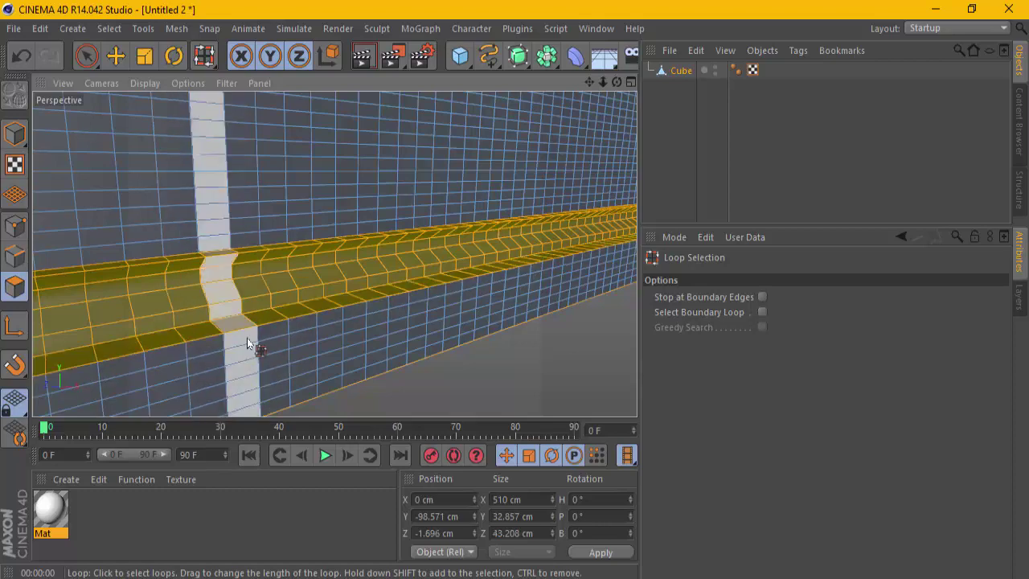
shift+click(262, 344)
scroll(259, 353, down, 2)
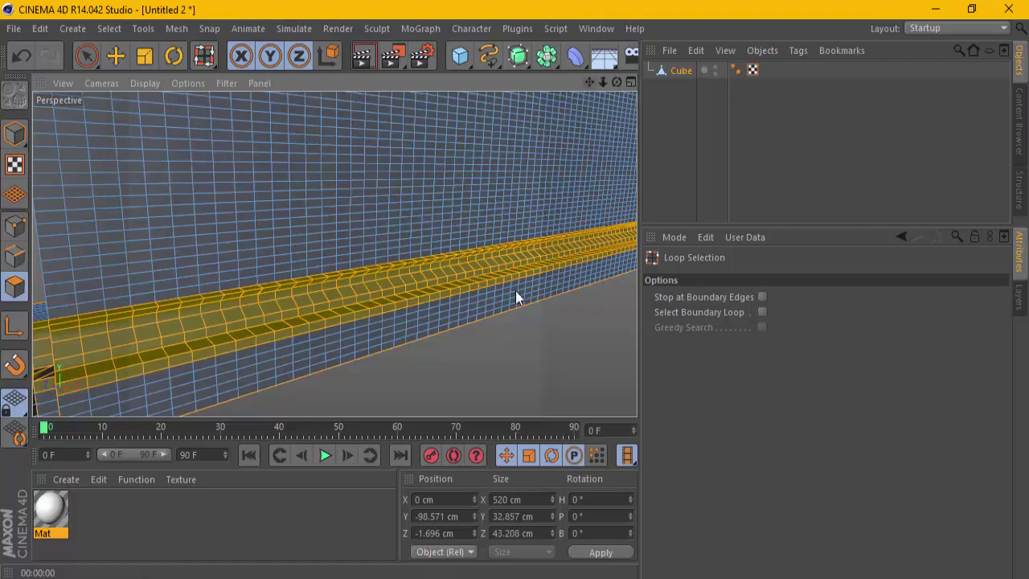
scroll(517, 294, down, 5)
alt+drag(517, 295, 287, 340)
scroll(358, 250, up, 3)
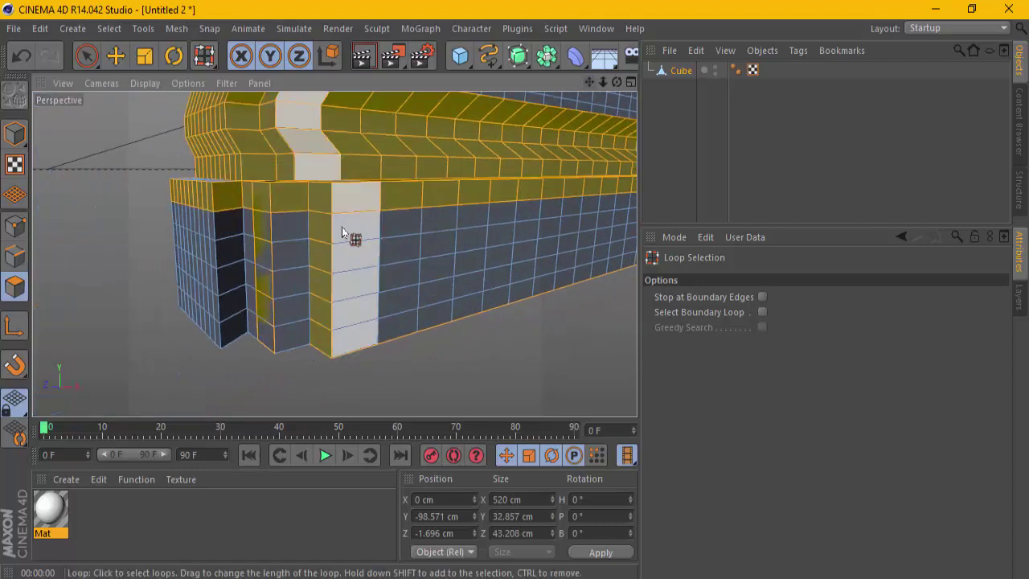
- Add the remaining base loops and drag the white Mat material onto the selected faces
shift+click(336, 262)
shift+click(332, 280)
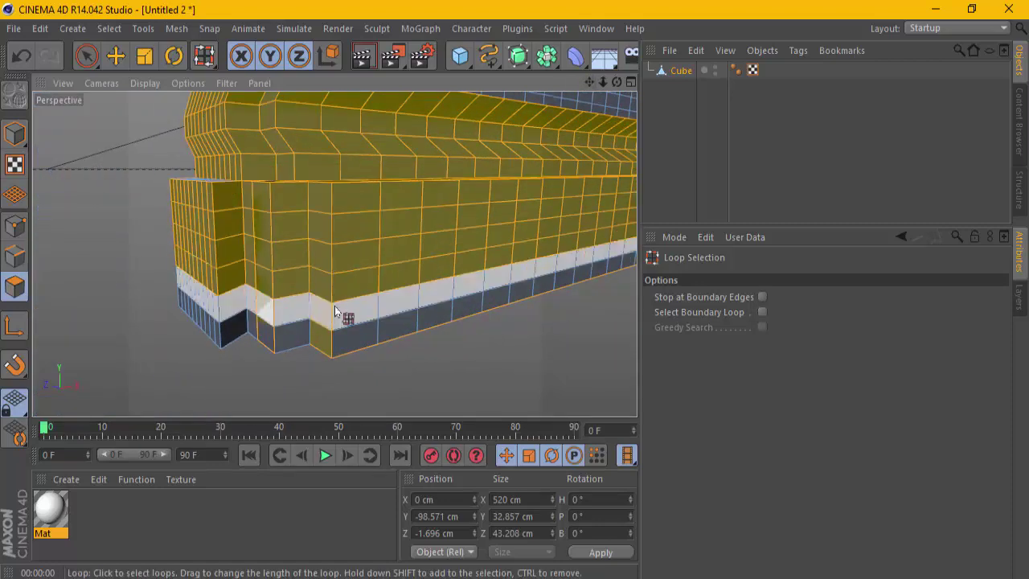
shift+click(340, 315)
key(ctrl+z)
shift+click(413, 299)
shift+click(378, 338)
drag(51, 514, 354, 258)
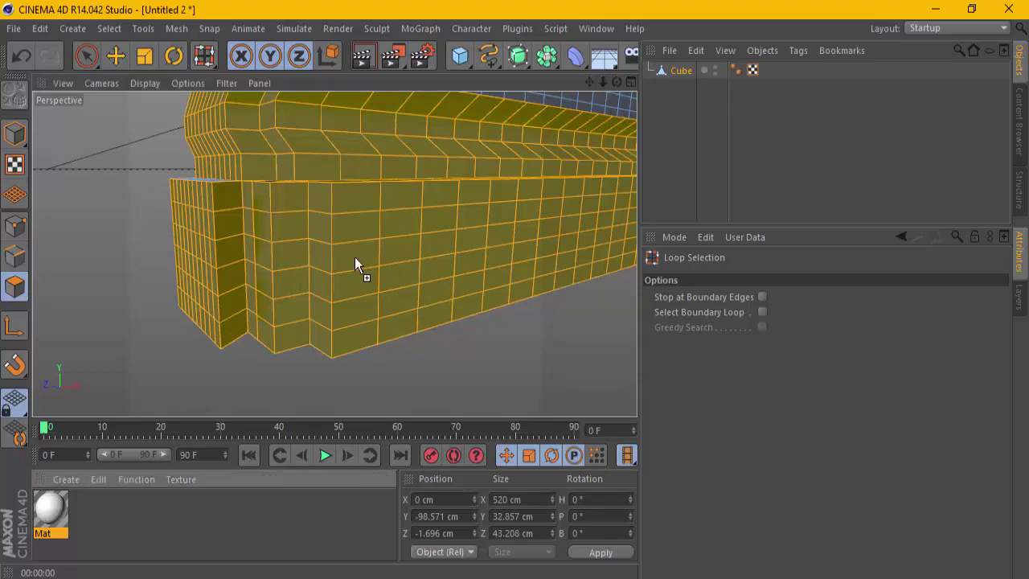
scroll(355, 258, down, 5)
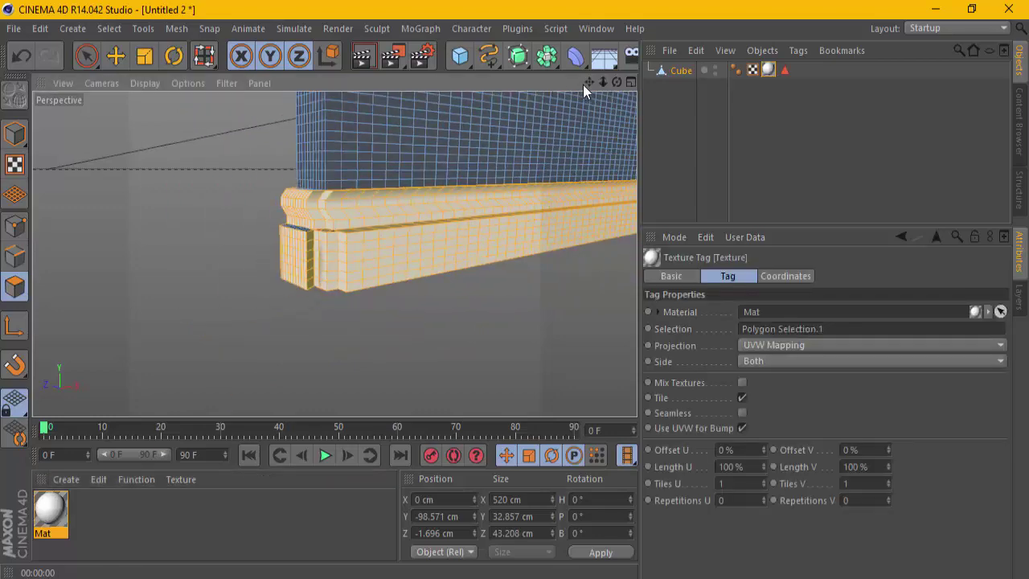
- Render the view to check the white stepped base from several angles, then open the Select menu
mouse_move(585, 84)
mouse_down()
mouse_move(507, 295)
mouse_move(480, 101)
mouse_up()
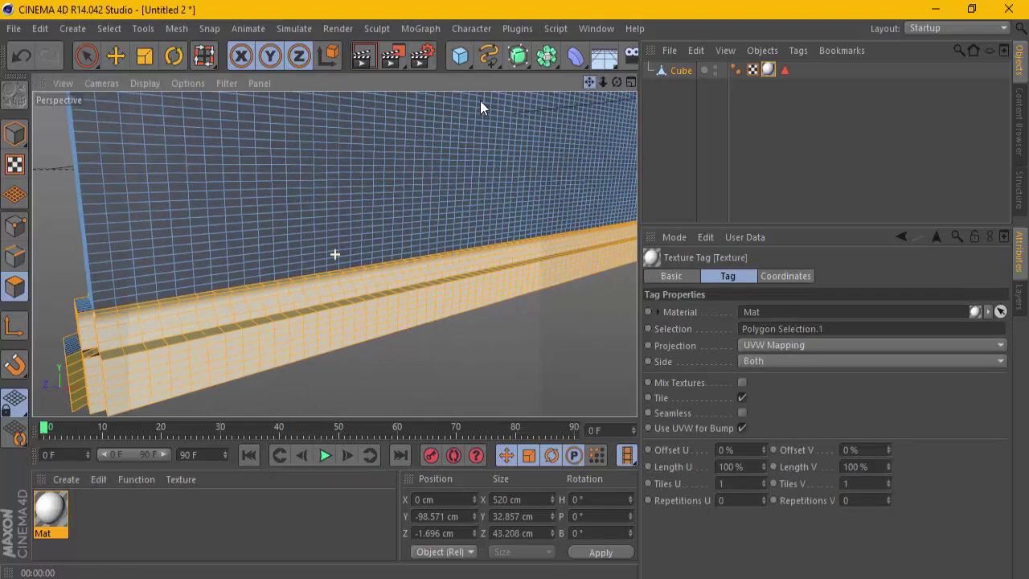
click(359, 60)
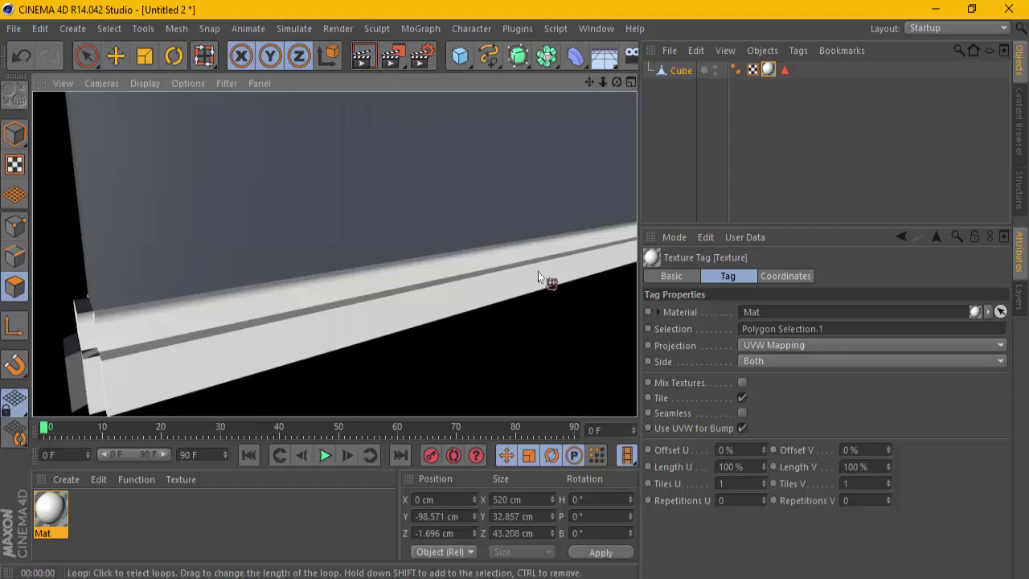
mouse_move(588, 82)
mouse_down()
mouse_move(514, 290)
mouse_move(469, 217)
mouse_move(517, 110)
mouse_up()
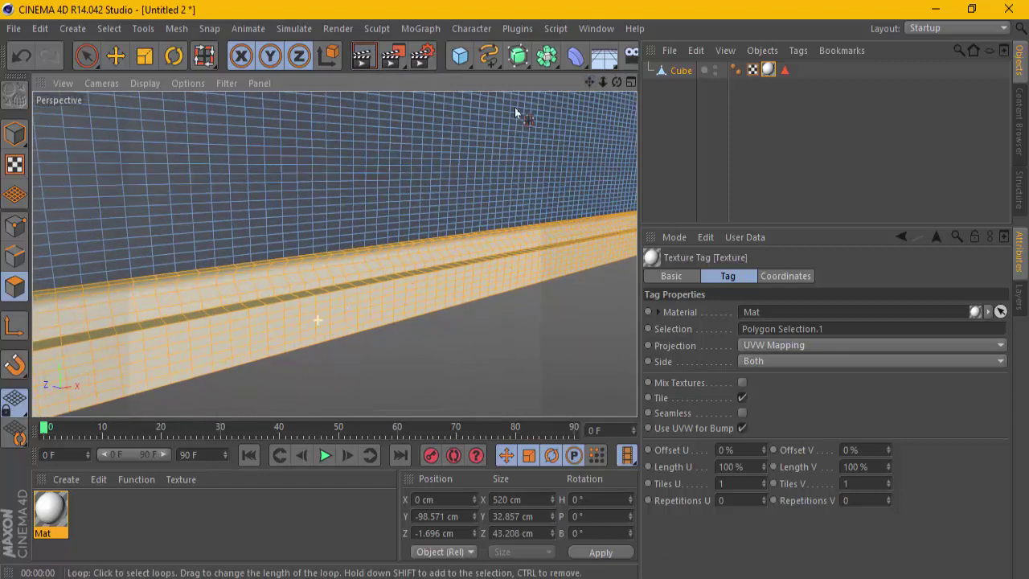
drag(586, 82, 515, 289)
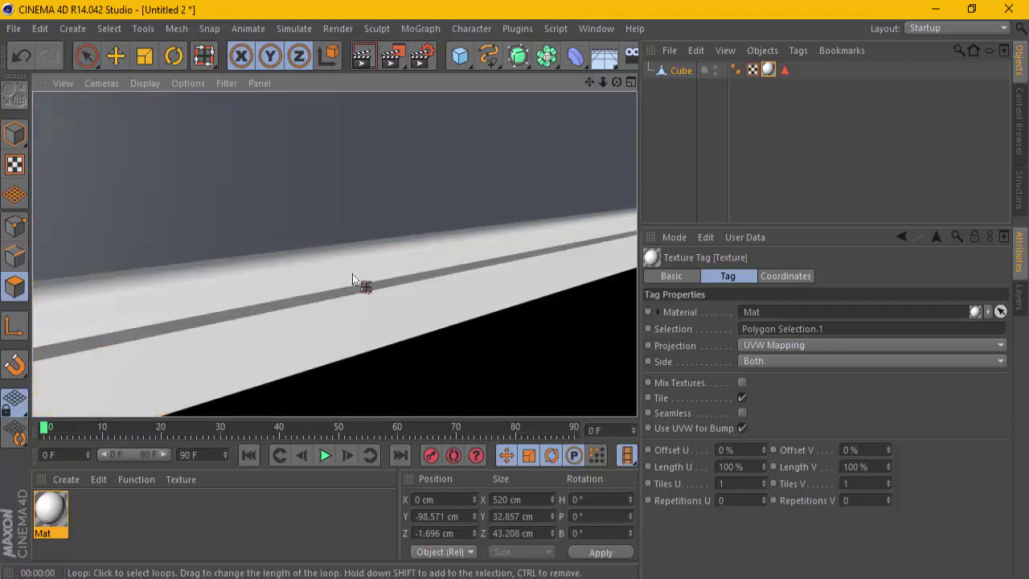
scroll(352, 275, down, 5)
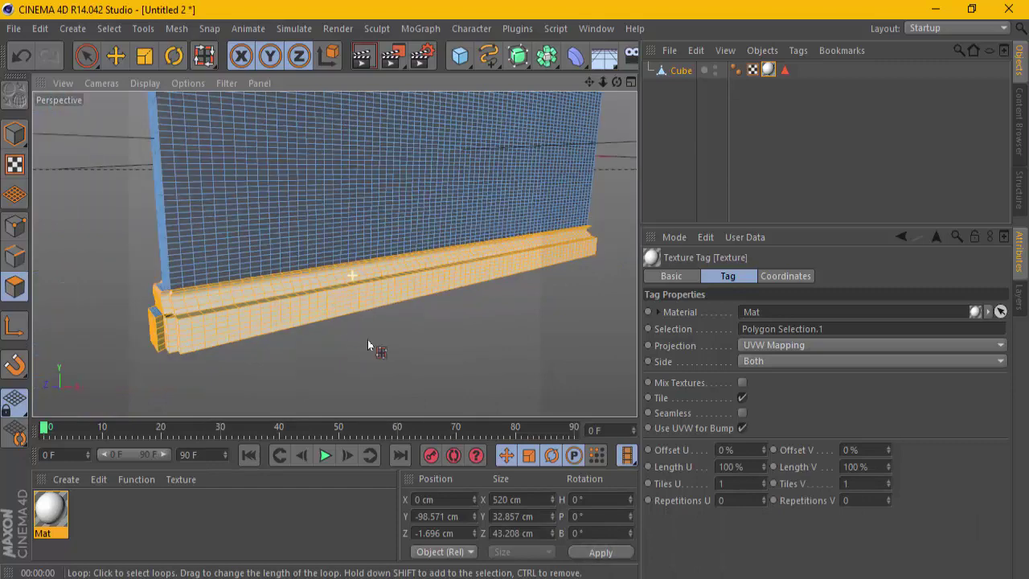
drag(587, 87, 550, 113)
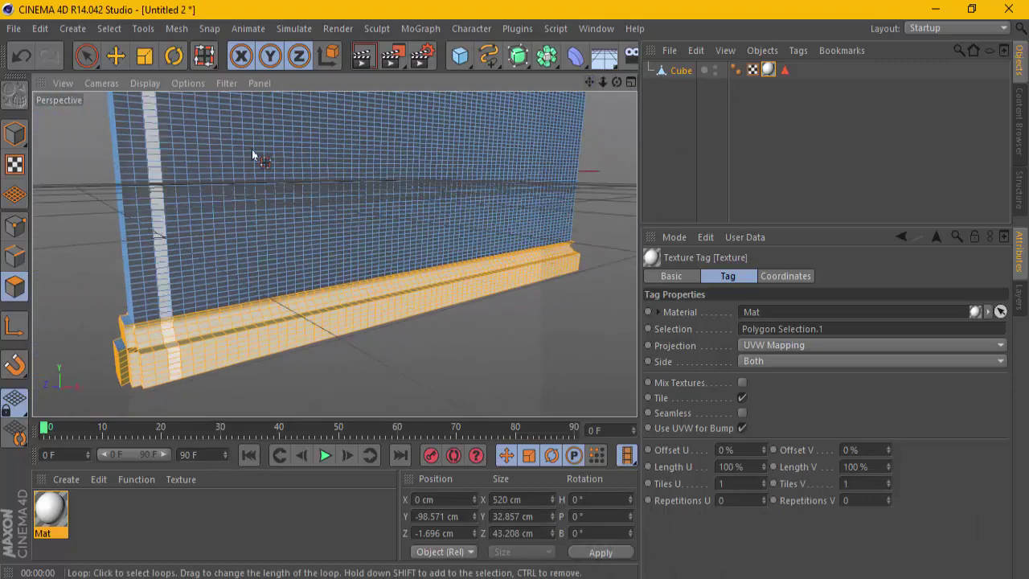
click(112, 29)
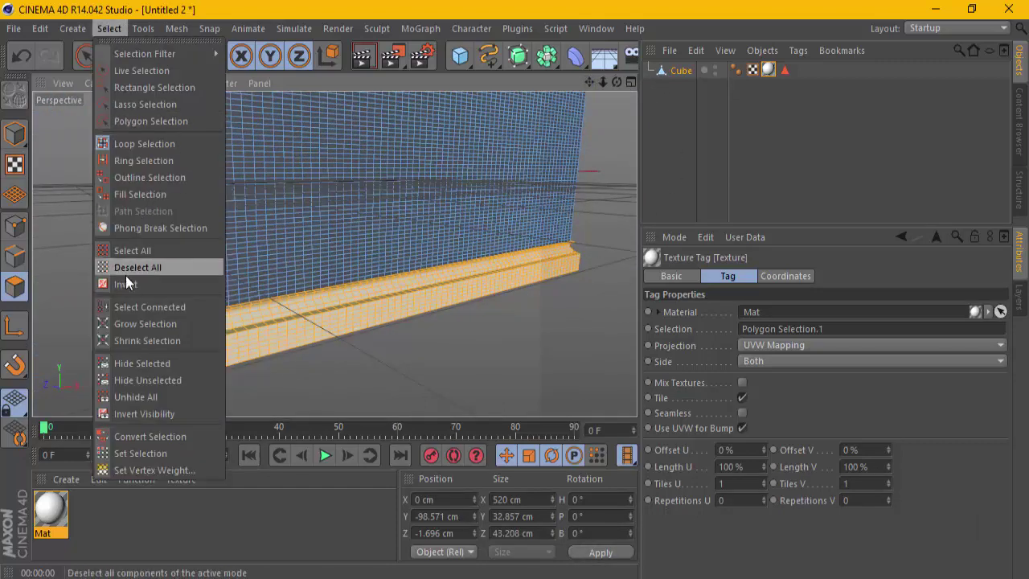
- Invert the selection to the wall faces and create Mat.1 with a brick-wall image as its colour texture
click(153, 285)
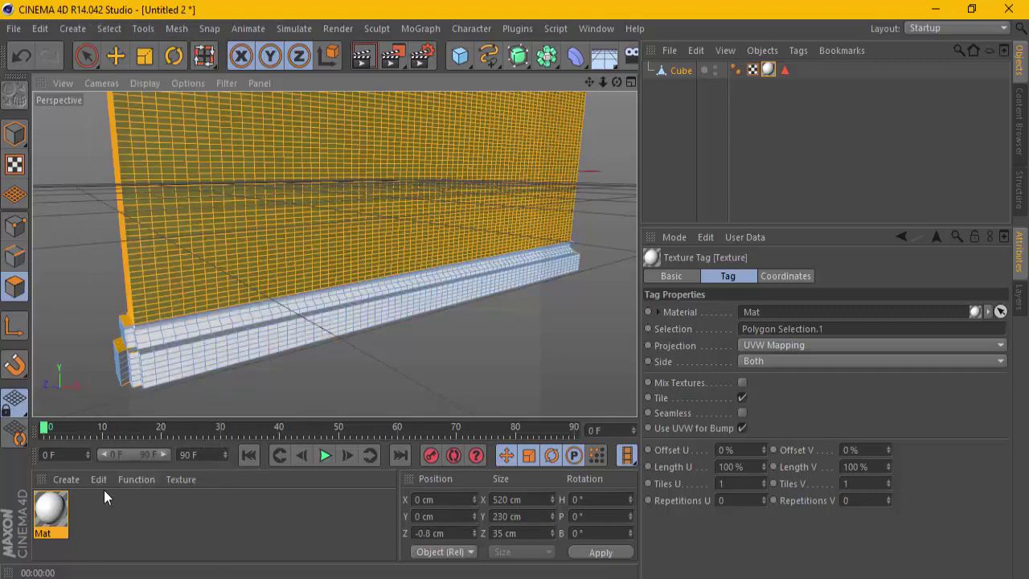
double_click(91, 517)
double_click(91, 517)
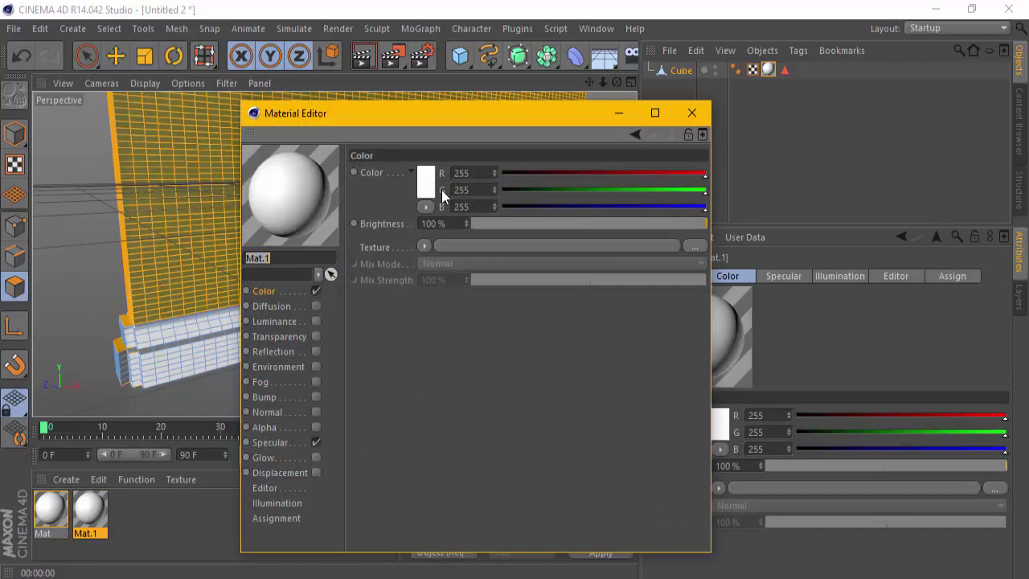
click(269, 291)
click(693, 244)
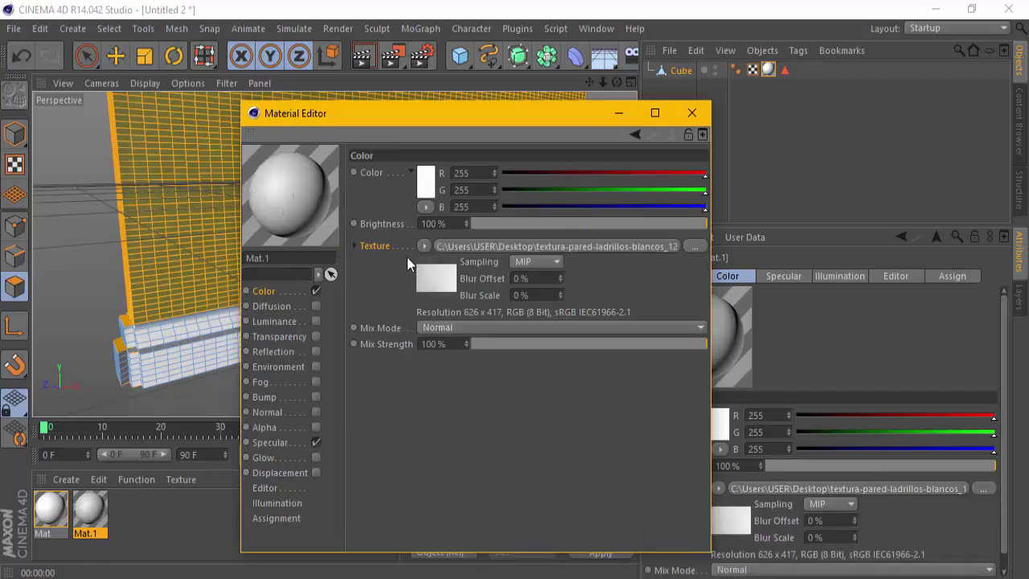
click(694, 112)
- Apply Mat.1 to the wall cube, switch the viewport to Gouraud shading, and render a preview
drag(89, 515, 246, 219)
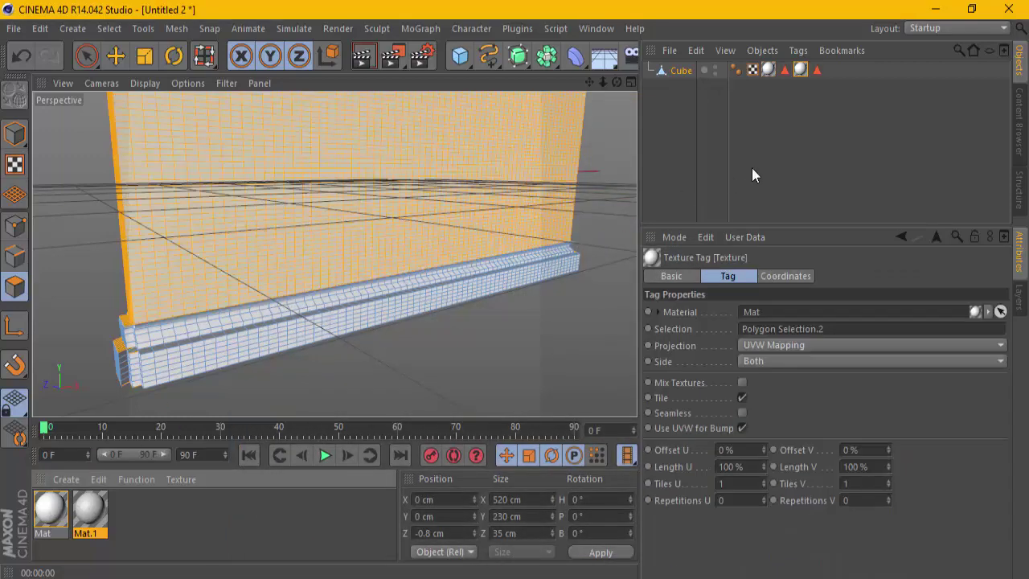
click(751, 168)
click(142, 82)
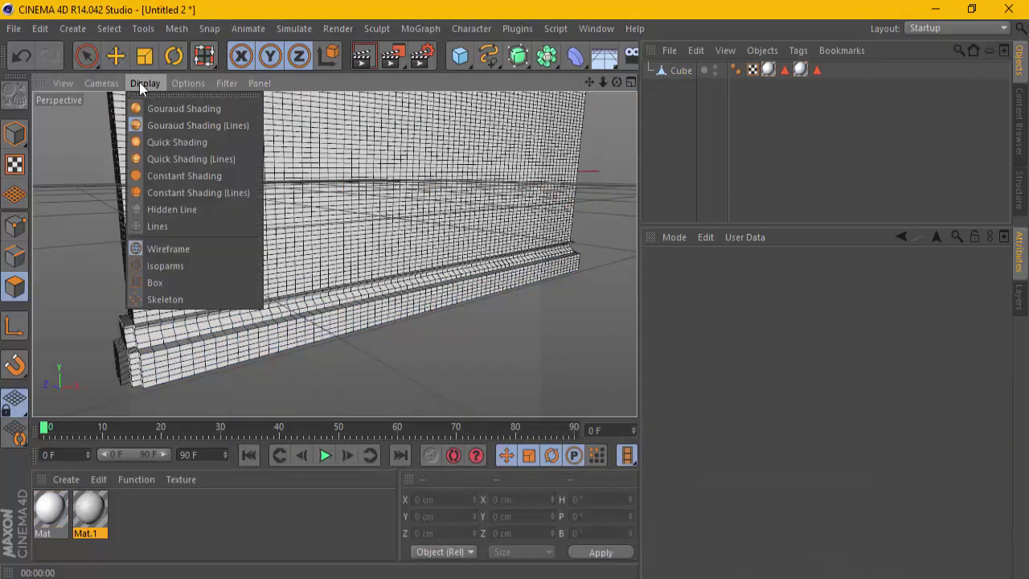
click(163, 110)
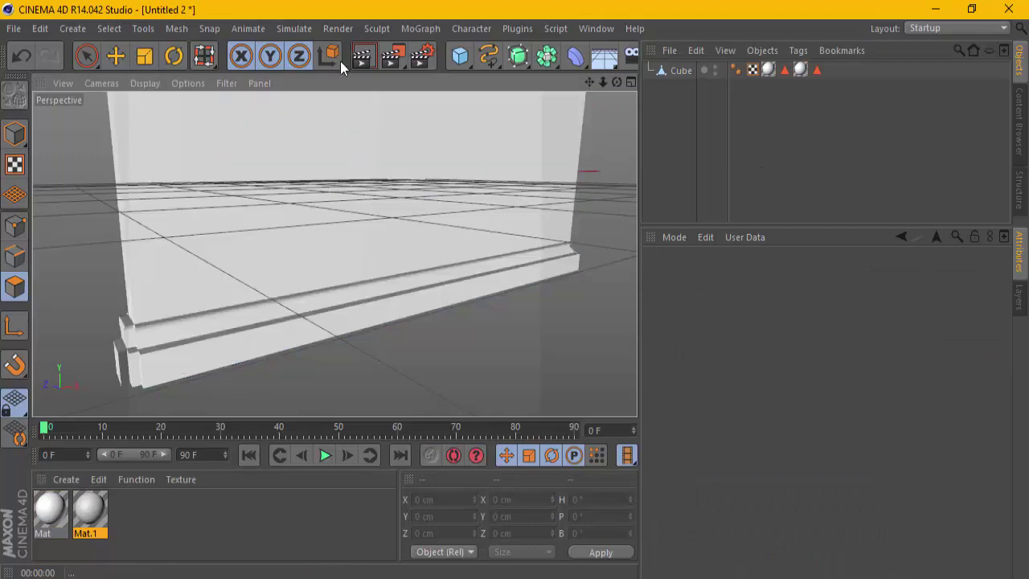
click(362, 56)
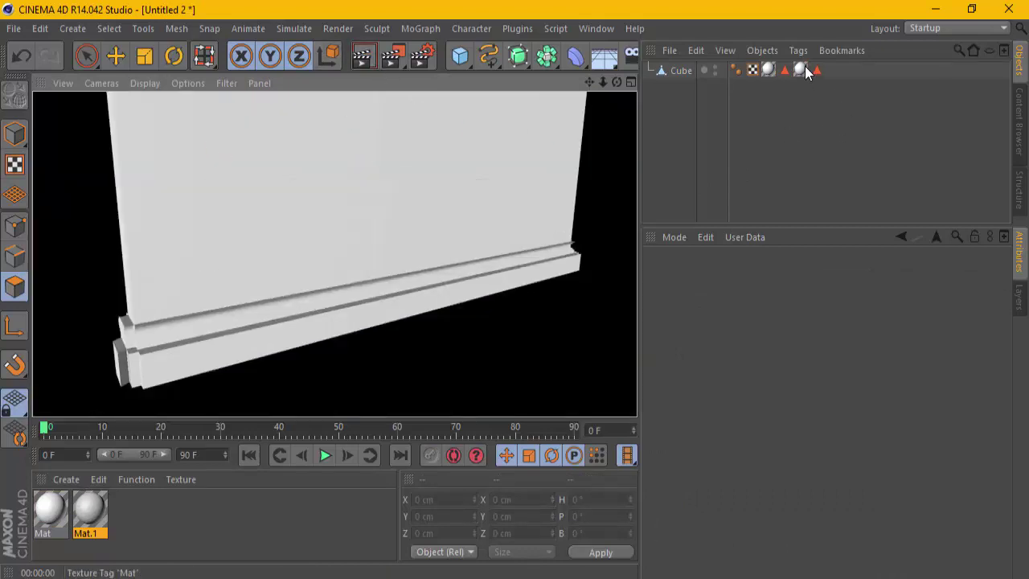
- Set the new texture tag's projection to Cubic and render a closer view of the wall
click(807, 71)
click(819, 344)
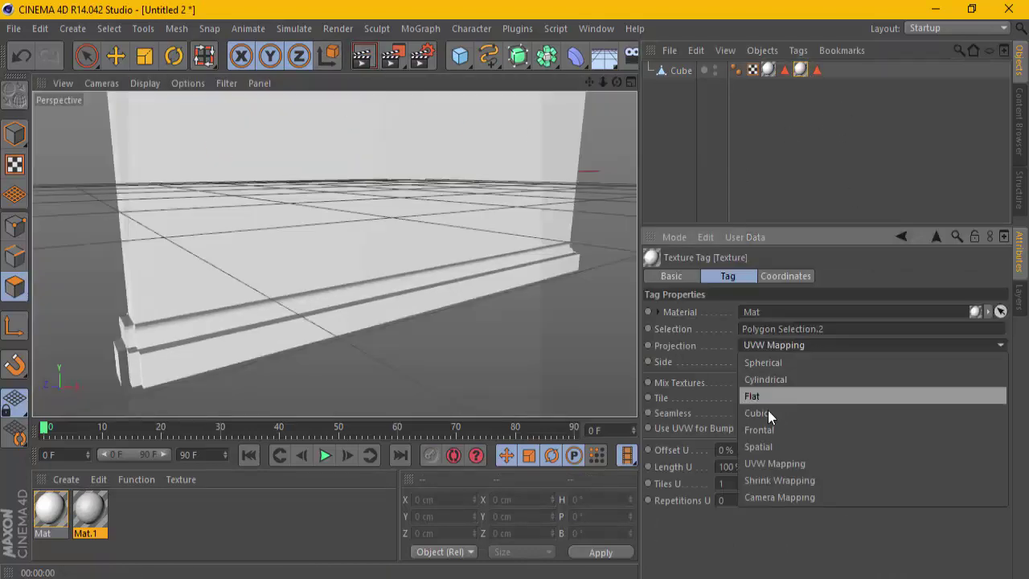
click(766, 418)
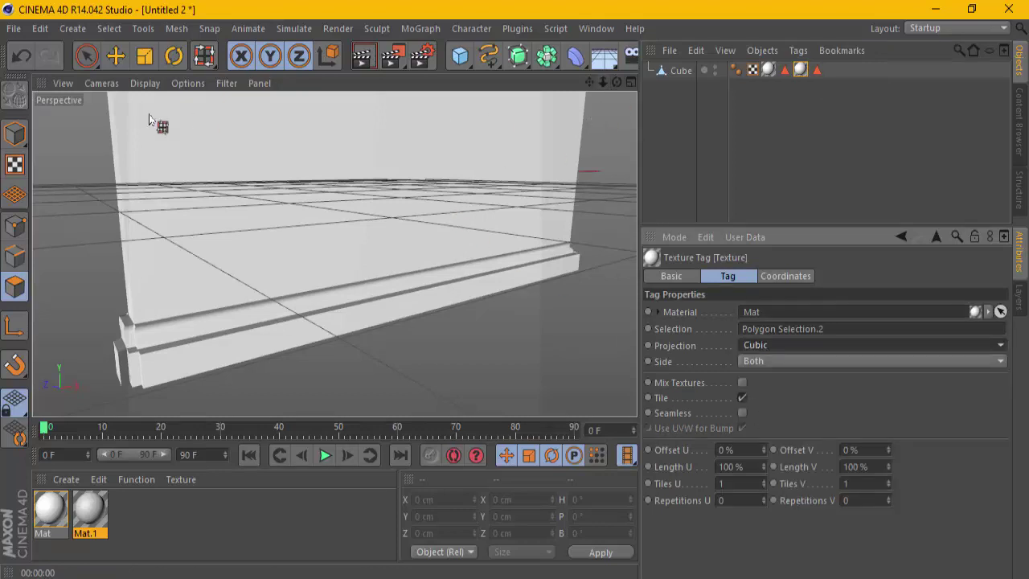
click(112, 58)
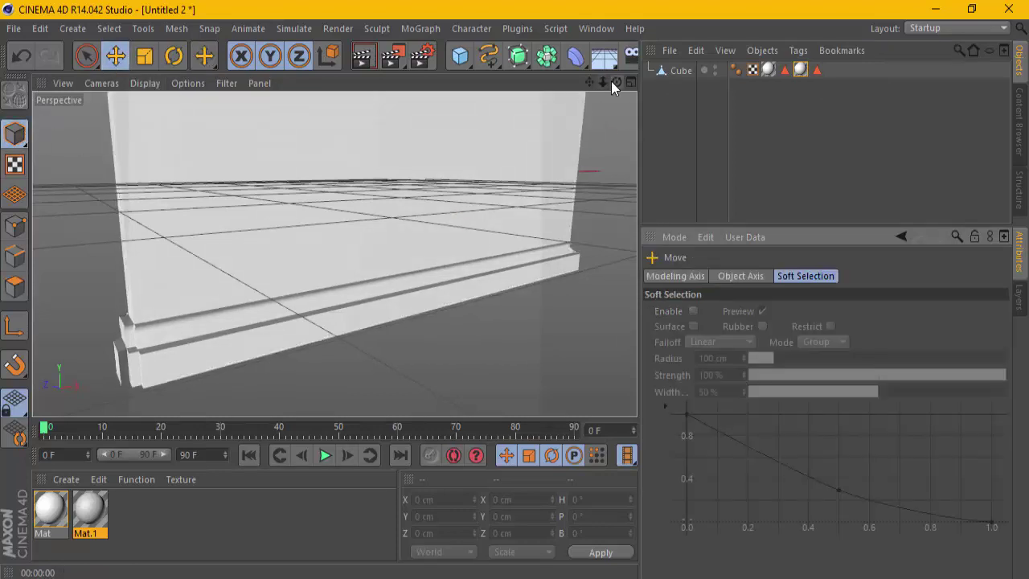
drag(614, 81, 514, 291)
drag(594, 88, 514, 291)
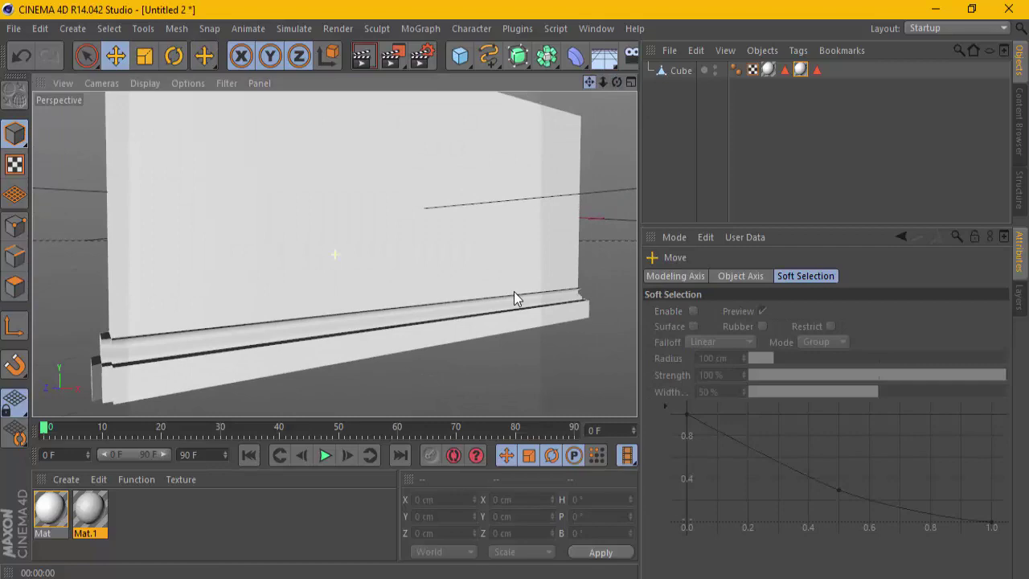
click(362, 59)
- Open Mat.1 in the Material Editor again
scroll(394, 235, up, 2)
scroll(394, 241, up, 2)
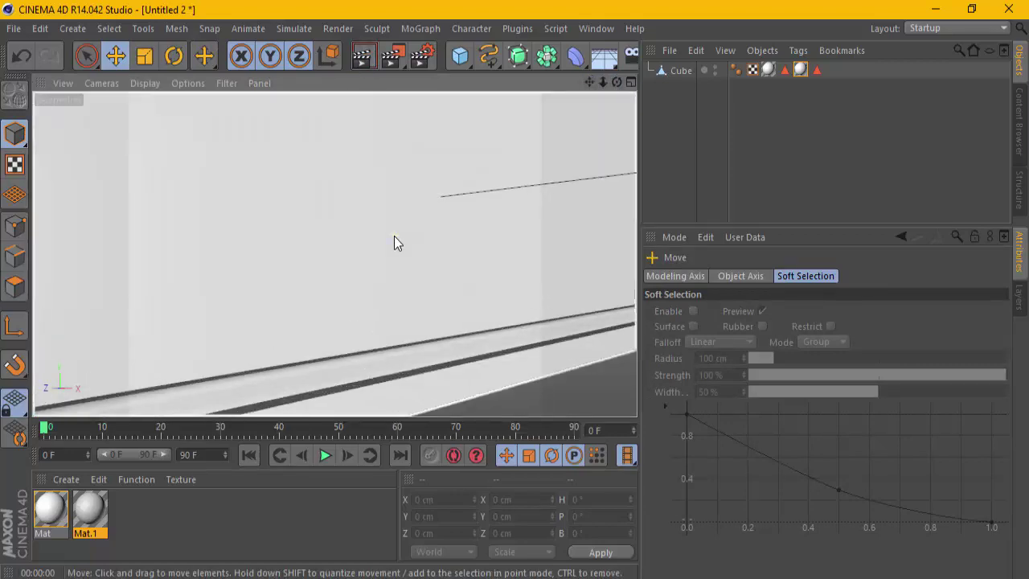
double_click(92, 511)
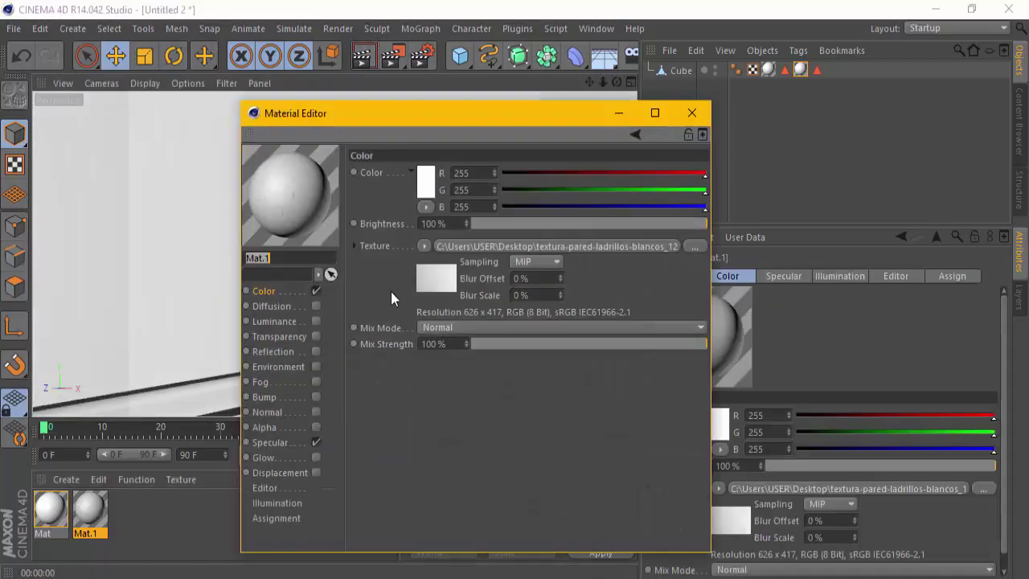
- Copy the colour channel's brick texture into a newly enabled Bump channel on Mat.1
click(425, 245)
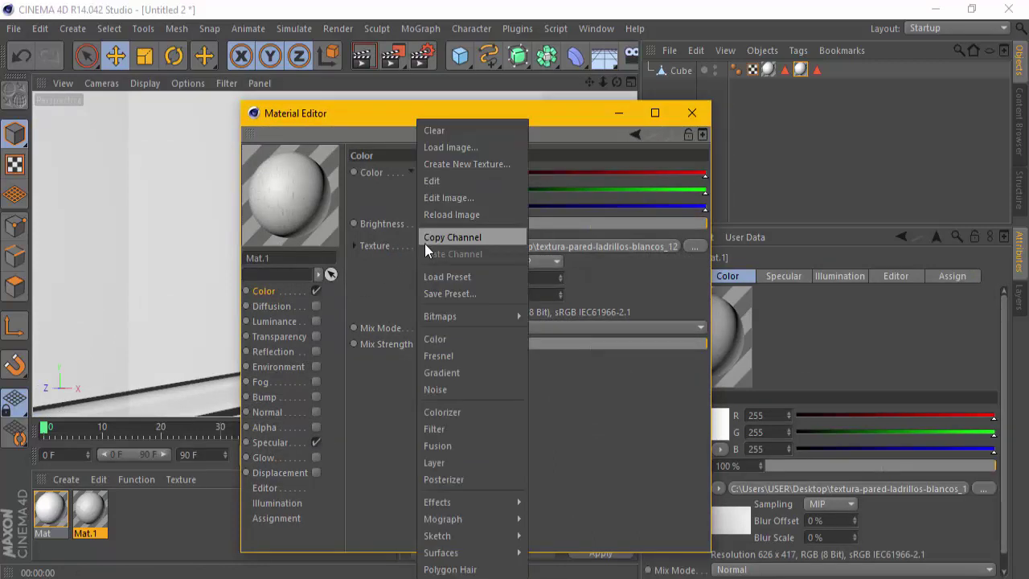
click(514, 232)
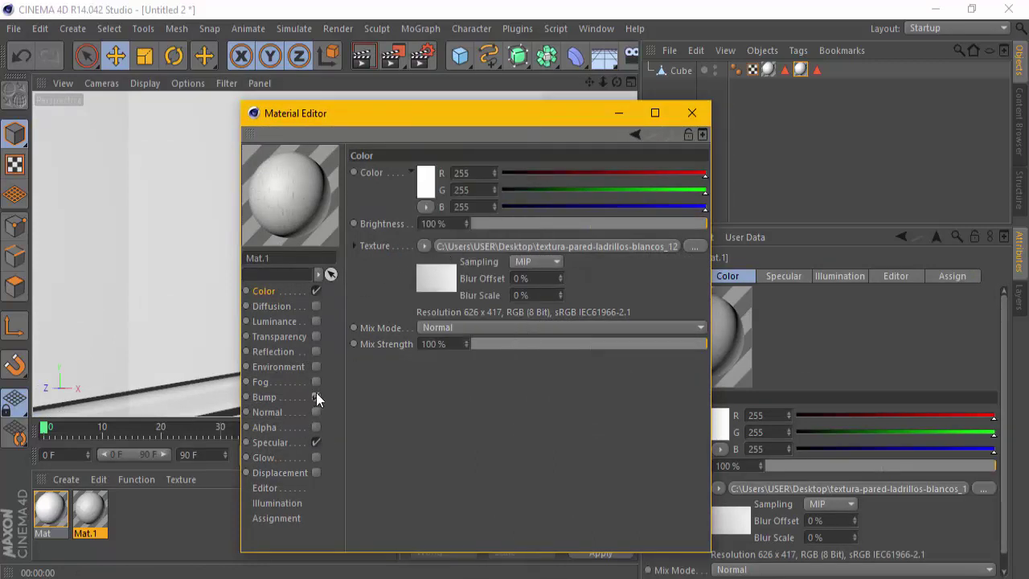
click(316, 396)
click(416, 211)
click(450, 254)
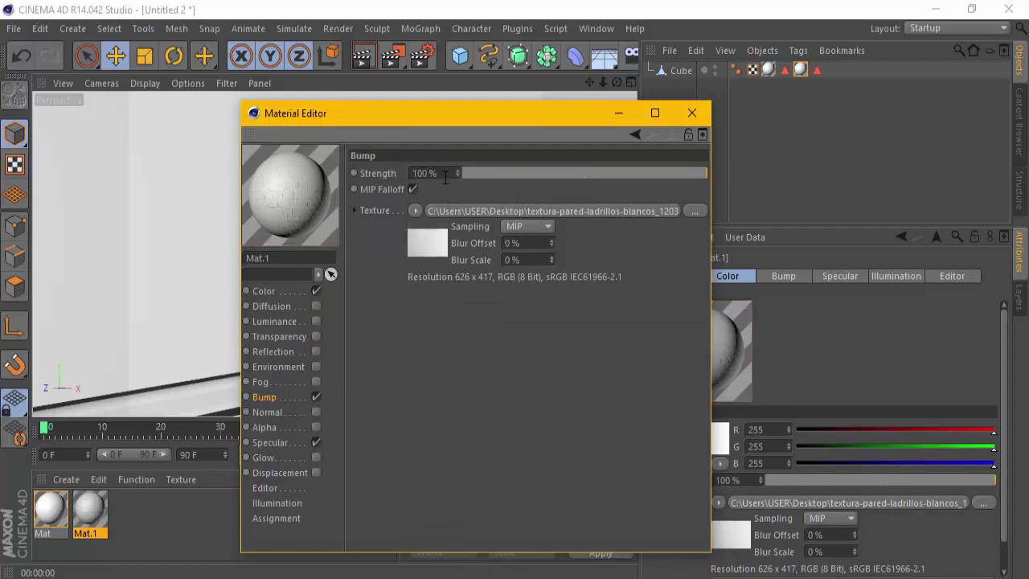
click(692, 113)
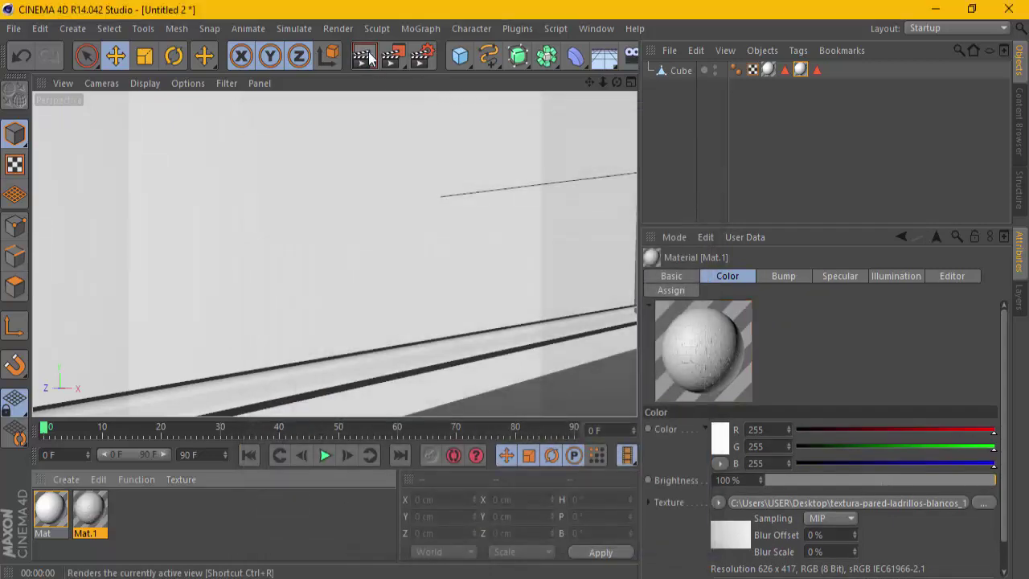
- Set the wall texture tag's projection to Frontal, render to check the mapping, and reopen Mat.1
click(366, 56)
click(800, 70)
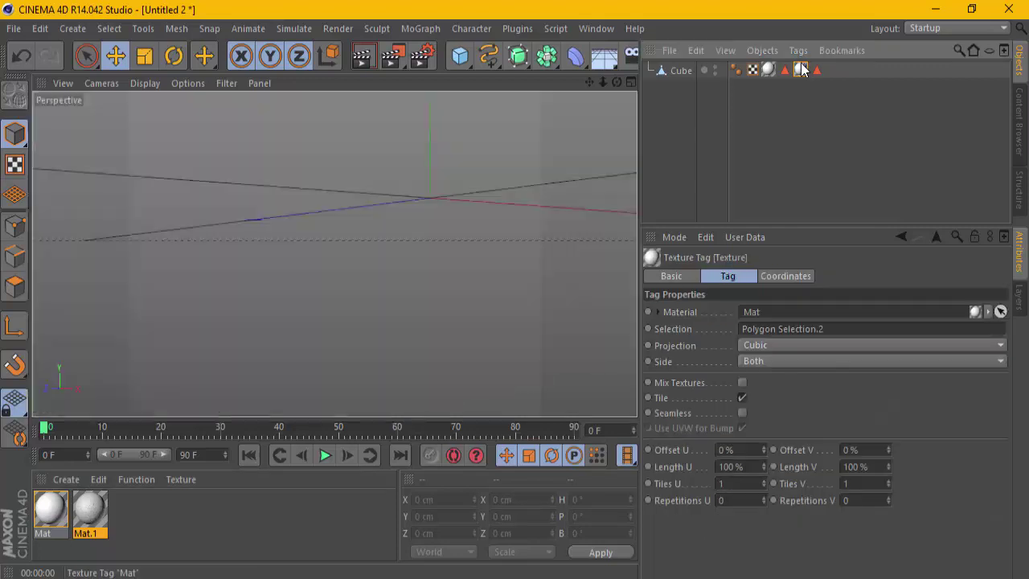
scroll(435, 262, down, 3)
scroll(435, 264, down, 3)
scroll(435, 263, up, 2)
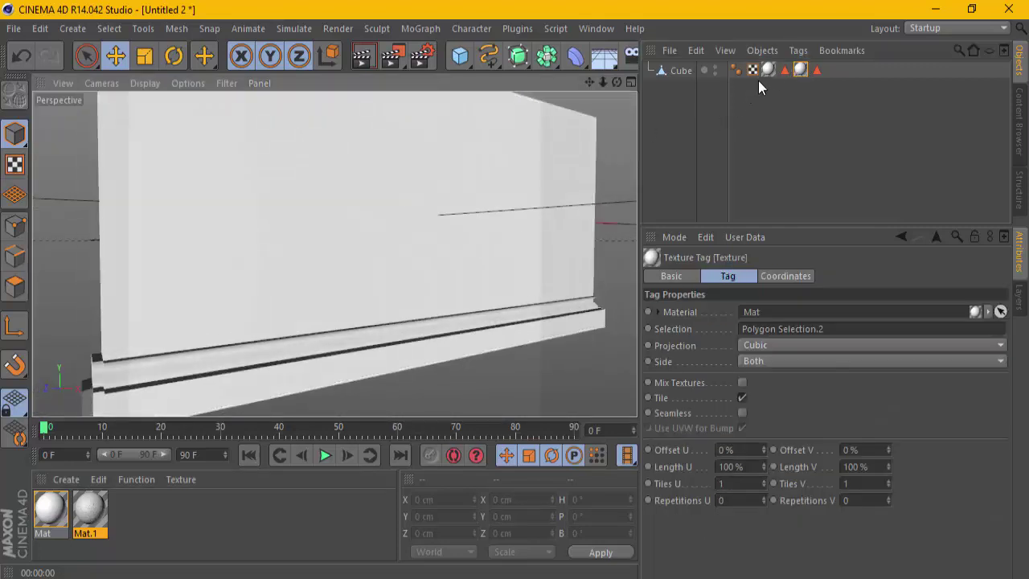
click(782, 345)
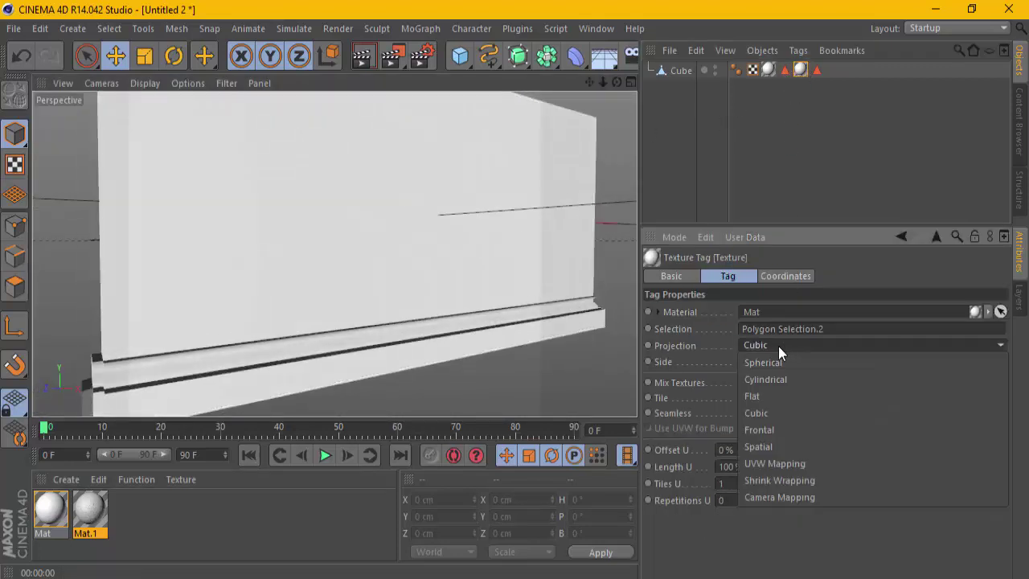
click(775, 427)
scroll(483, 250, down, 3)
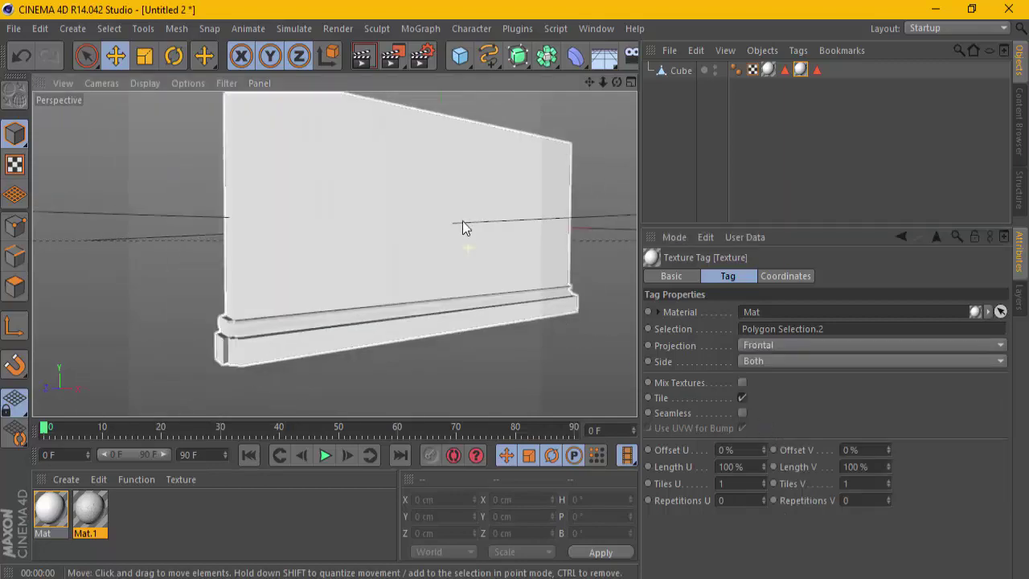
click(353, 59)
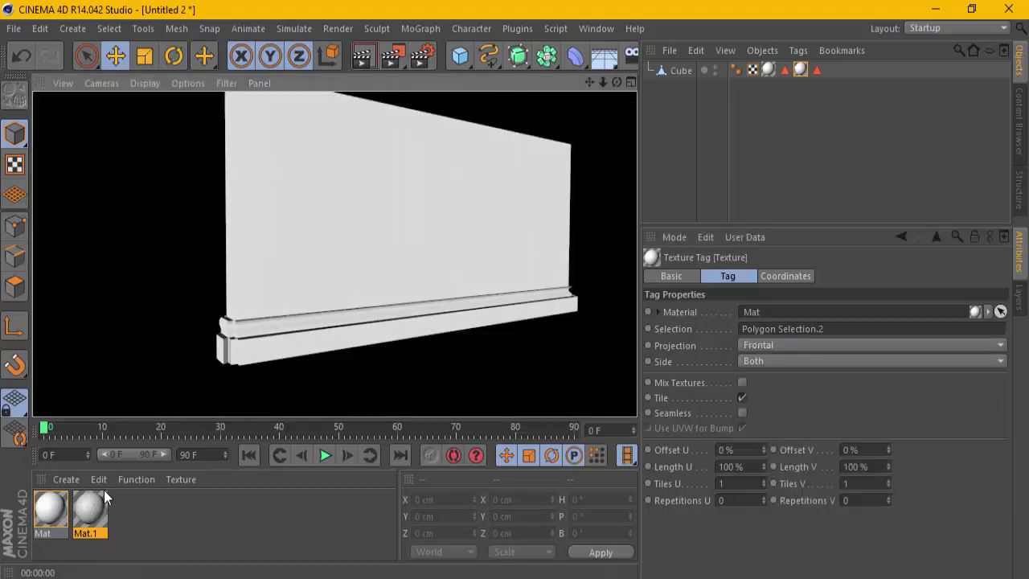
double_click(91, 514)
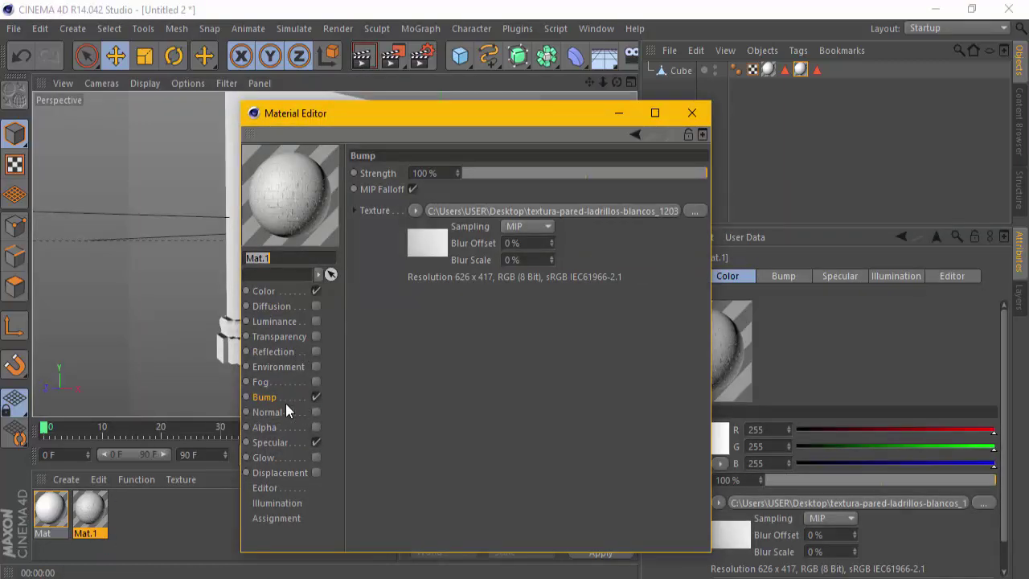
- Turn off Mat.1's Specular, set Bump strength to 500%, and render the result
click(317, 443)
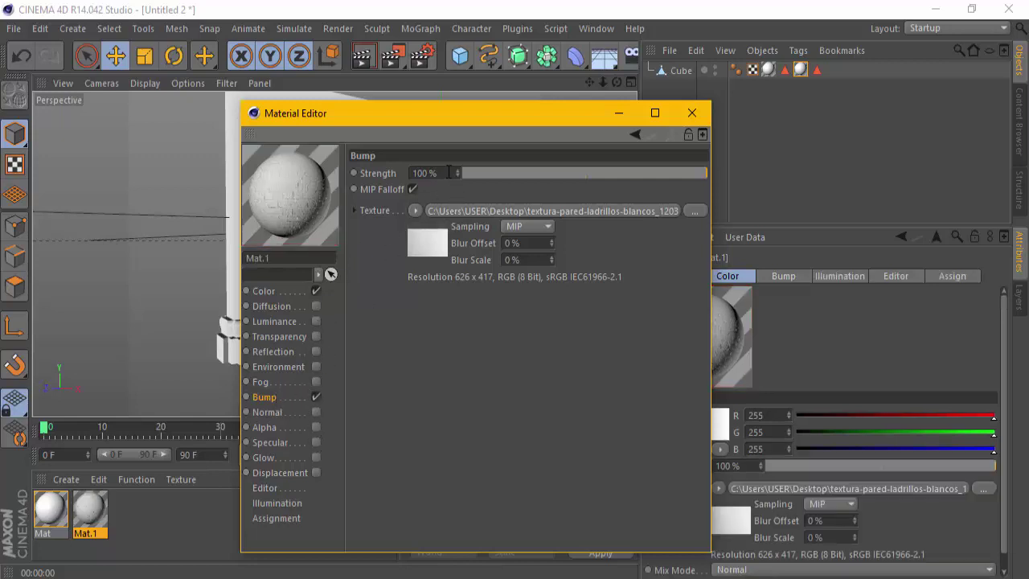
click(427, 176)
text(500)
key(Return)
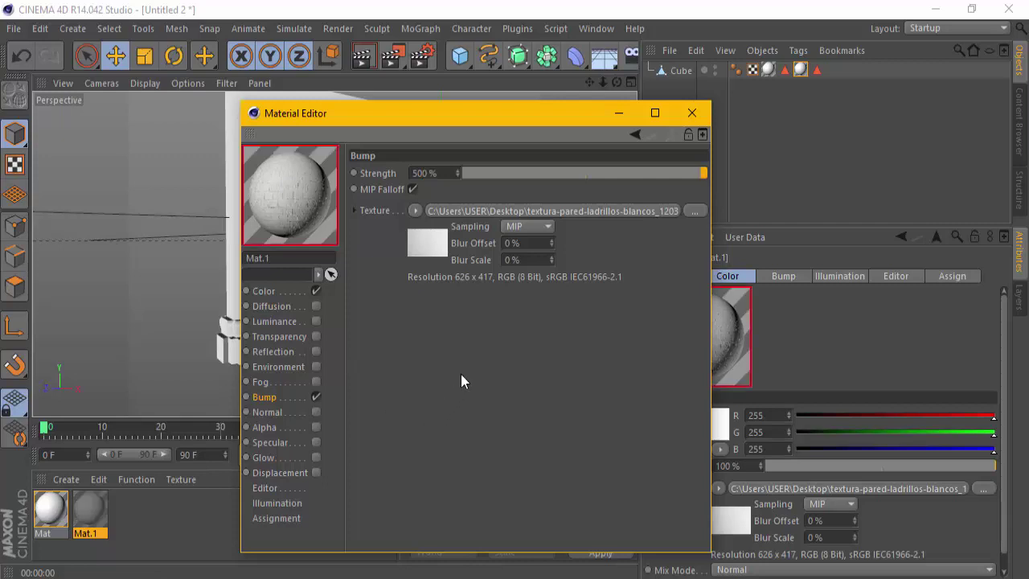
click(675, 114)
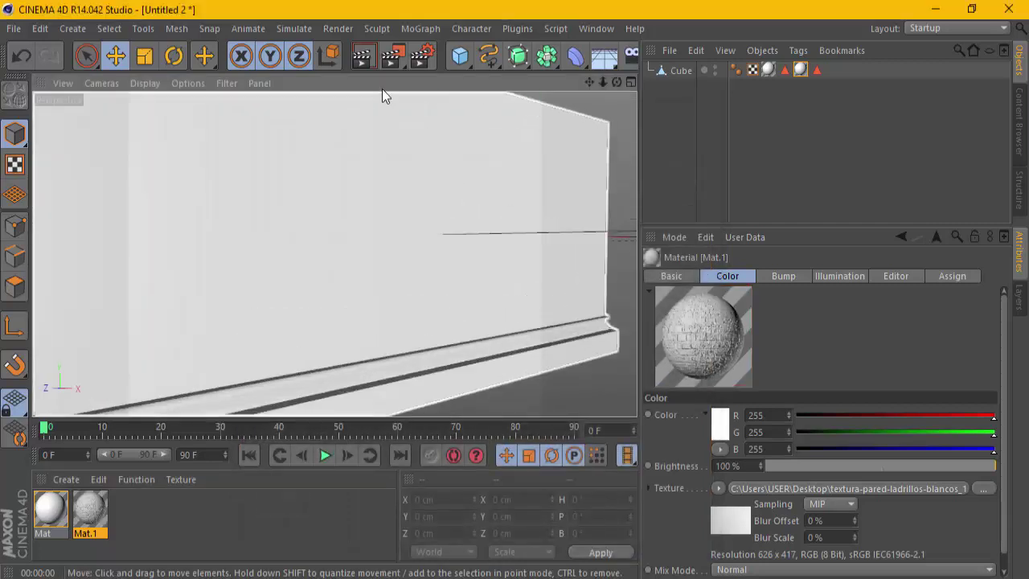
click(363, 56)
click(302, 288)
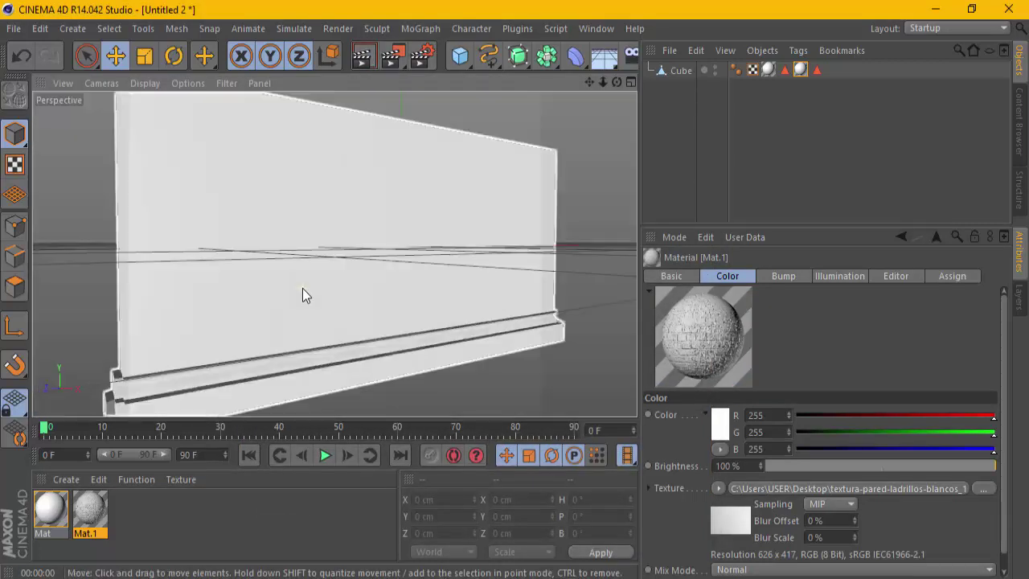
- Switch to Polygon mode and select the wall cube
click(15, 286)
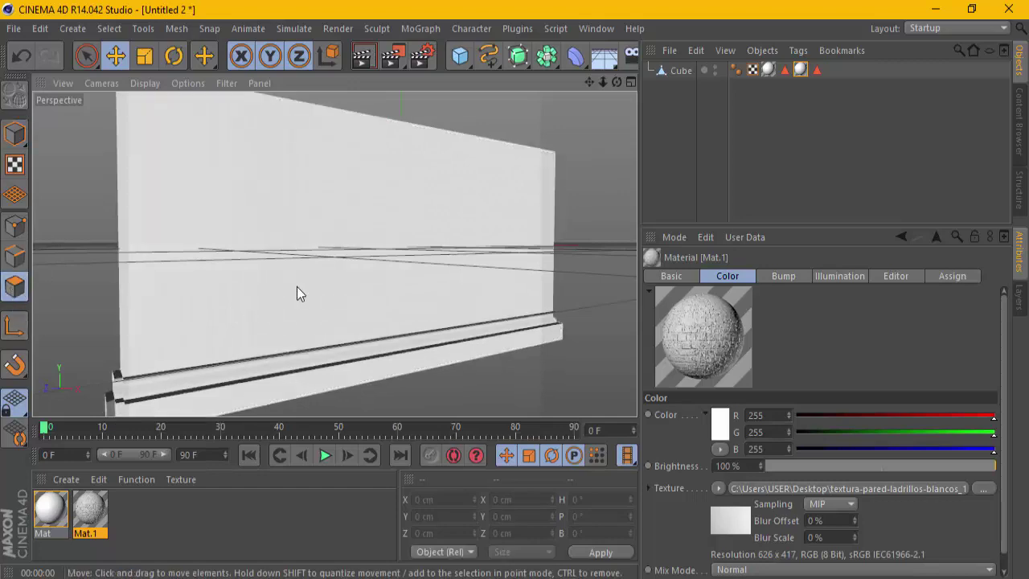
click(681, 70)
scroll(325, 322, up, 2)
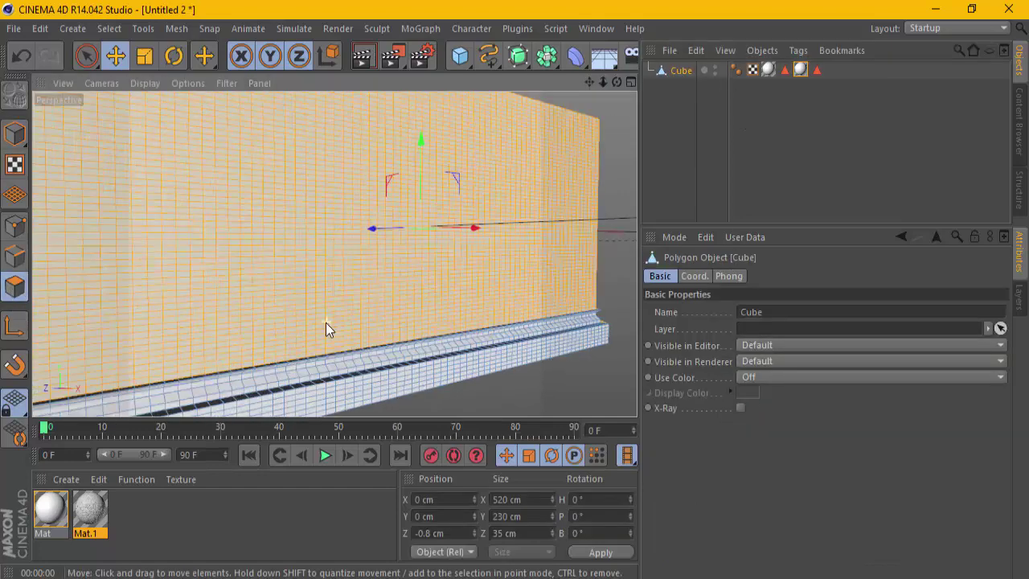
- Apply Mat.1 to the wall as a new texture tag and render the bumpy bricks
click(800, 70)
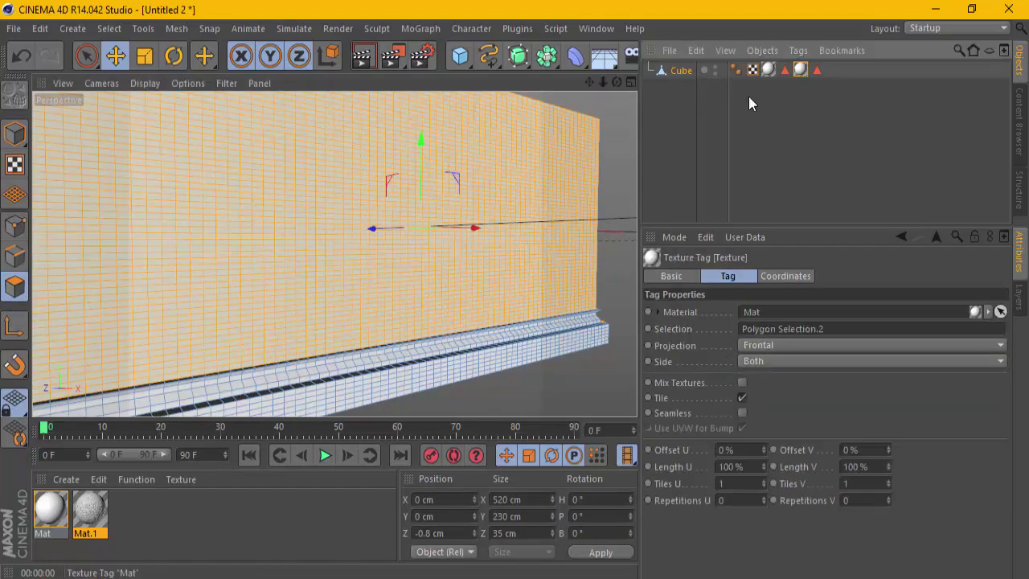
drag(90, 513, 229, 279)
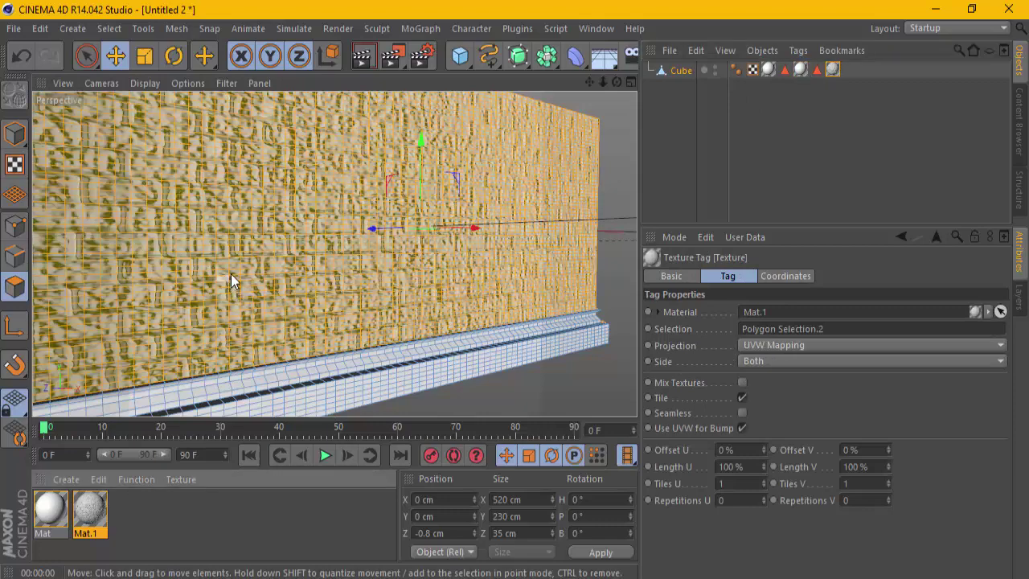
scroll(288, 242, down, 2)
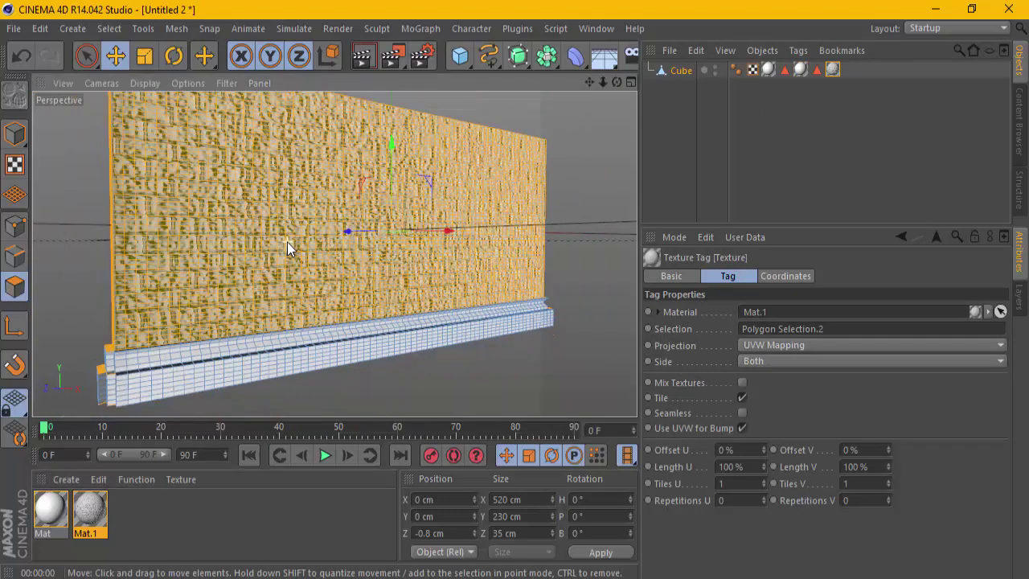
click(359, 58)
scroll(425, 165, up, 2)
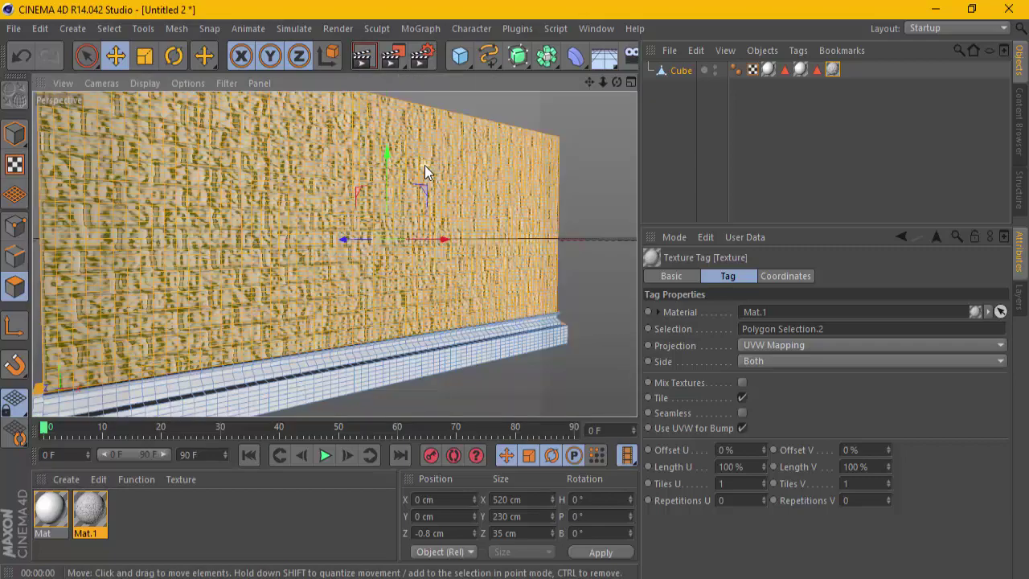
- Lower Mat.1's Bump strength to 100% and preview-render the wall
double_click(91, 507)
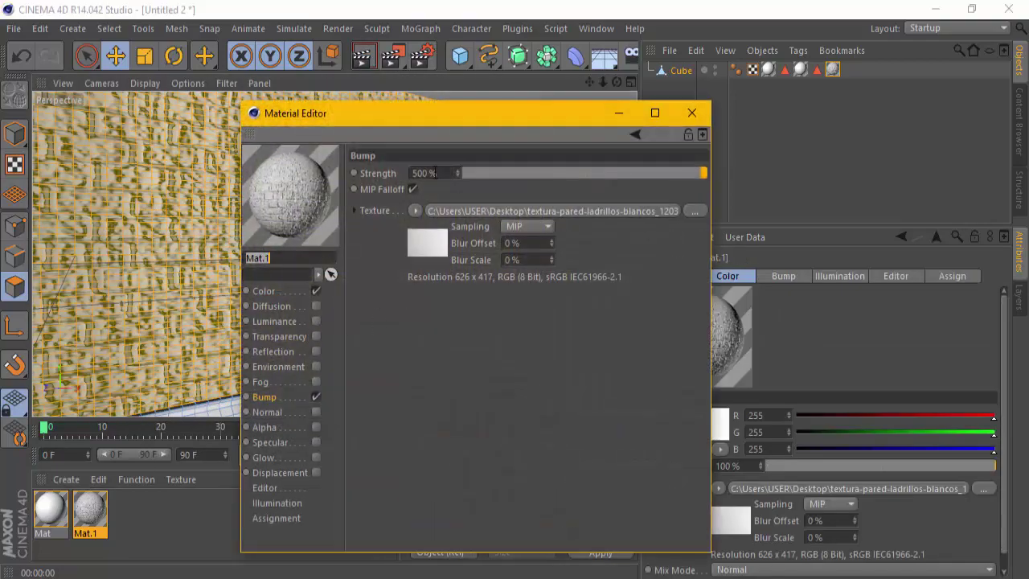
text(100)
key(Return)
click(691, 113)
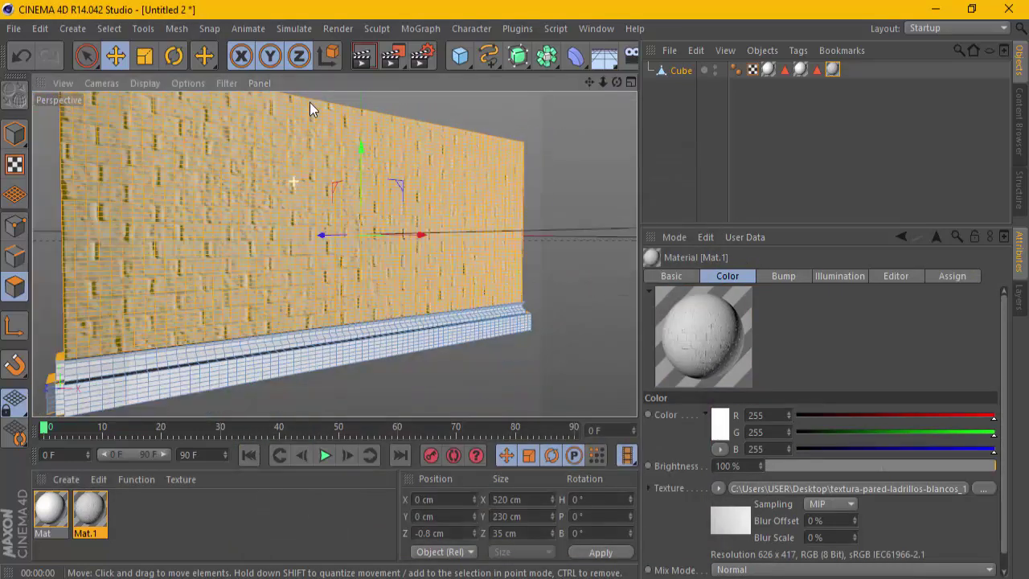
click(357, 63)
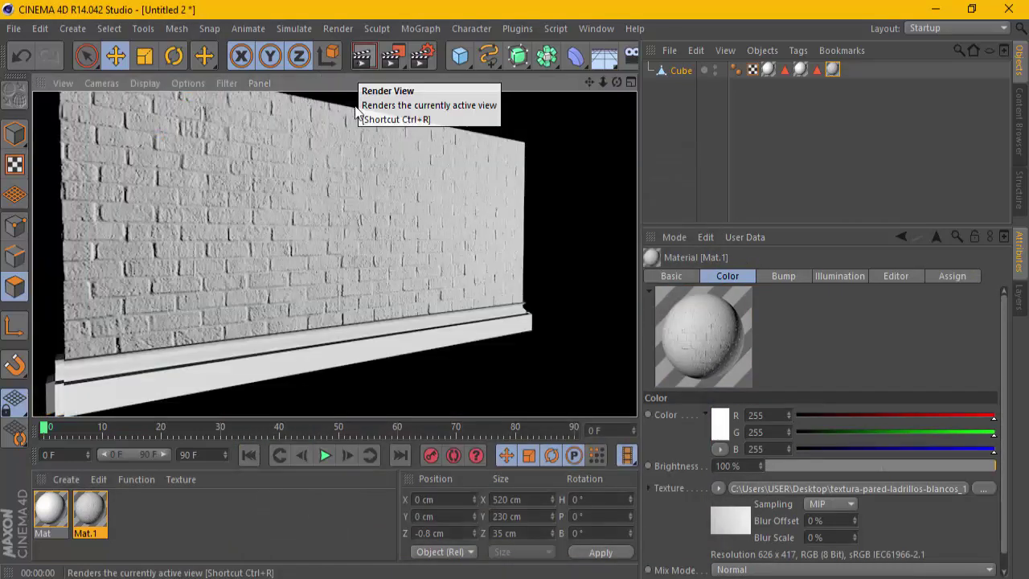
- Orbit closer to the wall, render it, and select the Mat.1 material
scroll(338, 210, up, 2)
drag(602, 82, 368, 276)
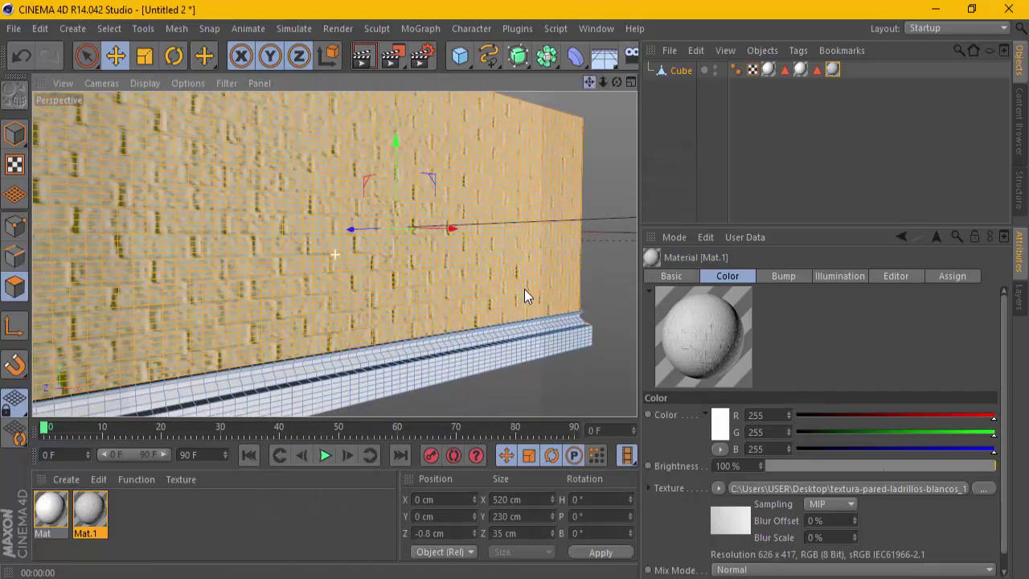
click(362, 58)
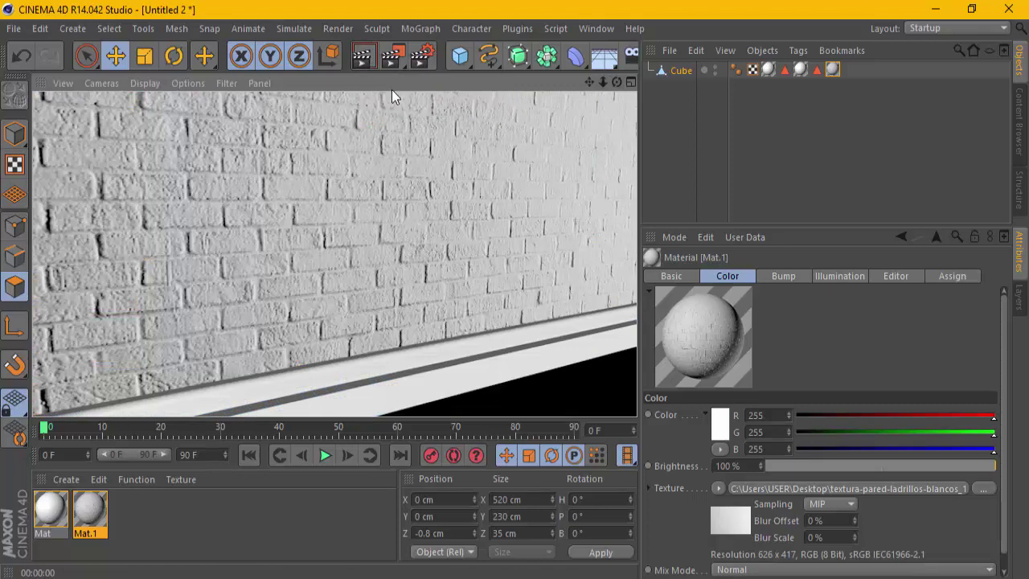
click(93, 514)
- Disable Mat.1's Bump channel and render the wall without bump
double_click(93, 514)
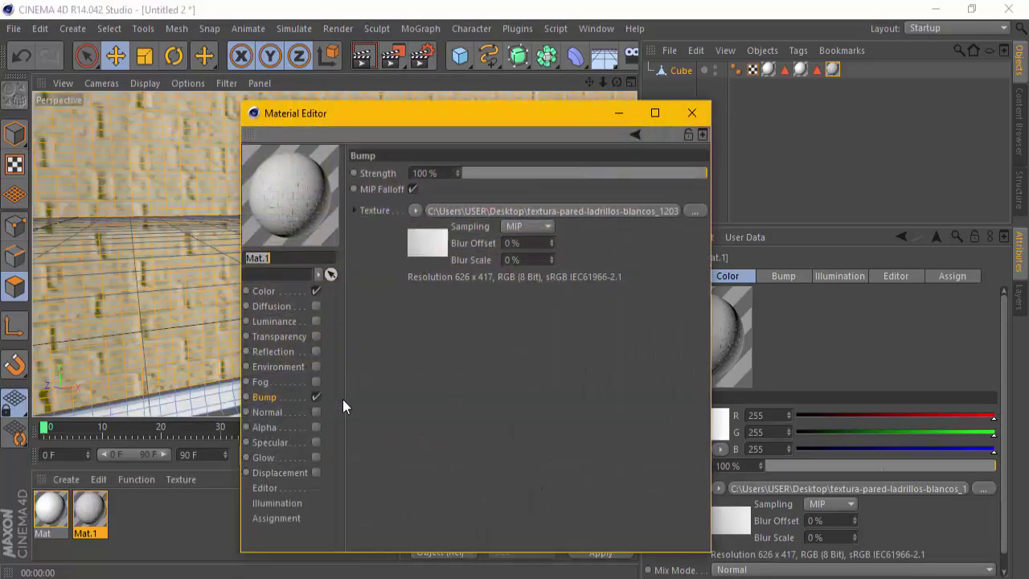
click(316, 397)
click(691, 113)
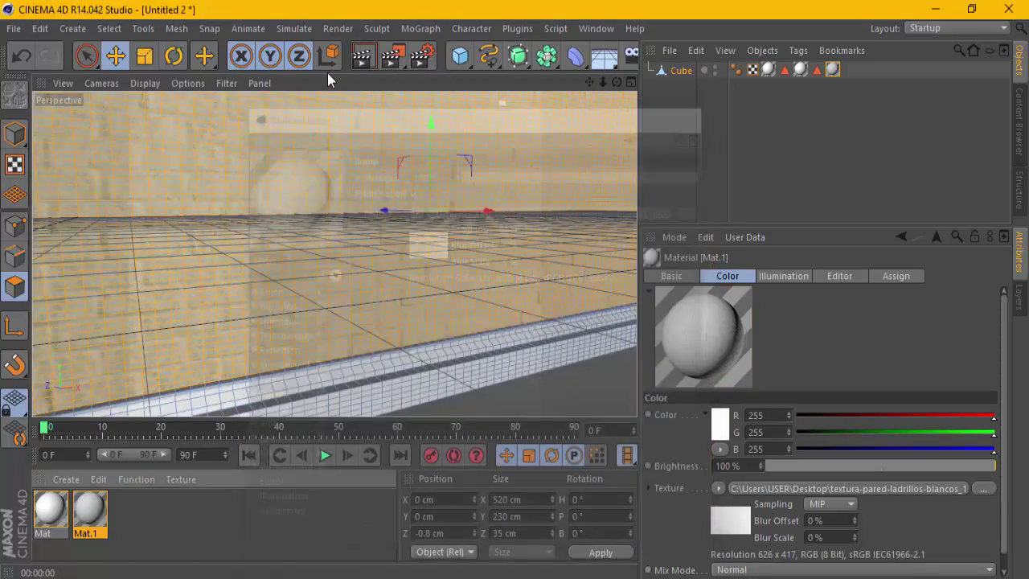
click(361, 59)
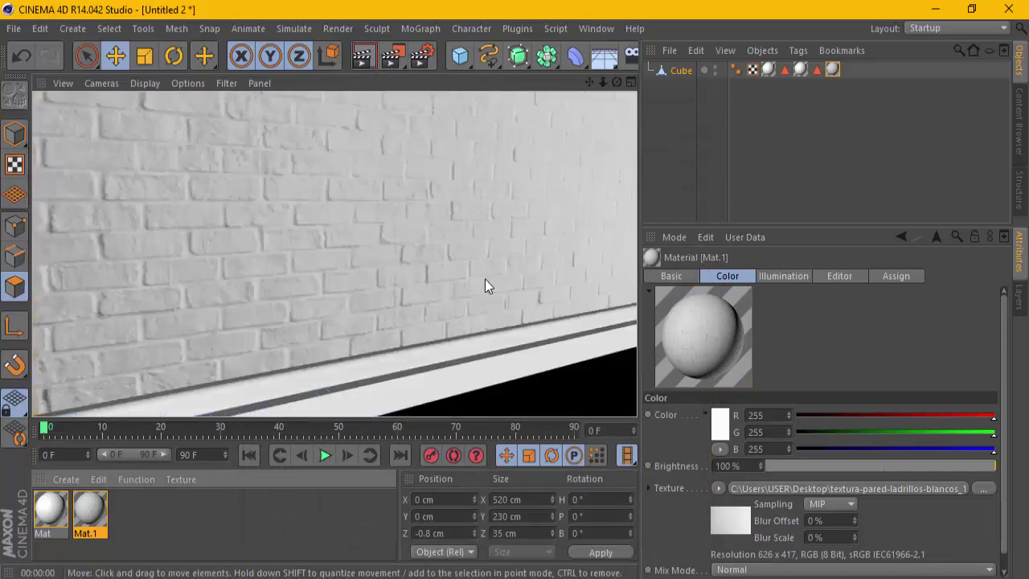
- Re-render the wall, then show its texture tag in an enlarged attributes panel
click(419, 296)
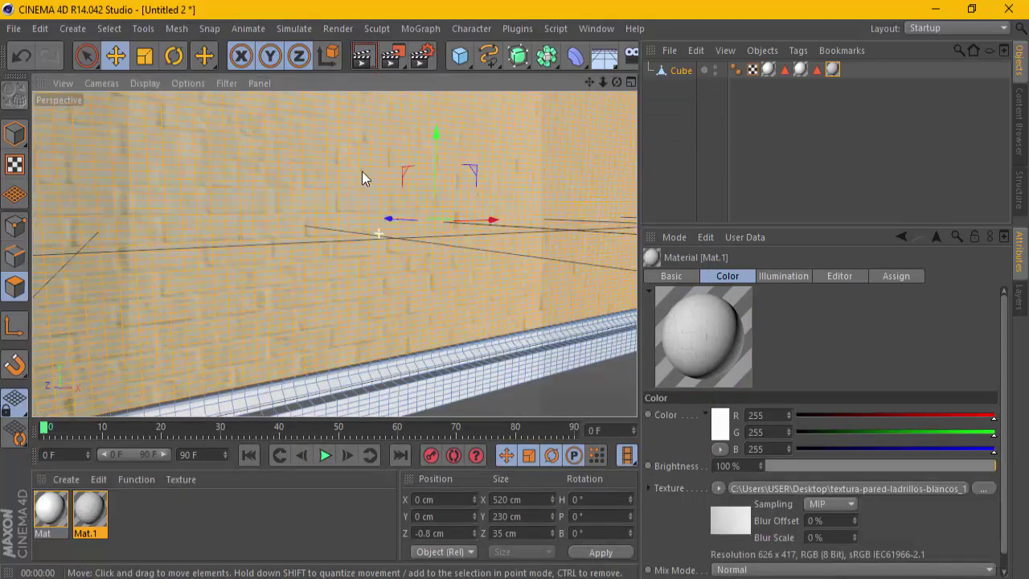
click(362, 58)
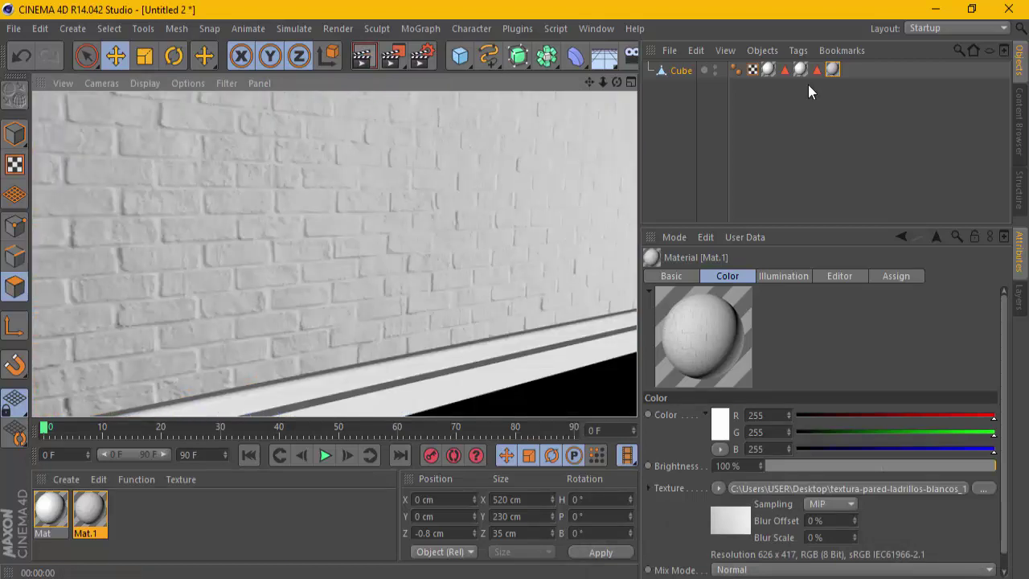
click(832, 70)
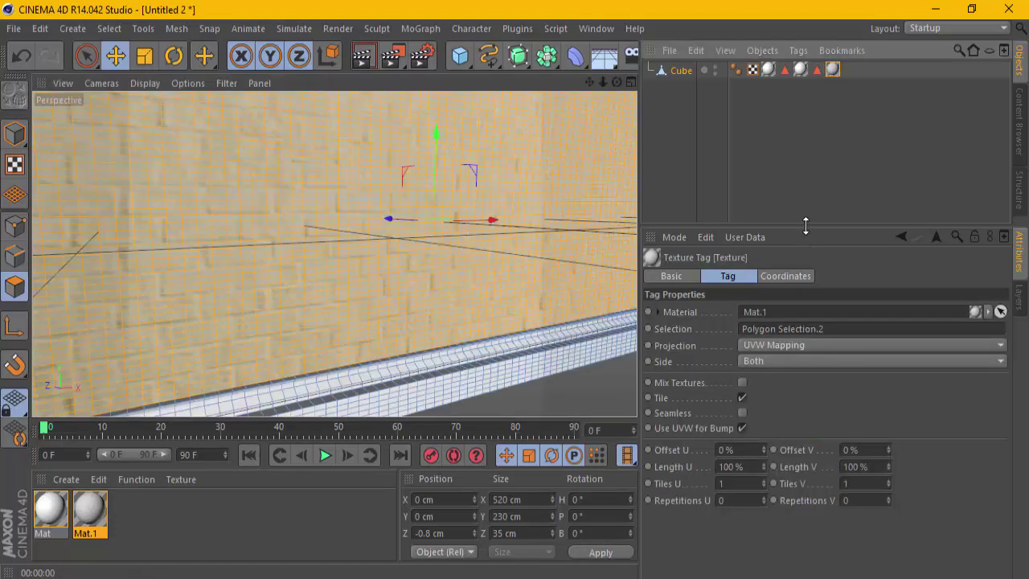
drag(805, 230, 805, 119)
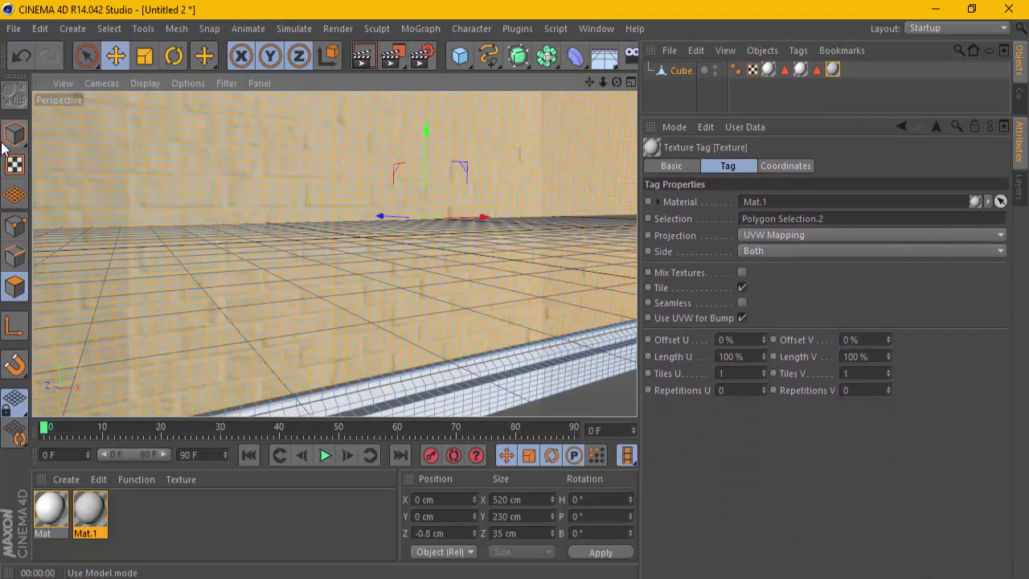
- Switch to Model mode and try Length U and vertical offset changes, undoing them
click(15, 133)
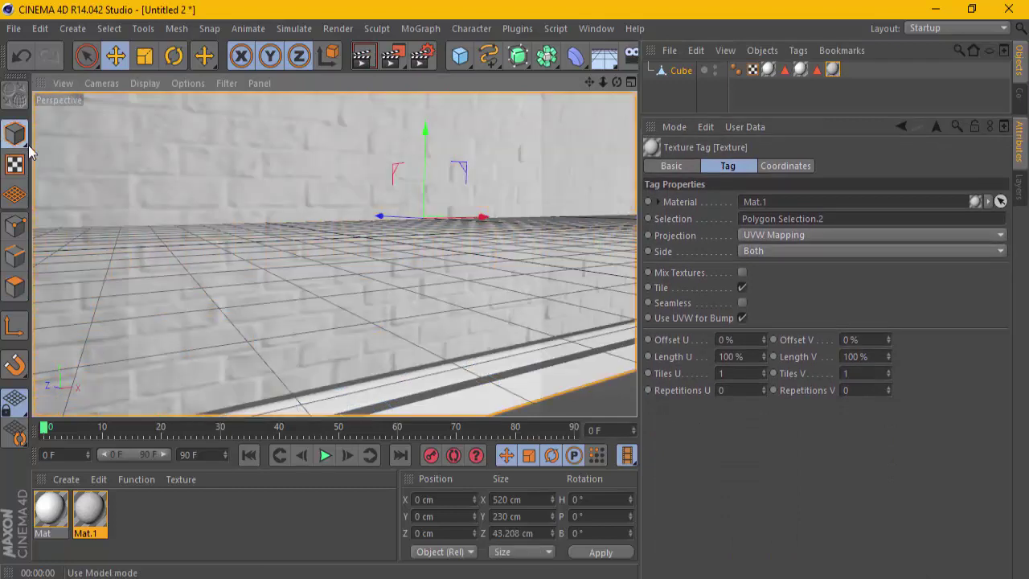
key(ctrl+z)
drag(763, 362, 763, 358)
right_click(763, 357)
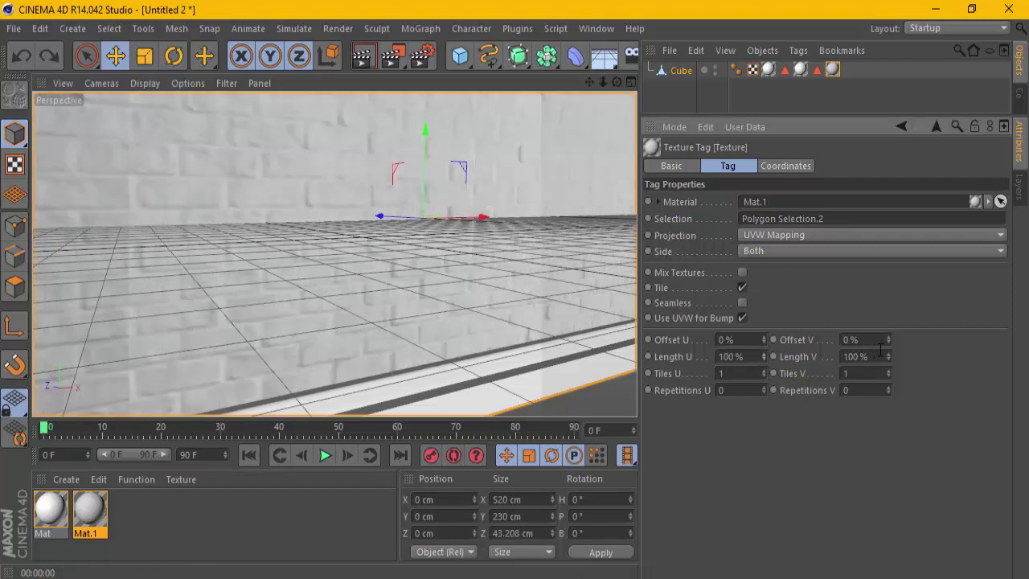
drag(890, 341, 886, 340)
key(ctrl+z)
- Make the wall texture tag tile Seamlessly and render a preview
click(837, 73)
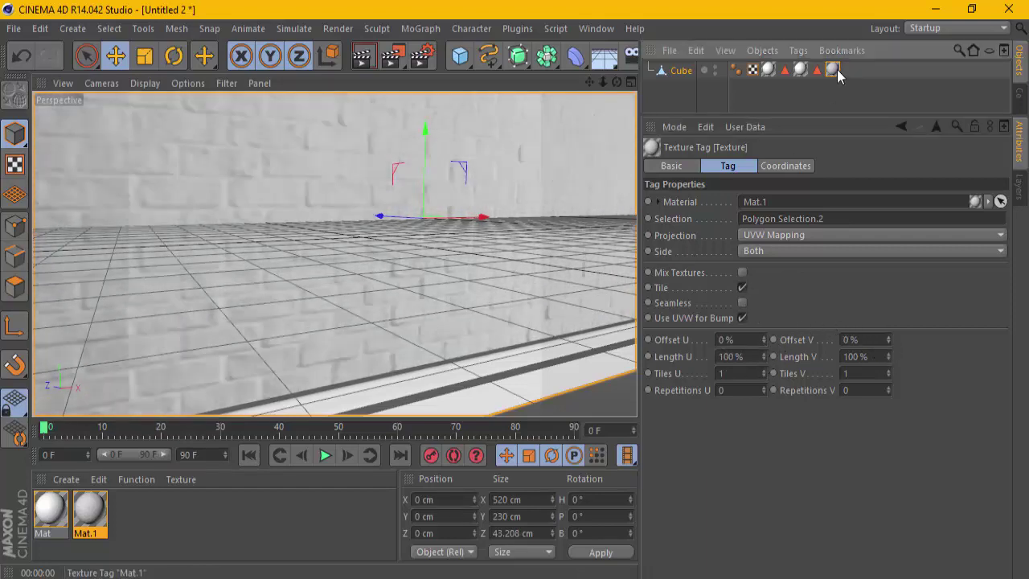
click(742, 303)
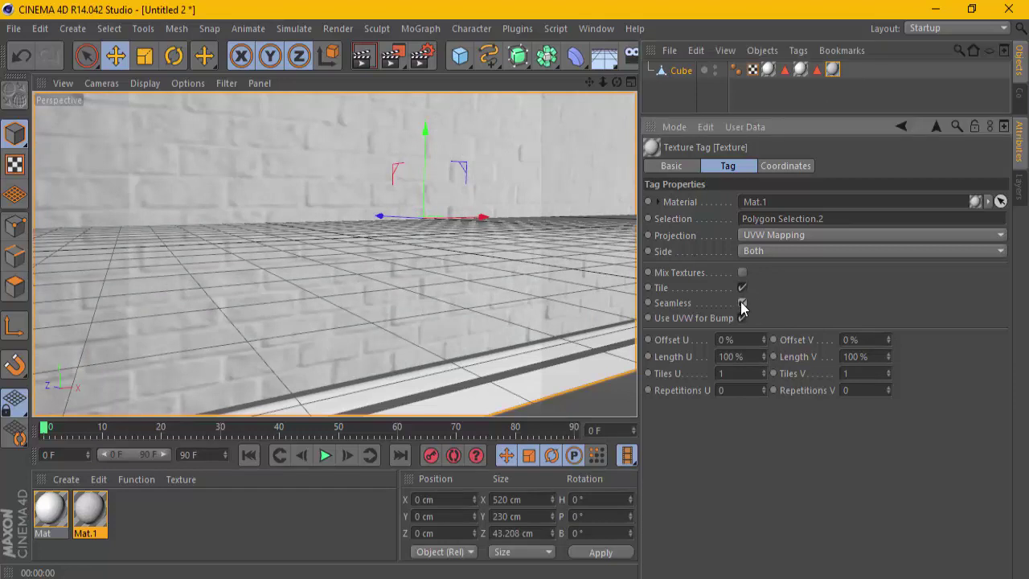
click(362, 53)
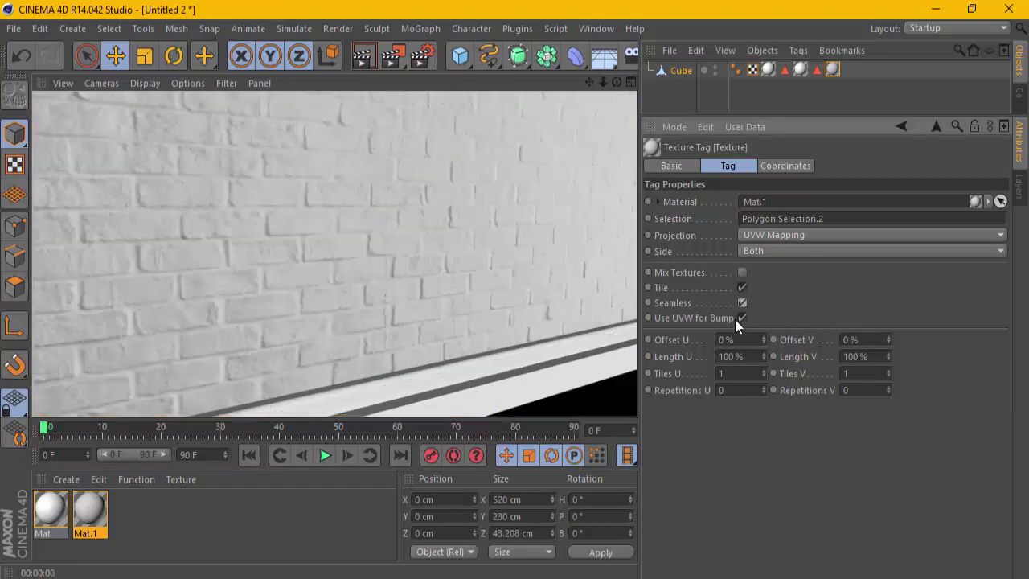
click(764, 343)
drag(765, 344, 766, 341)
key(ctrl+z)
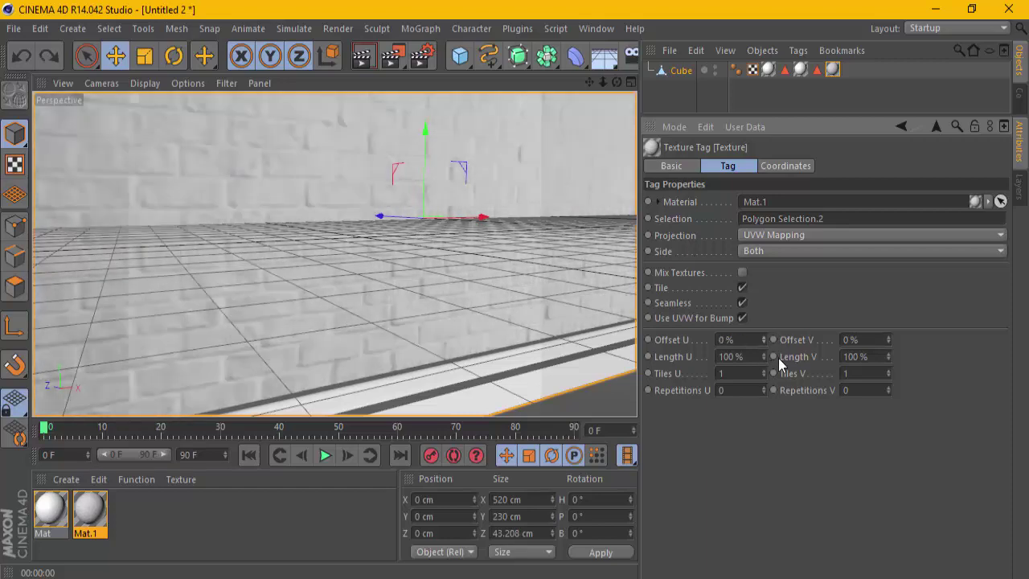
- Raise the wall to a Y position of about 100 cm (99.964 cm)
scroll(537, 224, down, 10)
scroll(538, 225, down, 2)
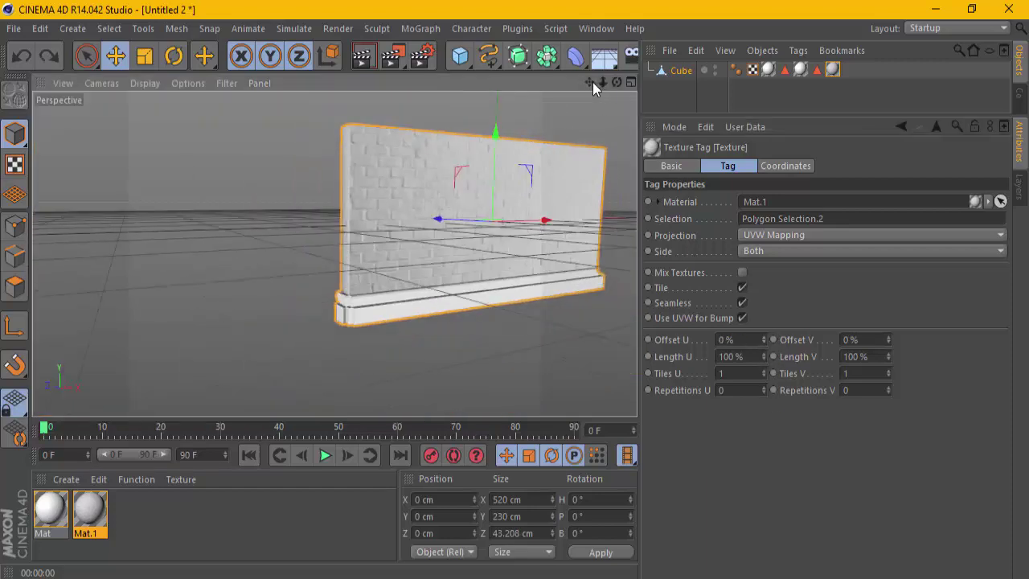
drag(589, 82, 515, 299)
drag(410, 167, 410, 110)
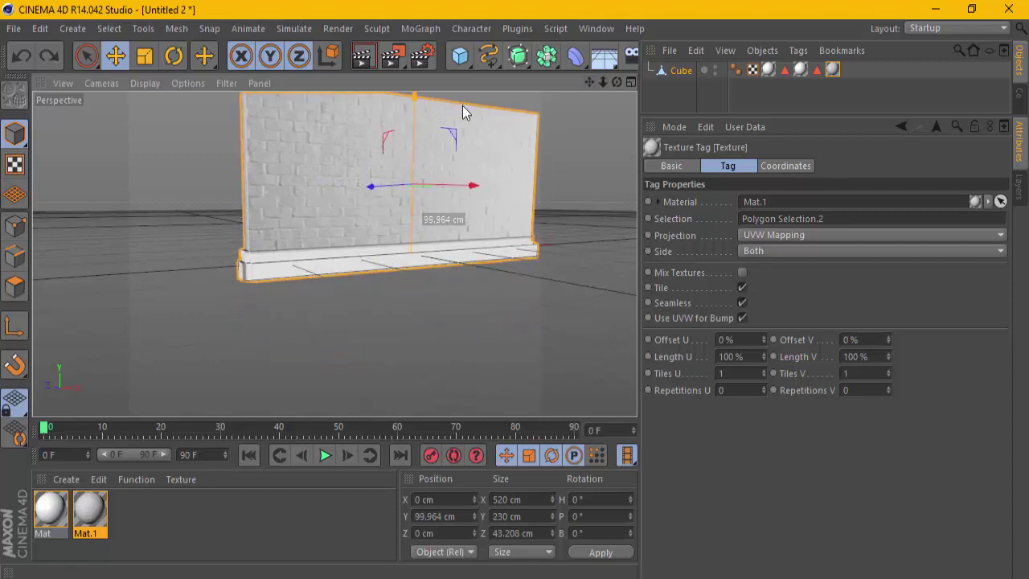
scroll(369, 183, up, 4)
scroll(368, 182, up, 2)
- Set Length U and Length V to 50% to tile the bricks 2 × 2, then render
mouse_move(763, 356)
mouse_down()
mouse_move(764, 346)
mouse_move(765, 357)
mouse_up()
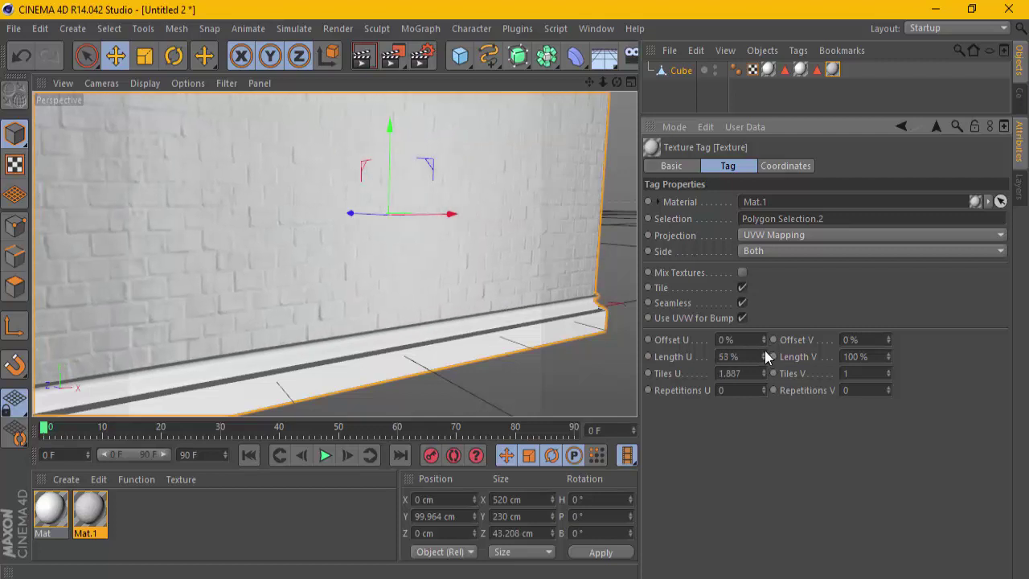
click(754, 355)
key(Tab)
text(50)
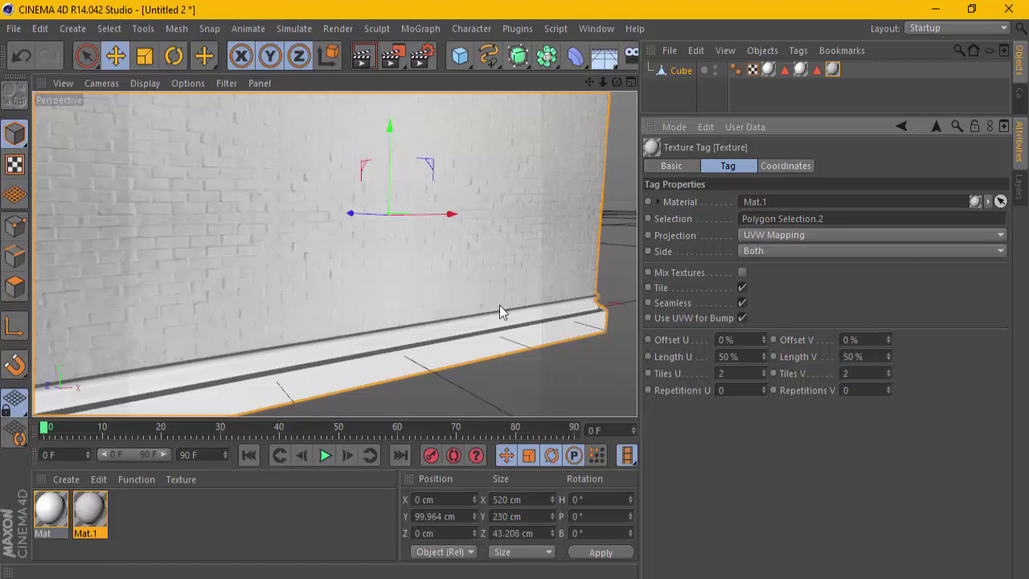
click(361, 65)
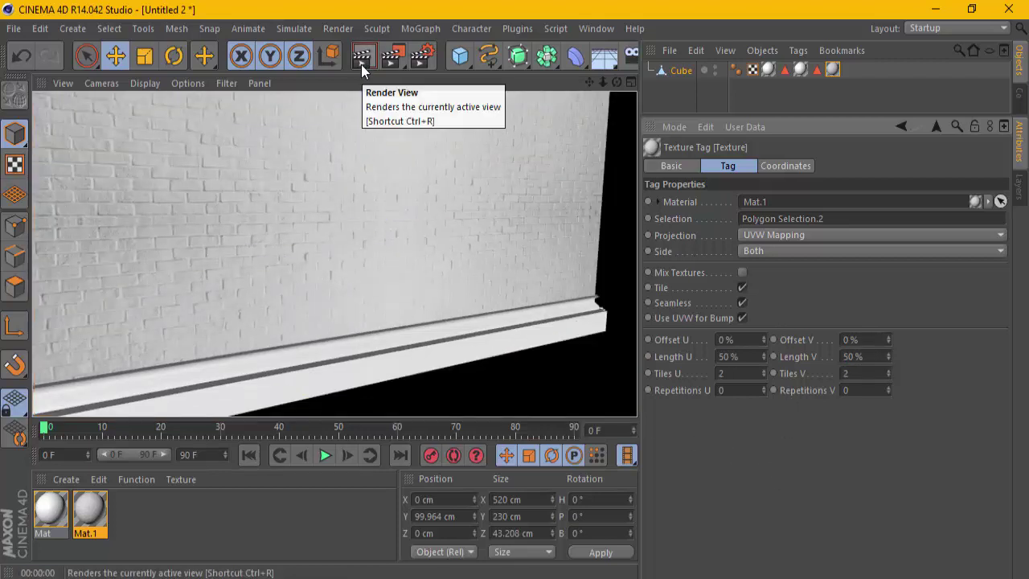
click(181, 276)
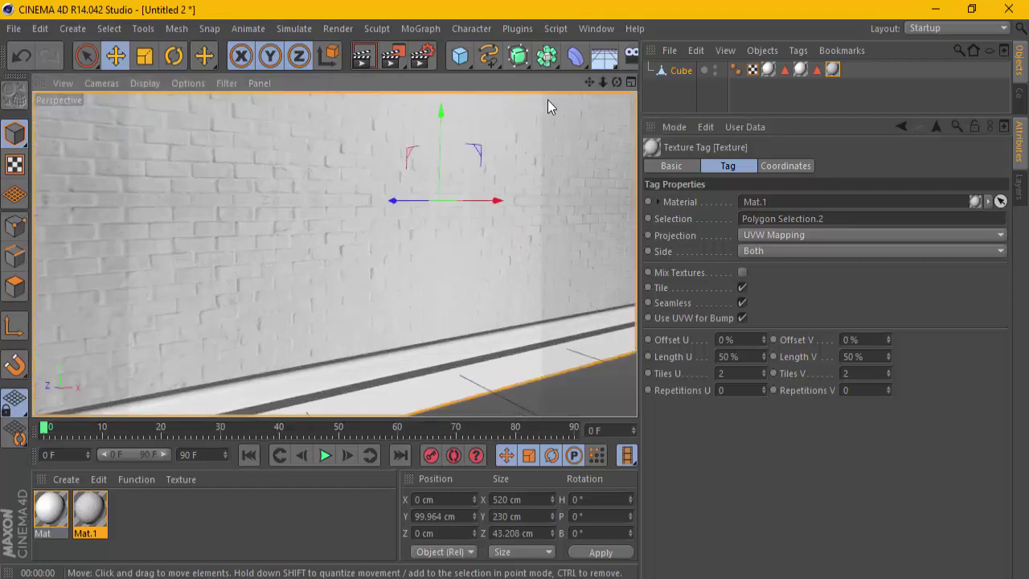
scroll(269, 242, down, 3)
alt+drag(225, 248, 310, 102)
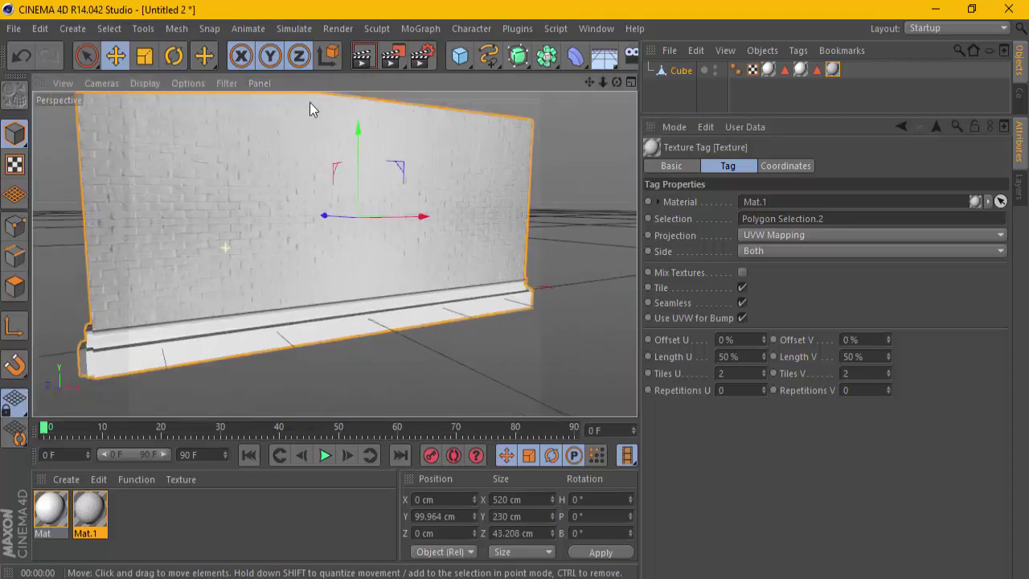
- Set the render output size to the HDV/HDTV 720 preset
click(422, 55)
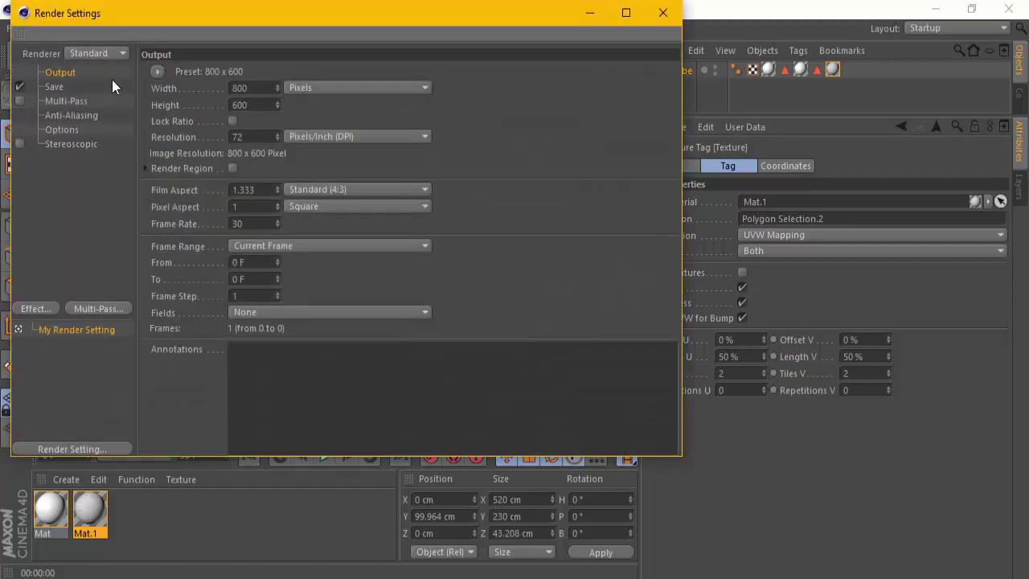
click(157, 71)
mouse_move(193, 122)
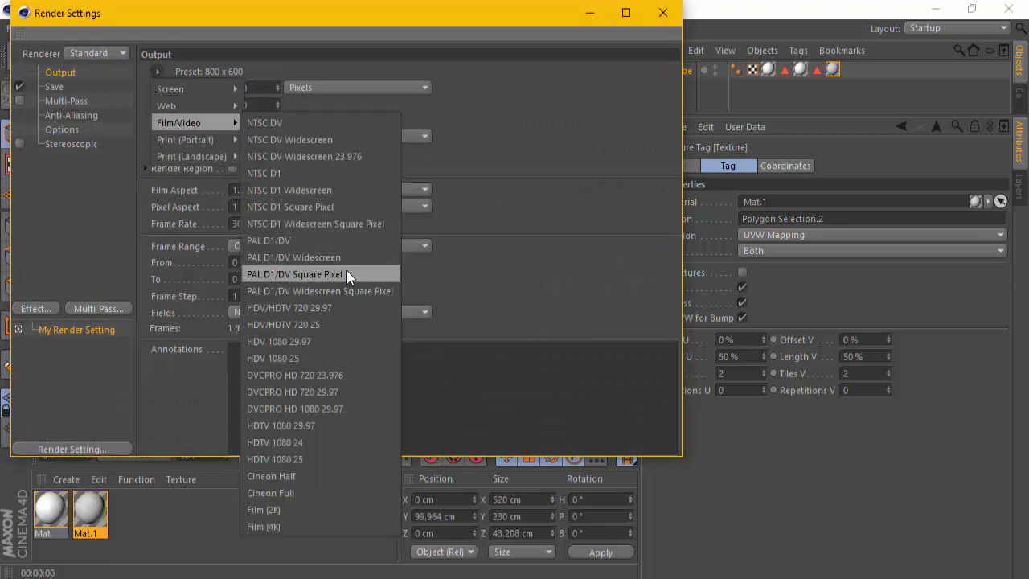
click(330, 308)
click(663, 13)
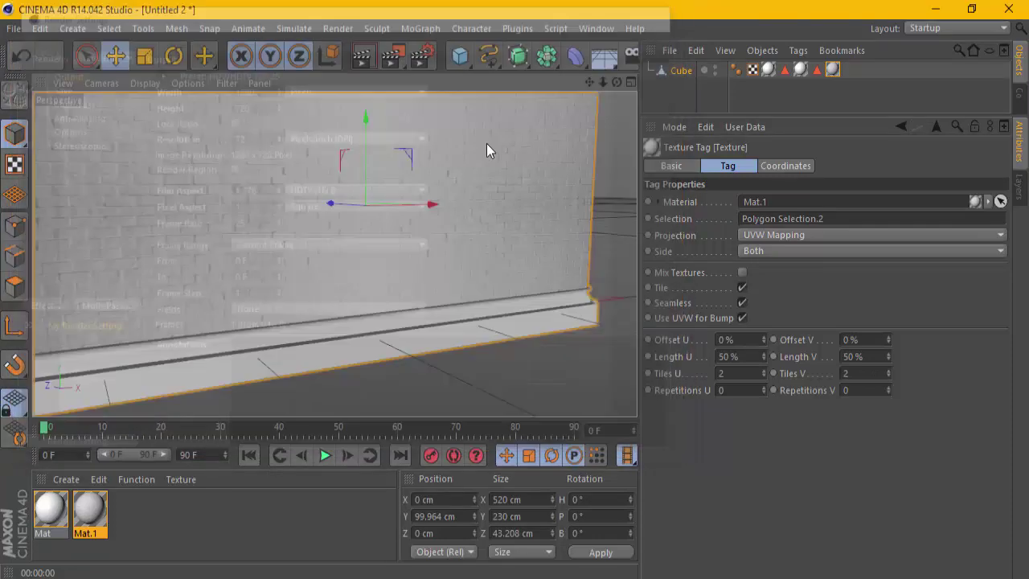
- Orbit to face the wall frontally, render a close-up of the tiled bricks, and zoom back out
alt+drag(515, 290, 386, 212)
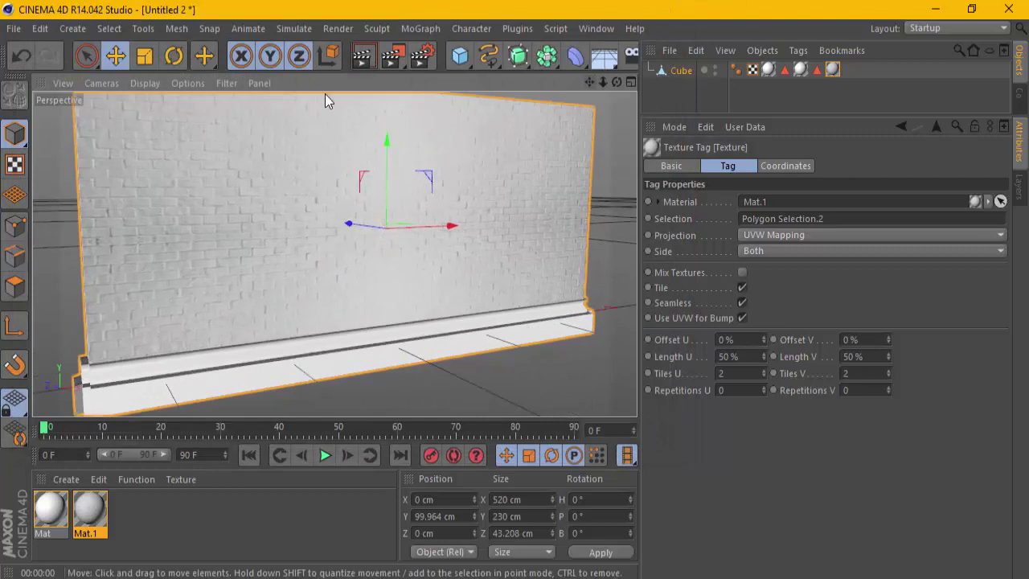
click(361, 60)
scroll(305, 251, up, 3)
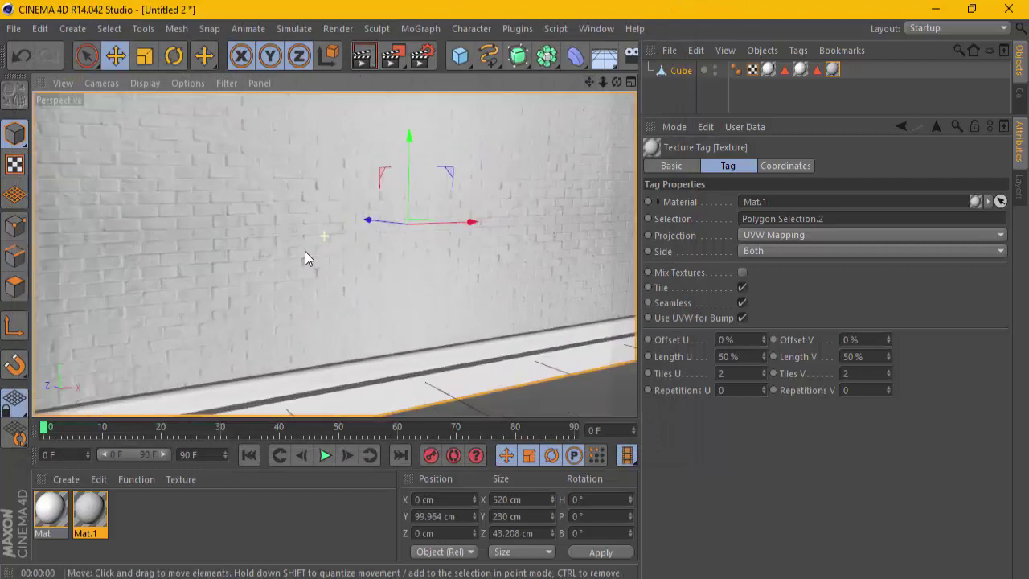
scroll(305, 251, up, 2)
scroll(293, 257, up, 2)
click(361, 60)
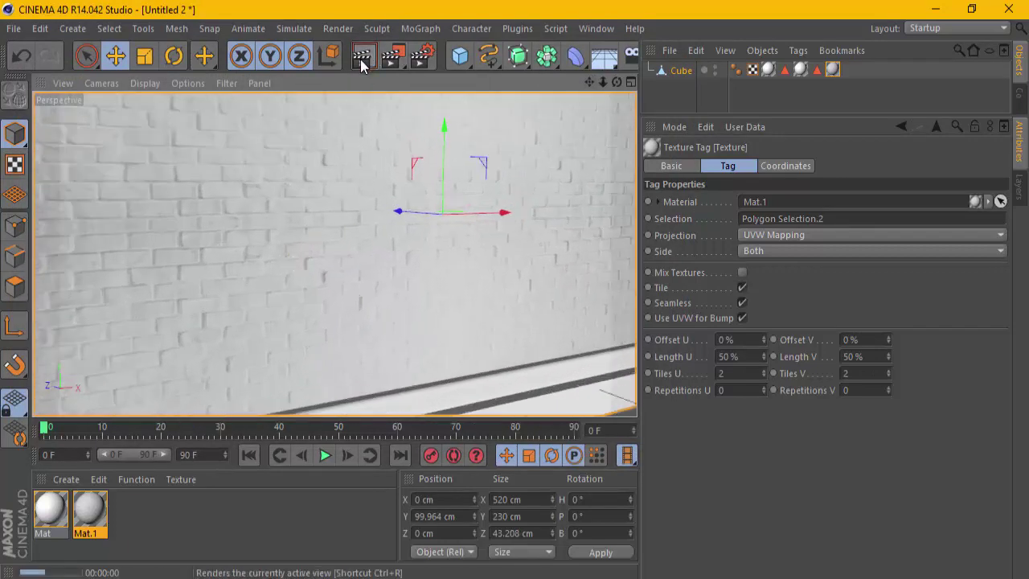
scroll(267, 229, down, 2)
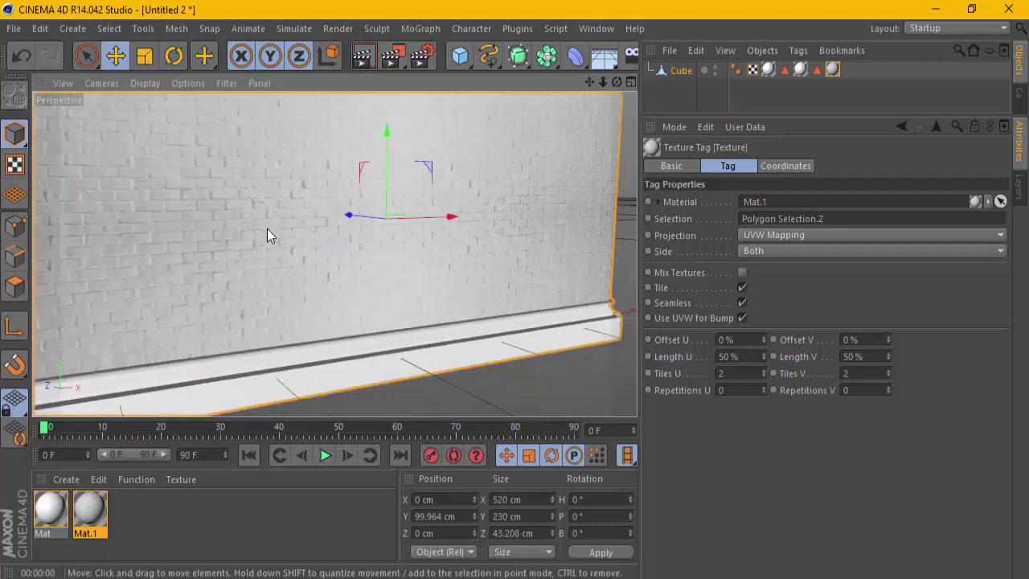
scroll(267, 229, down, 2)
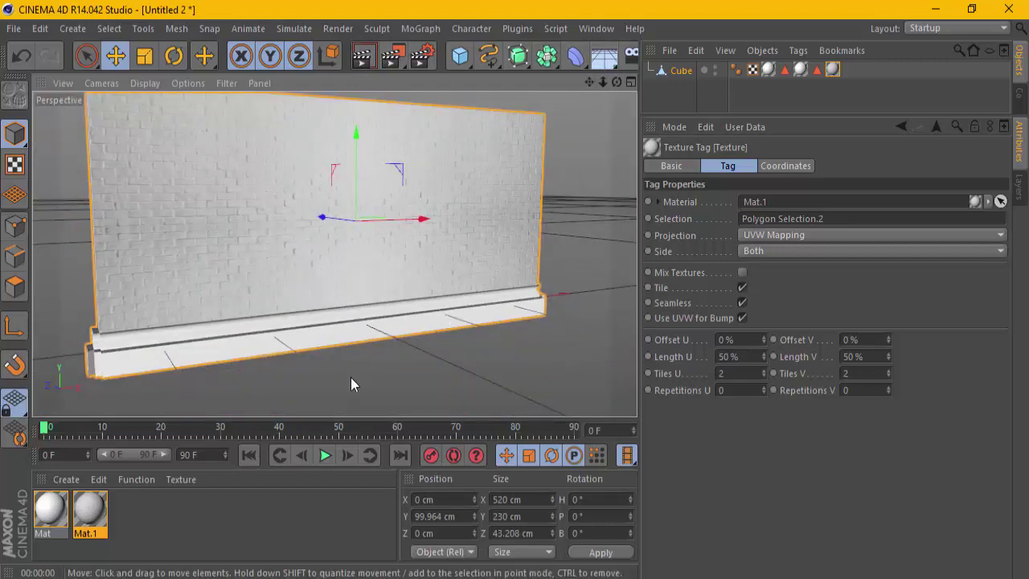
scroll(354, 366, up, 2)
scroll(372, 332, up, 1)
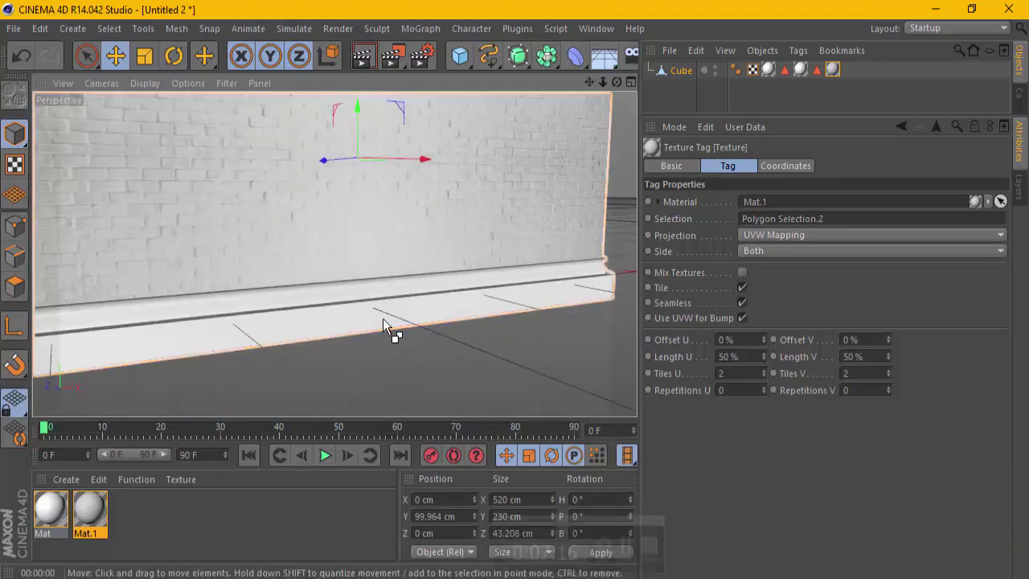
scroll(376, 321, down, 2)
scroll(372, 316, down, 1)
- Add a Plane primitive, lower it below the wall, and scale it to about 593.2 cm
click(456, 55)
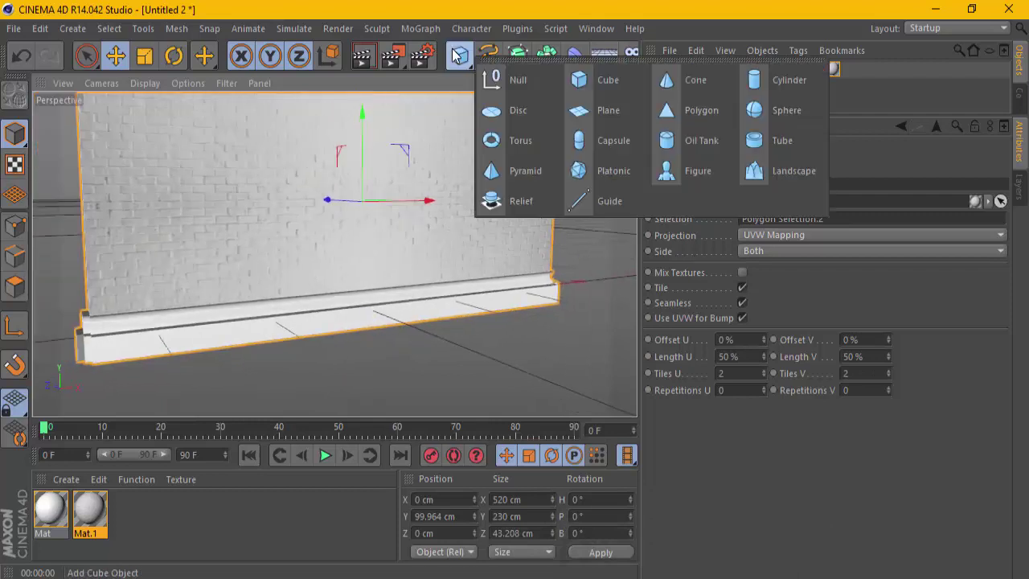
click(599, 110)
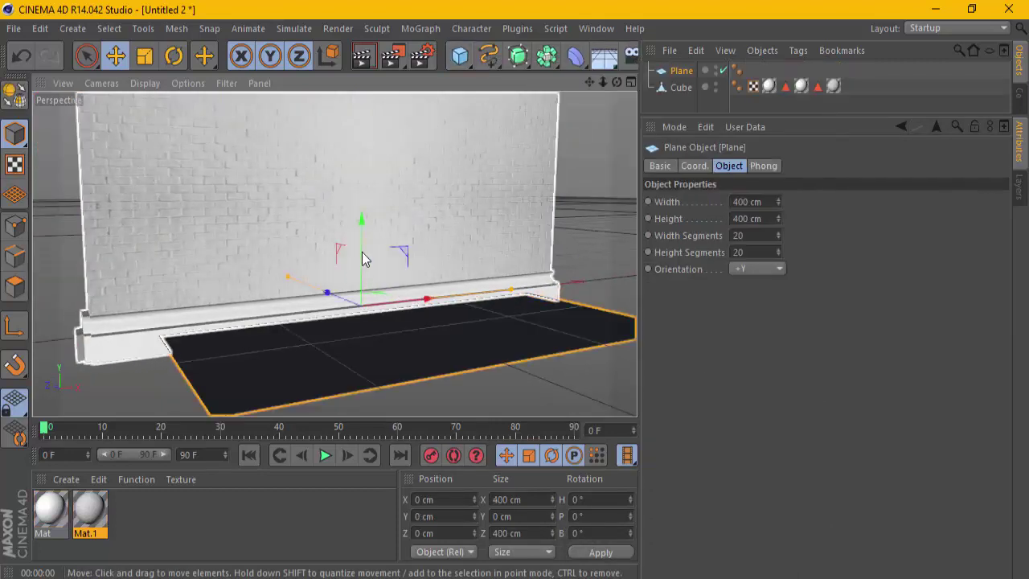
drag(362, 222, 345, 239)
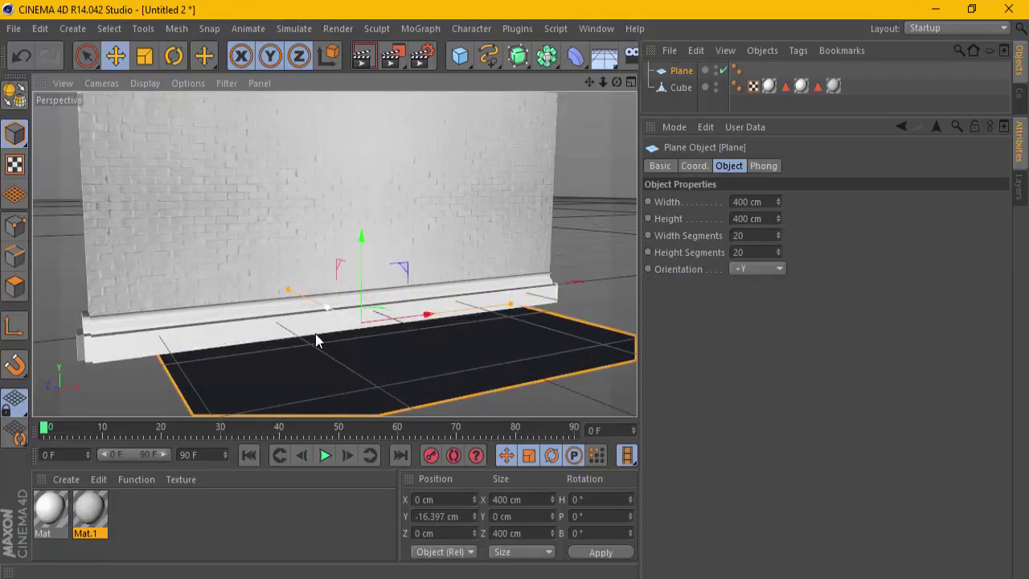
scroll(310, 309, down, 4)
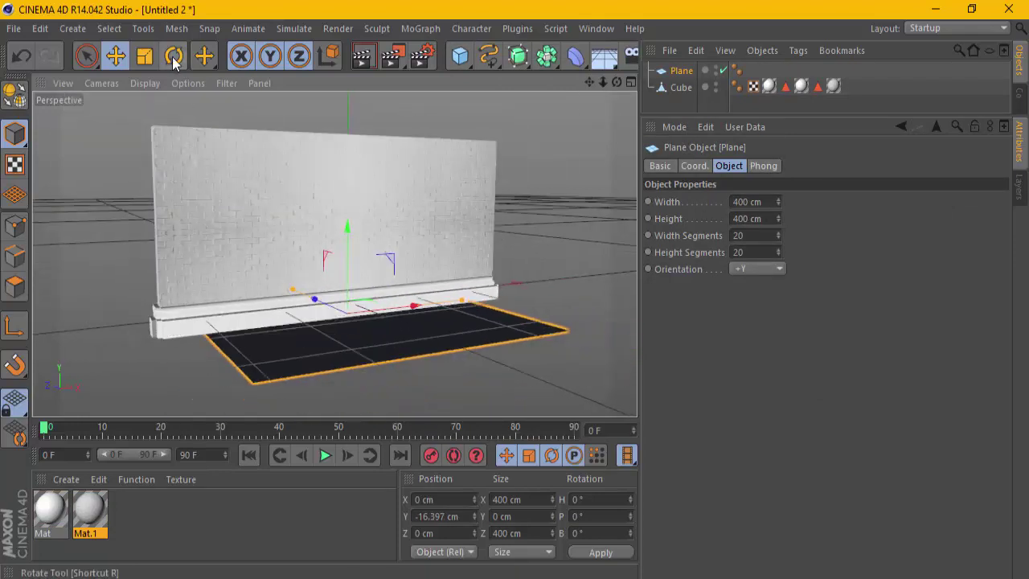
click(145, 55)
drag(578, 254, 627, 257)
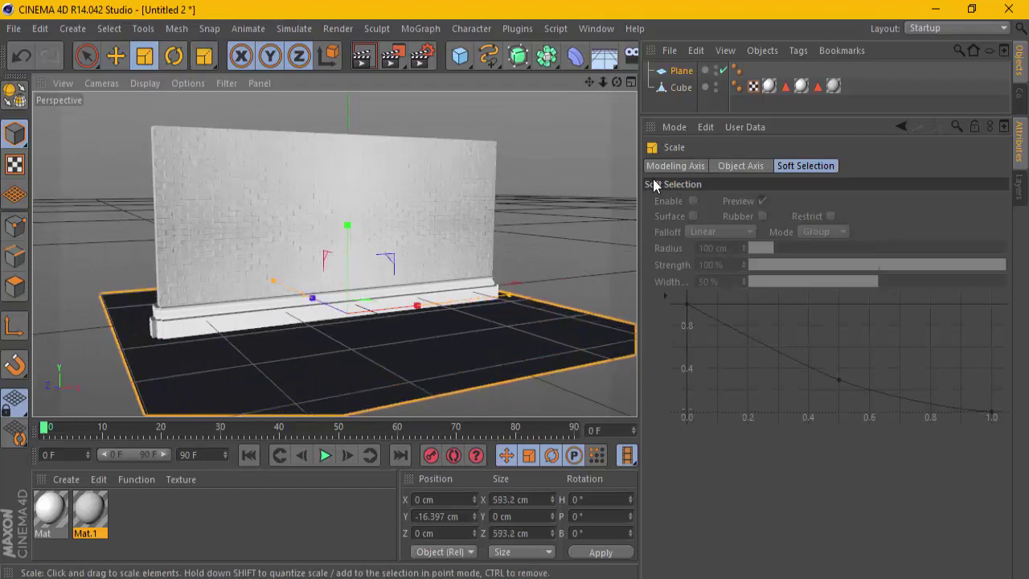
- Set the plane's width and height segments to 100
click(681, 71)
double_click(754, 234)
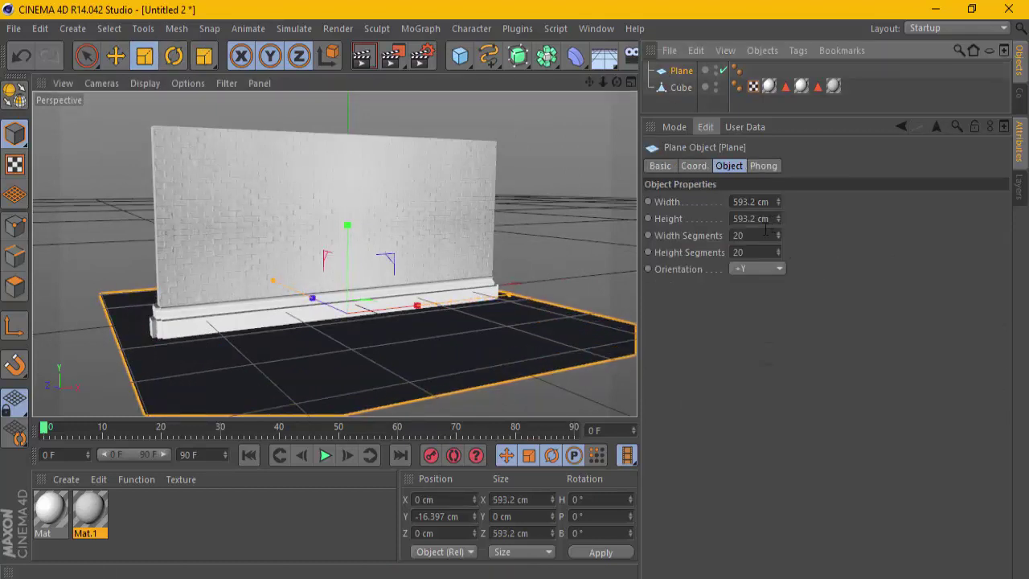
text(0)
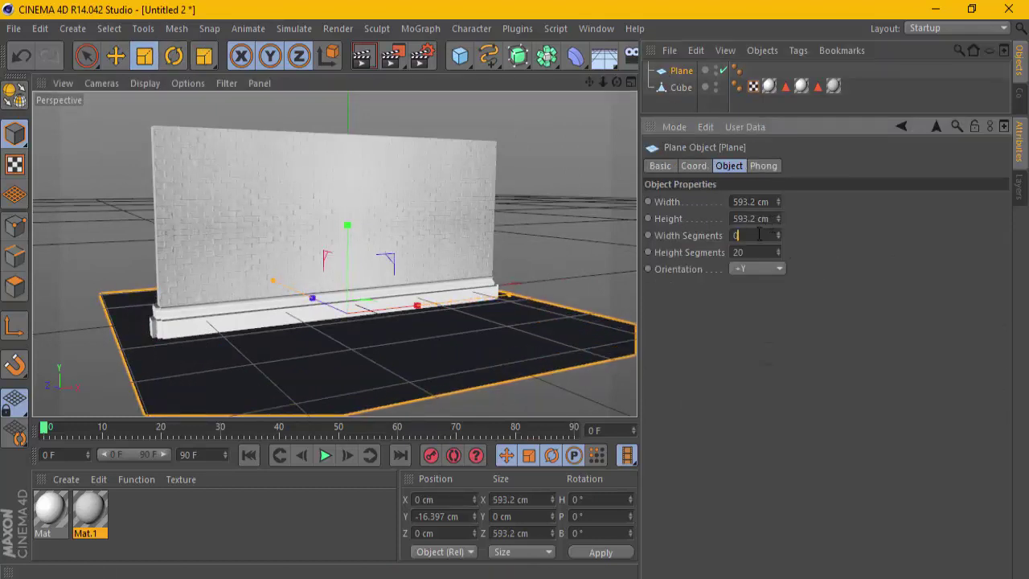
text(2)
text(100)
key(Return)
- Create a new material, Mat.2, and toggle its colour, specular and luminance channels off and on
click(66, 479)
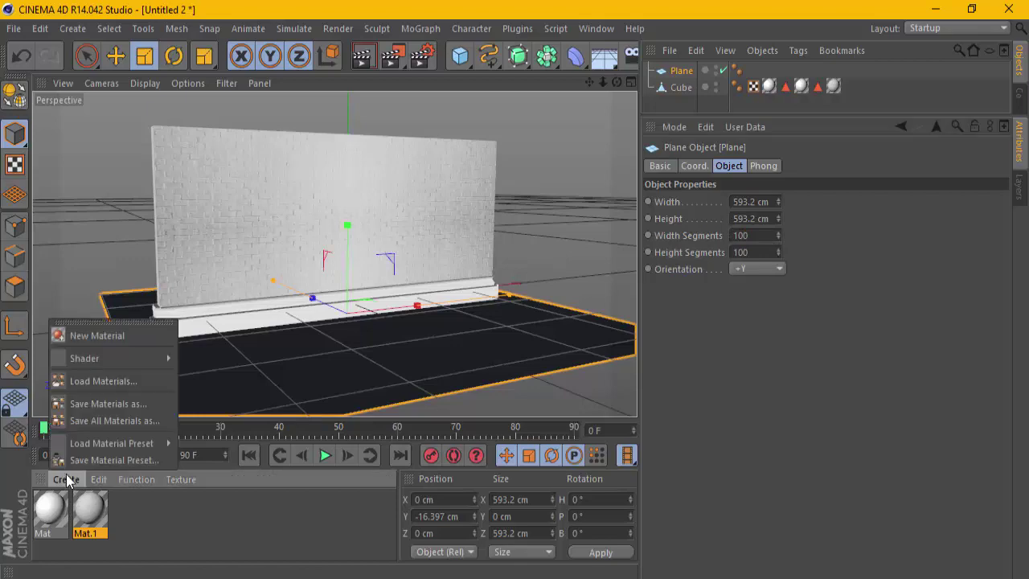
click(94, 338)
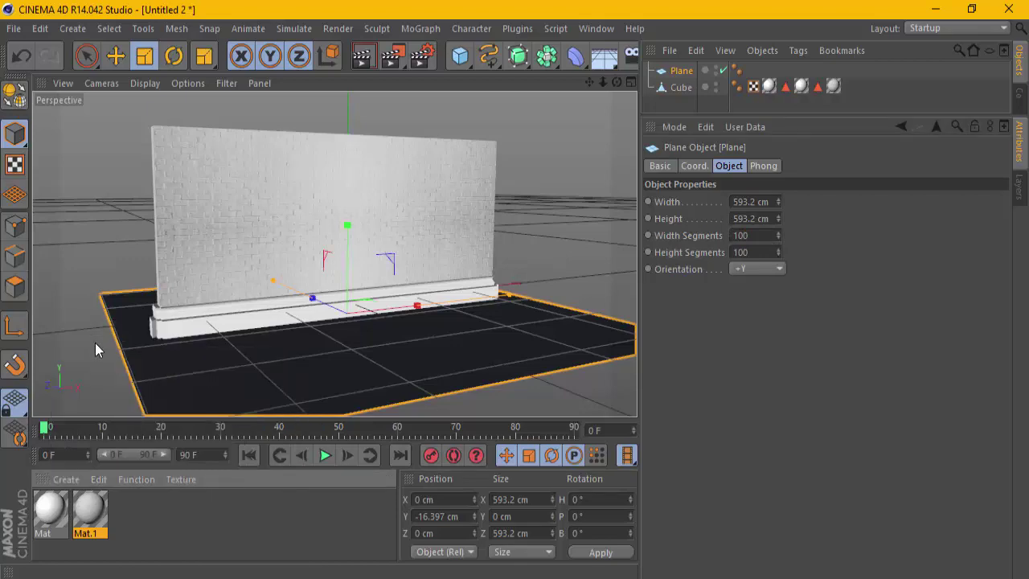
double_click(48, 510)
click(308, 294)
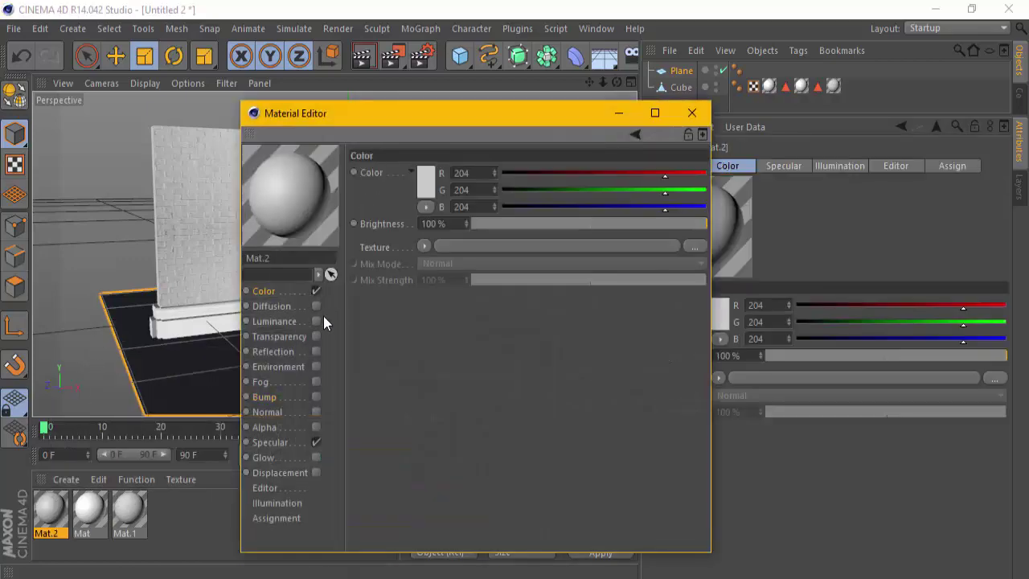
click(316, 291)
click(316, 442)
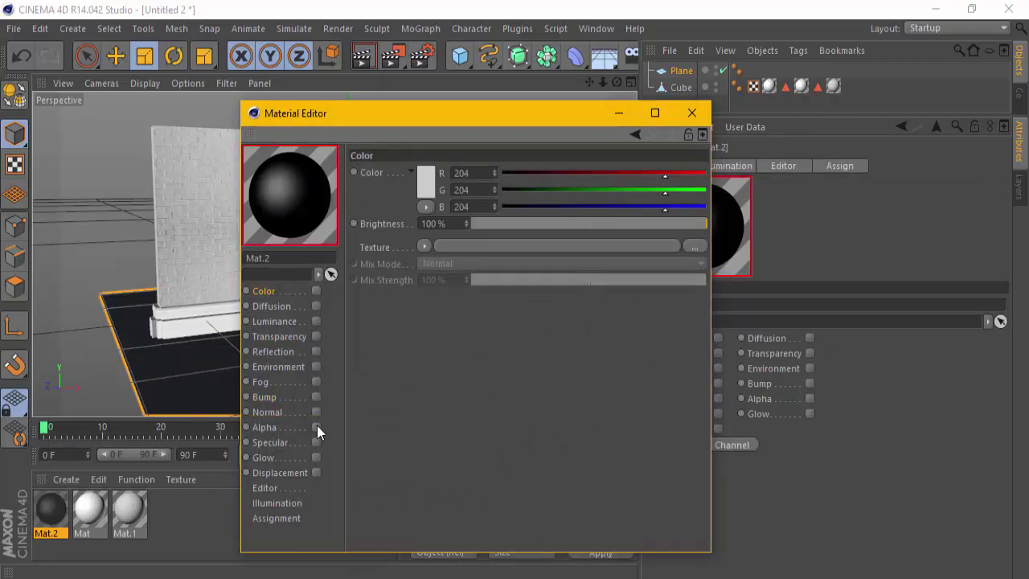
click(315, 322)
click(315, 319)
- Re-enable colour and specular, load boards-75462_960_720.jpg as colour texture, and apply Mat.2 to the floor plane
click(258, 291)
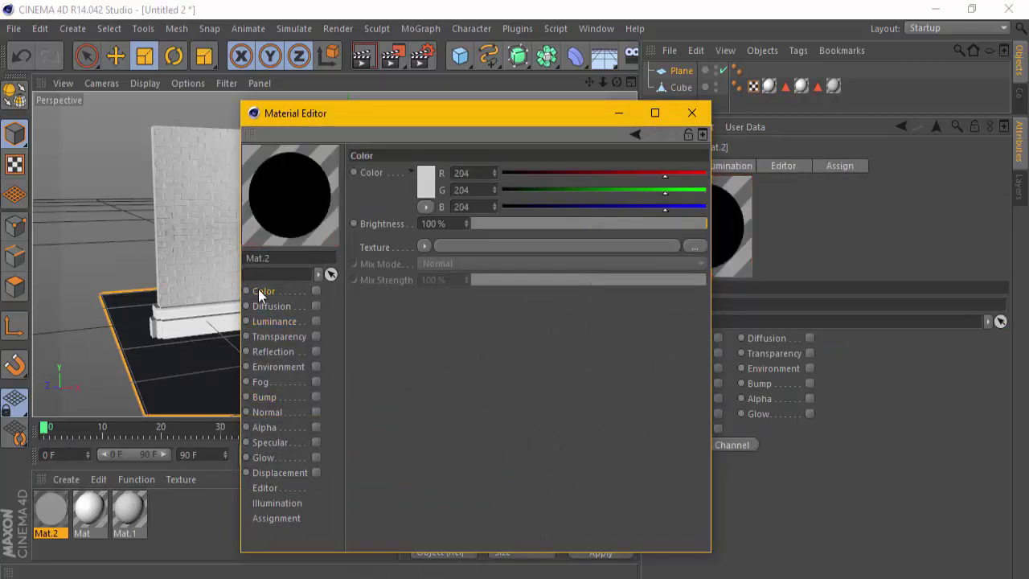
click(316, 291)
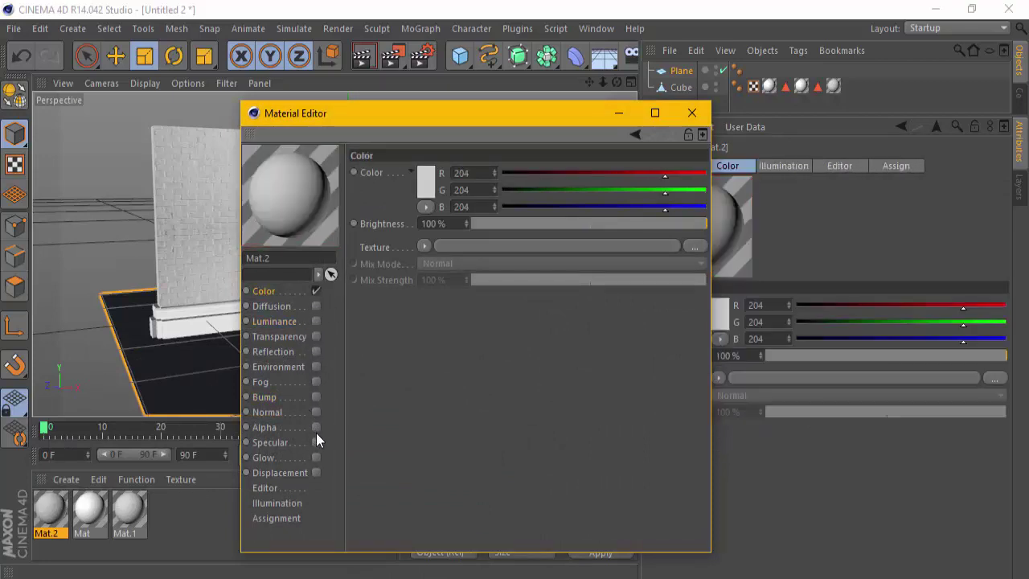
click(316, 442)
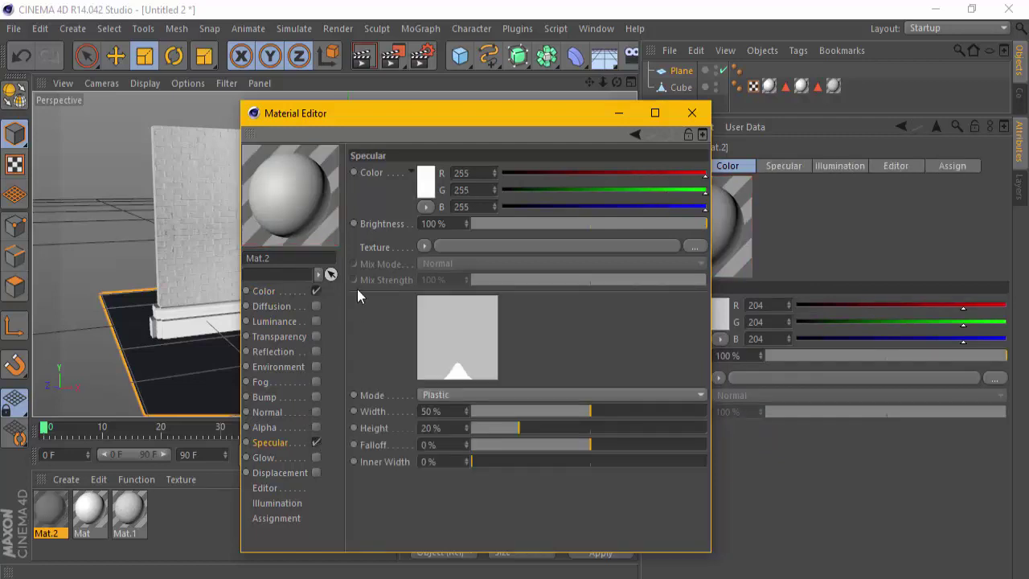
click(286, 286)
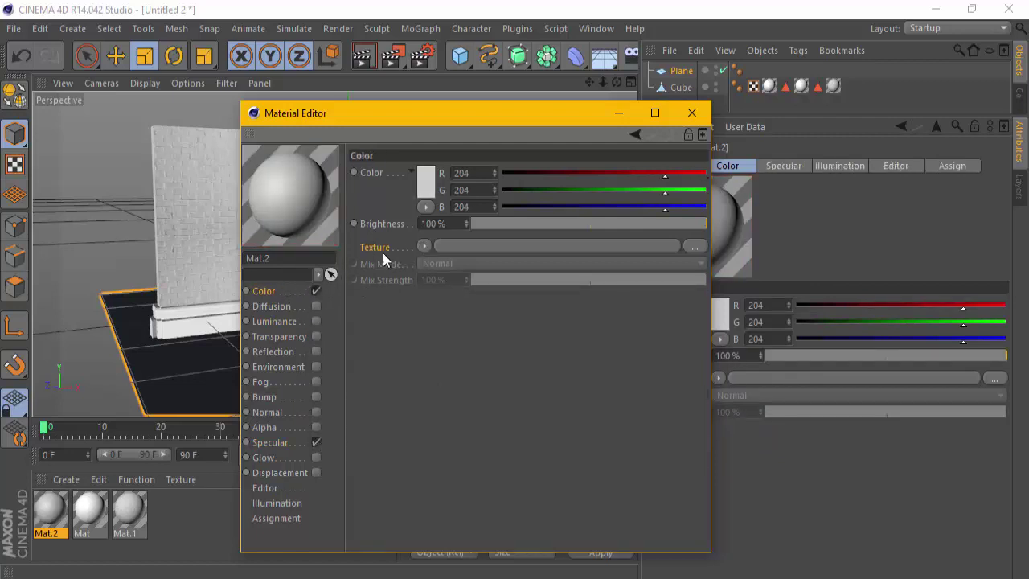
click(693, 247)
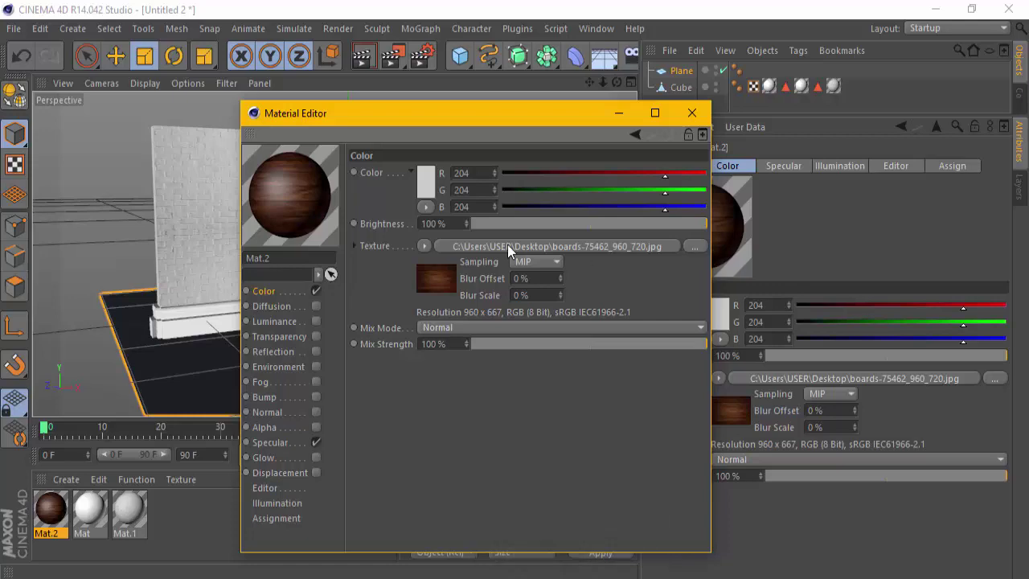
click(691, 113)
drag(51, 511, 391, 367)
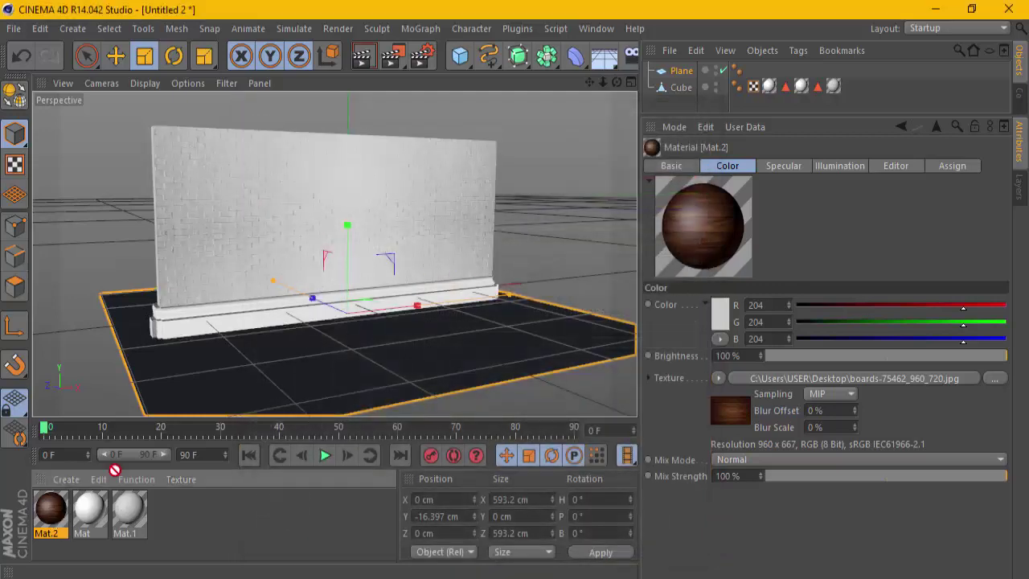
- Render a preview, then move the floor plane forward along Z to -296.571 cm
click(361, 56)
alt+drag(511, 375, 547, 219)
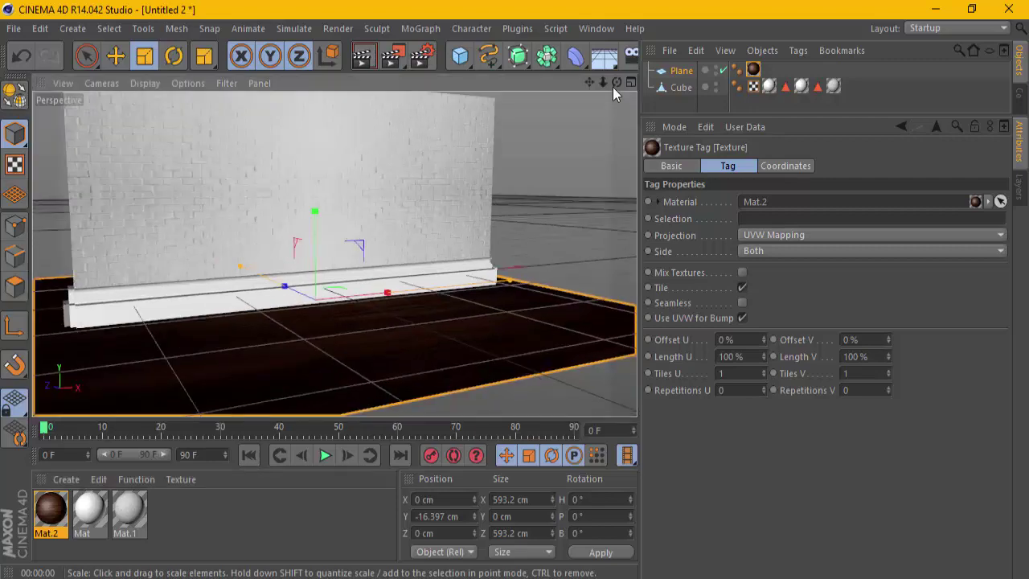
drag(615, 84, 515, 292)
mouse_move(597, 85)
mouse_down()
mouse_move(514, 286)
mouse_move(553, 108)
mouse_move(321, 222)
mouse_move(276, 228)
mouse_up()
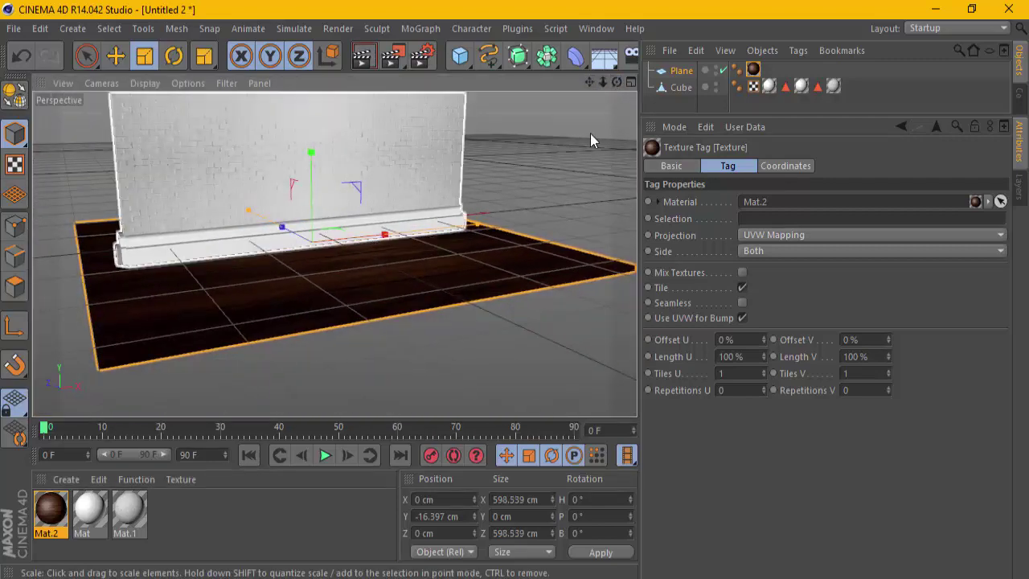
click(681, 70)
click(115, 55)
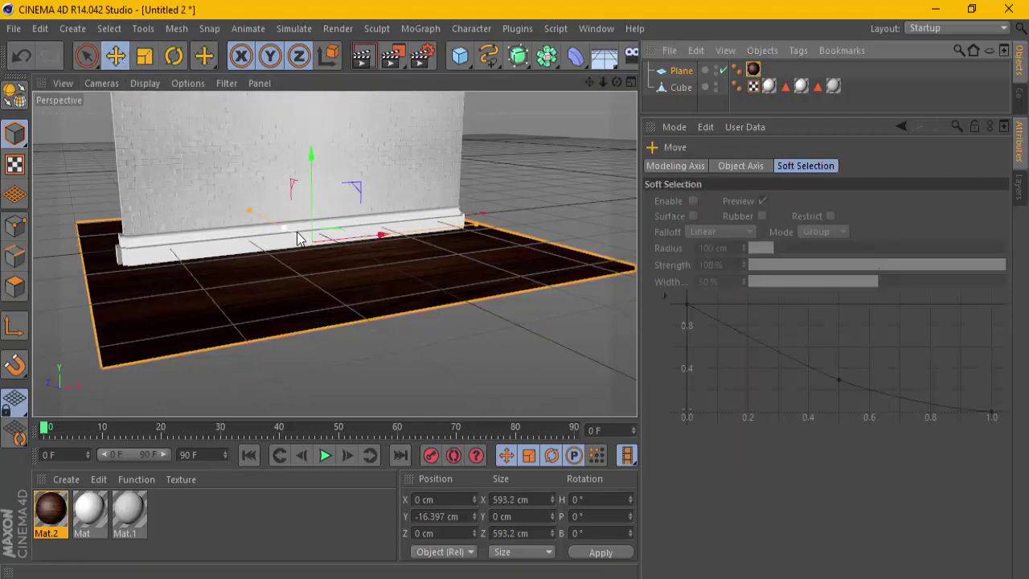
mouse_move(291, 231)
mouse_down()
mouse_move(306, 266)
mouse_move(386, 349)
mouse_move(388, 372)
mouse_move(367, 358)
mouse_move(391, 369)
mouse_up()
- Set the floor texture tag to Cubic projection with Seamless enabled, and render to check
click(753, 70)
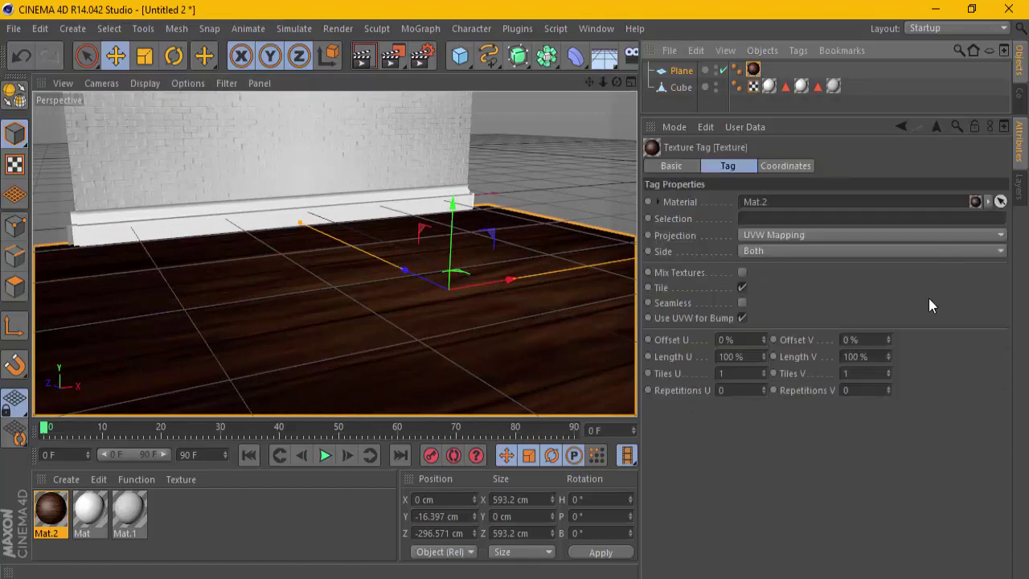
click(791, 235)
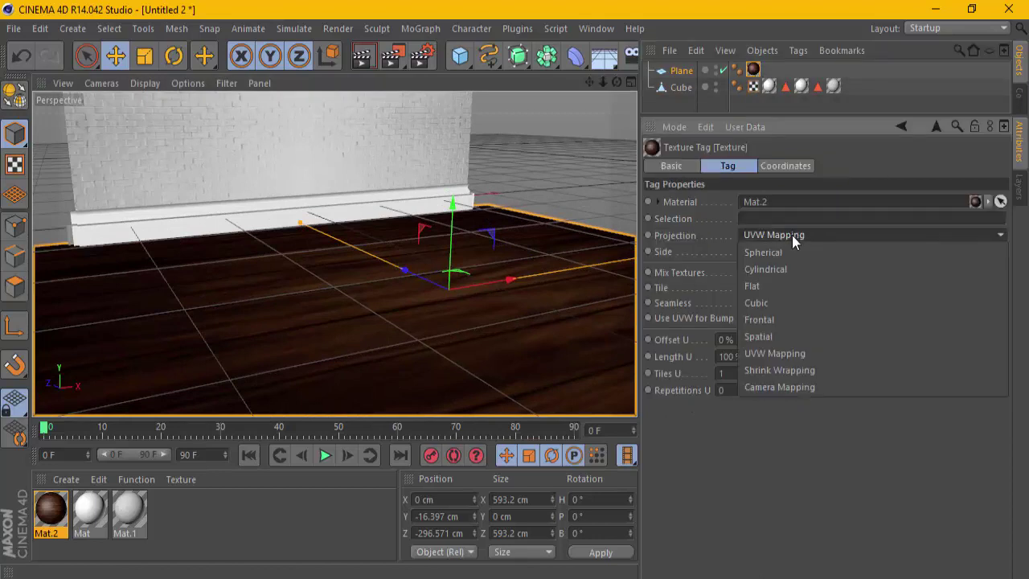
click(782, 308)
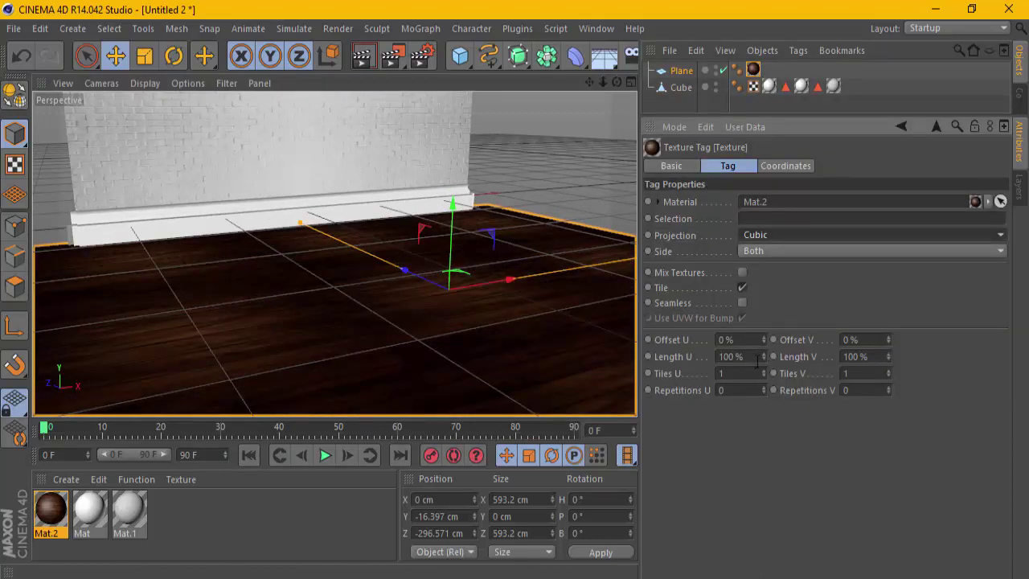
click(743, 302)
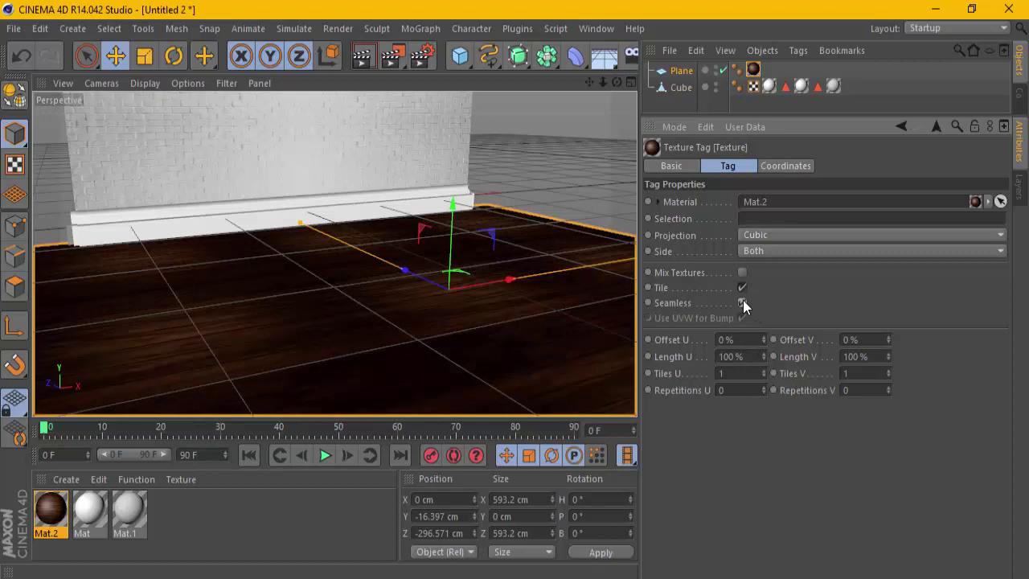
click(360, 53)
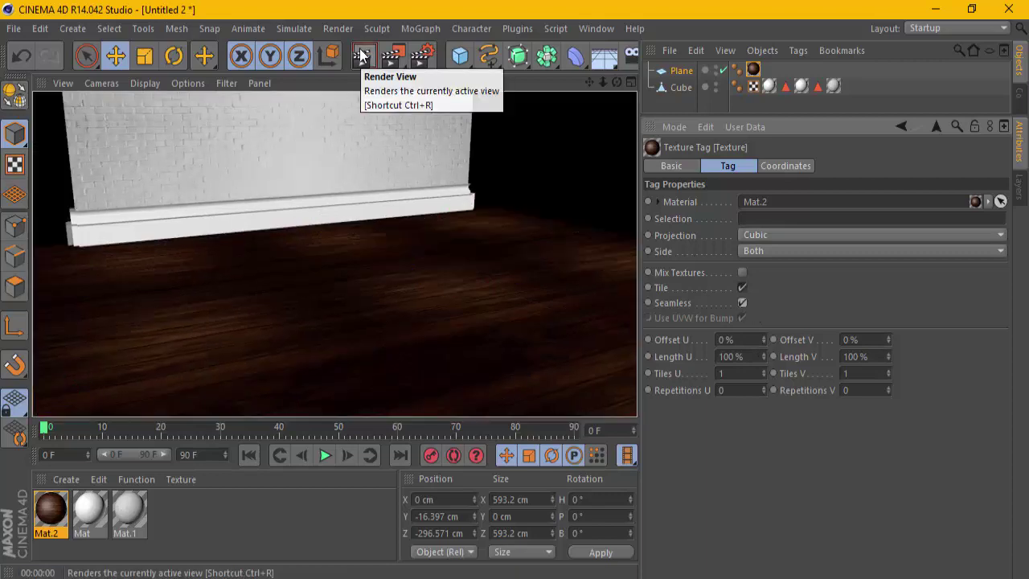
scroll(340, 223, down, 3)
scroll(340, 223, down, 3)
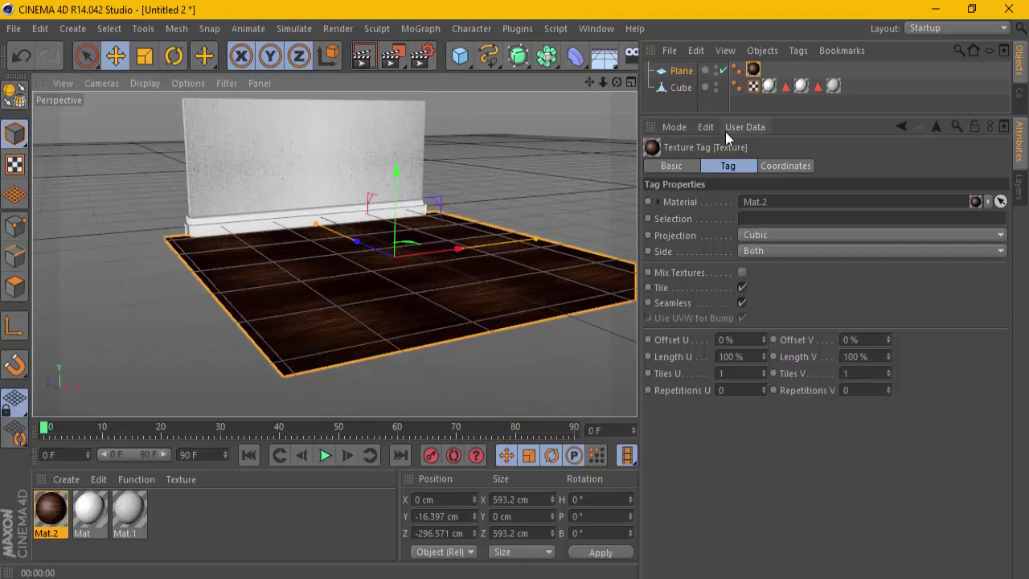
- Enable Mat.2's Bump channel using the copied boards-75462_960_720.jpg texture at 100% strength
double_click(51, 509)
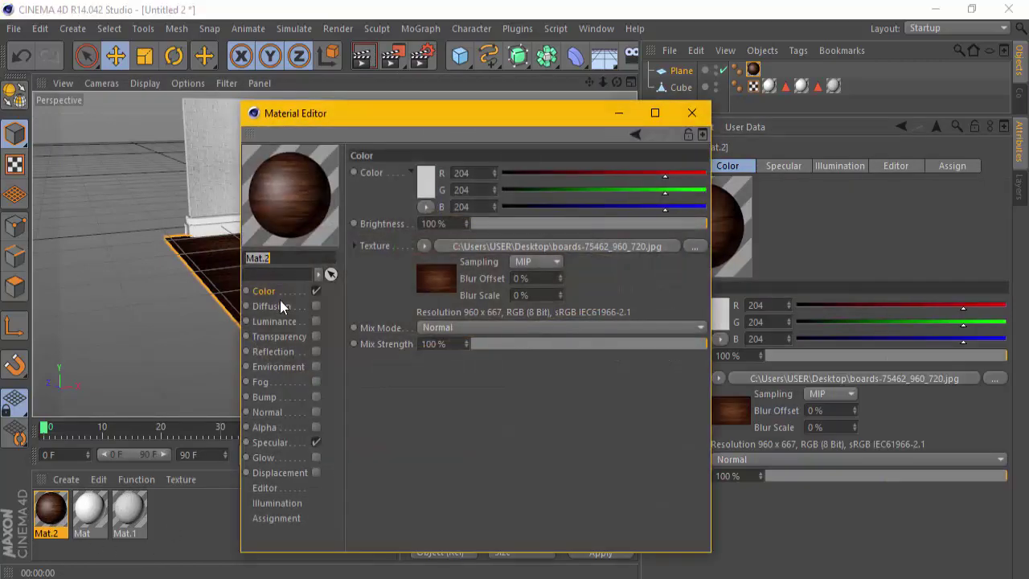
click(427, 245)
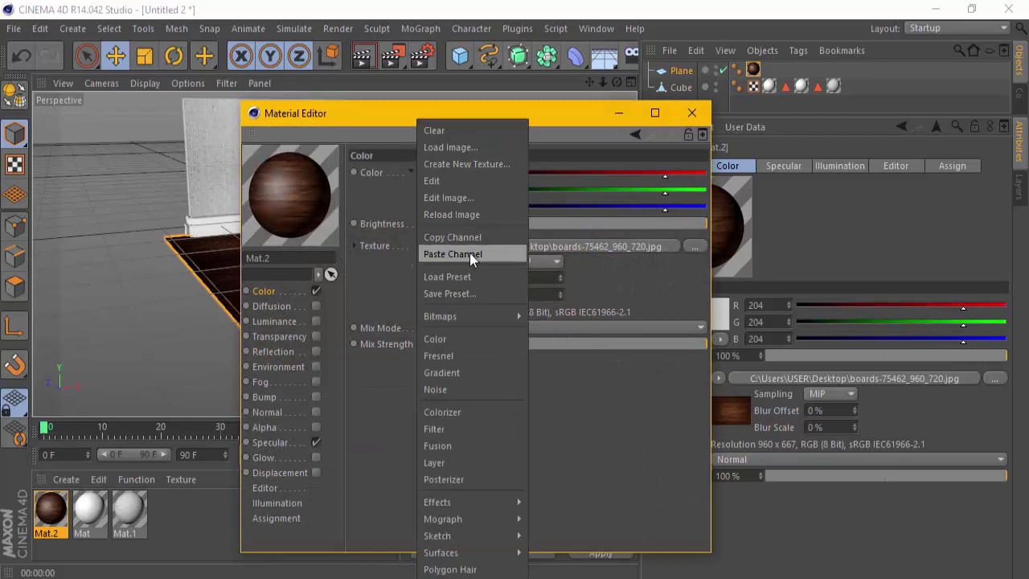
click(470, 237)
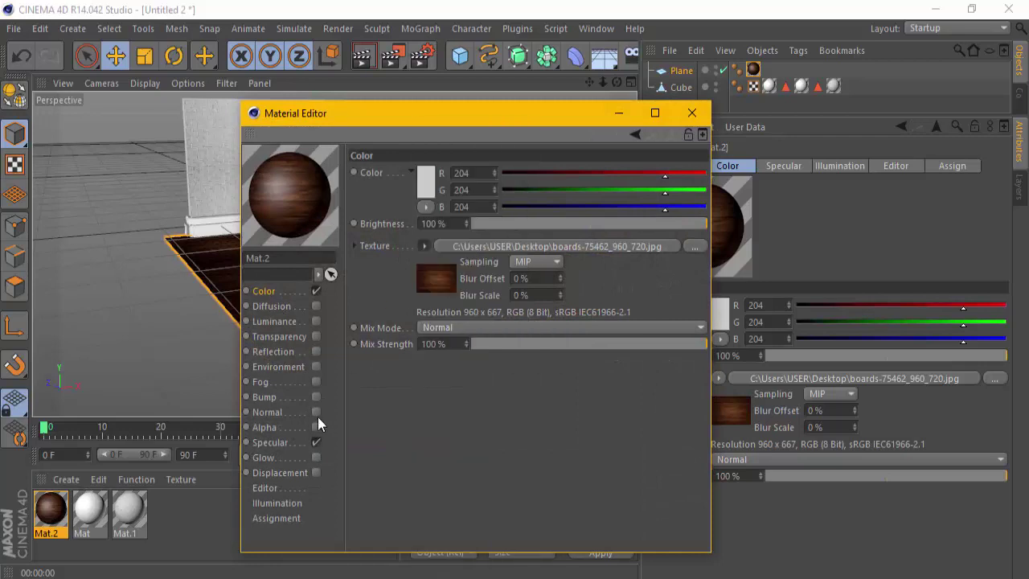
click(316, 397)
click(423, 211)
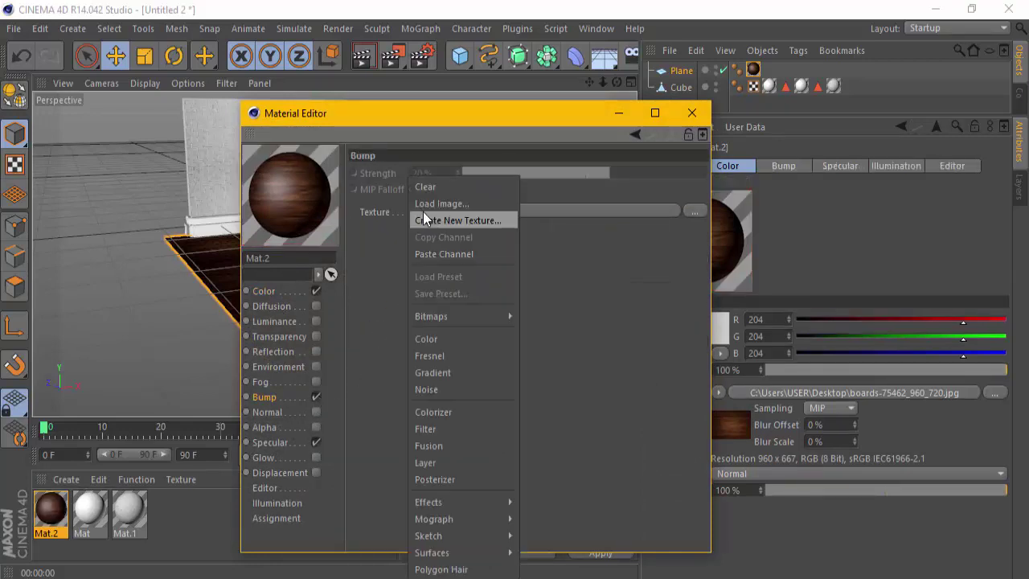
click(444, 252)
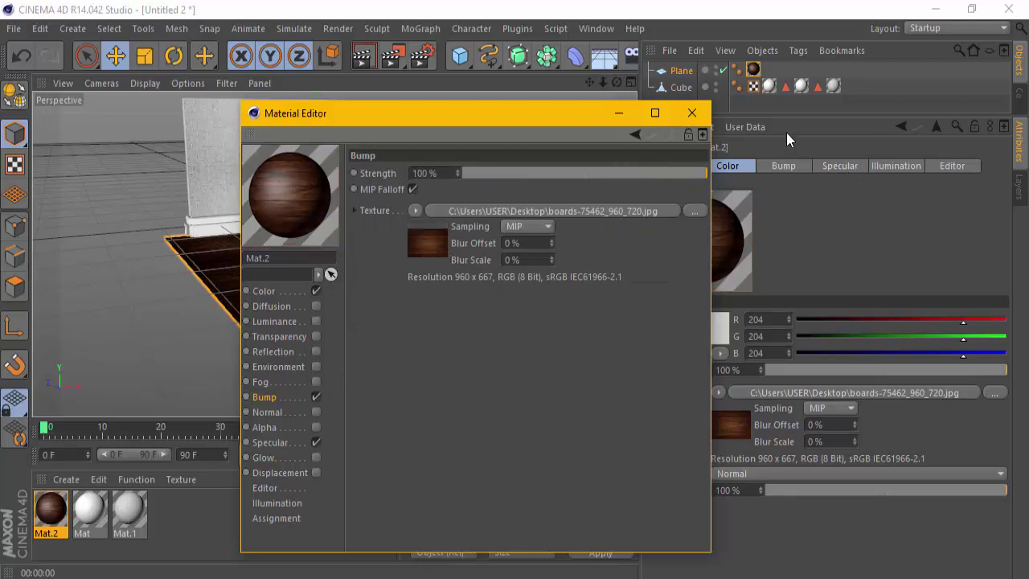
click(692, 113)
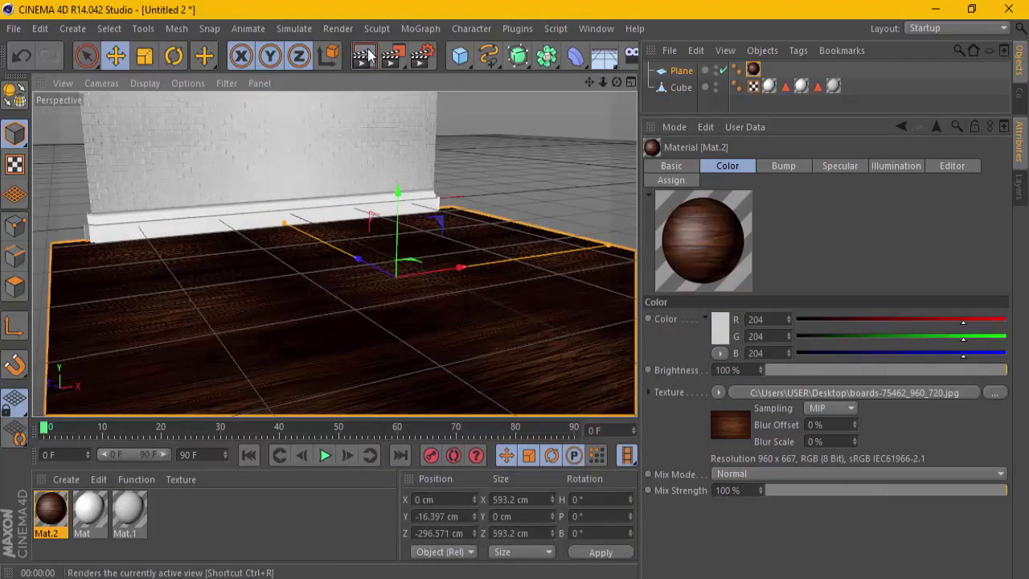
- Render the view and show the floor's texture tag settings in the Attribute Manager
click(366, 55)
scroll(482, 185, down, 3)
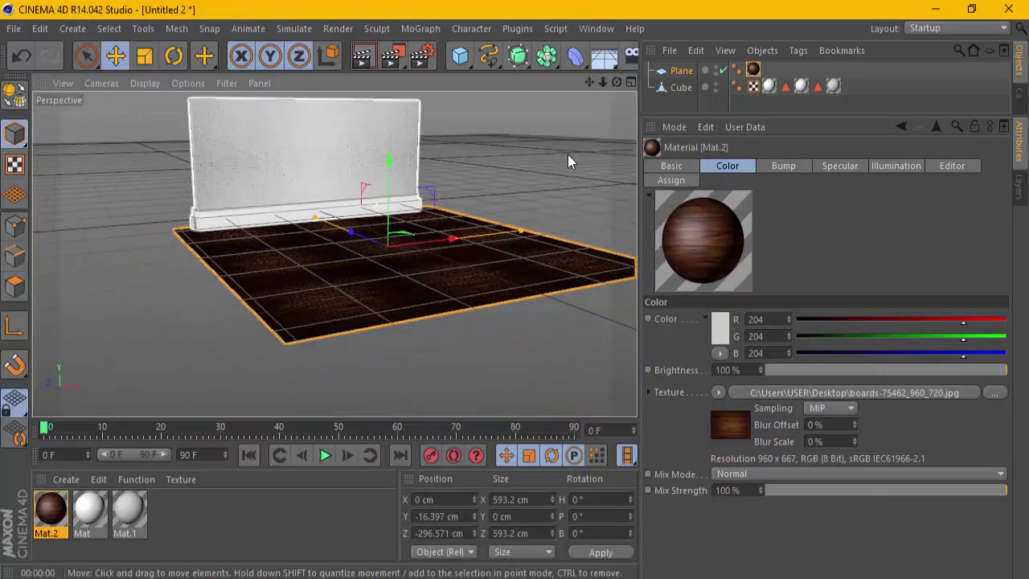
click(753, 70)
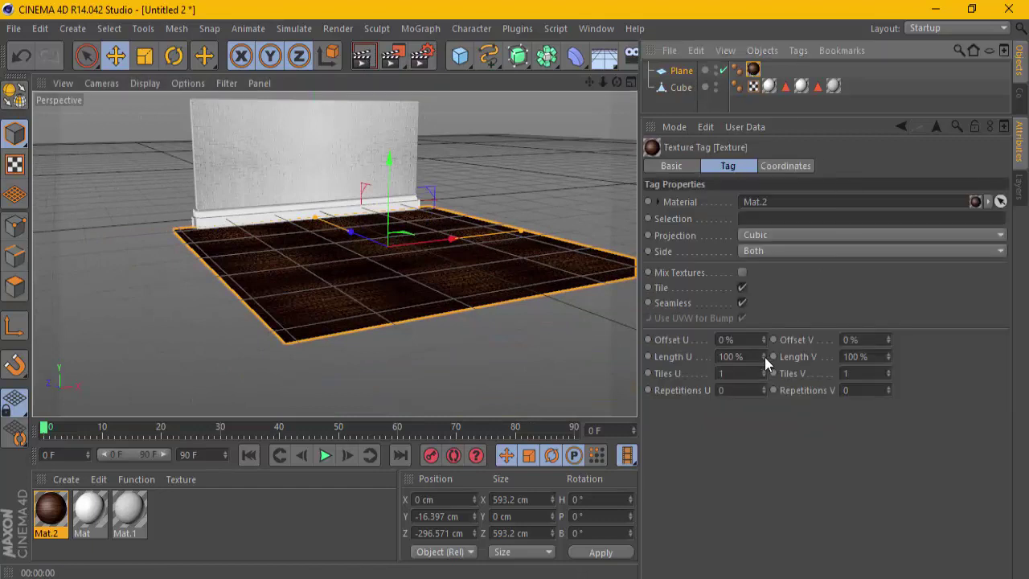
middle_drag(49, 55, 2, 52)
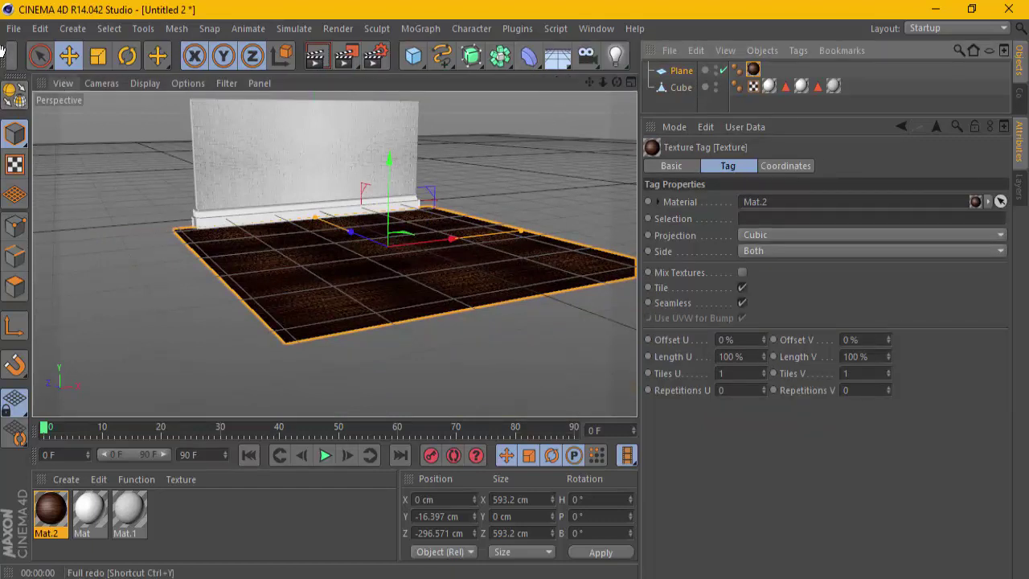
- Add an omni light at Y 163.815 cm, Z -481.826 cm in front of the wall and render
click(615, 54)
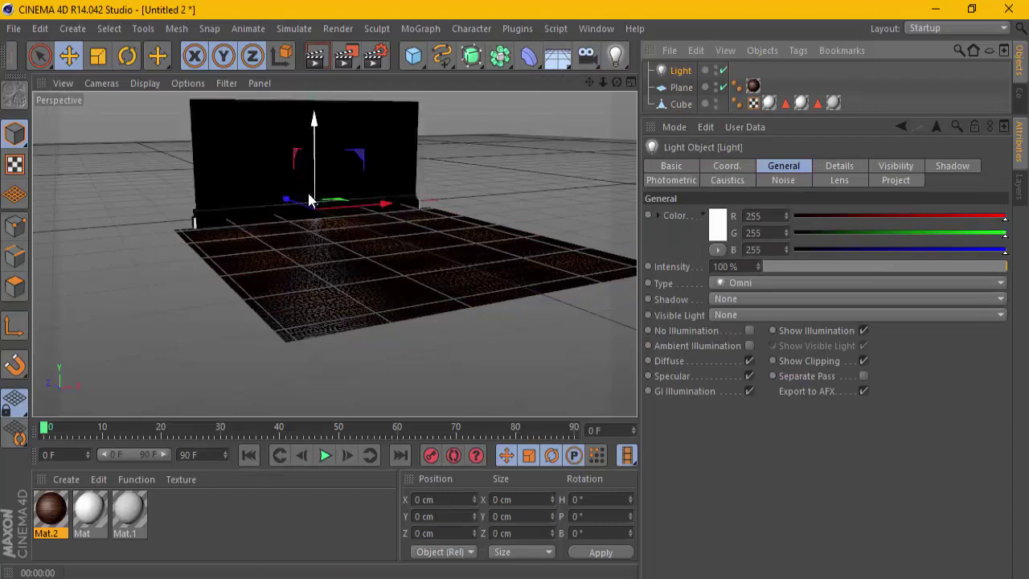
drag(299, 200, 458, 262)
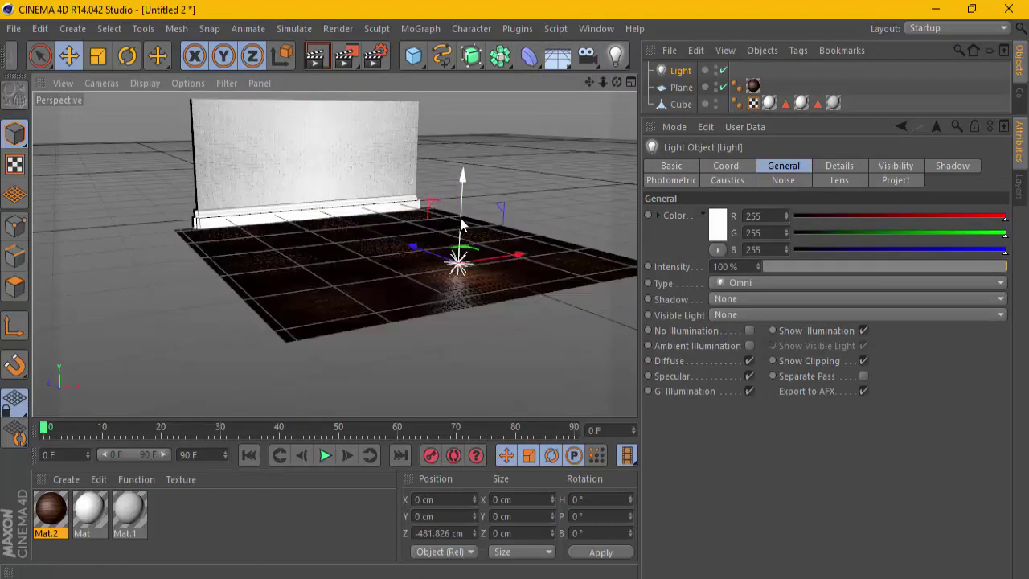
drag(462, 226, 459, 98)
scroll(439, 305, up, 3)
scroll(417, 239, up, 3)
scroll(416, 239, up, 2)
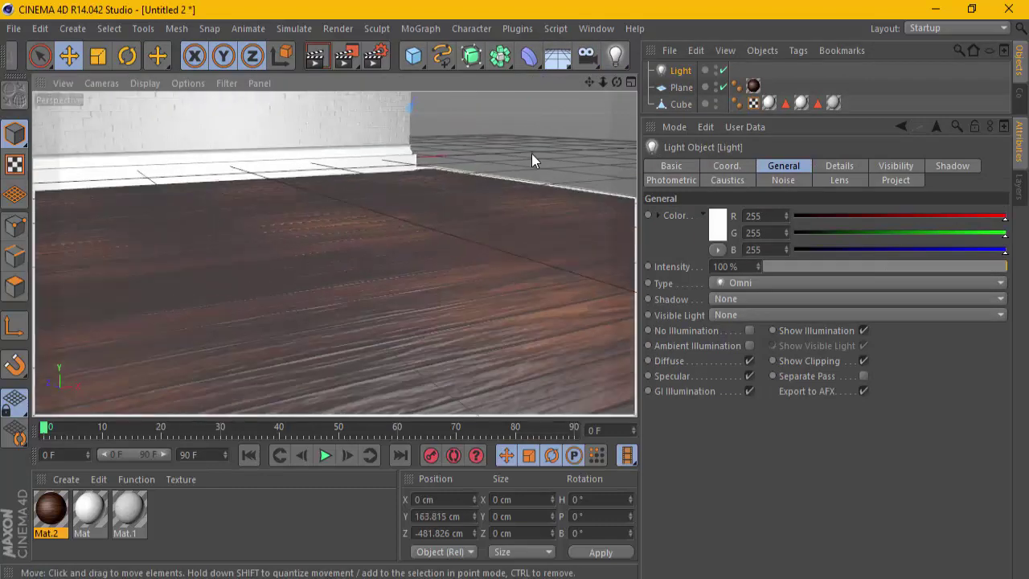
drag(616, 82, 506, 152)
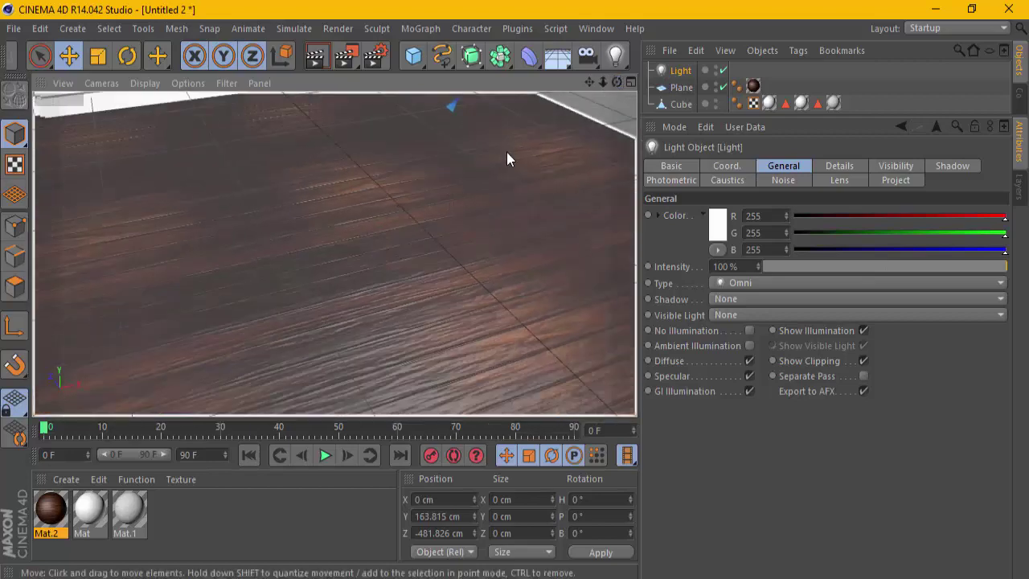
scroll(507, 158, down, 3)
key(ctrl+r)
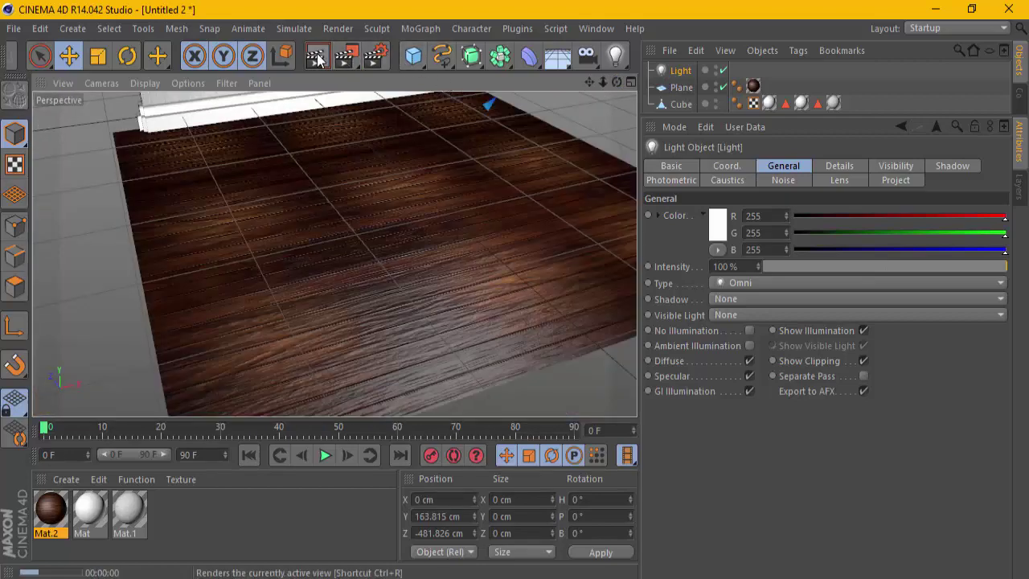
- Orbit around the wall and baseboard, then render a close-up of the lit wall and floor
scroll(375, 169, up, 2)
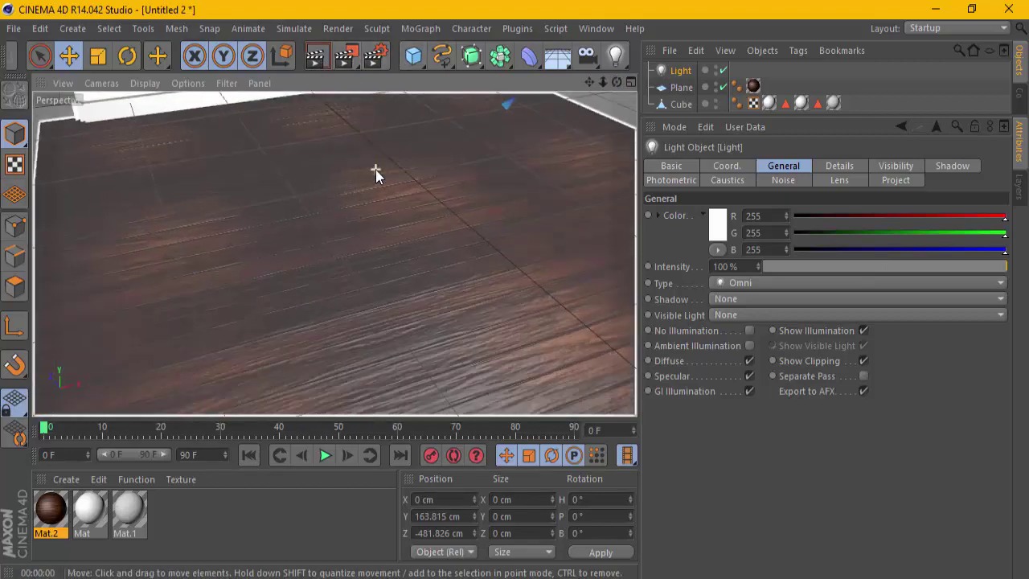
mouse_move(616, 82)
mouse_down()
mouse_move(514, 321)
mouse_move(544, 118)
mouse_move(832, 125)
mouse_up()
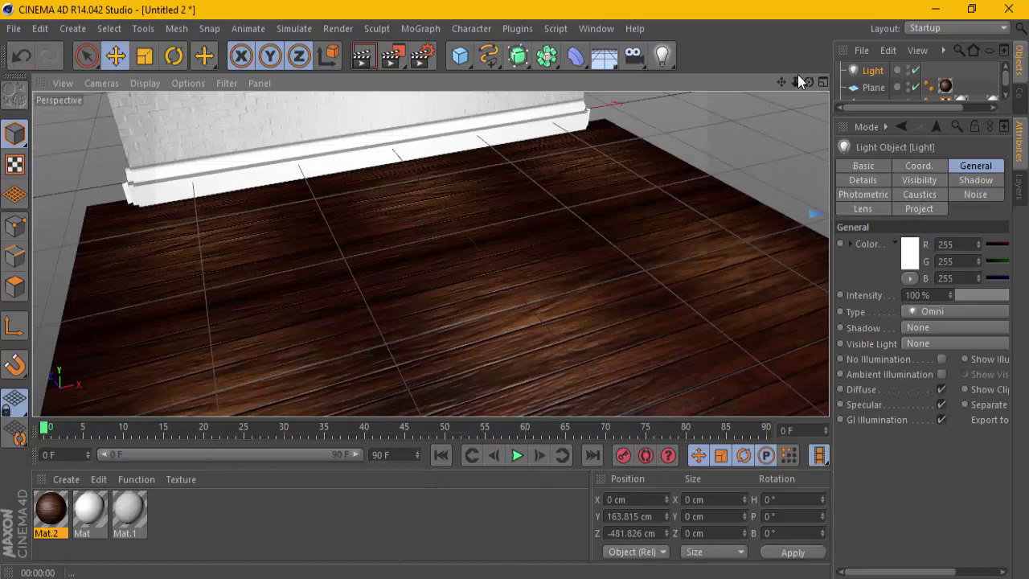
drag(809, 82, 514, 294)
drag(779, 81, 473, 230)
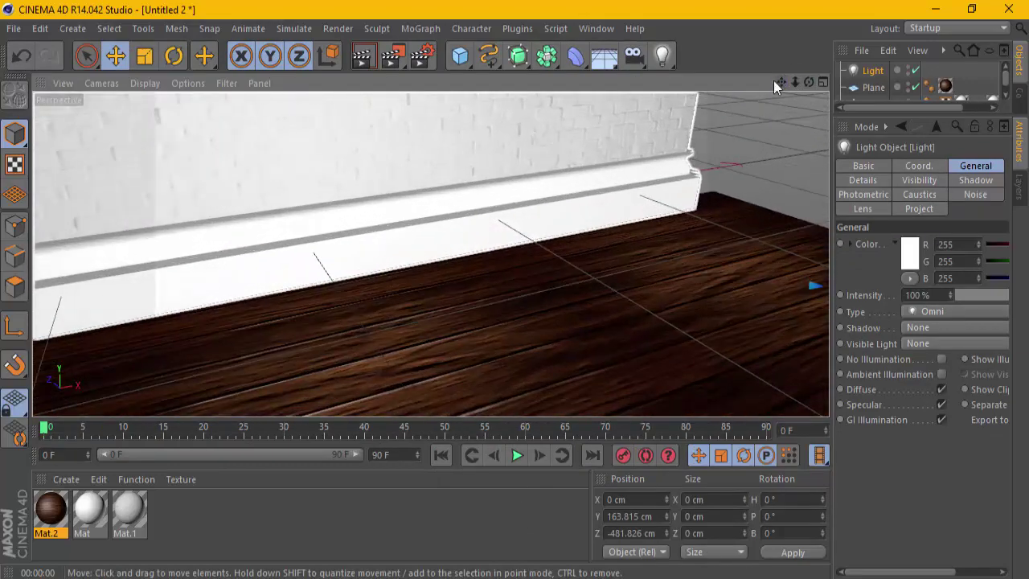
drag(773, 81, 512, 304)
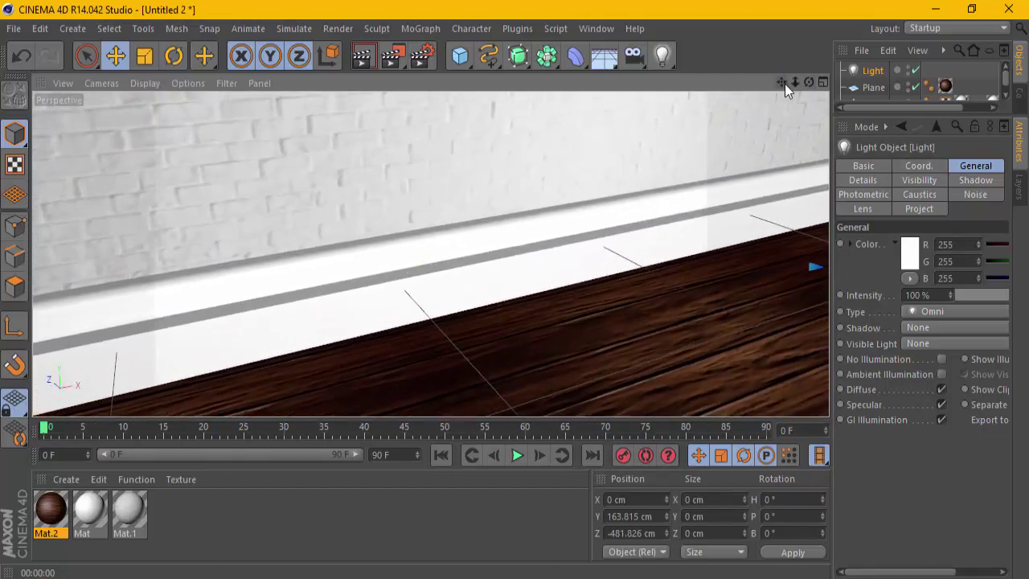
drag(788, 81, 517, 298)
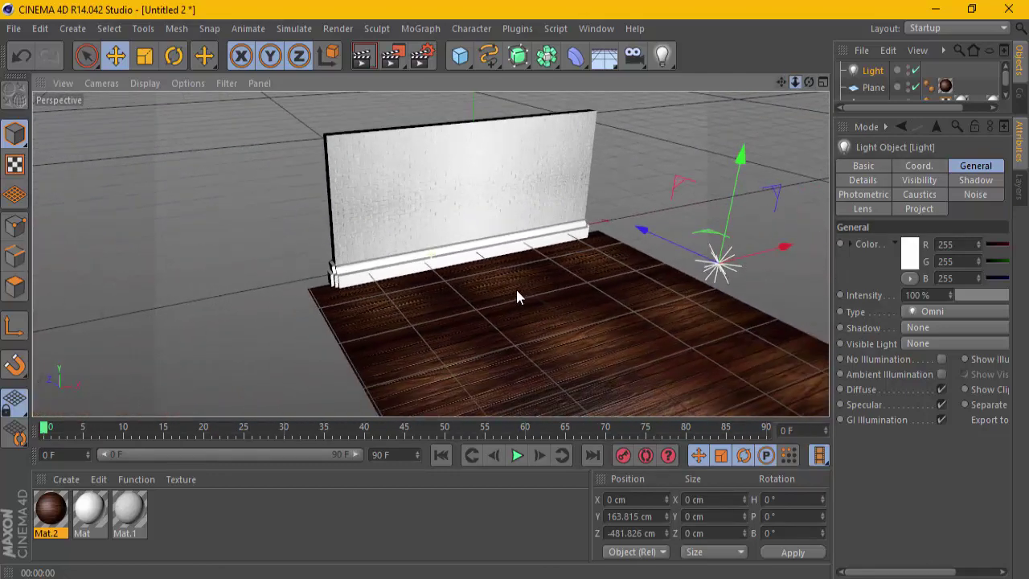
scroll(515, 287, up, 3)
scroll(516, 288, up, 3)
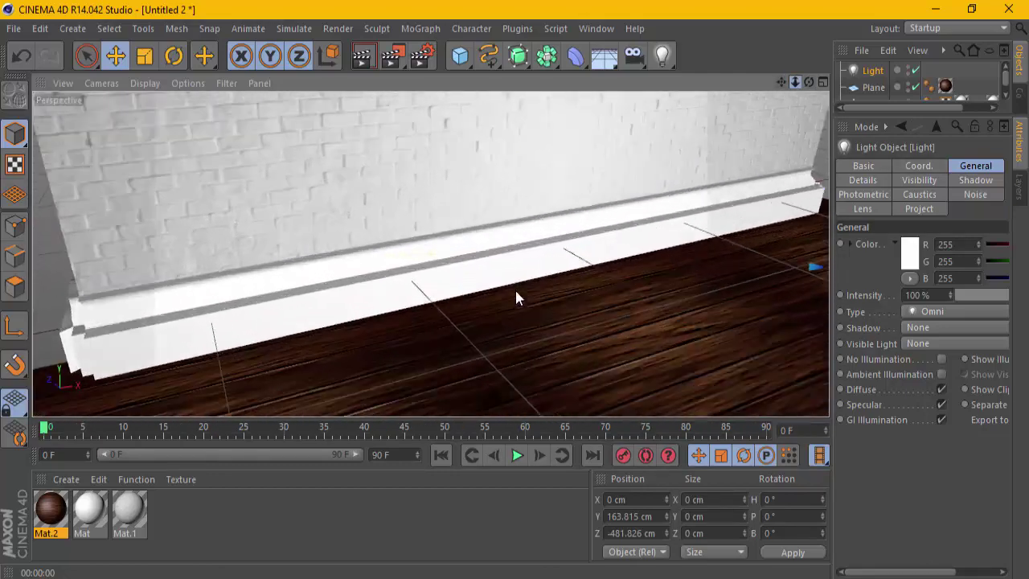
scroll(514, 288, up, 2)
scroll(515, 291, down, 2)
scroll(513, 288, down, 2)
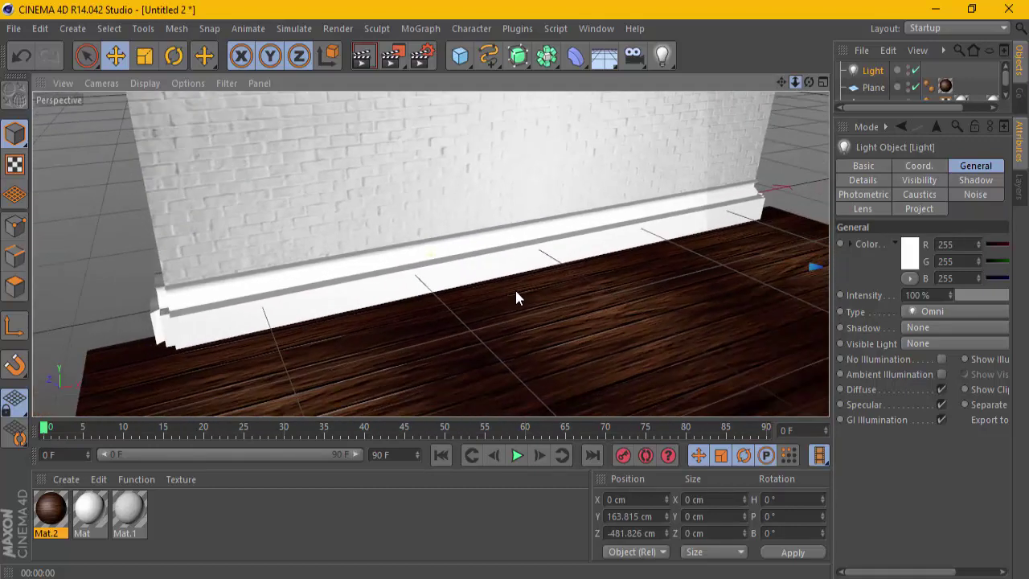
scroll(515, 288, up, 1)
click(361, 54)
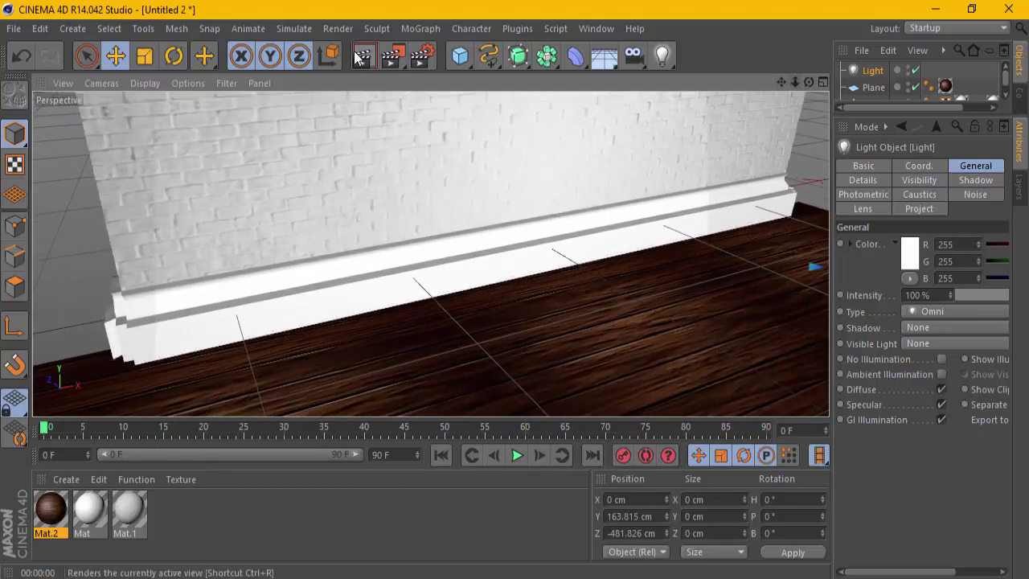
click(362, 54)
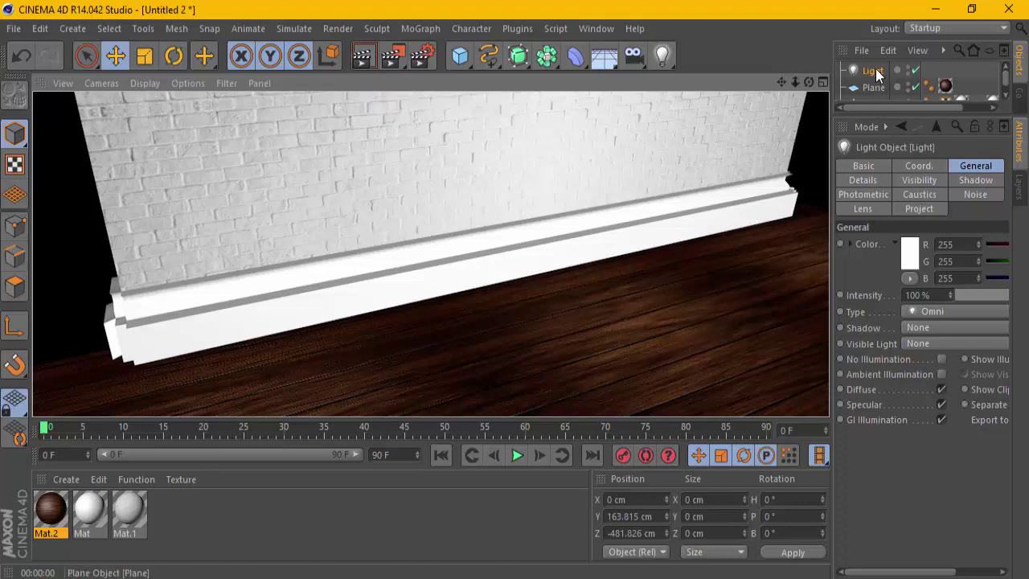
- Give the light Soft shadow maps and render the view
click(931, 329)
click(920, 362)
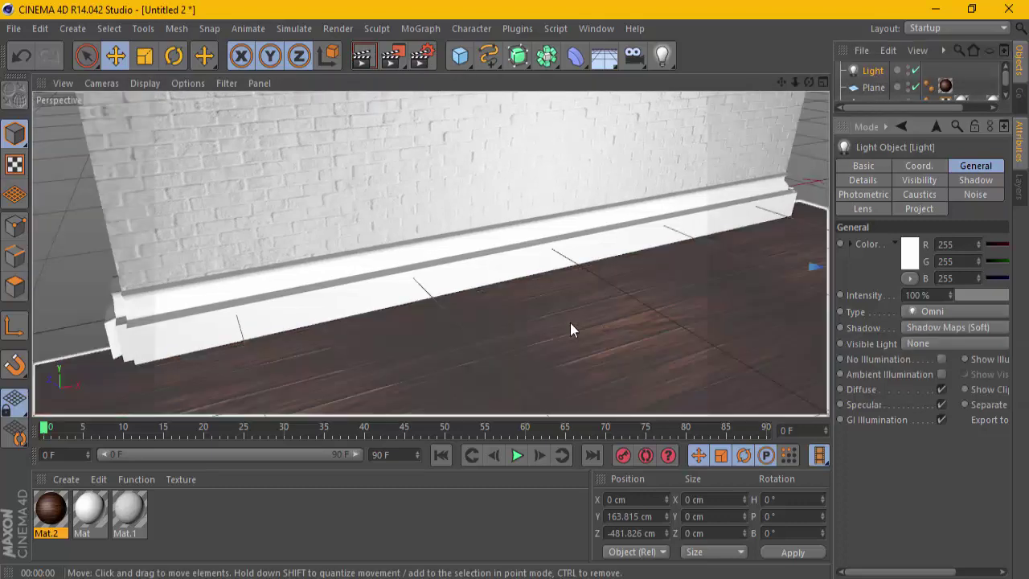
click(376, 66)
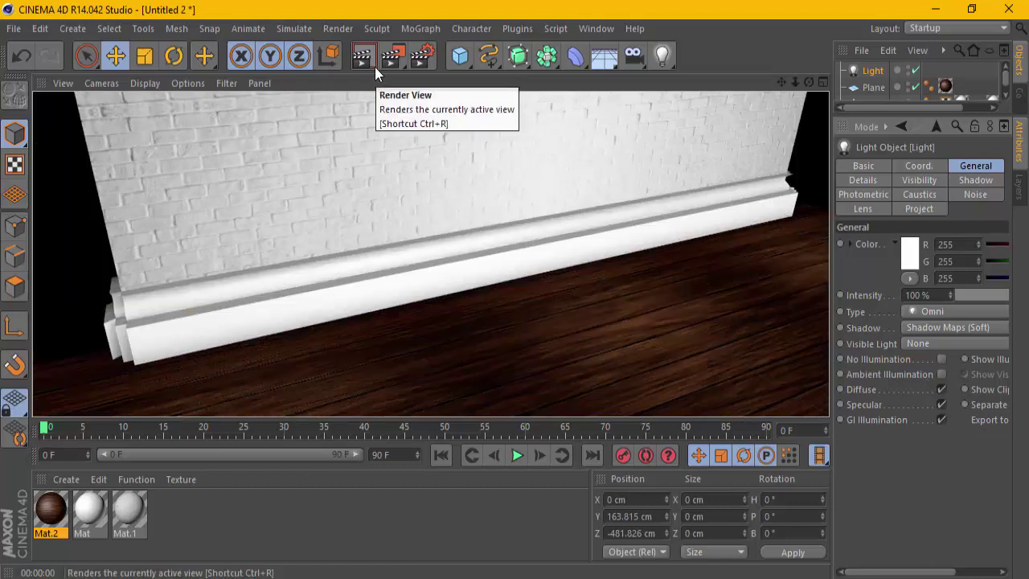
scroll(443, 265, down, 5)
scroll(440, 267, down, 5)
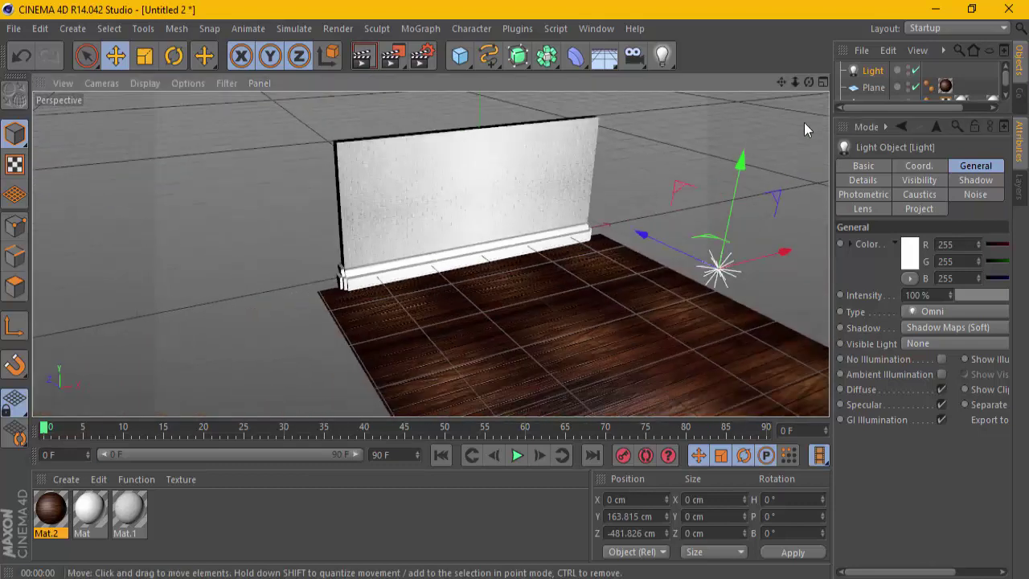
- Move the light further toward the viewer and higher above the floor, then render
alt+drag(450, 266, 513, 288)
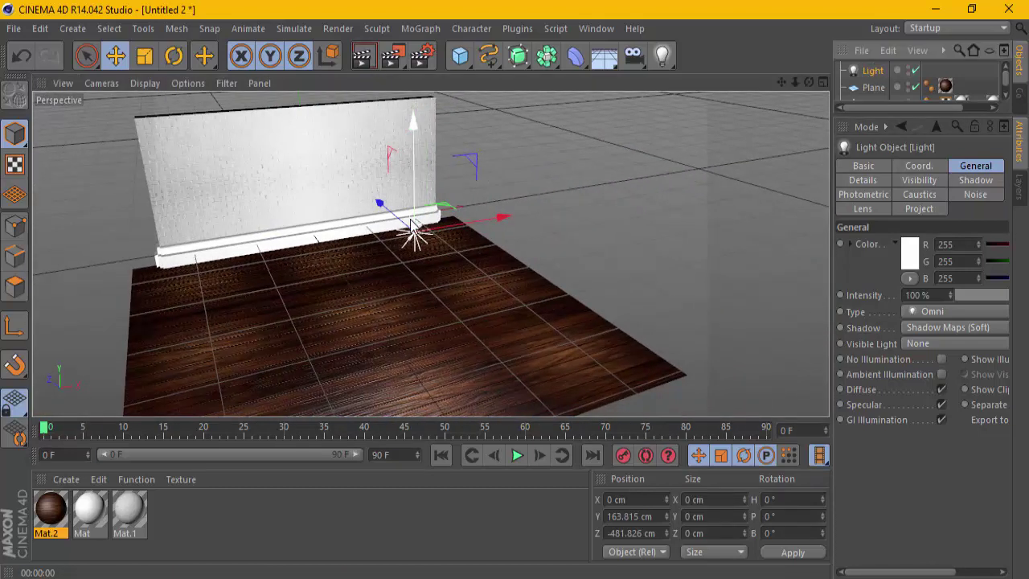
drag(448, 271, 492, 316)
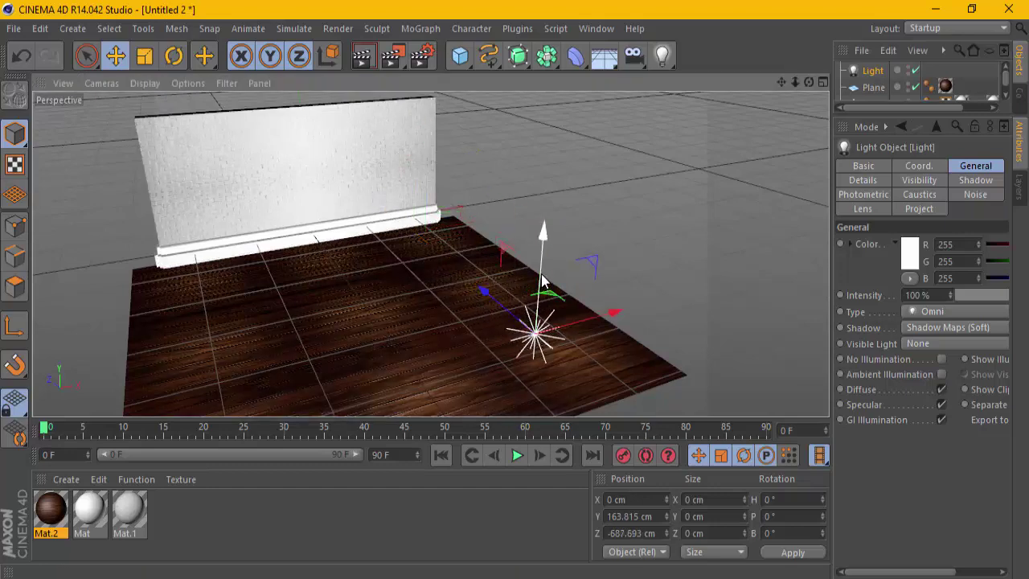
drag(543, 266, 538, 273)
scroll(432, 354, up, 2)
scroll(432, 354, up, 2)
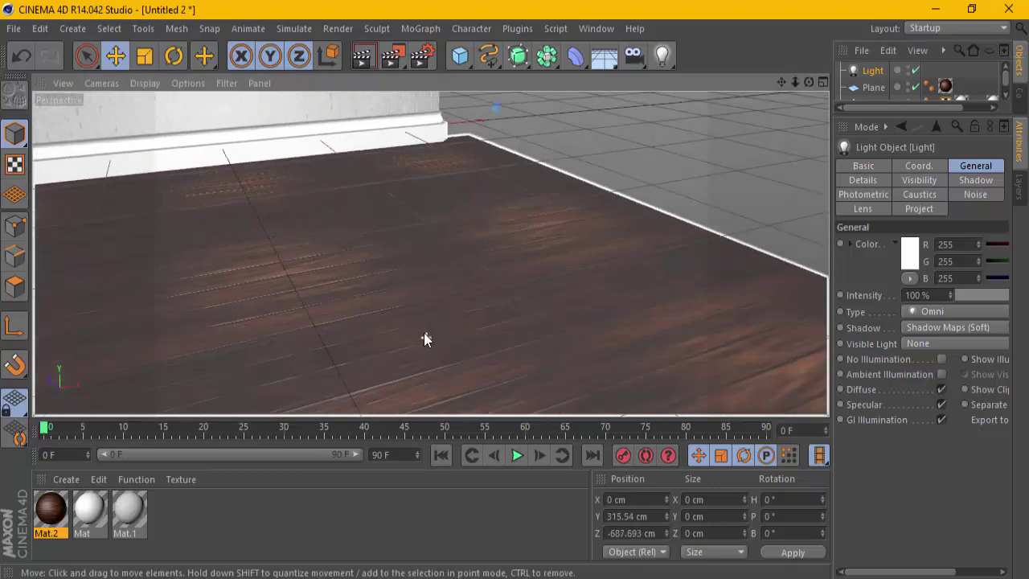
scroll(424, 332, up, 2)
mouse_move(780, 83)
mouse_down()
mouse_move(521, 300)
mouse_move(469, 257)
mouse_up()
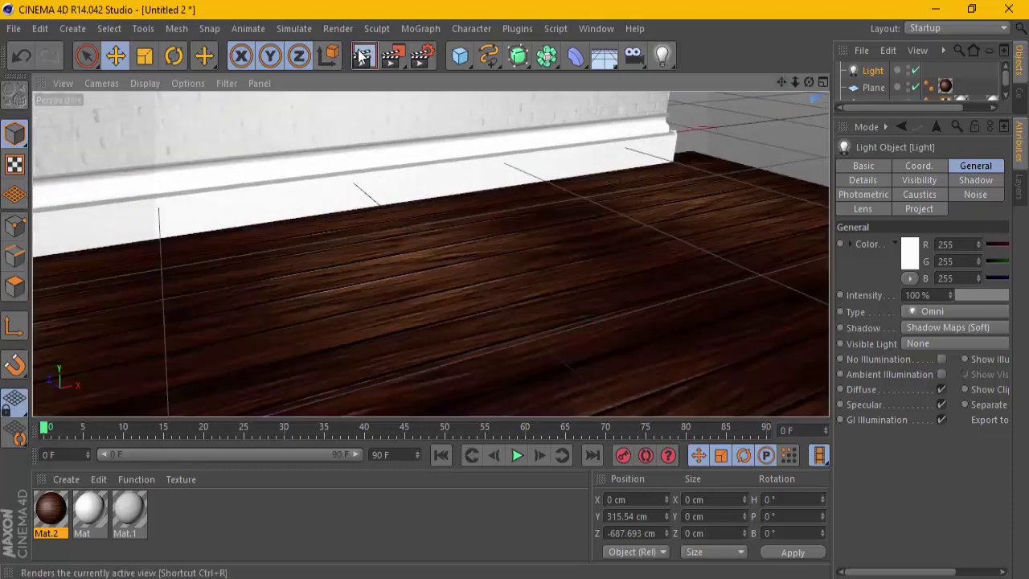
click(362, 57)
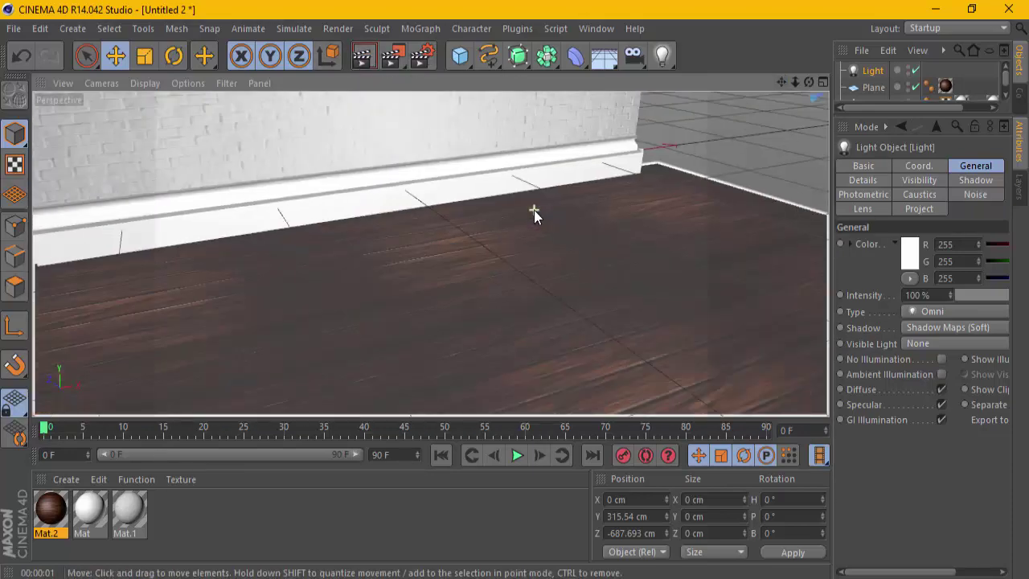
- Zoom and pan the Perspective view onto the stepped white base and wood floor, rendering a preview
drag(787, 85, 516, 288)
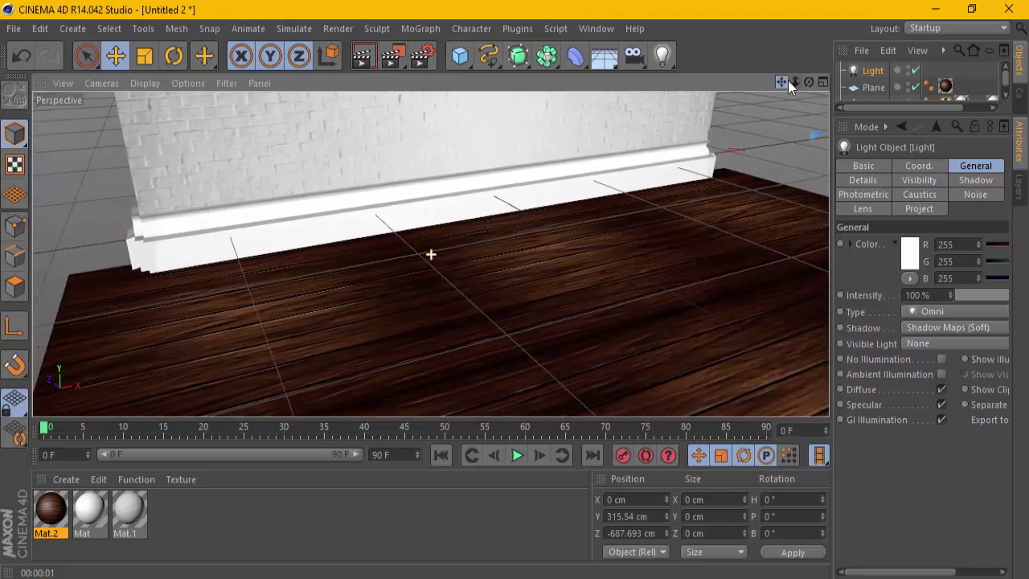
drag(788, 82, 643, 159)
click(733, 183)
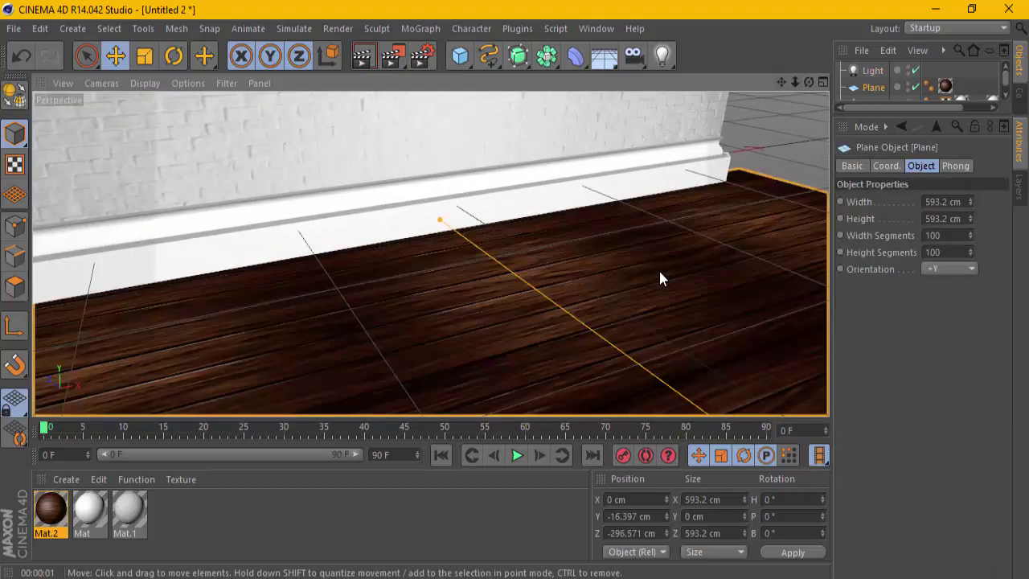
scroll(515, 289, down, 3)
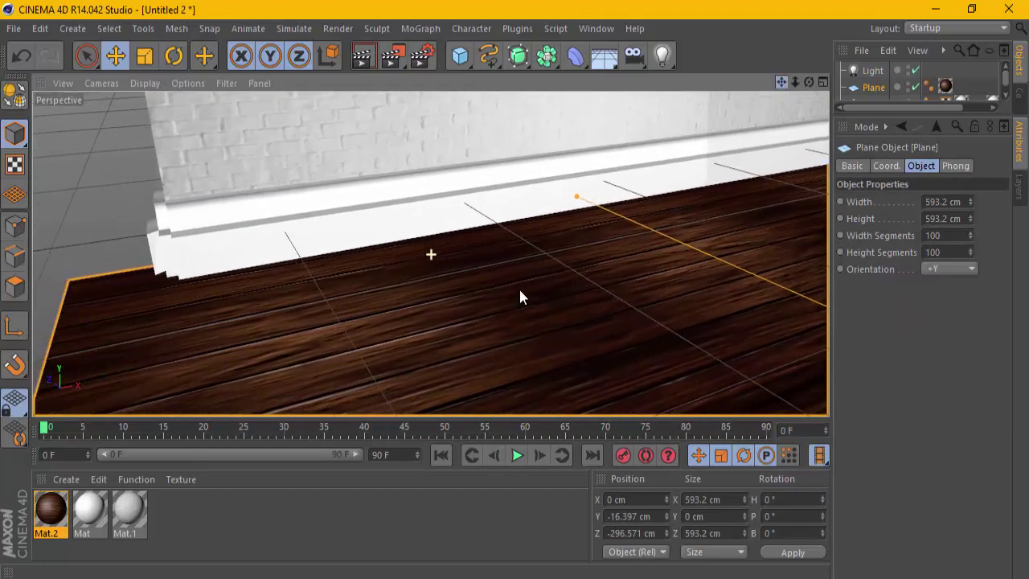
scroll(603, 163, up, 3)
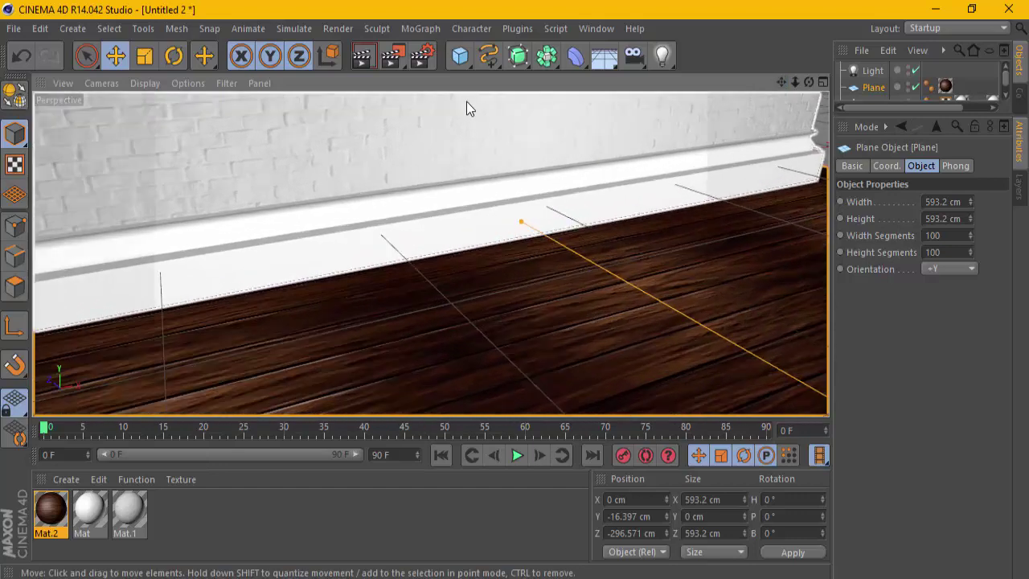
click(369, 58)
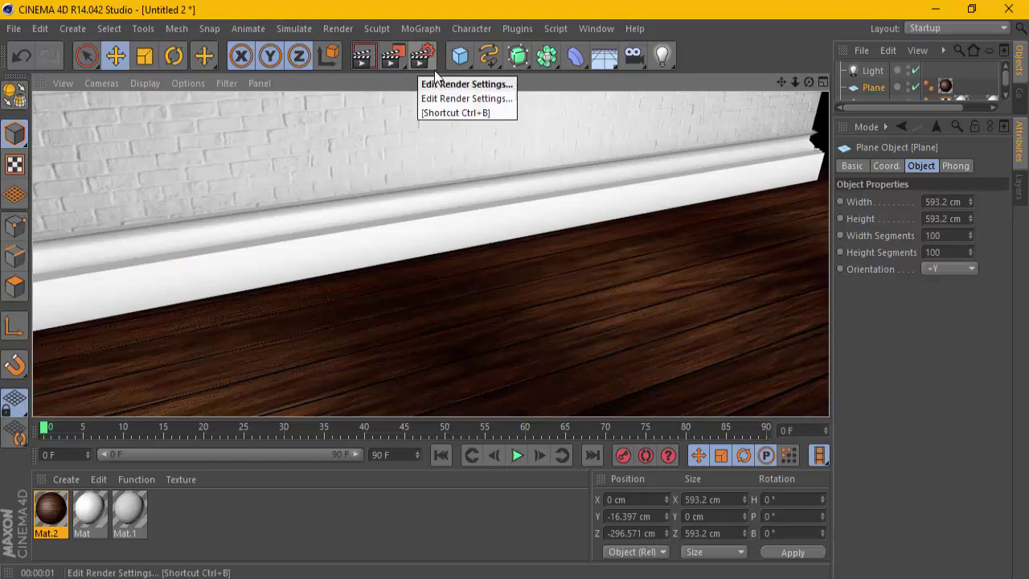
scroll(510, 290, down, 2)
scroll(514, 288, up, 2)
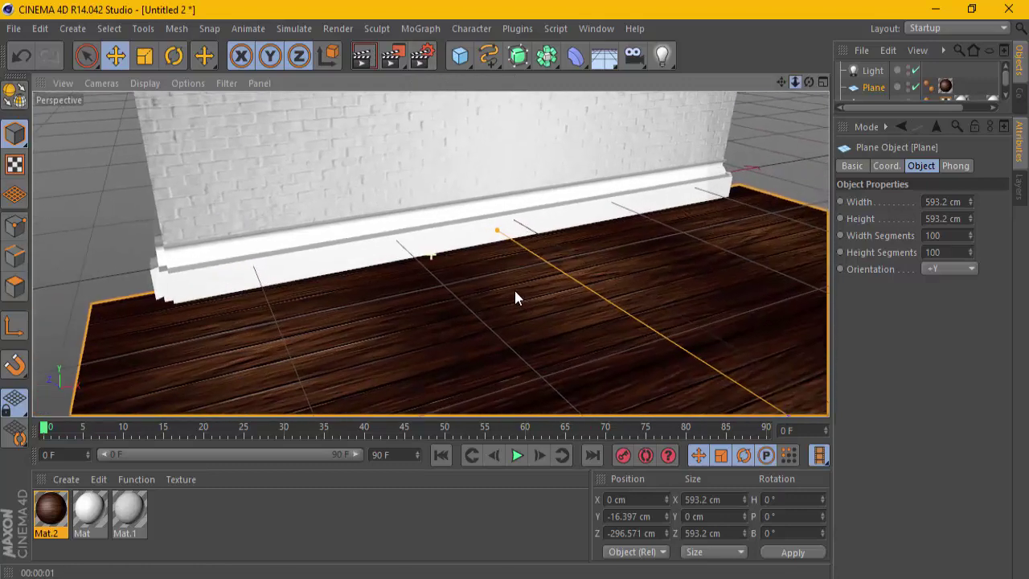
scroll(515, 288, up, 1)
scroll(515, 288, up, 1)
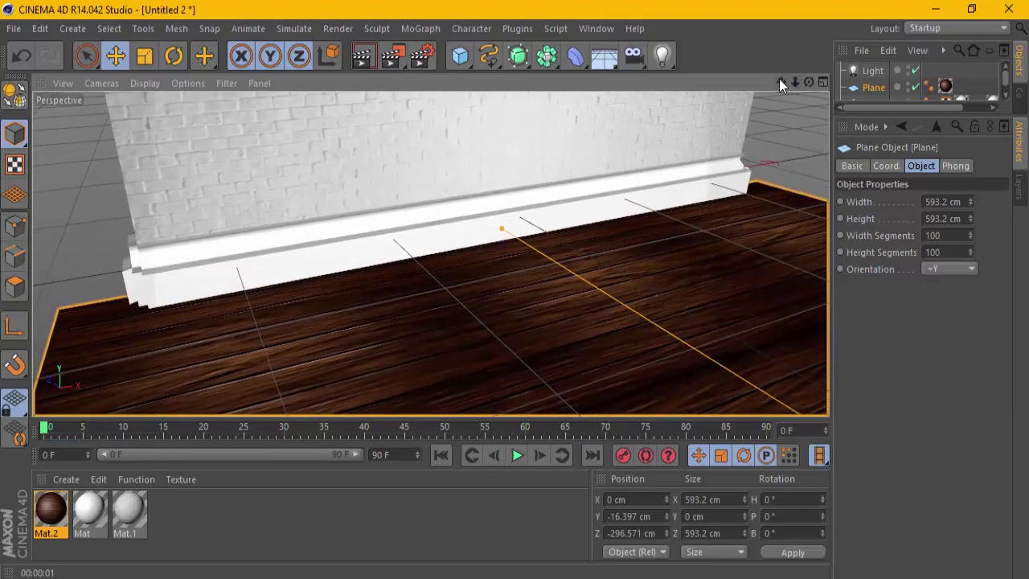
drag(779, 79, 514, 289)
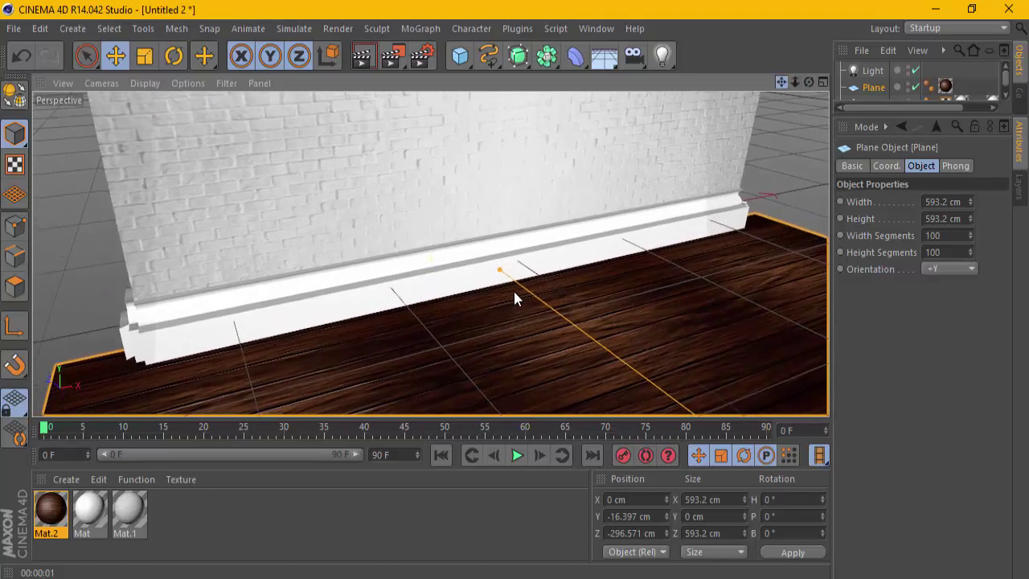
scroll(514, 291, up, 1)
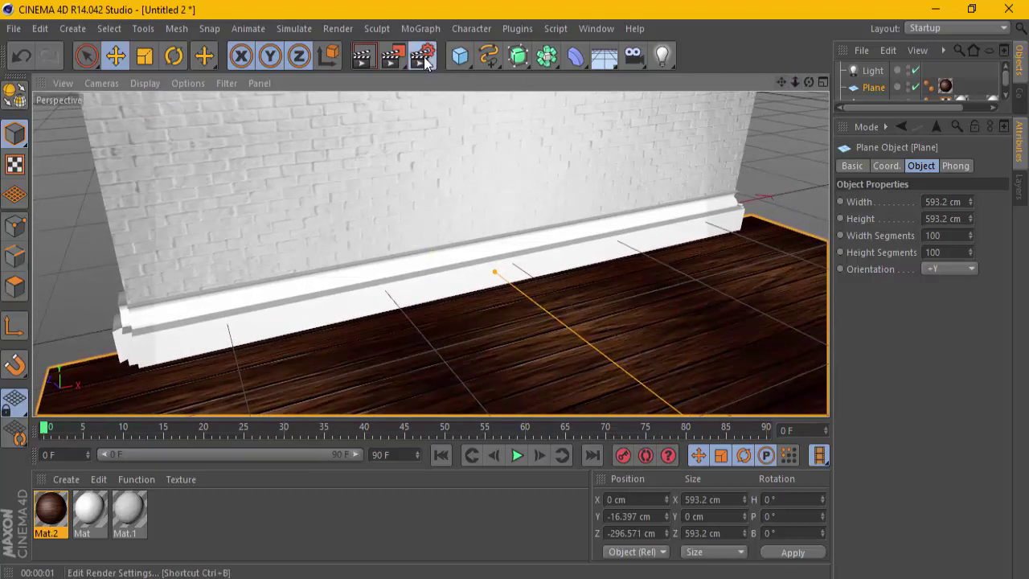
- Add the Global Illumination effect in Render Settings, set Irradiance Cache Record Density to Low, and render
click(422, 55)
click(42, 312)
click(86, 336)
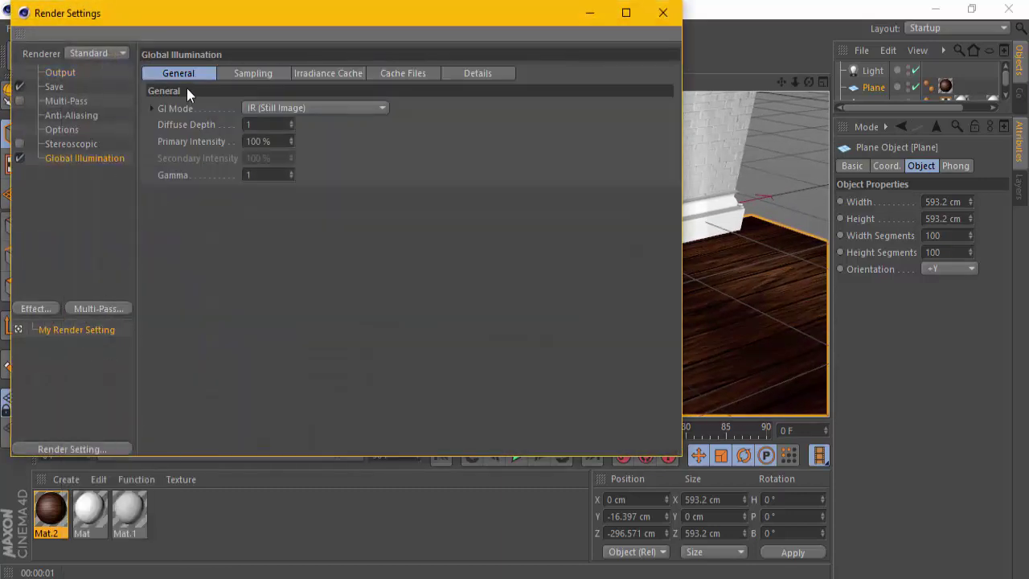
click(235, 74)
click(330, 74)
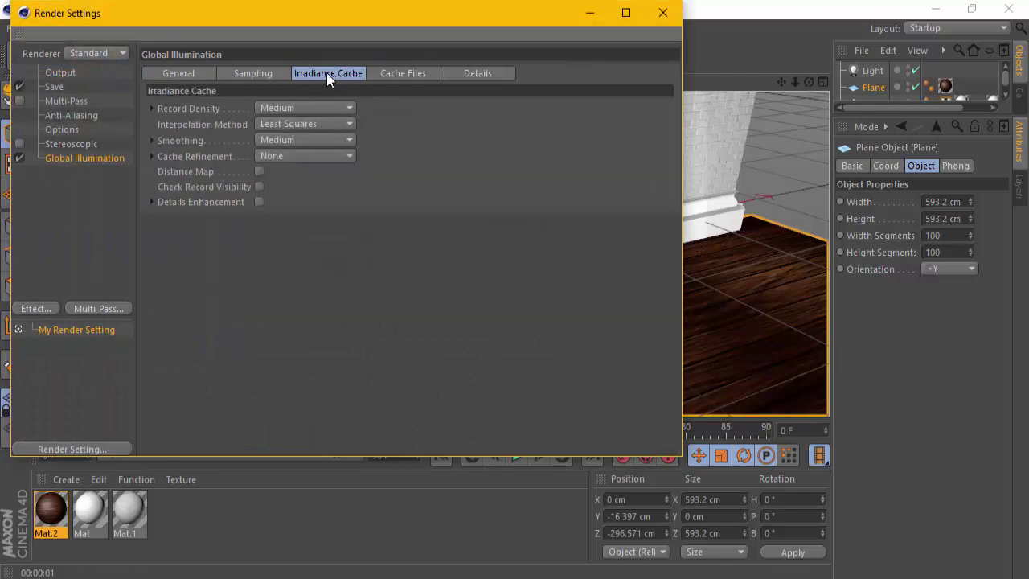
click(291, 107)
click(288, 159)
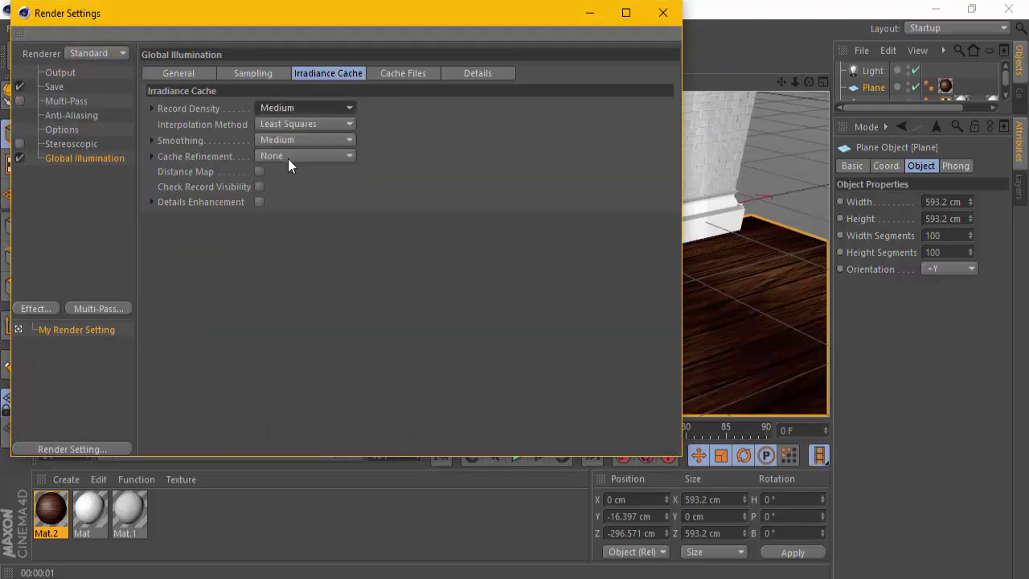
click(661, 12)
click(363, 56)
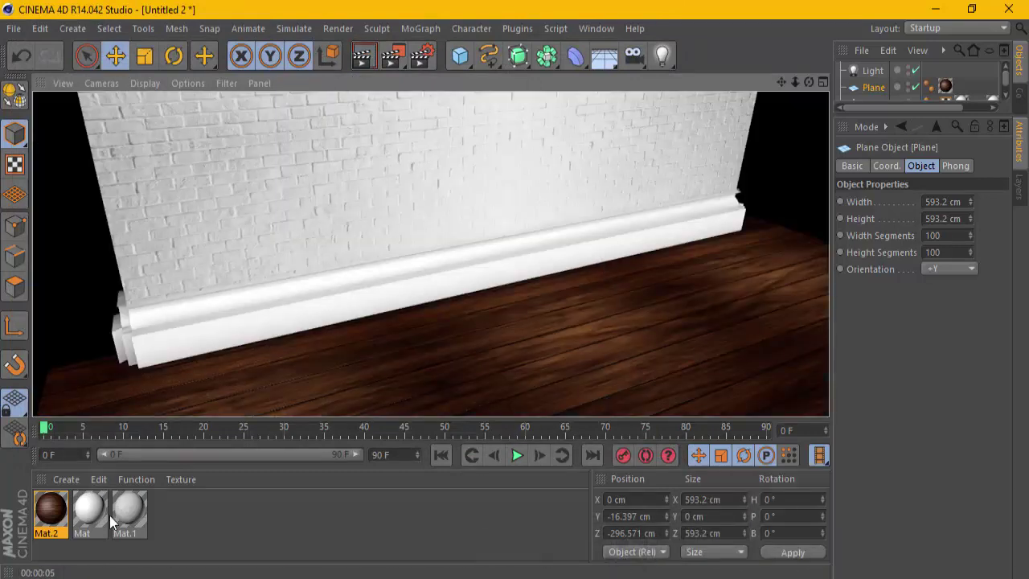
- Replace Mat.2's colour texture with the material-fondo-textura-tablon image and paste it into Bump
double_click(58, 514)
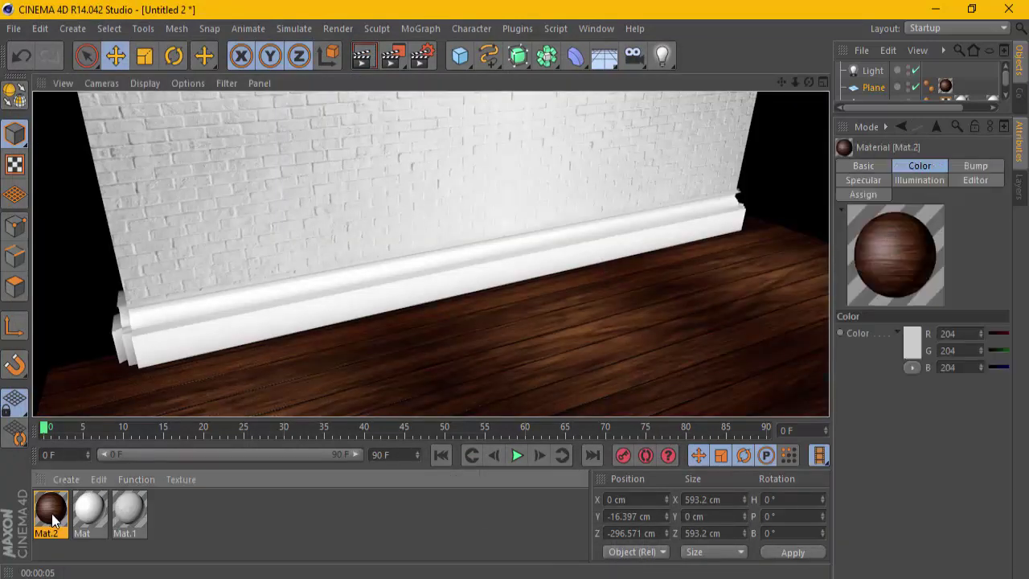
click(266, 291)
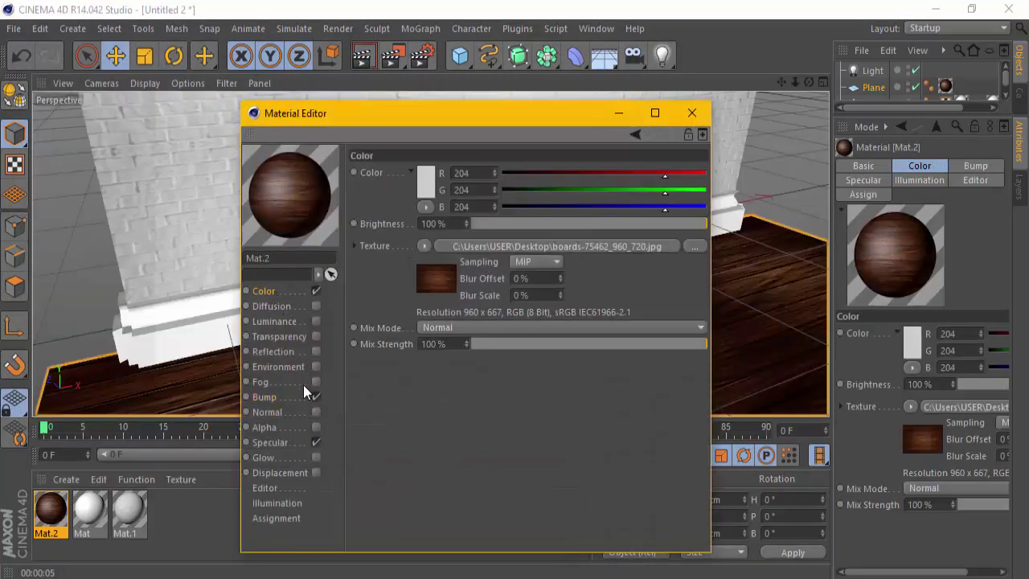
click(693, 247)
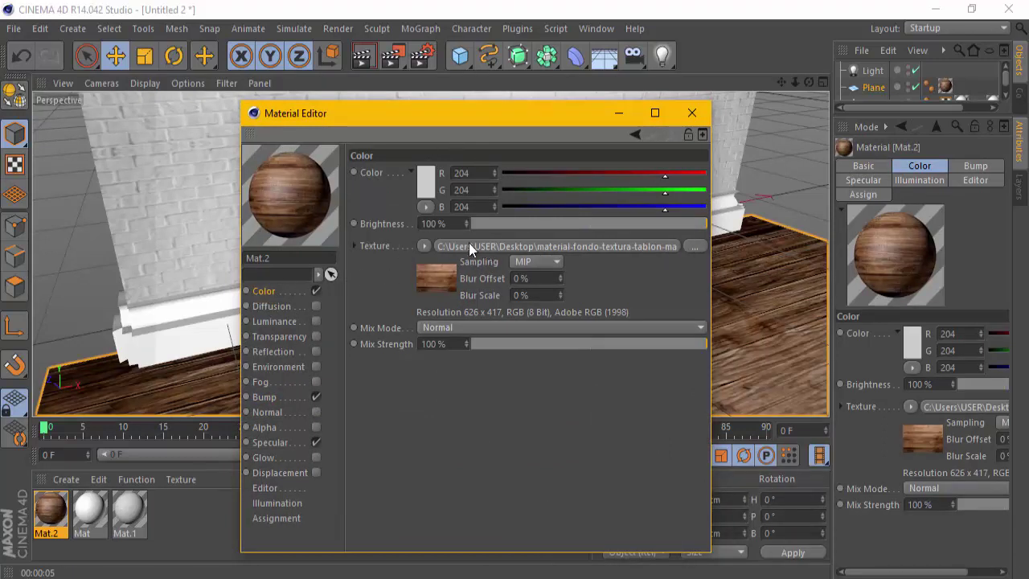
click(422, 246)
click(440, 245)
click(265, 397)
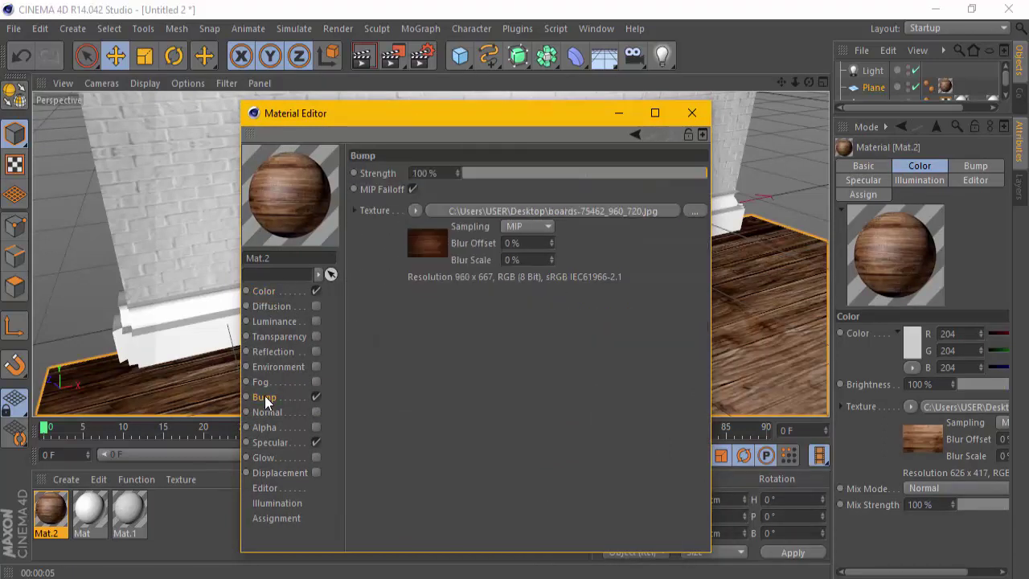
click(422, 246)
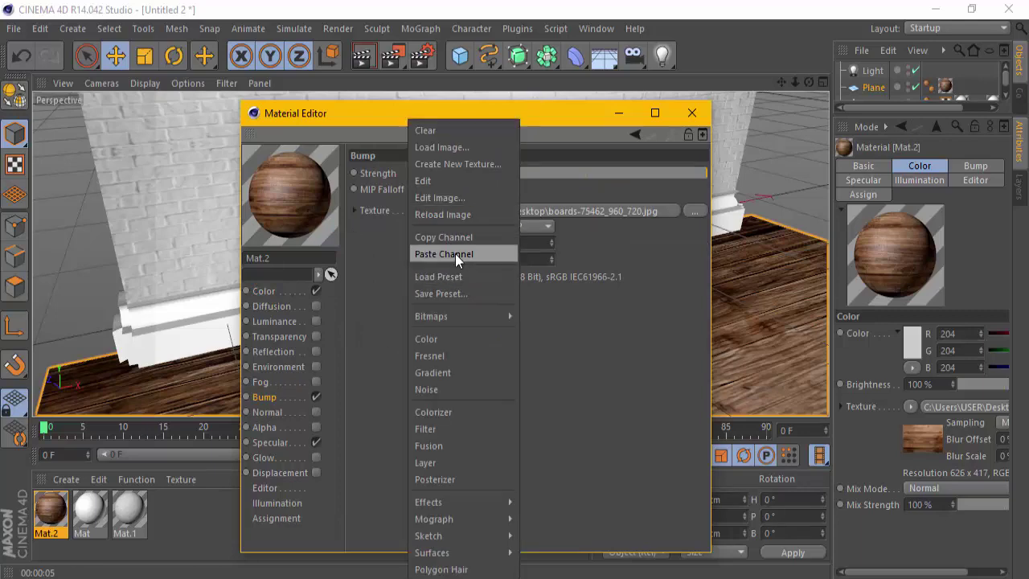
click(456, 253)
click(691, 114)
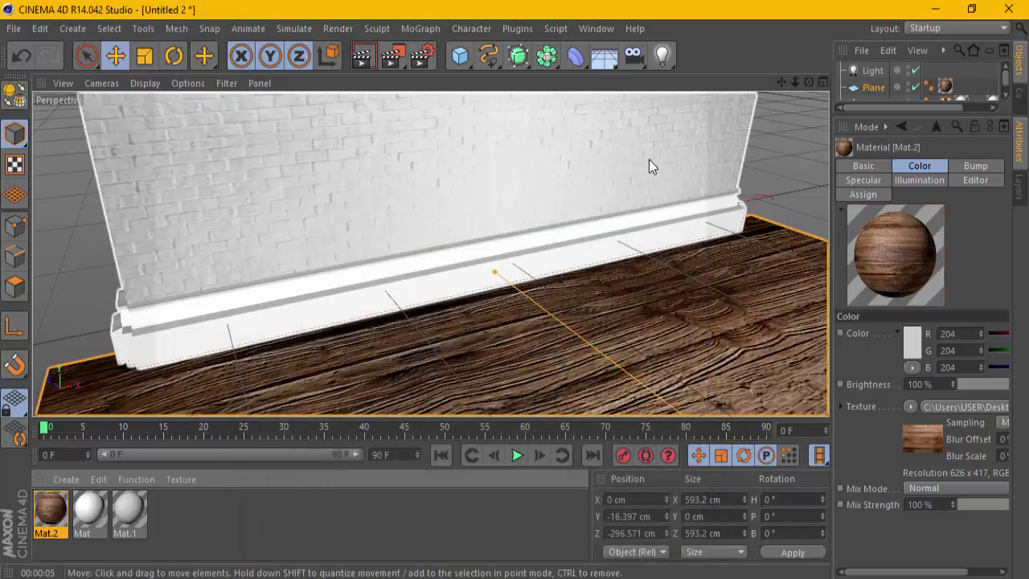
- Set Mat.2's Bump Strength to 50% and render the view
double_click(49, 511)
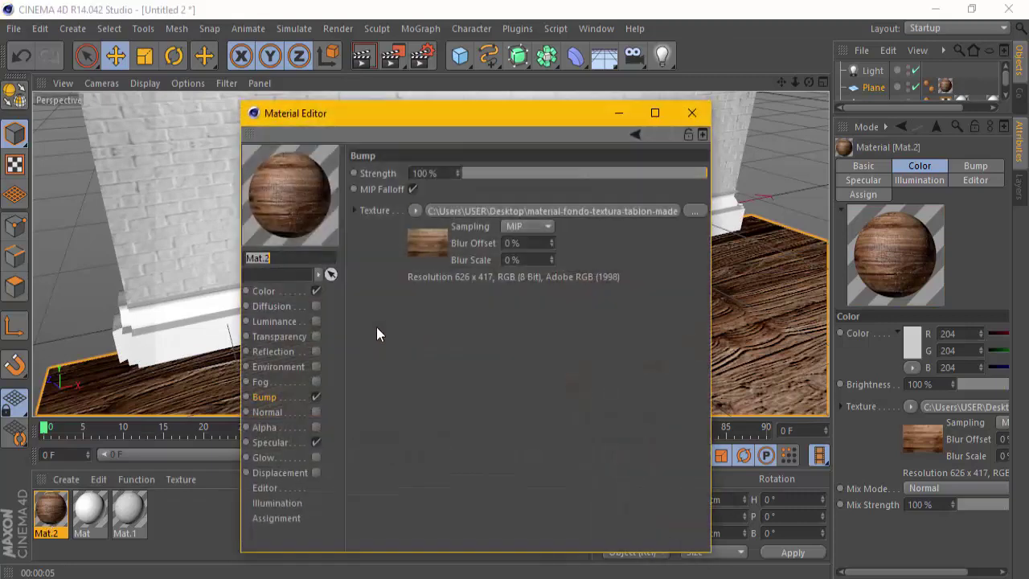
double_click(424, 172)
text(50)
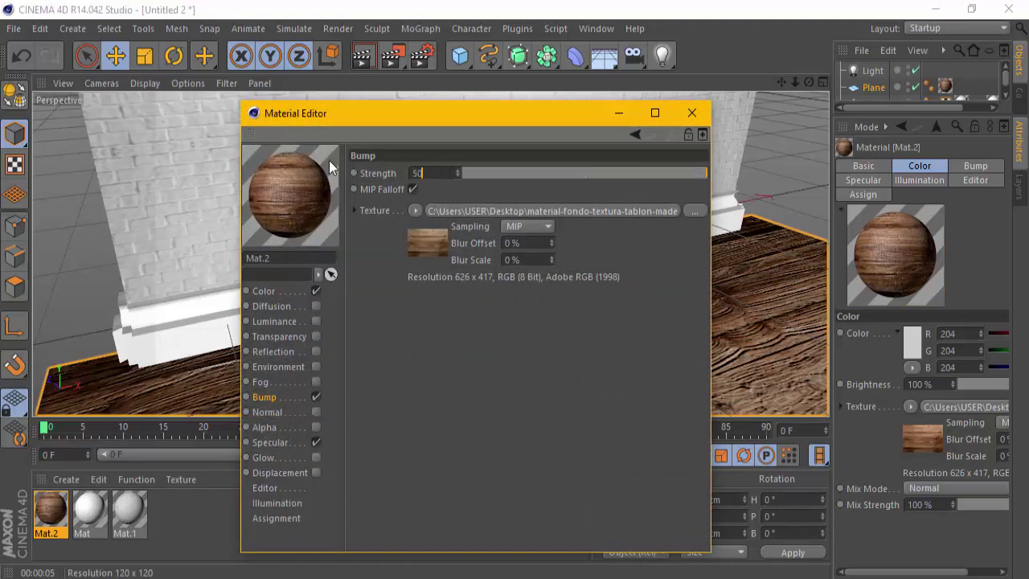
key(Return)
click(692, 113)
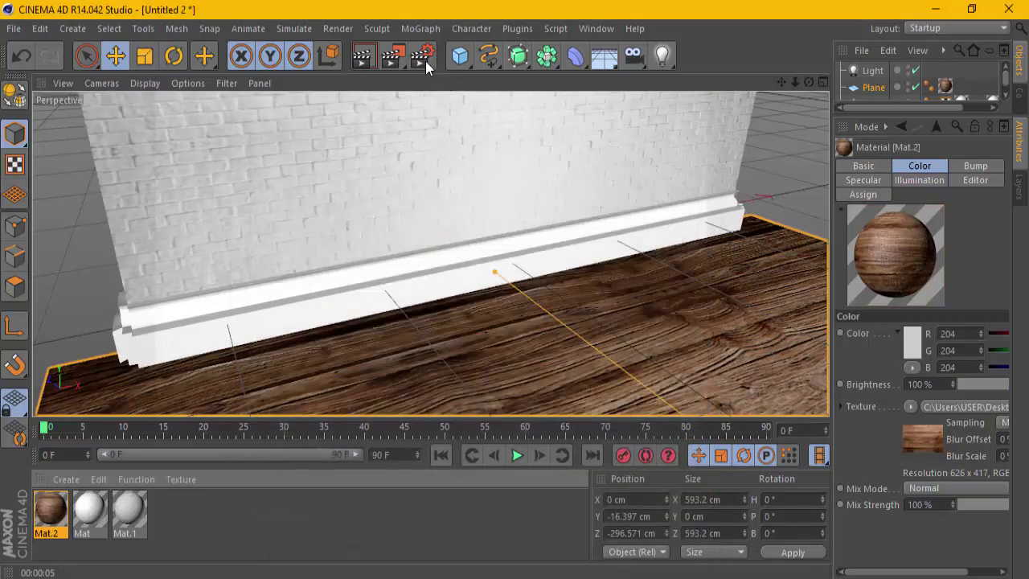
click(369, 56)
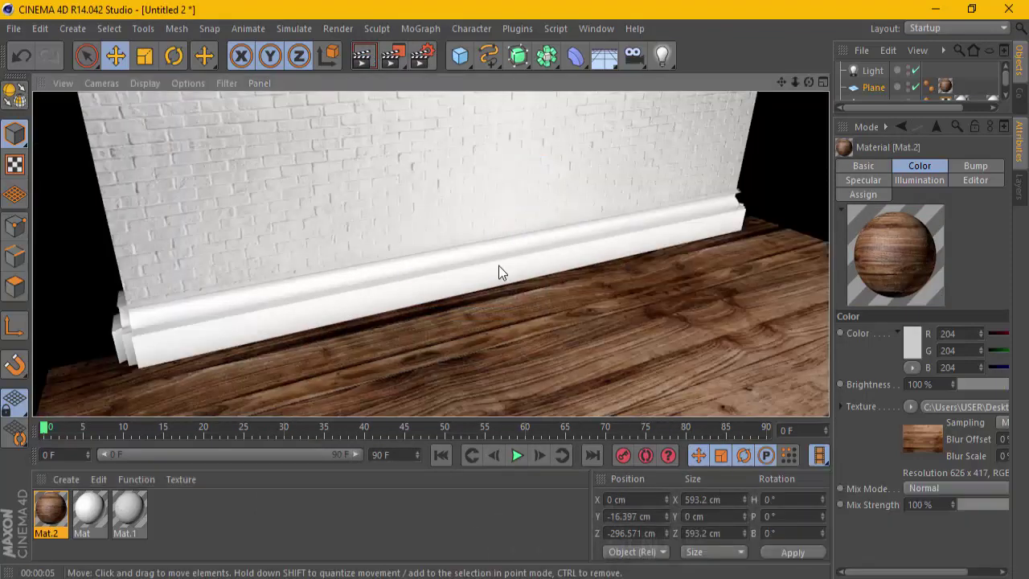
- In the maximized Right view, raise the floor Plane along Y to -14.033 cm
click(498, 267)
drag(877, 117, 872, 341)
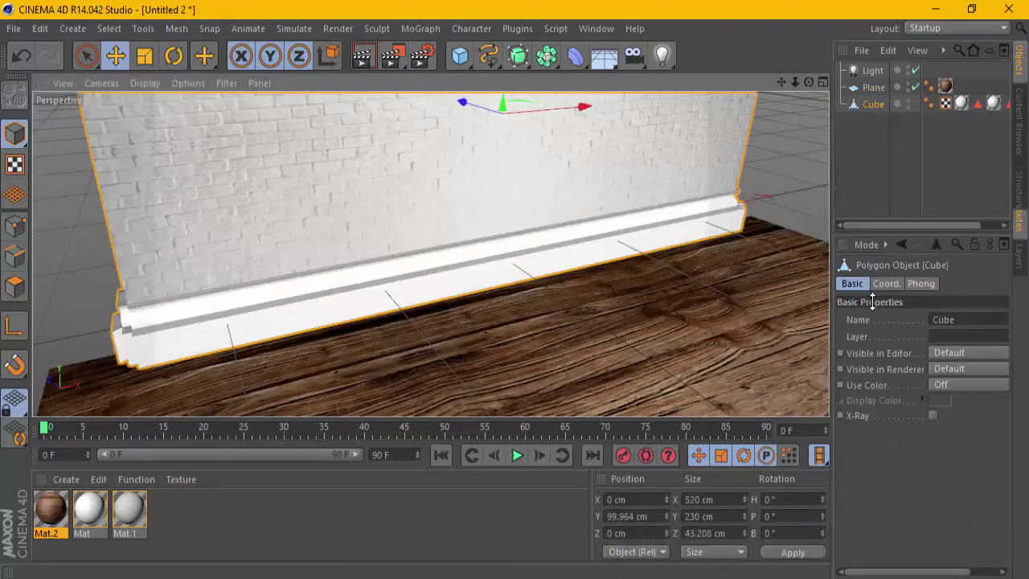
click(877, 88)
click(821, 82)
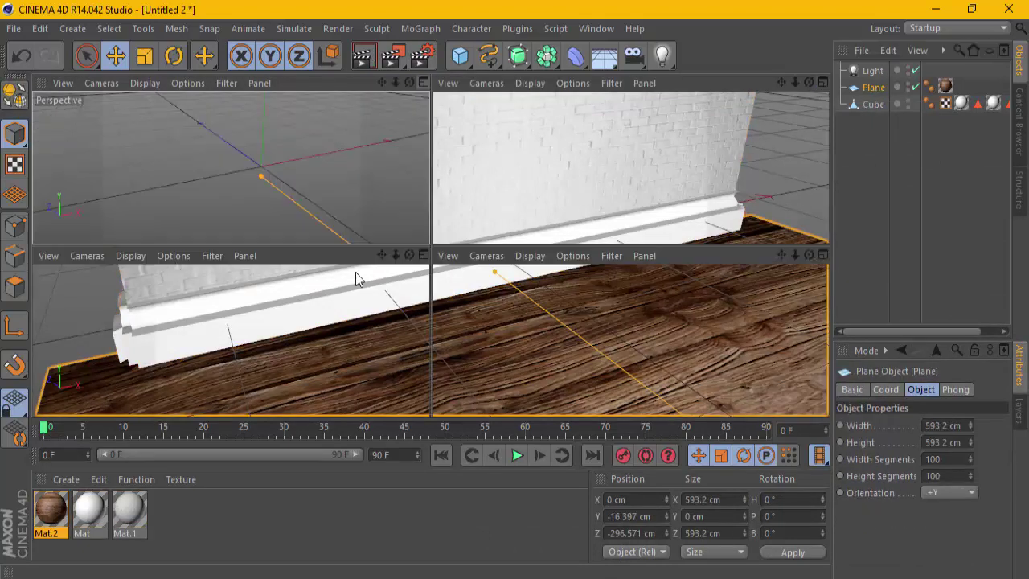
click(423, 255)
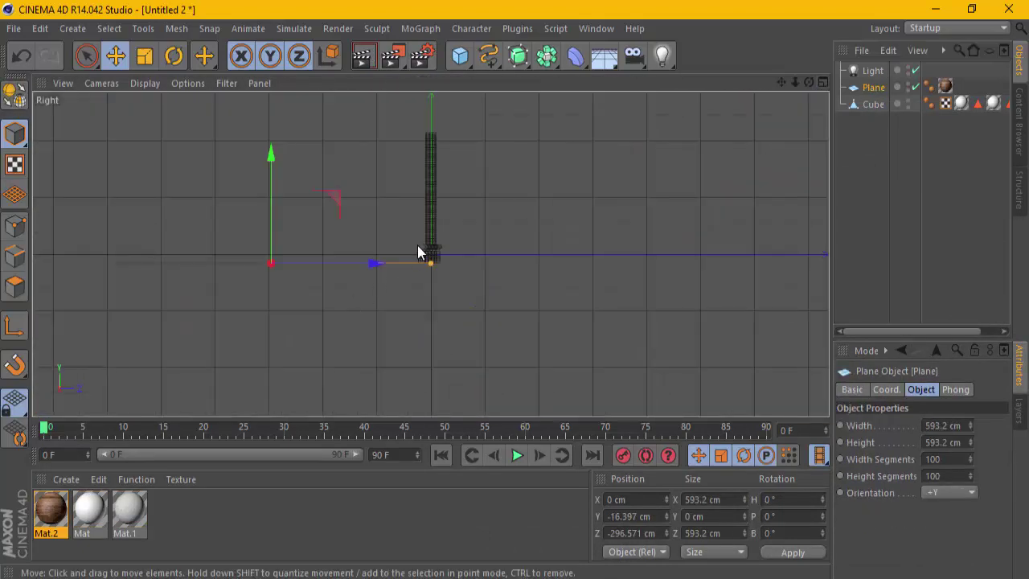
scroll(457, 326, up, 5)
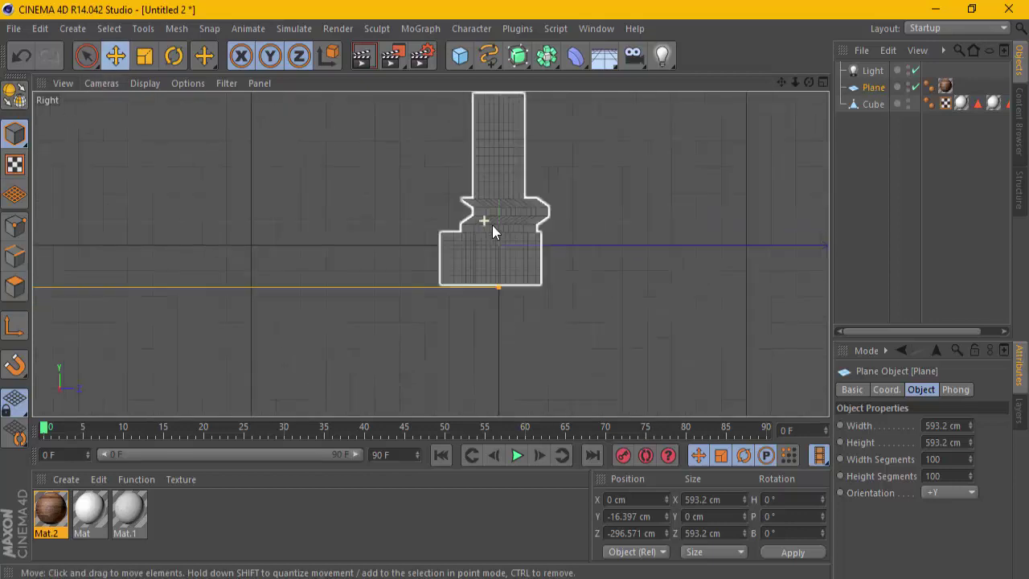
mouse_move(492, 225)
alt+right_down()
mouse_move(536, 245)
mouse_move(375, 249)
mouse_move(198, 231)
alt+right_up()
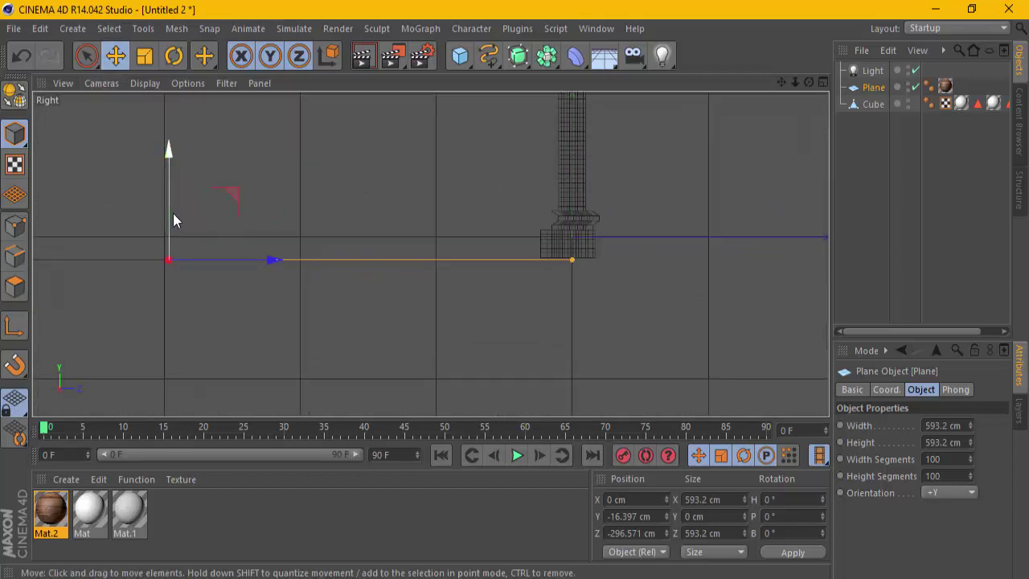
drag(173, 214, 169, 208)
alt+right_drag(541, 179, 541, 193)
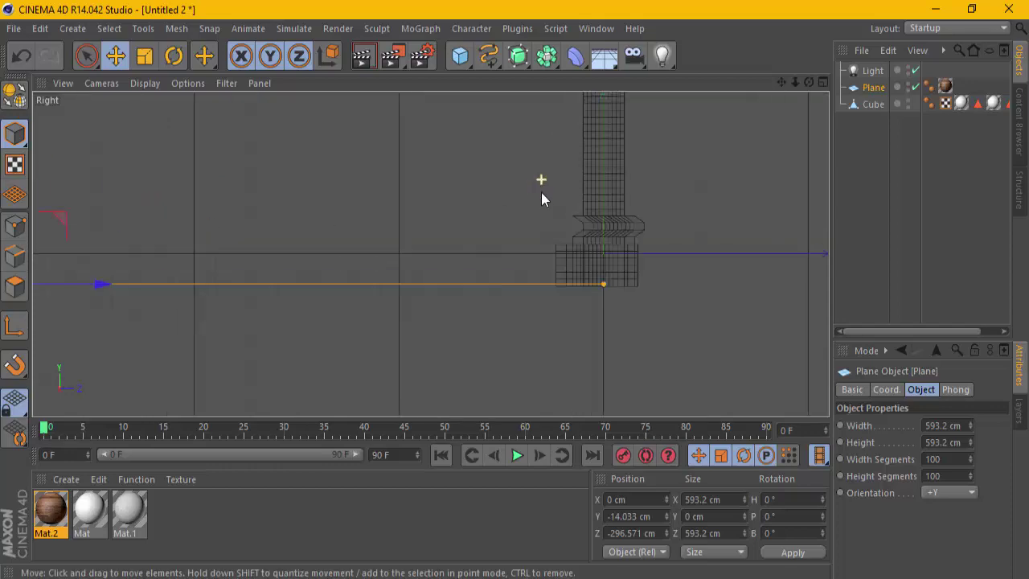
- Return to a full Perspective view and frame the wall and floor
click(824, 83)
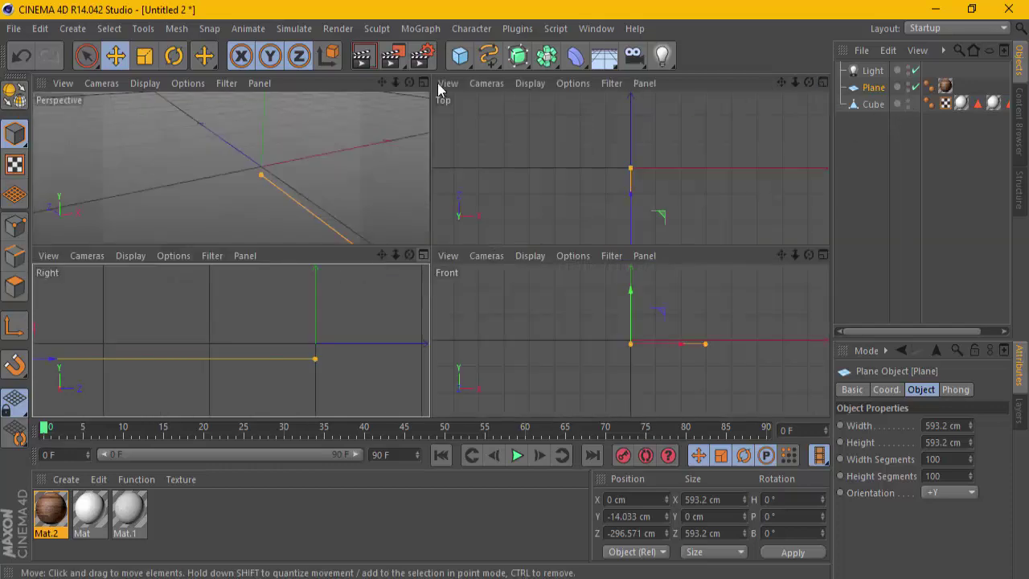
click(424, 82)
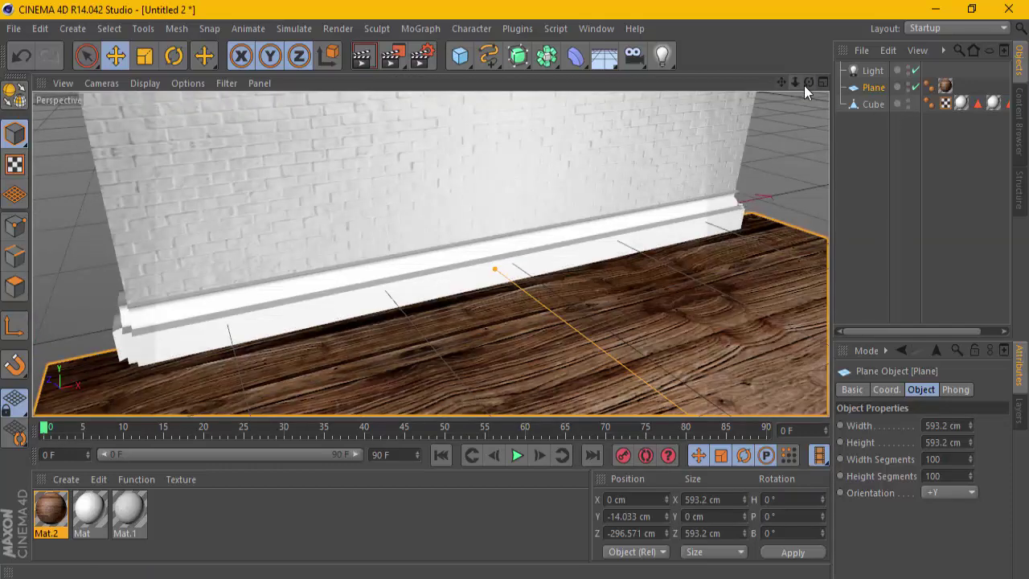
drag(804, 85, 515, 291)
drag(776, 88, 514, 290)
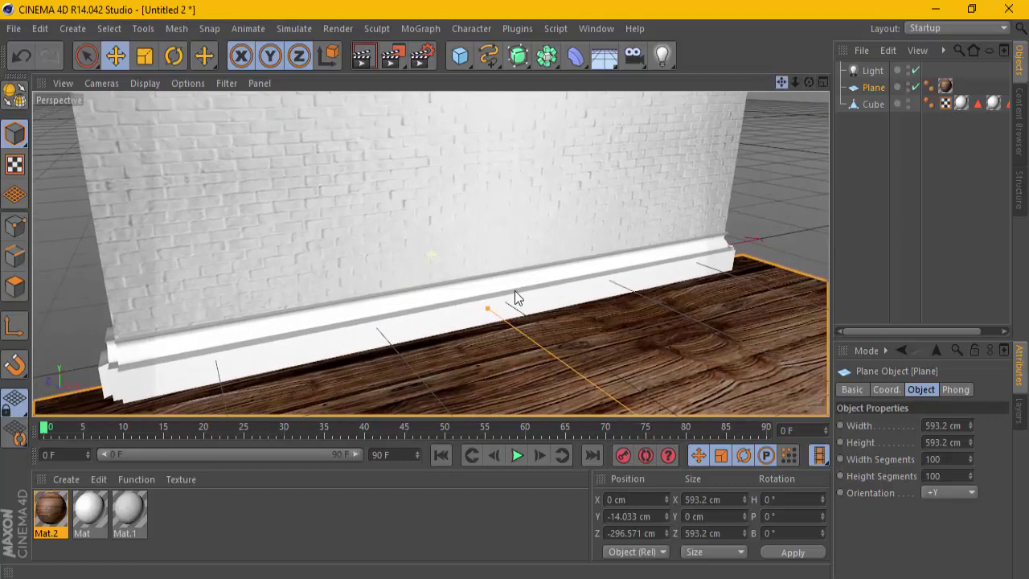
drag(806, 82, 781, 135)
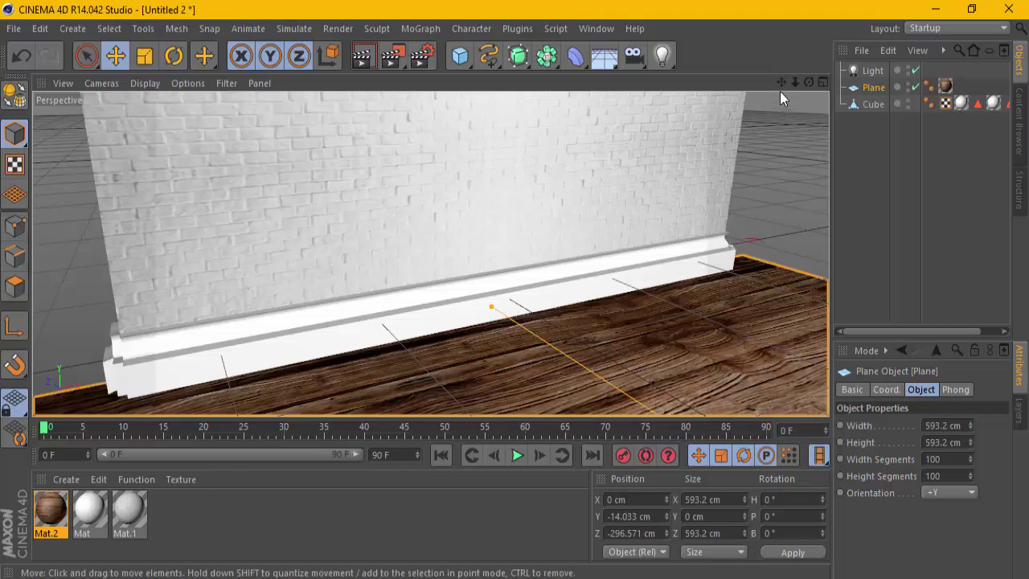
mouse_move(794, 82)
mouse_down()
mouse_move(514, 290)
mouse_move(737, 88)
mouse_up()
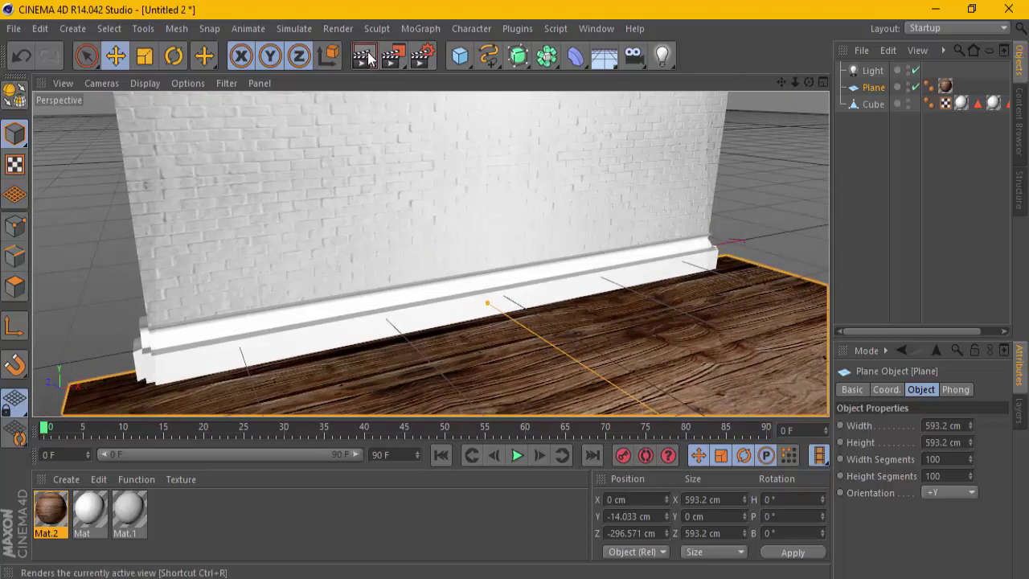
- Render a preview of the wall, then add a 200 cm cube and delete it again
drag(811, 82, 515, 291)
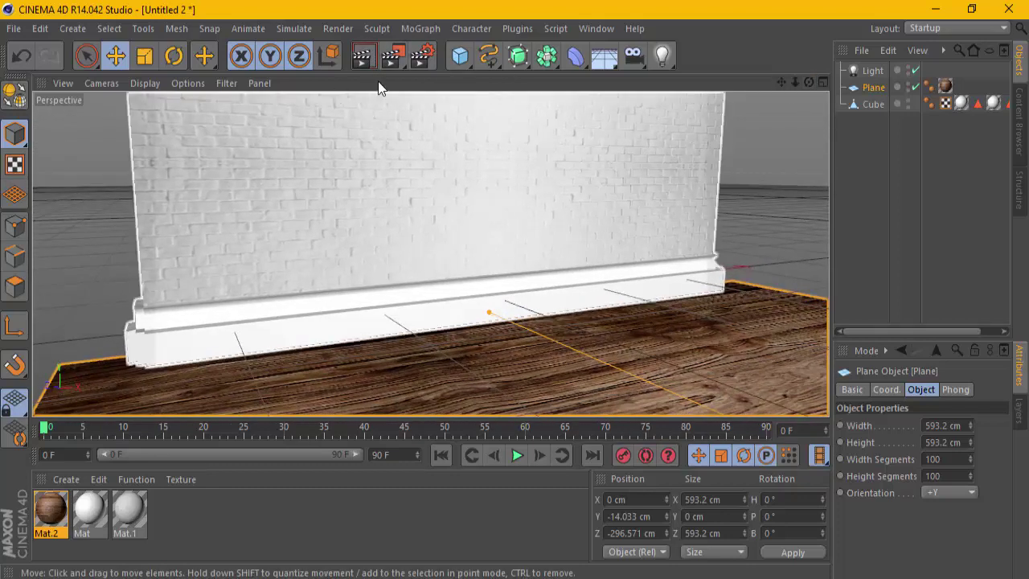
click(370, 57)
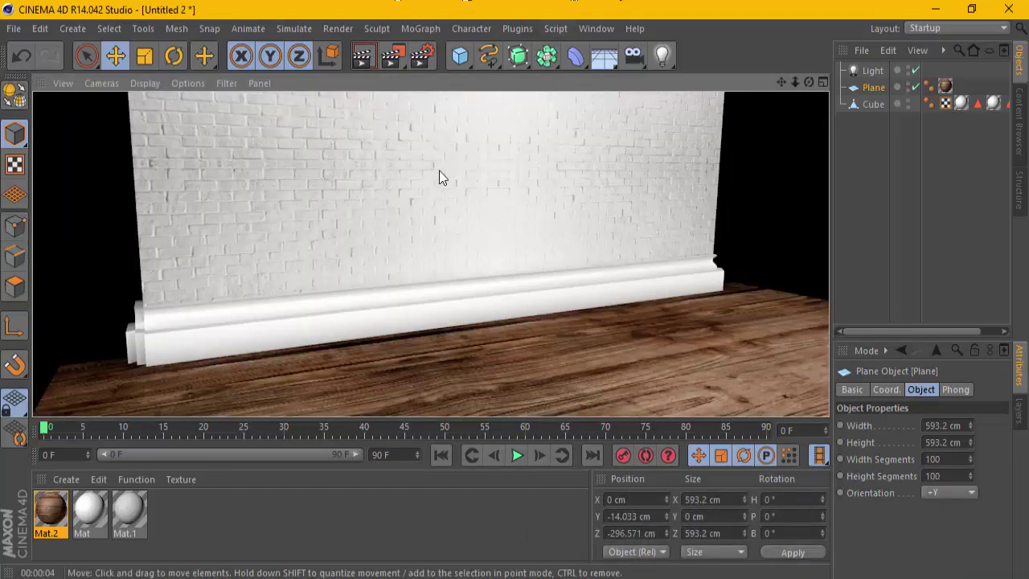
drag(471, 55, 599, 79)
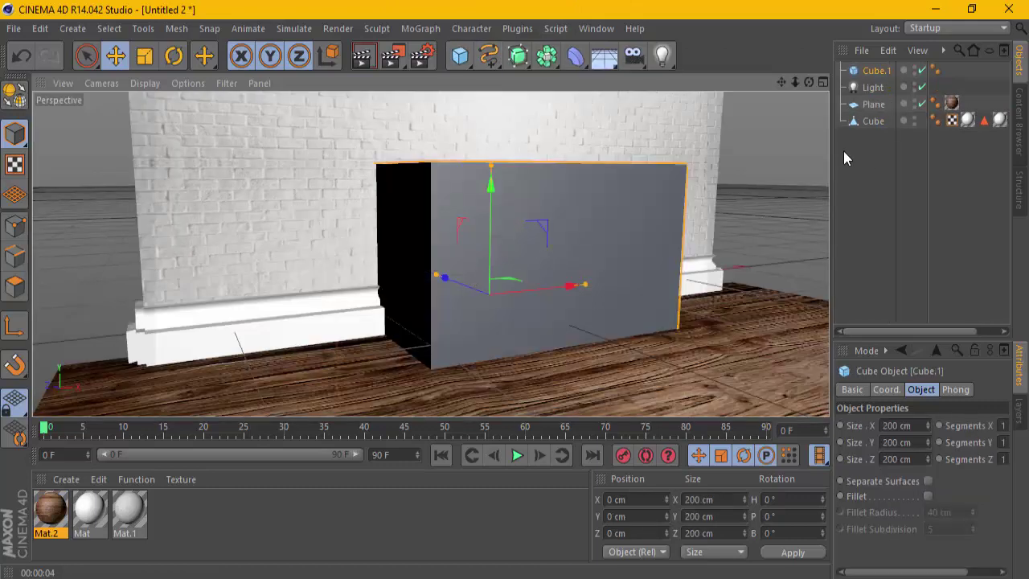
drag(833, 143, 731, 143)
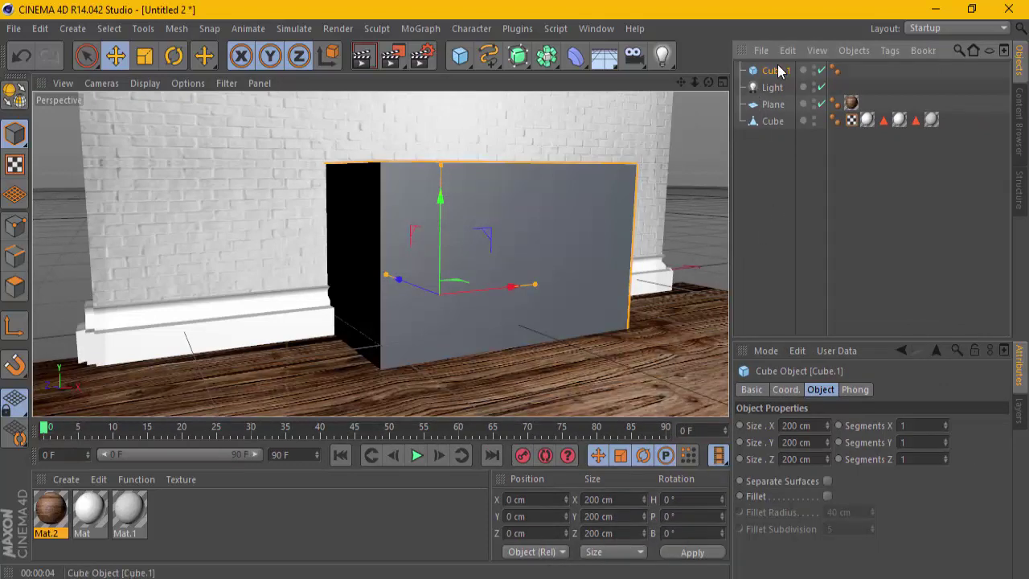
key(Delete)
- Add a Rectangle spline and push it back toward the brick wall
click(529, 51)
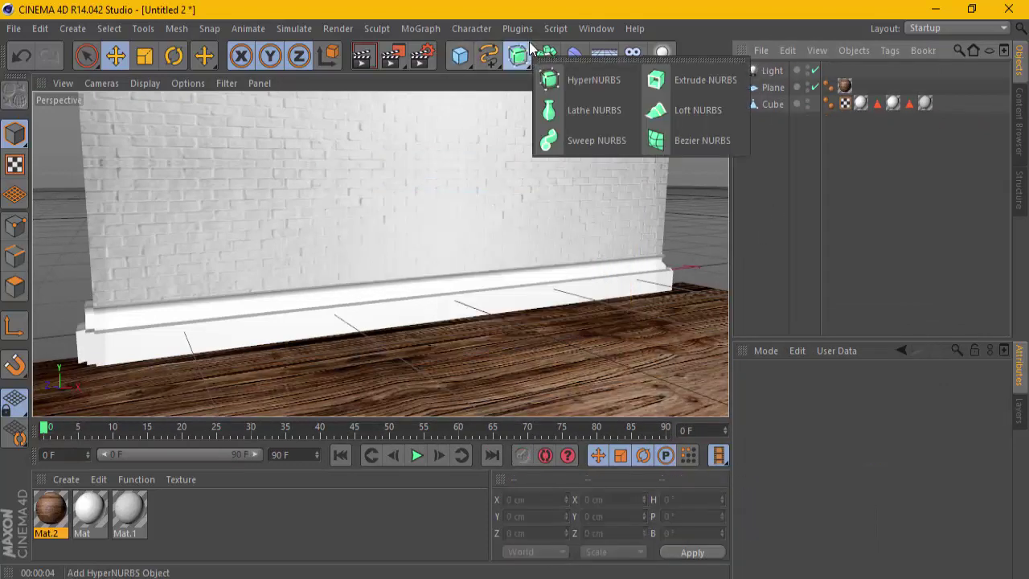
click(488, 55)
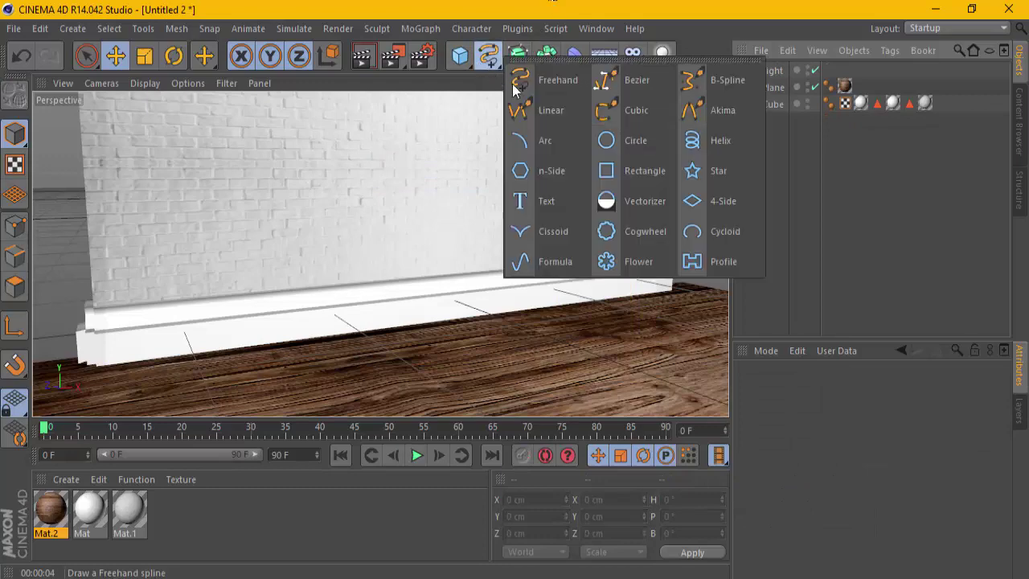
click(636, 171)
mouse_move(413, 285)
mouse_down()
mouse_move(472, 328)
mouse_move(437, 284)
mouse_move(467, 273)
mouse_up()
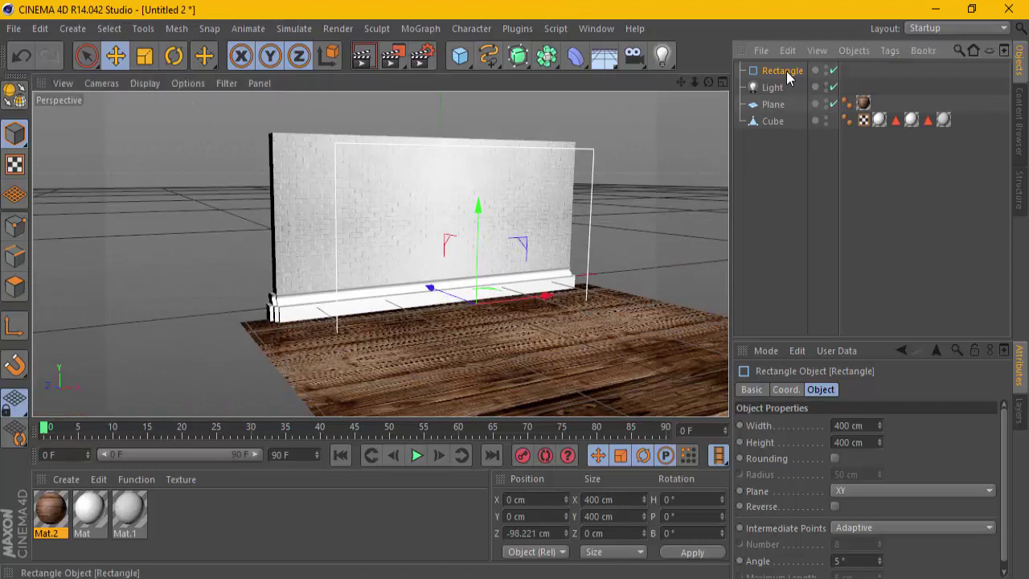
- Set the rectangle's width and height to 100 cm
drag(858, 339, 862, 254)
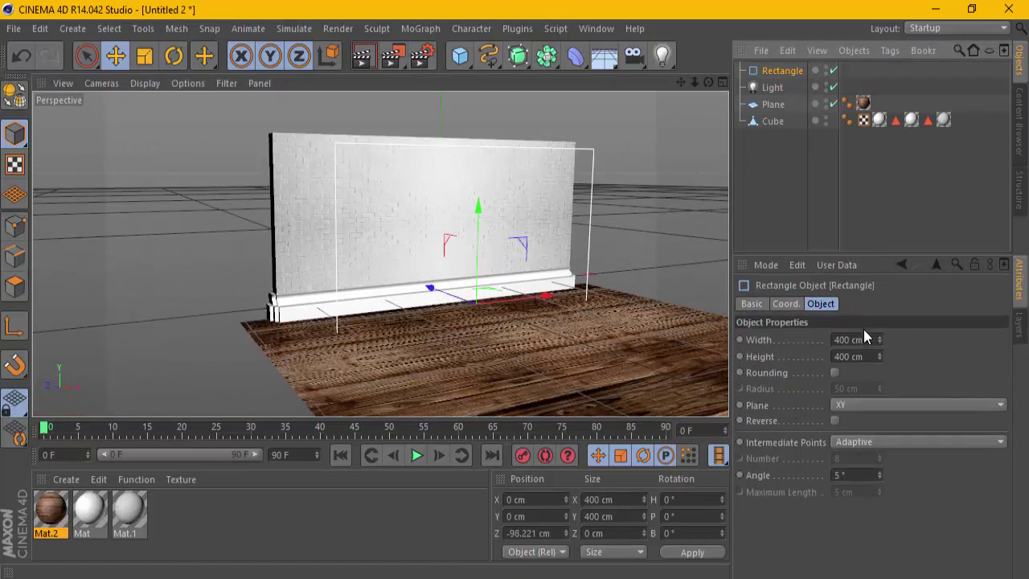
click(869, 339)
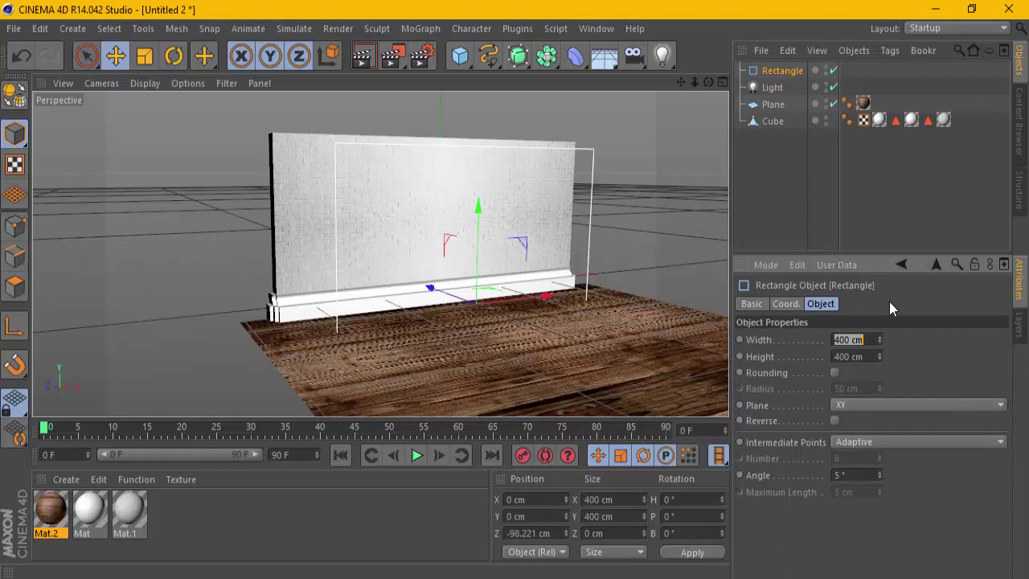
text(100)
key(Tab)
text(10)
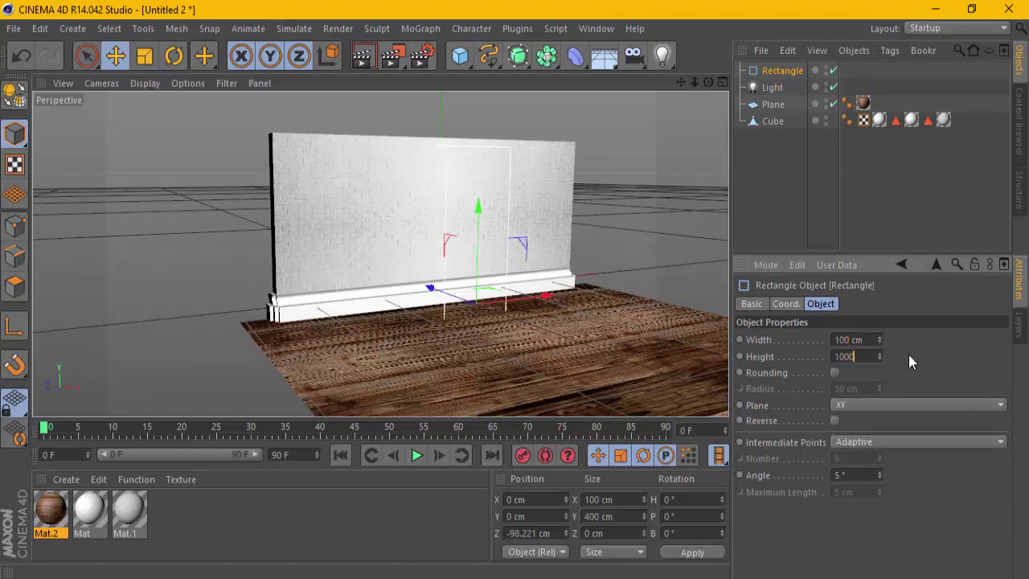
key(Return)
click(876, 356)
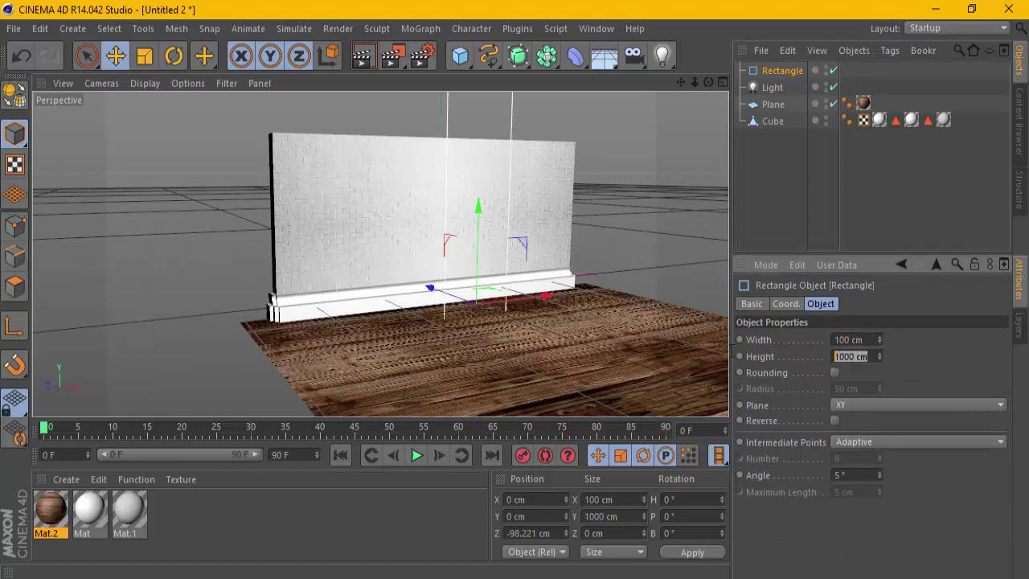
text(0)
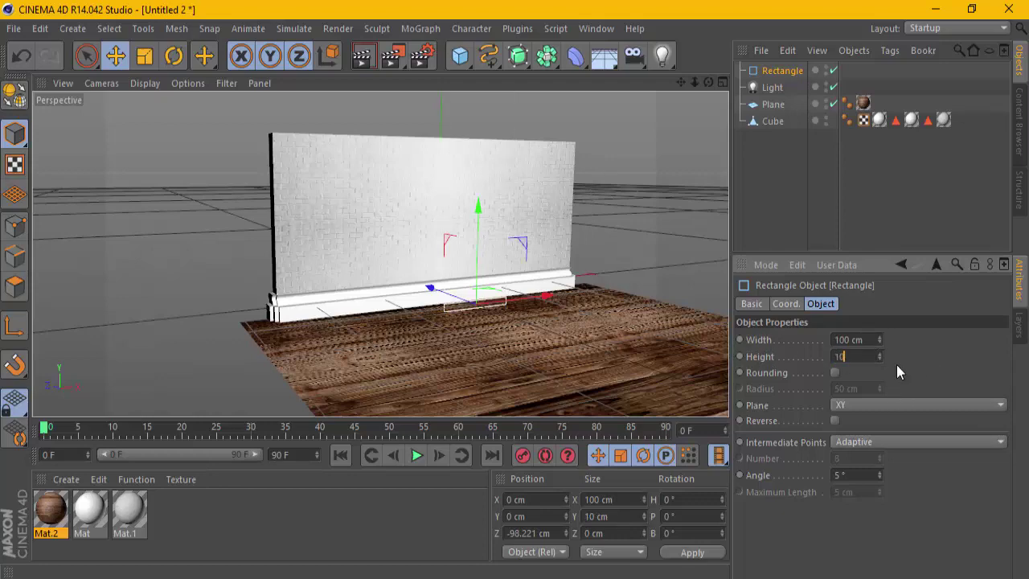
key(Return)
- Raise the rectangle up the wall to about Y 90 cm and set its width to 180 cm
scroll(591, 308, up, 5)
mouse_move(504, 299)
mouse_down()
mouse_move(439, 175)
mouse_move(439, 127)
mouse_up()
scroll(467, 151, up, 2)
scroll(467, 151, up, 1)
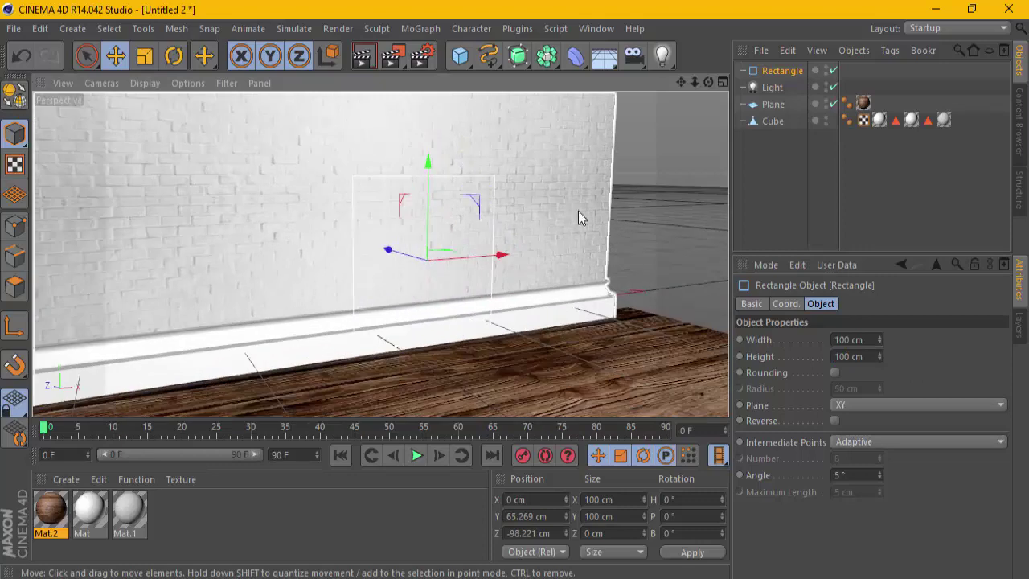
scroll(481, 266, up, 1)
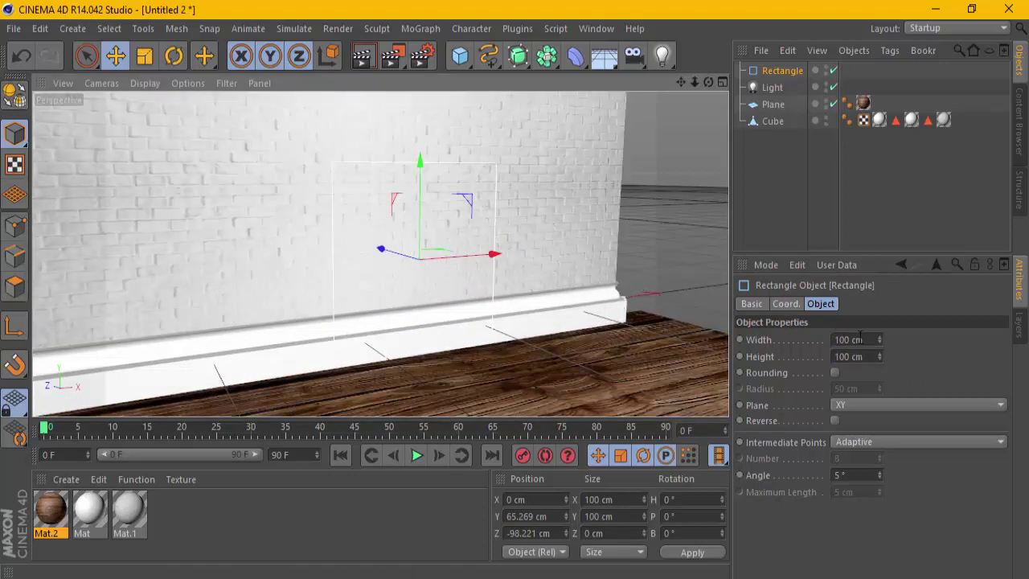
drag(880, 339, 878, 341)
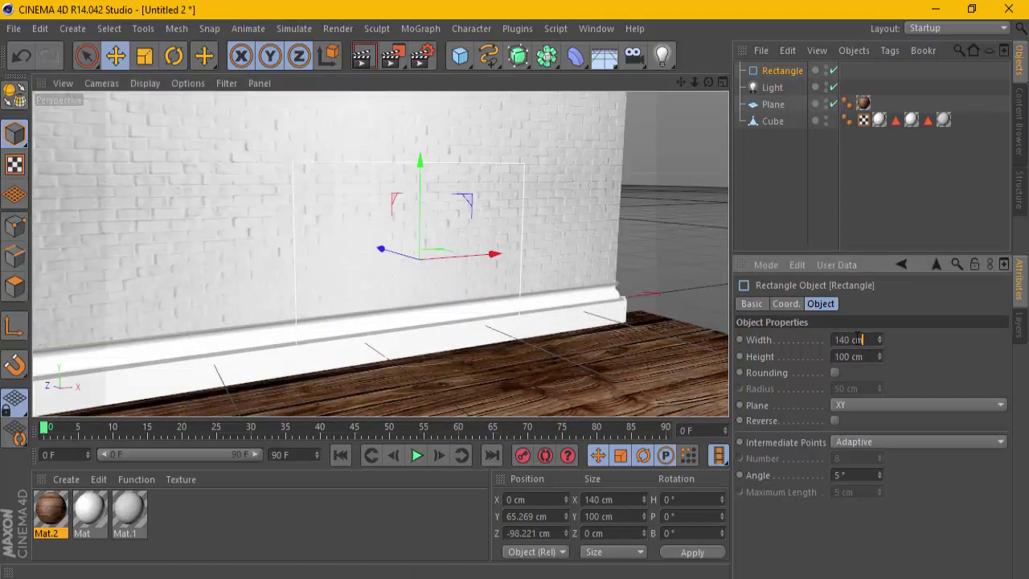
text(200)
key(Return)
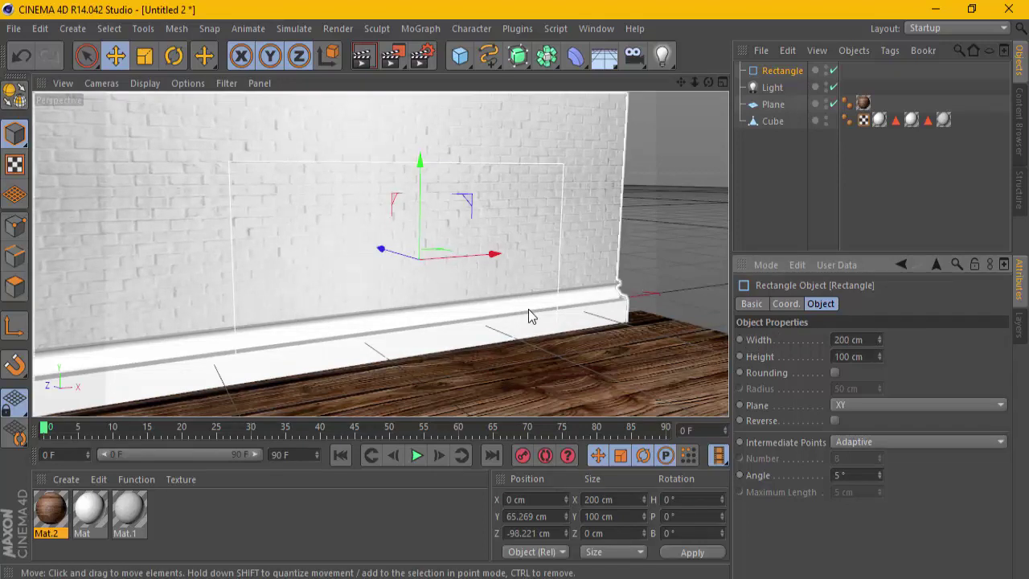
mouse_move(420, 163)
mouse_down()
mouse_move(419, 105)
mouse_move(418, 116)
mouse_up()
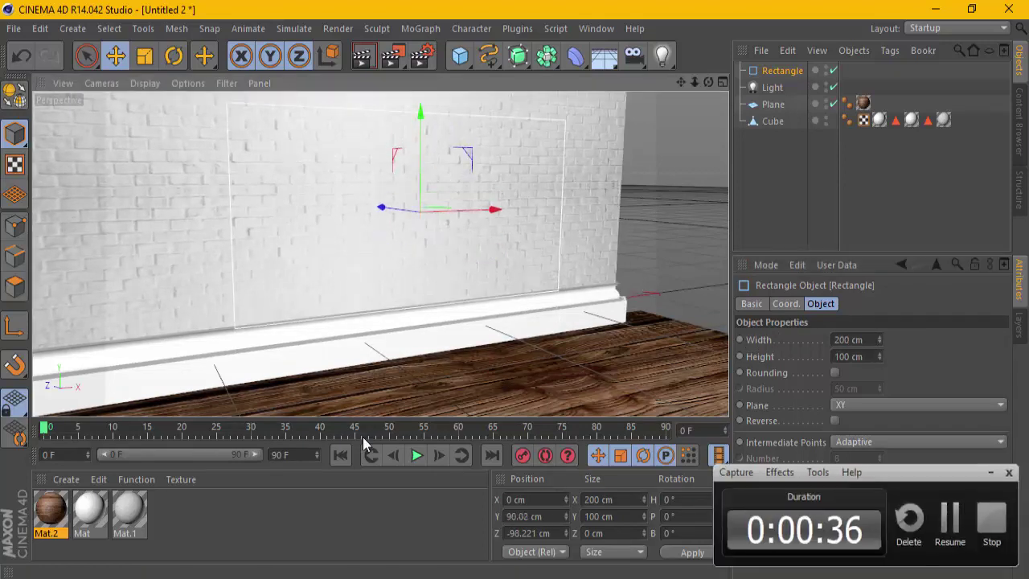
double_click(852, 339)
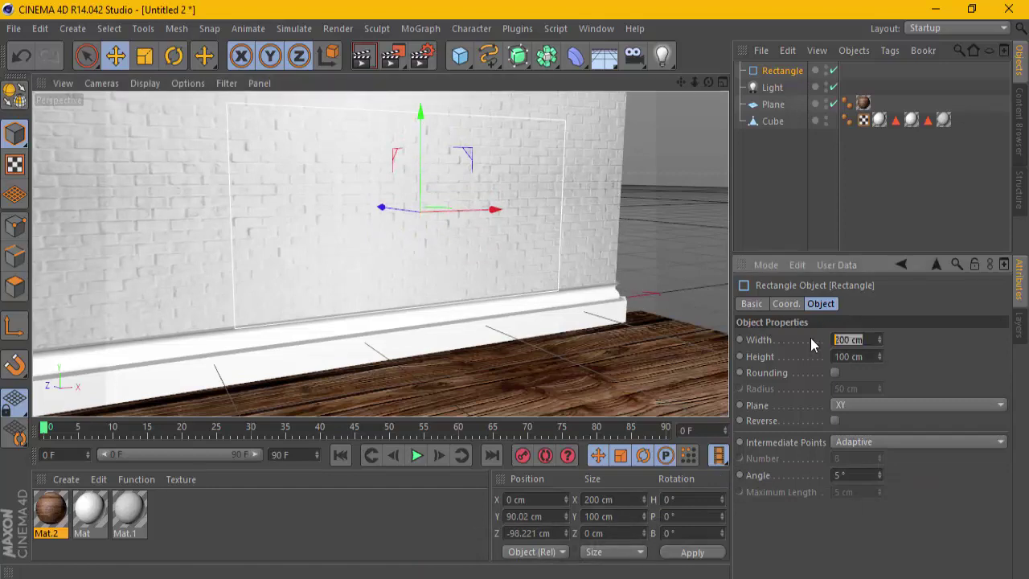
text(180)
key(Return)
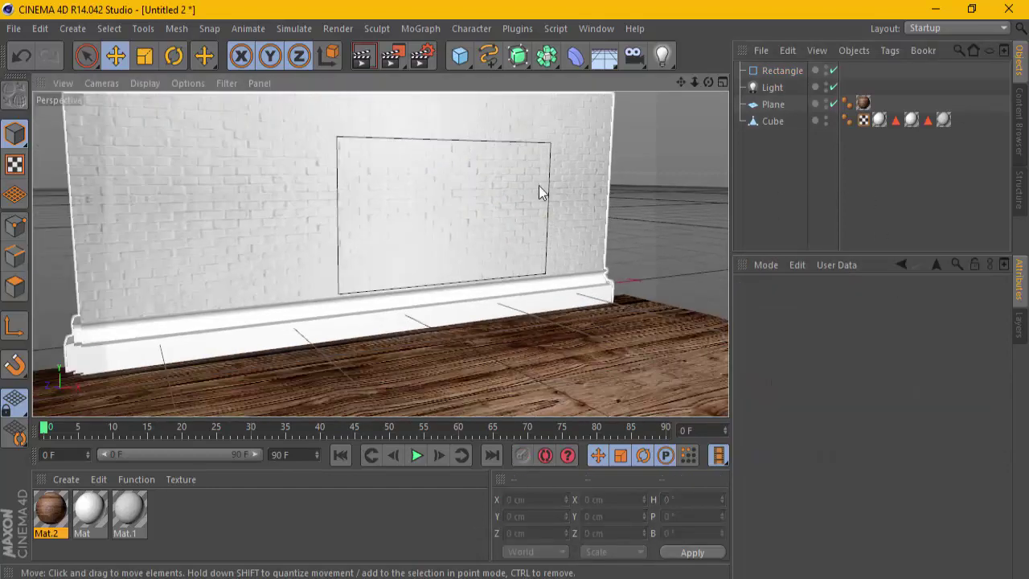
- Wrap the Rectangle in an Extrude NURBS, collapse it, and copy it as Extrude NURBS.1
click(756, 71)
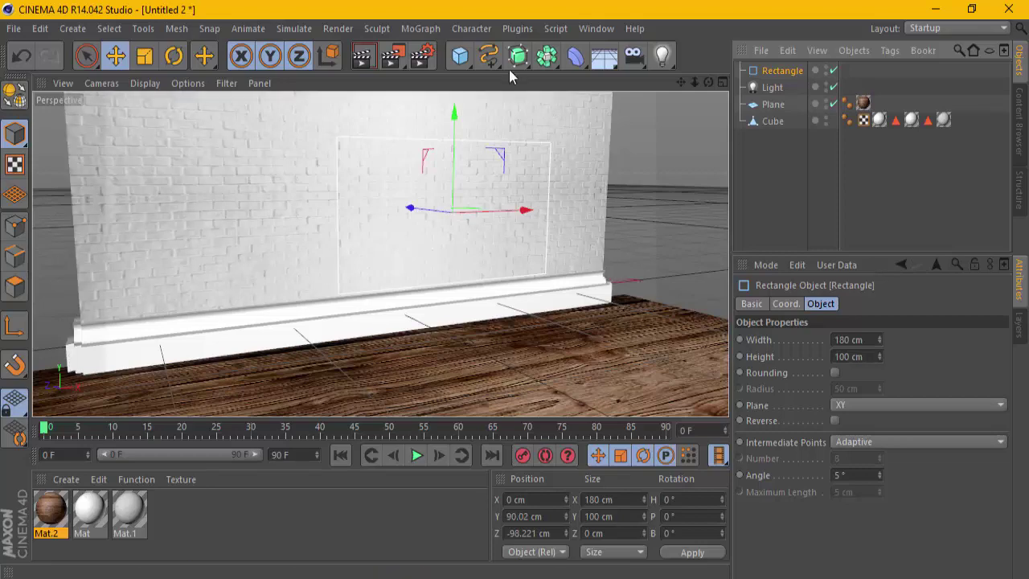
mouse_move(518, 54)
mouse_down()
mouse_move(716, 78)
mouse_move(784, 71)
mouse_up()
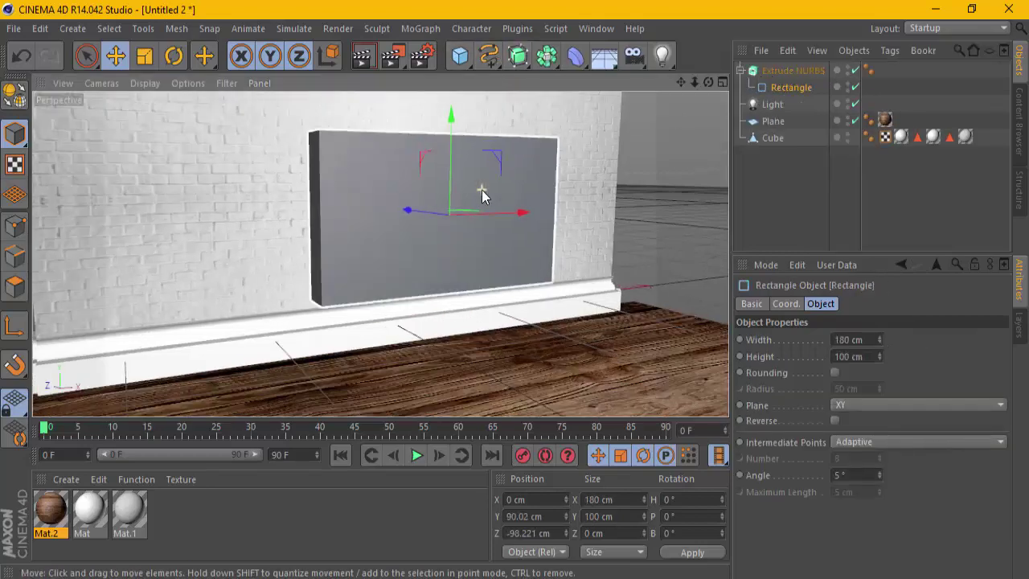
click(785, 71)
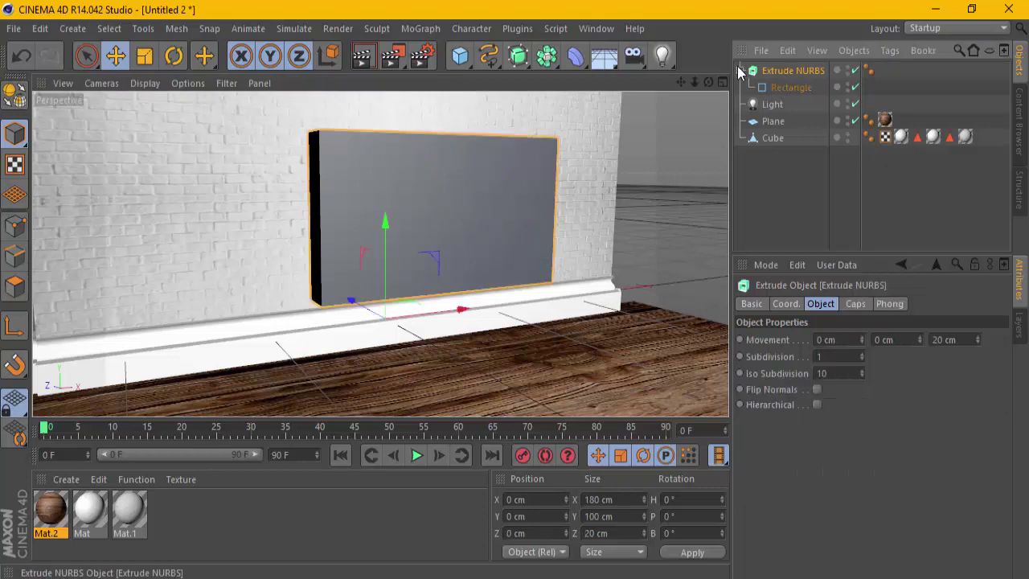
click(741, 71)
ctrl+drag(777, 80, 761, 83)
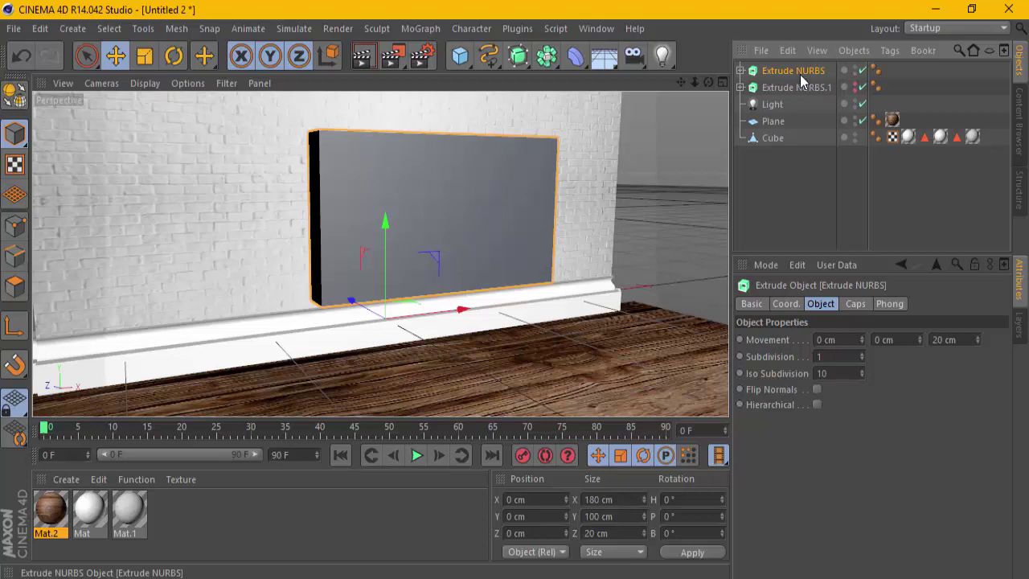
- Make the extrusion's start cap an Engraved fillet
click(856, 304)
click(866, 339)
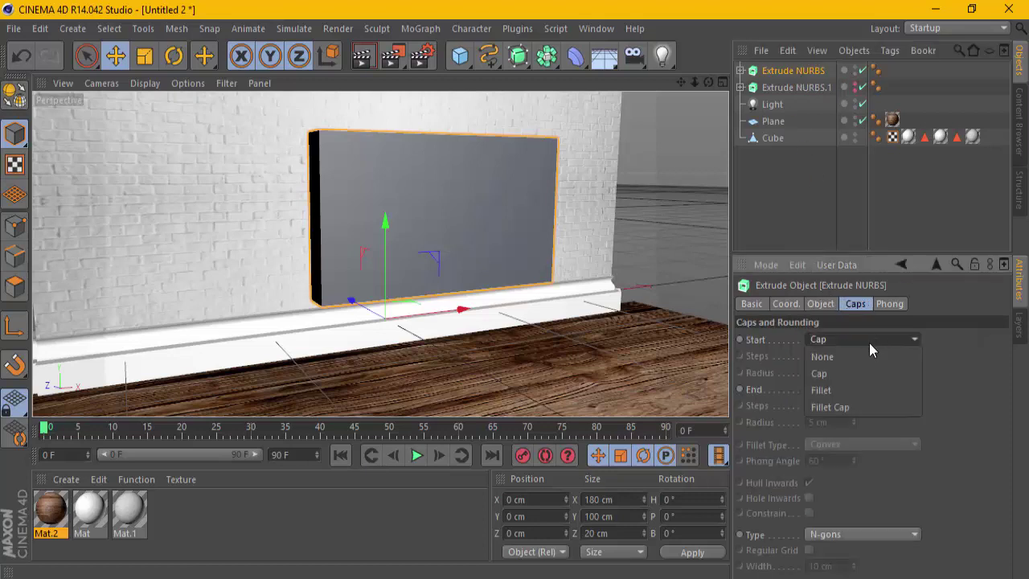
click(845, 390)
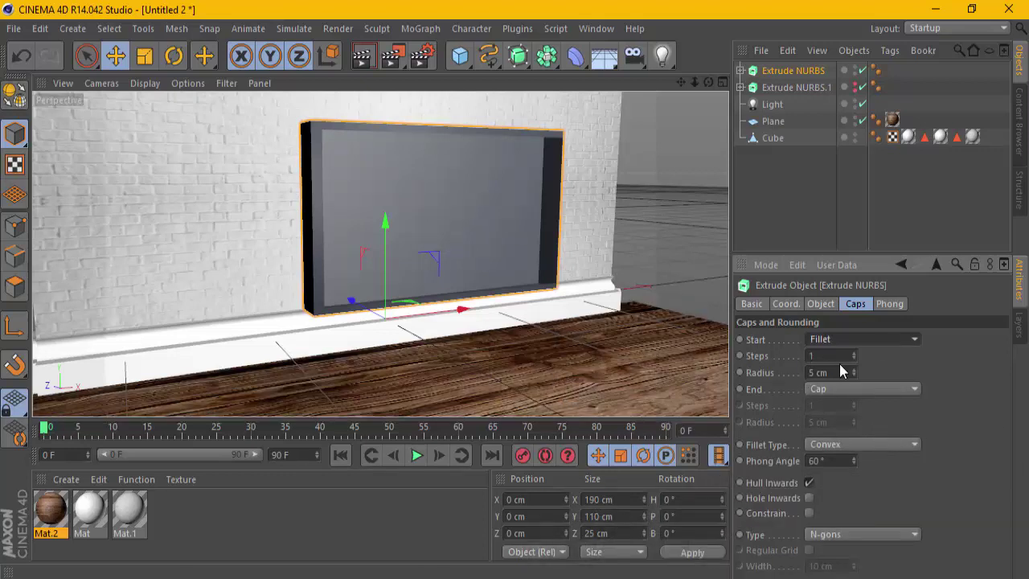
click(875, 444)
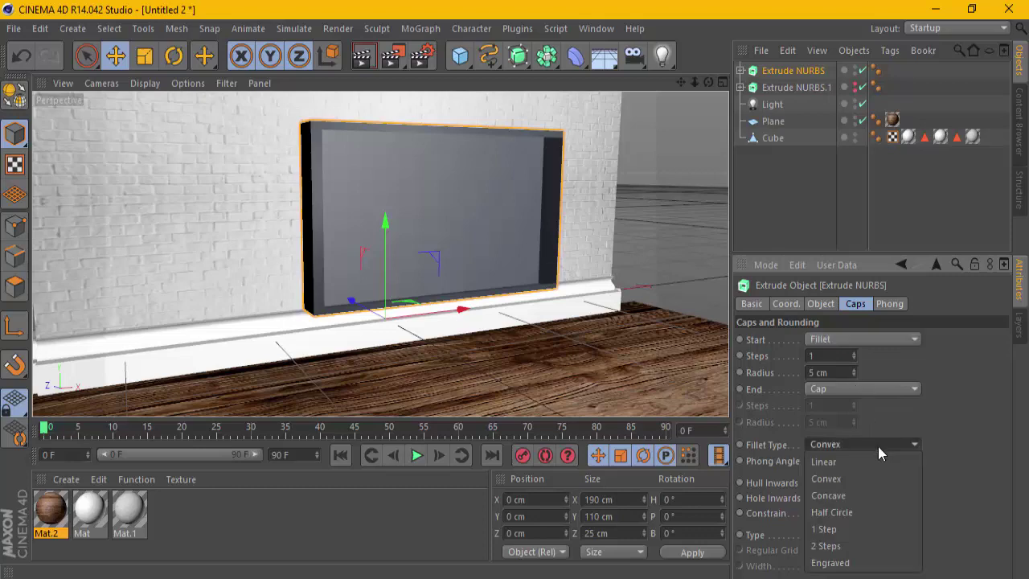
click(832, 563)
- Set the fillet radius to 5 cm with 5 steps, then render a frontal preview
scroll(411, 183, up, 2)
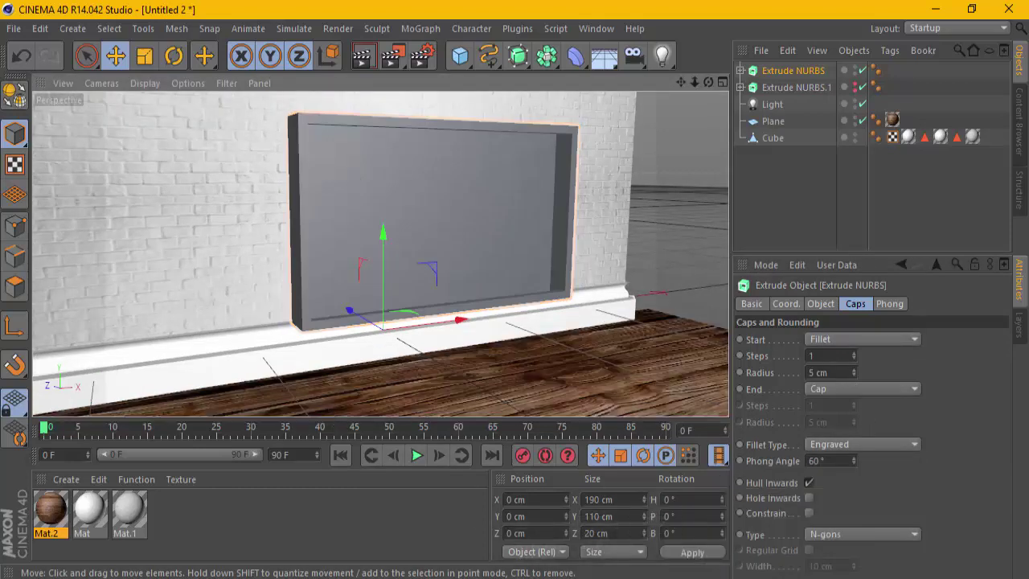
click(854, 369)
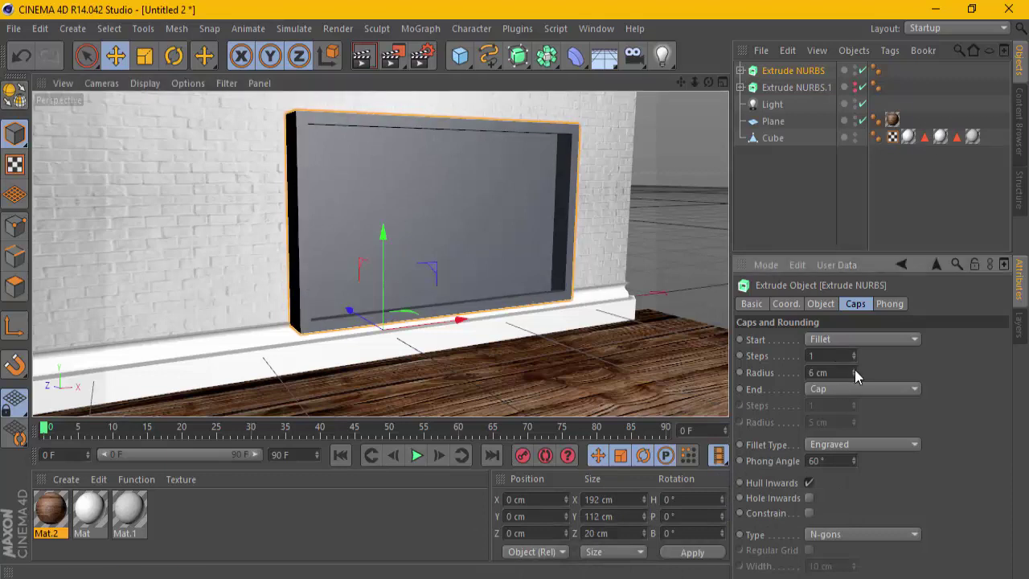
click(854, 376)
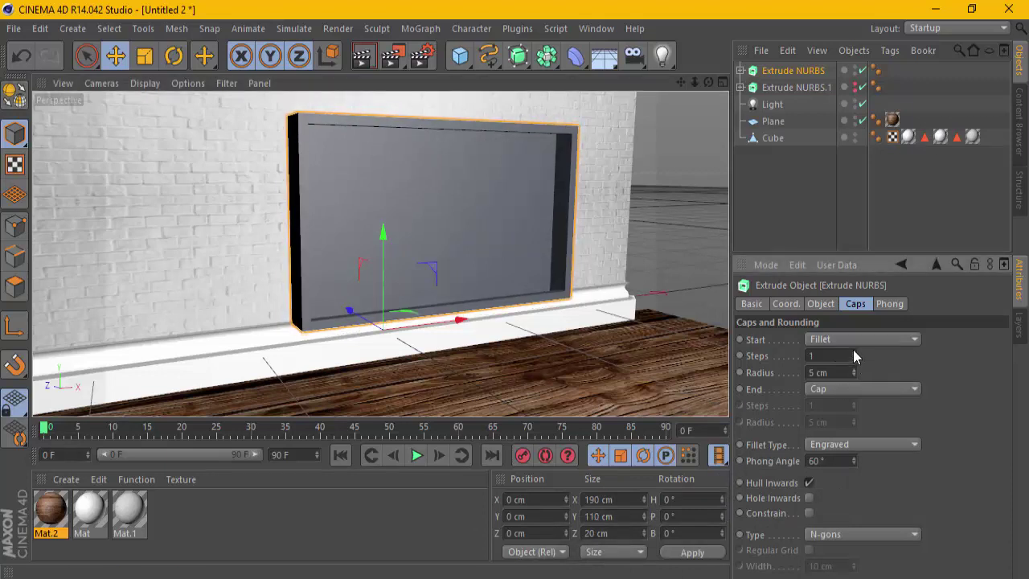
click(853, 352)
drag(709, 82, 511, 290)
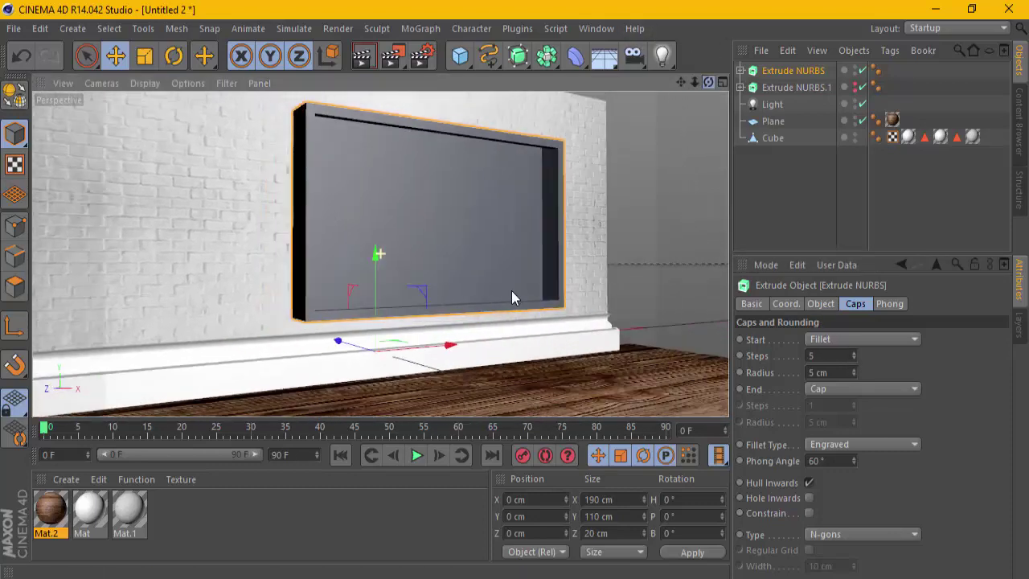
click(362, 54)
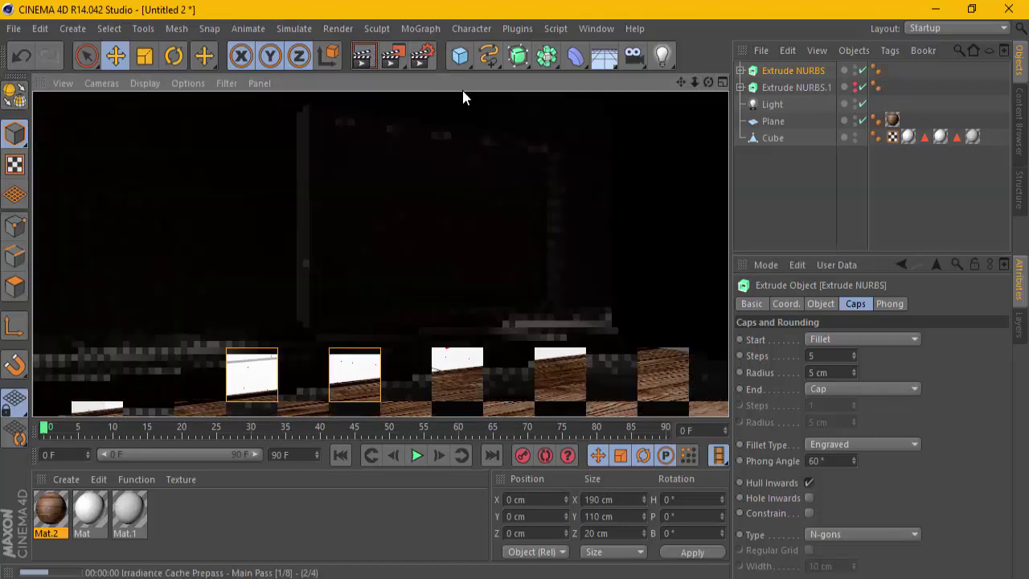
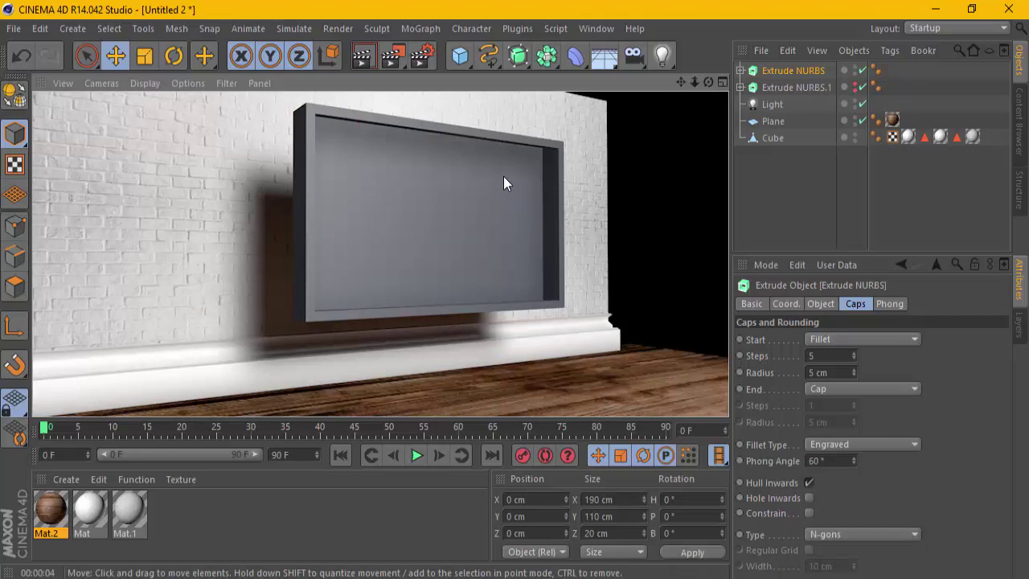
- Set the TV frame's extrusion depth (Movement Z) to 10 cm
click(503, 176)
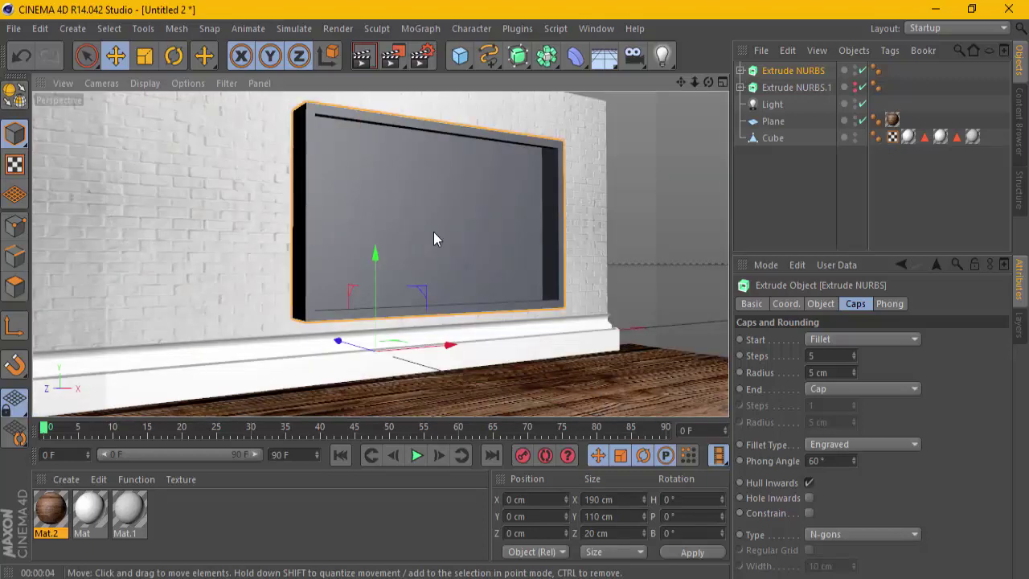
click(829, 306)
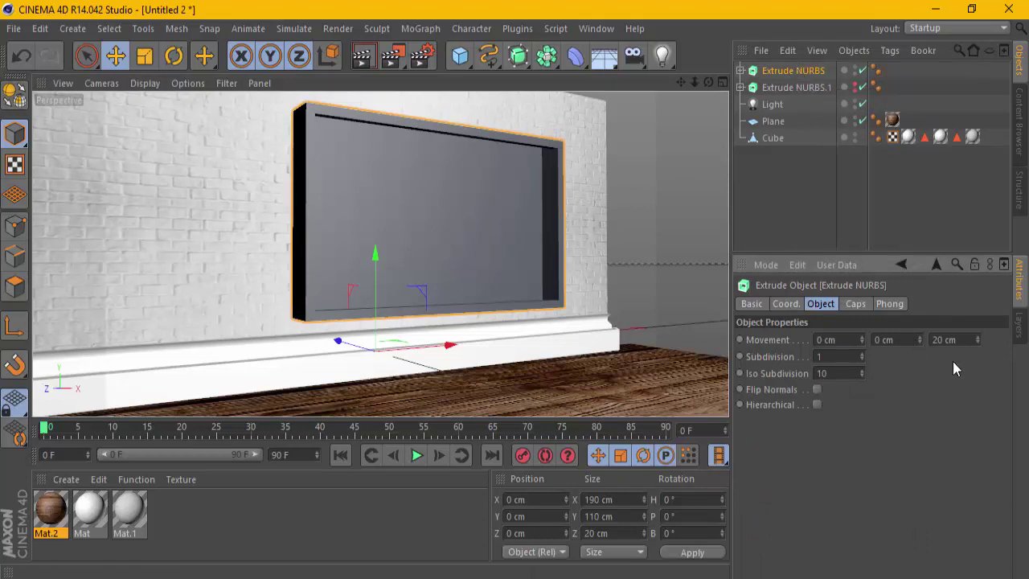
key(ctrl+a)
text(10)
click(849, 204)
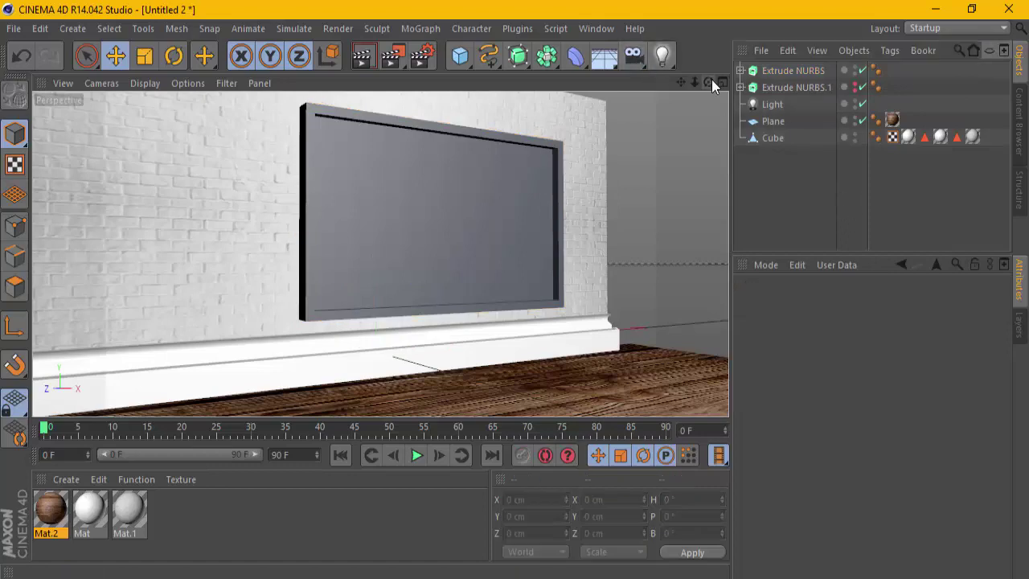
- Delete the second extruded object, Extrude NURBS.1
mouse_move(709, 81)
mouse_down()
mouse_move(515, 296)
mouse_move(775, 87)
mouse_up()
click(795, 87)
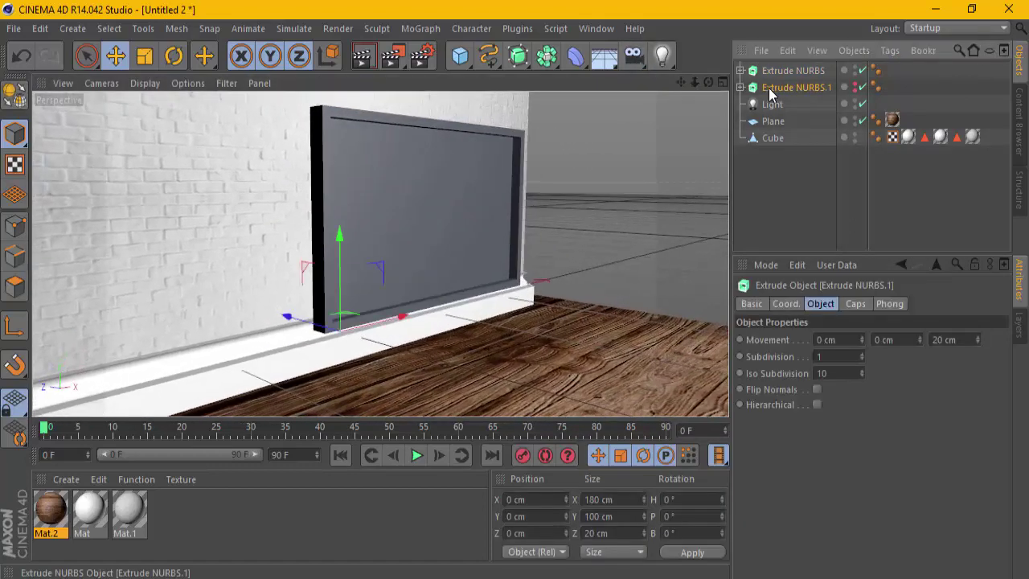
key(Delete)
drag(708, 81, 442, 209)
mouse_move(708, 81)
mouse_down()
mouse_move(516, 295)
mouse_move(489, 232)
mouse_move(457, 197)
mouse_up()
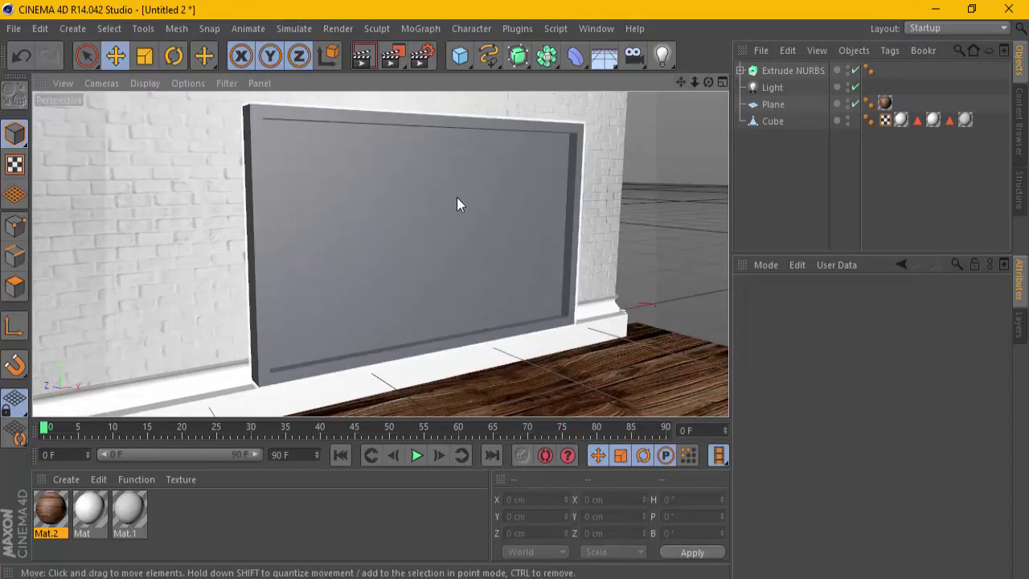
- Add a new cube and raise it up to the frame's height
click(469, 127)
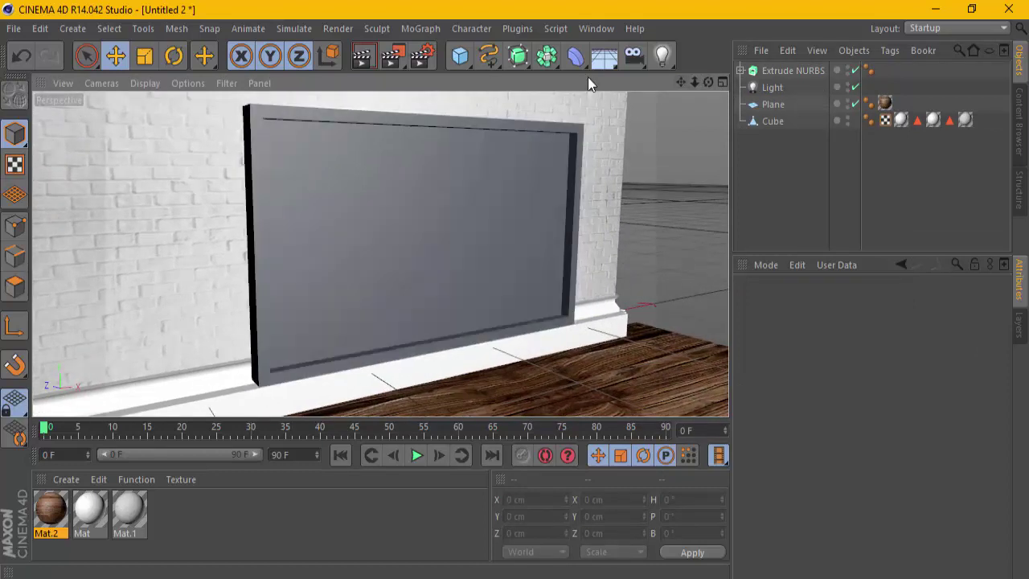
click(460, 55)
click(579, 81)
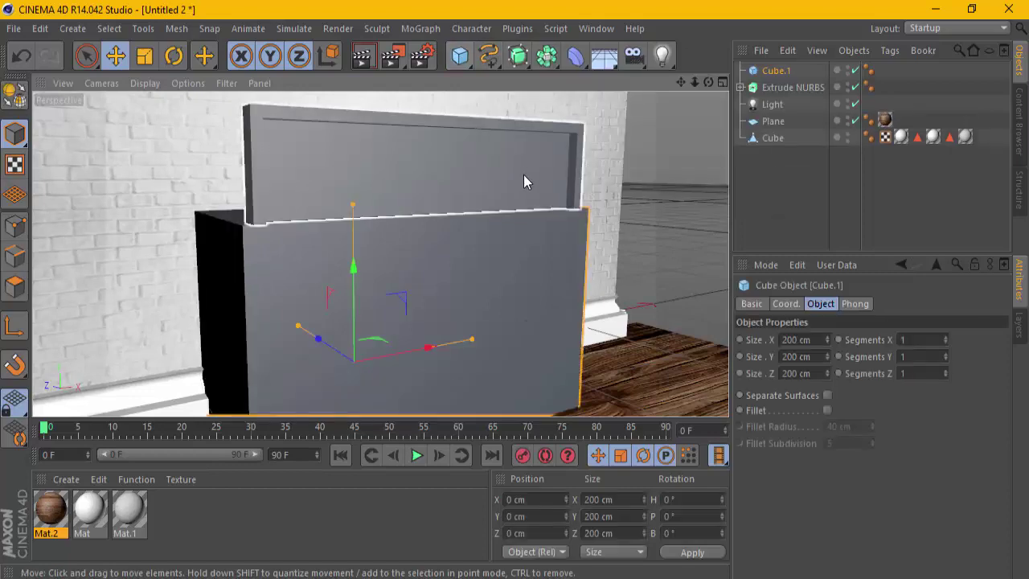
drag(354, 255, 320, 99)
scroll(361, 201, down, 3)
scroll(369, 220, down, 2)
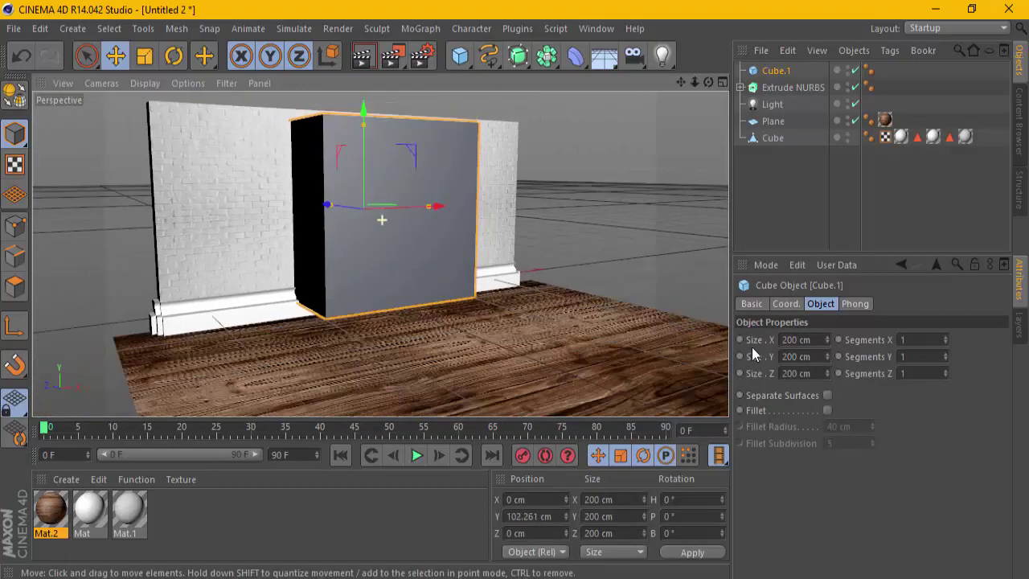
- Size the cube as a thin 180 × 106 × 5 cm panel inside the frame
drag(826, 348, 826, 373)
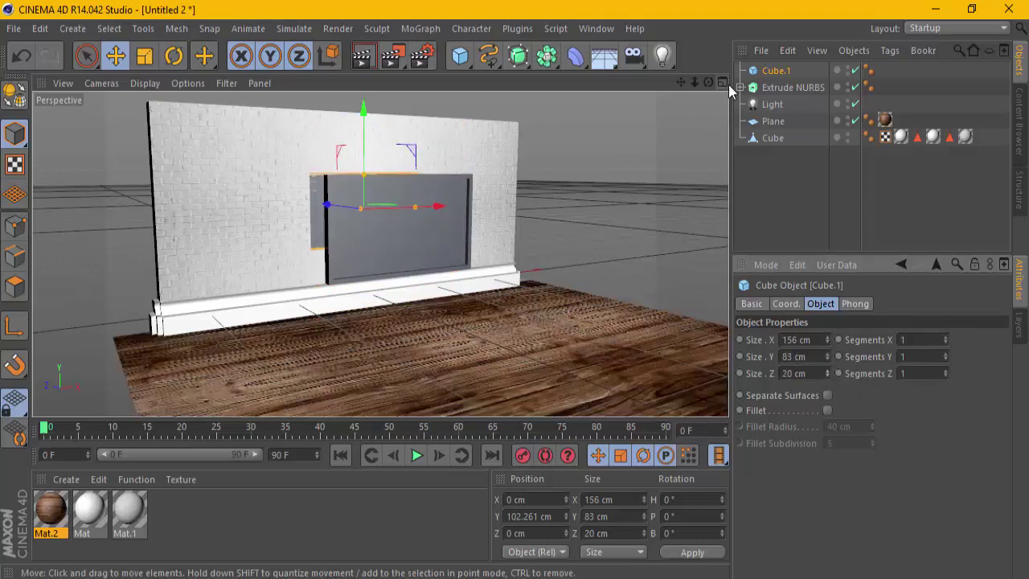
alt+drag(509, 297, 562, 293)
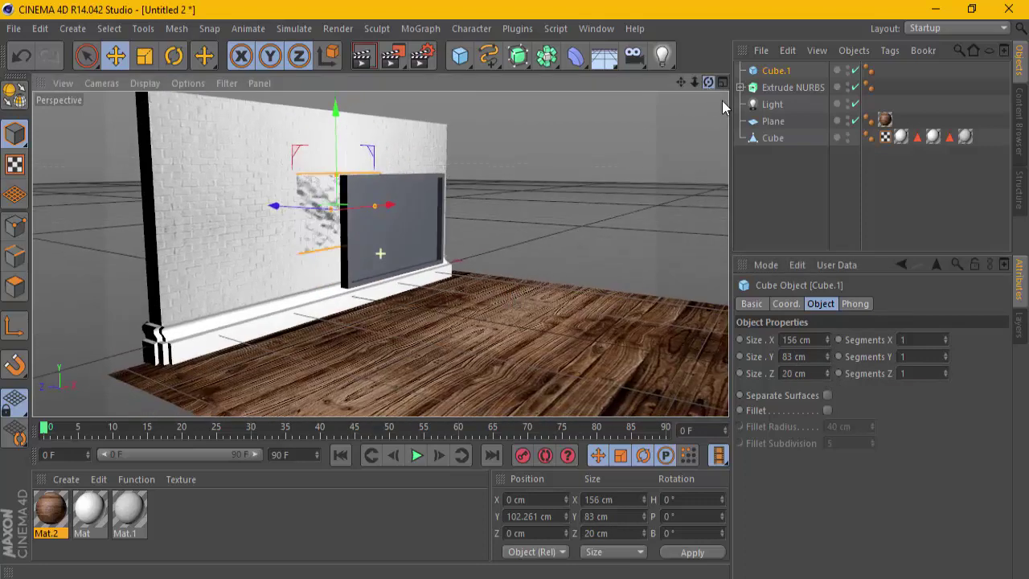
click(820, 357)
text(10)
key(Return)
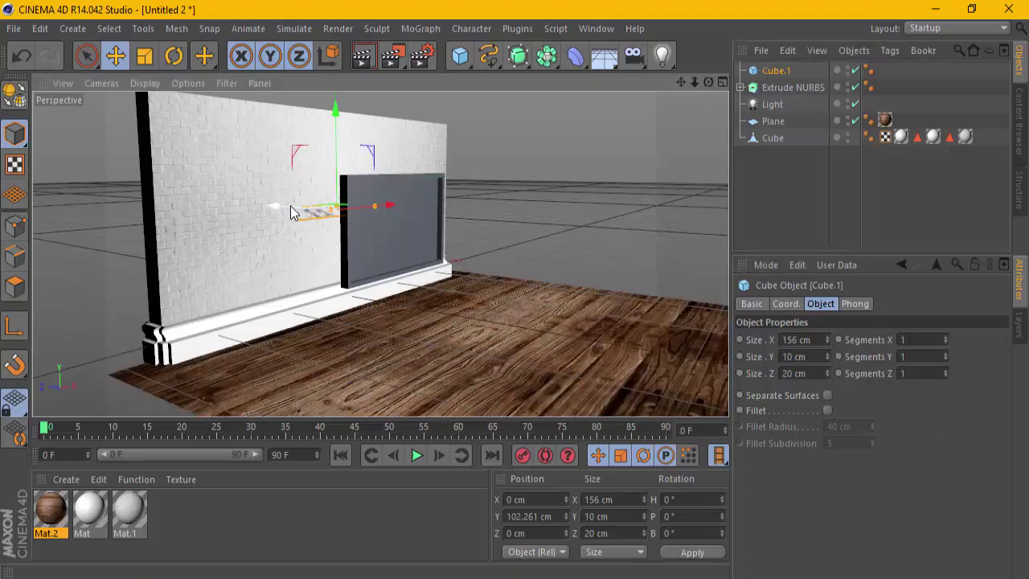
drag(286, 206, 358, 217)
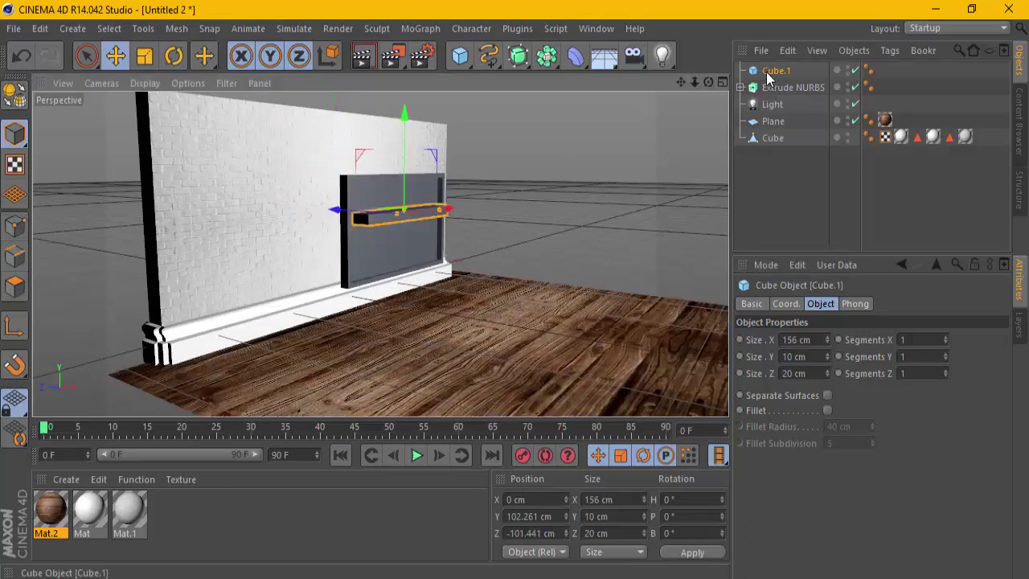
click(796, 373)
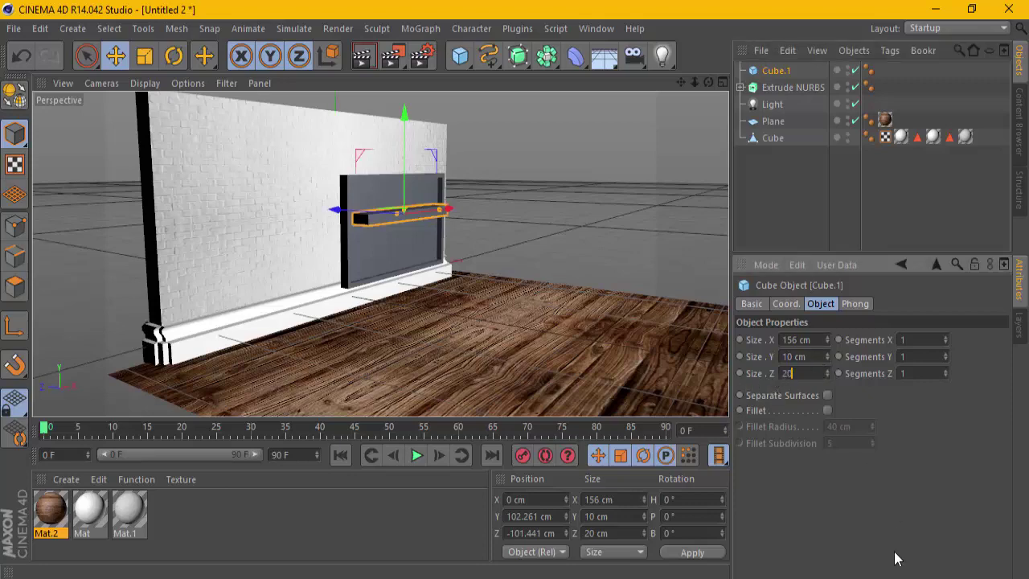
text(0)
key(Return)
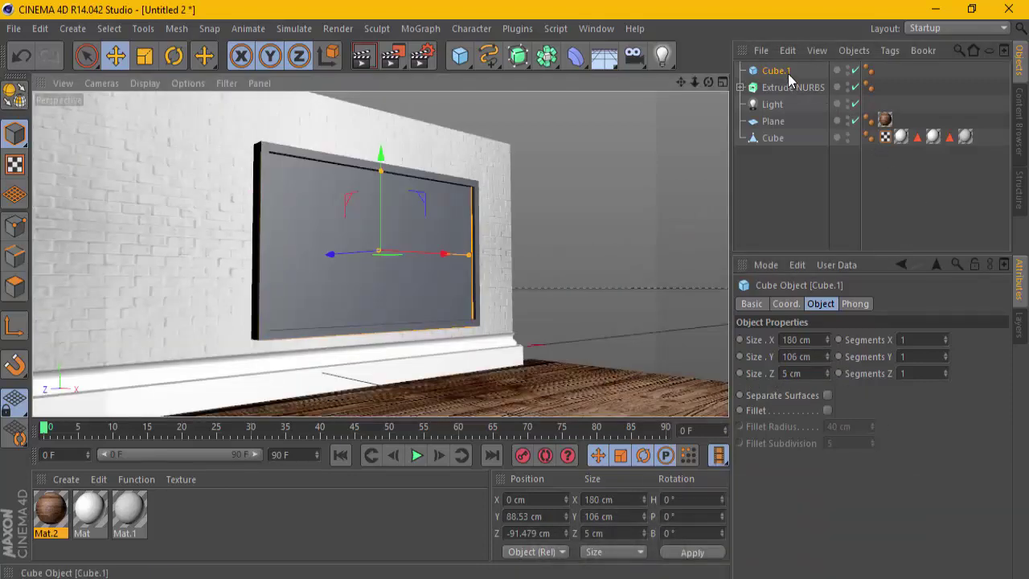
- Switch the viewport to Gouraud Shading (Lines) to overlay wireframes
click(804, 339)
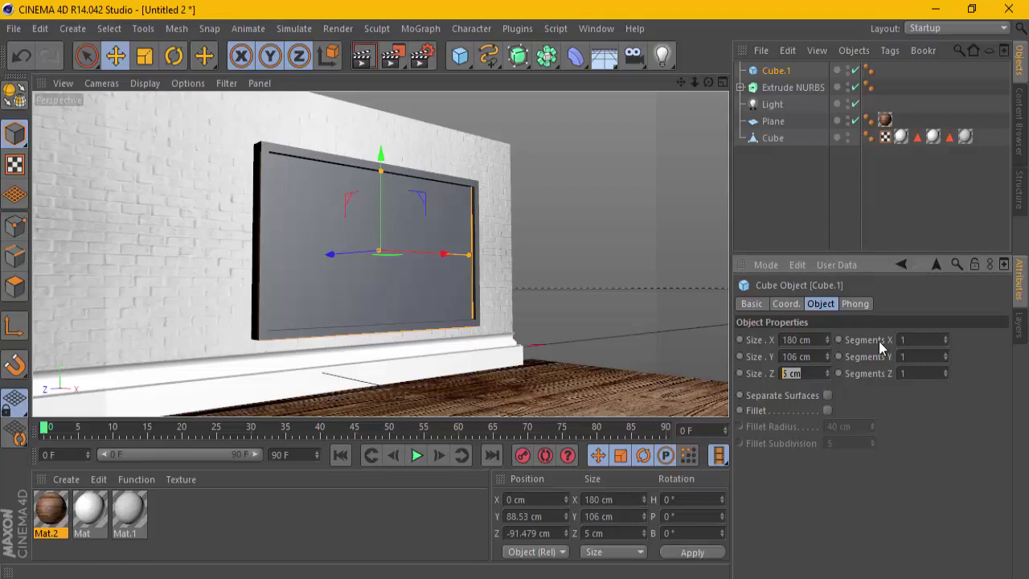
click(144, 83)
click(160, 122)
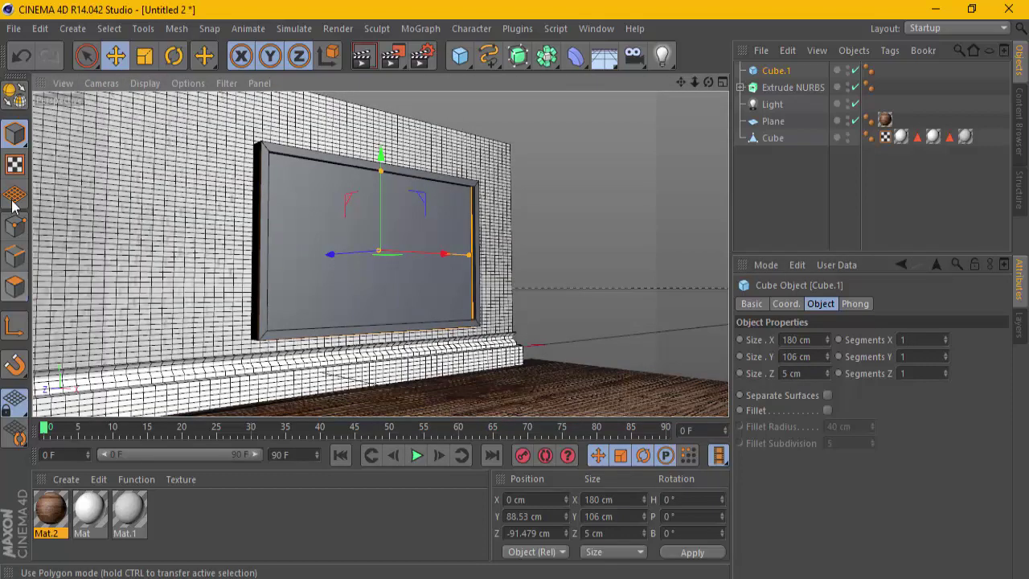
click(15, 133)
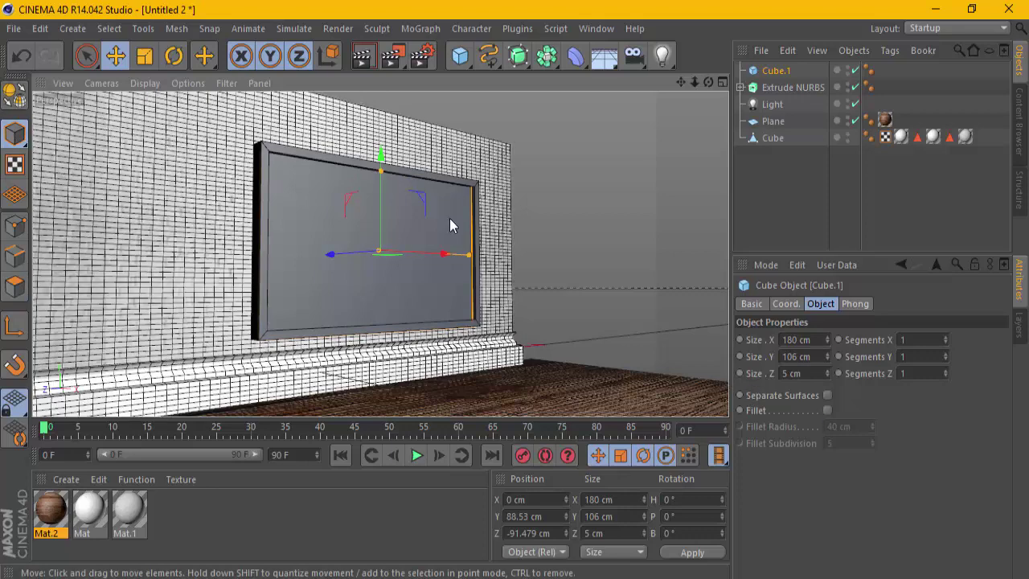
- Set the panel's segments to 10 in X, 12 in Y and 10 in Z
scroll(315, 278, up, 2)
scroll(316, 277, up, 2)
scroll(315, 278, up, 1)
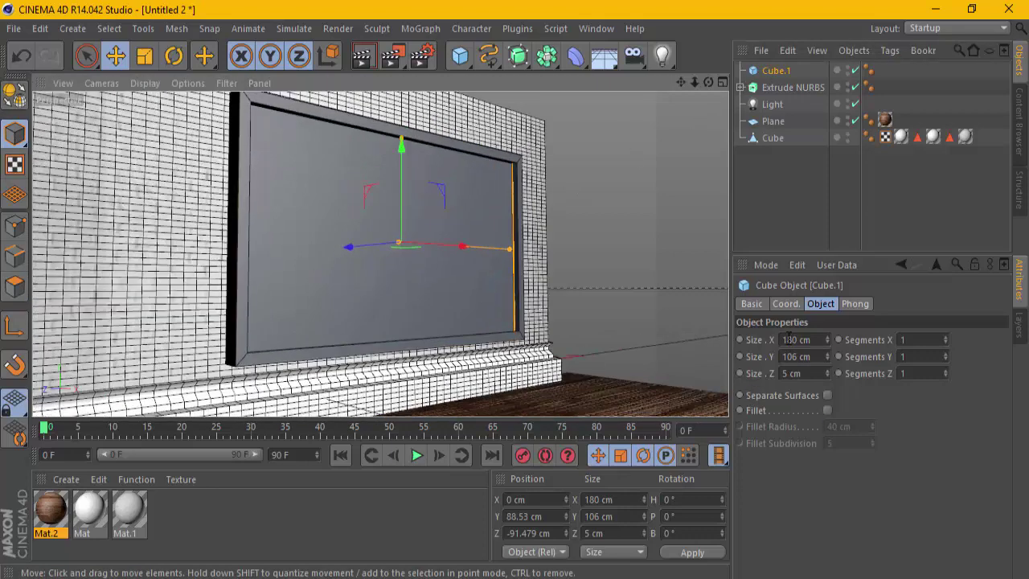
click(933, 339)
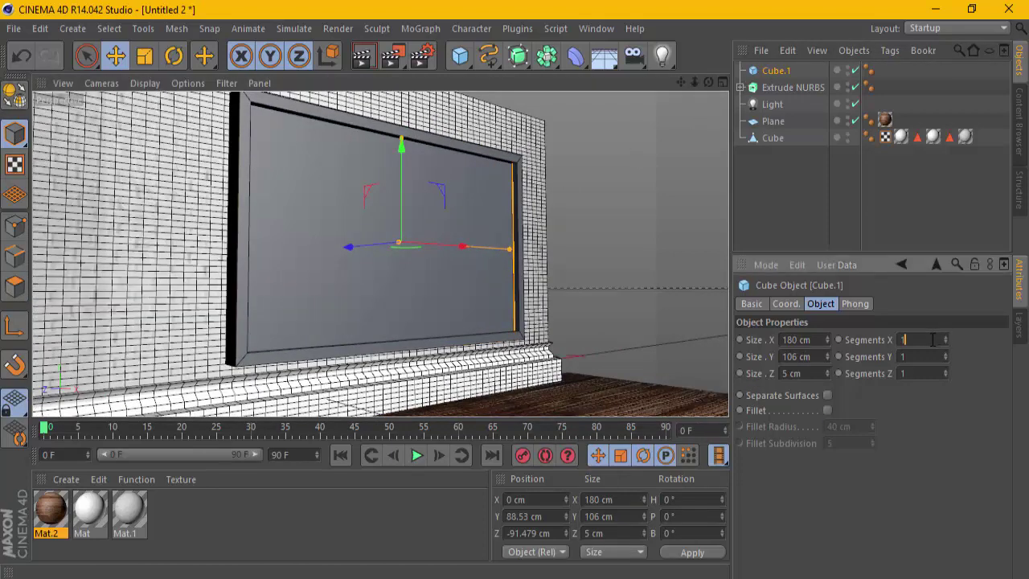
text(0)
key(Return)
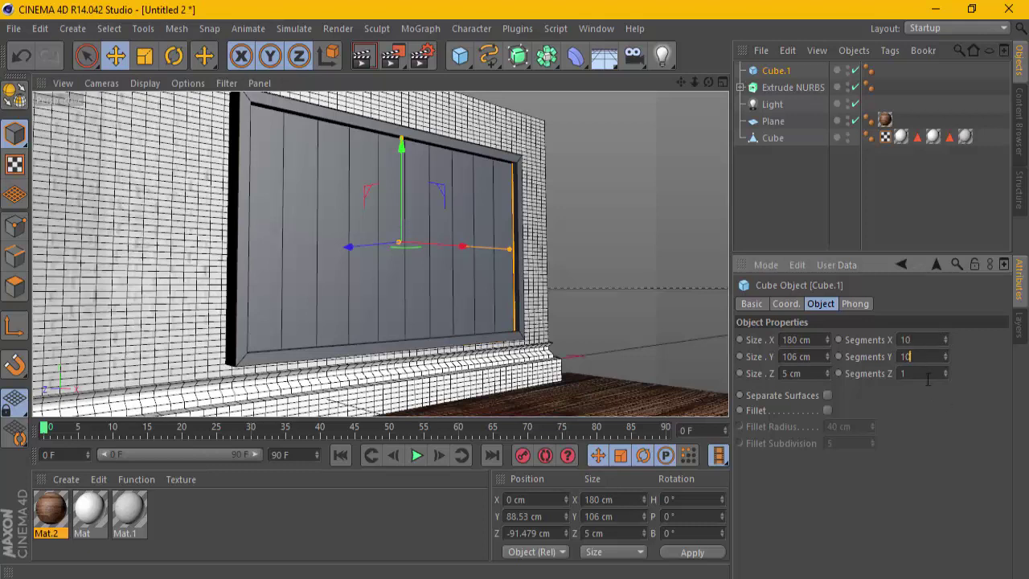
click(928, 377)
text(0)
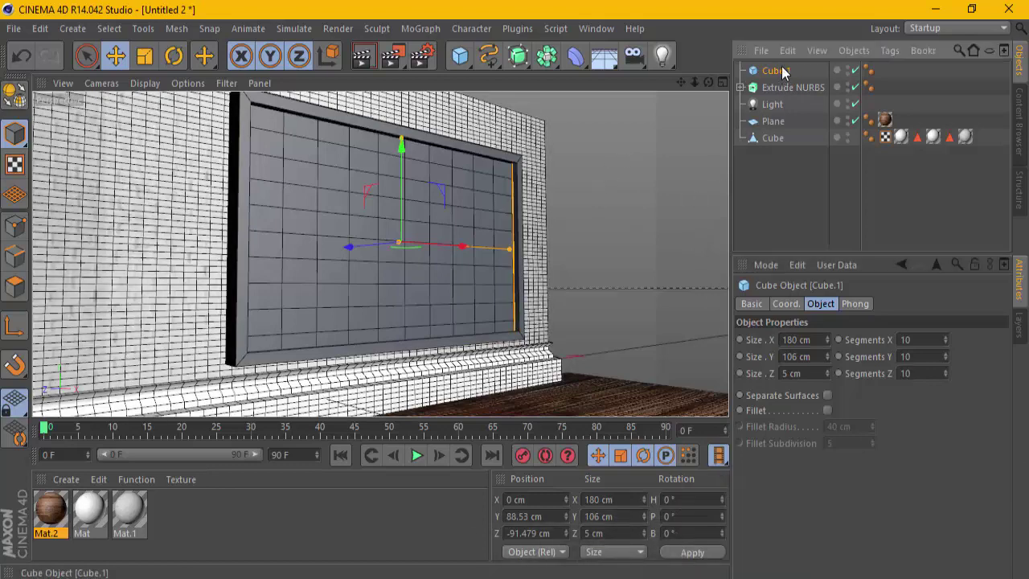
click(945, 337)
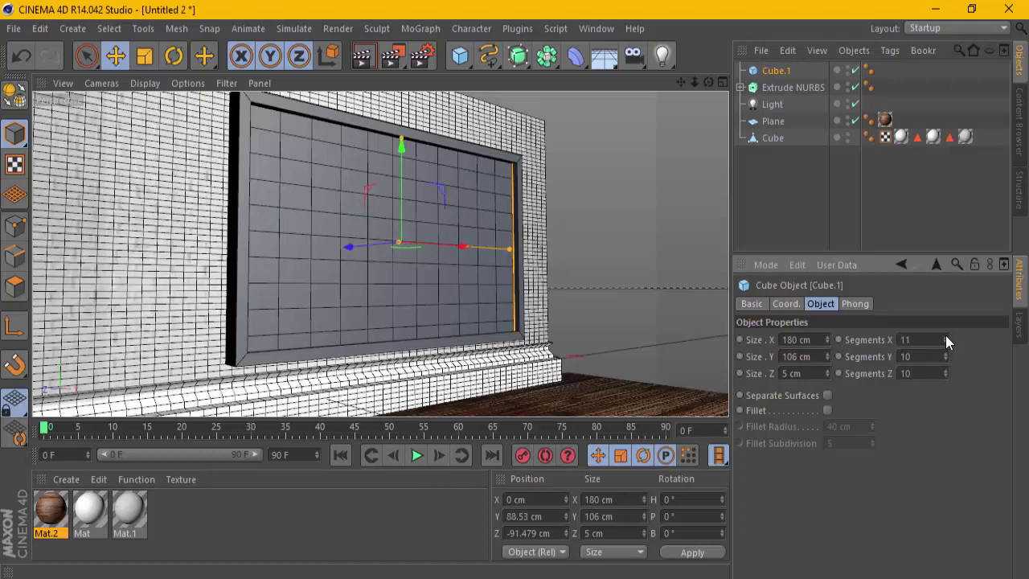
click(943, 342)
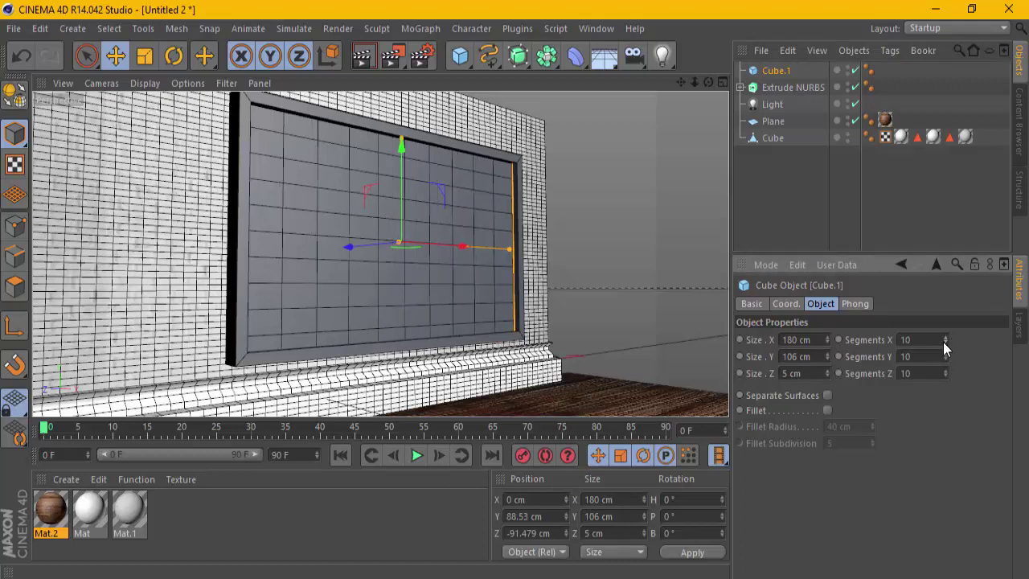
click(947, 354)
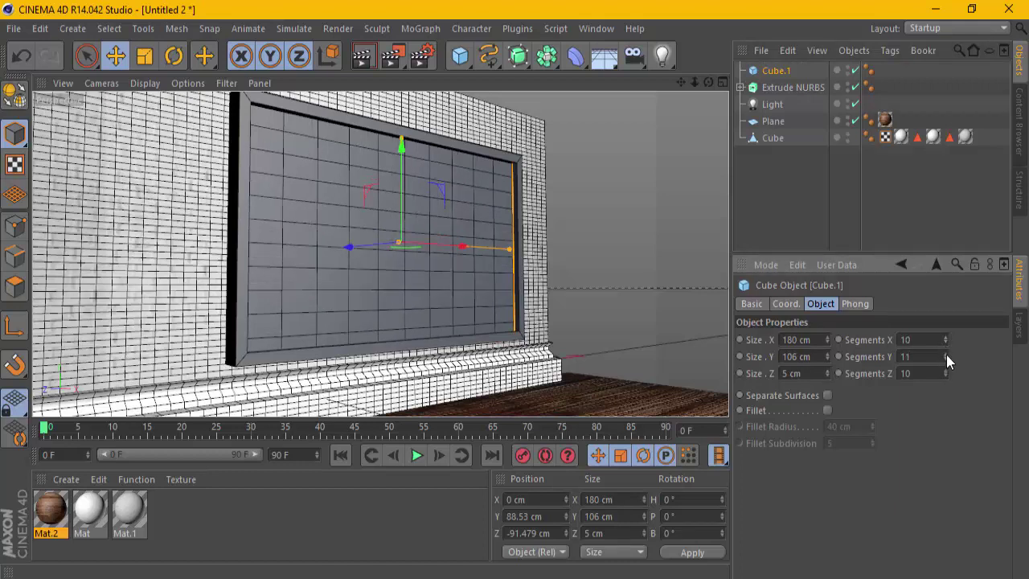
click(946, 354)
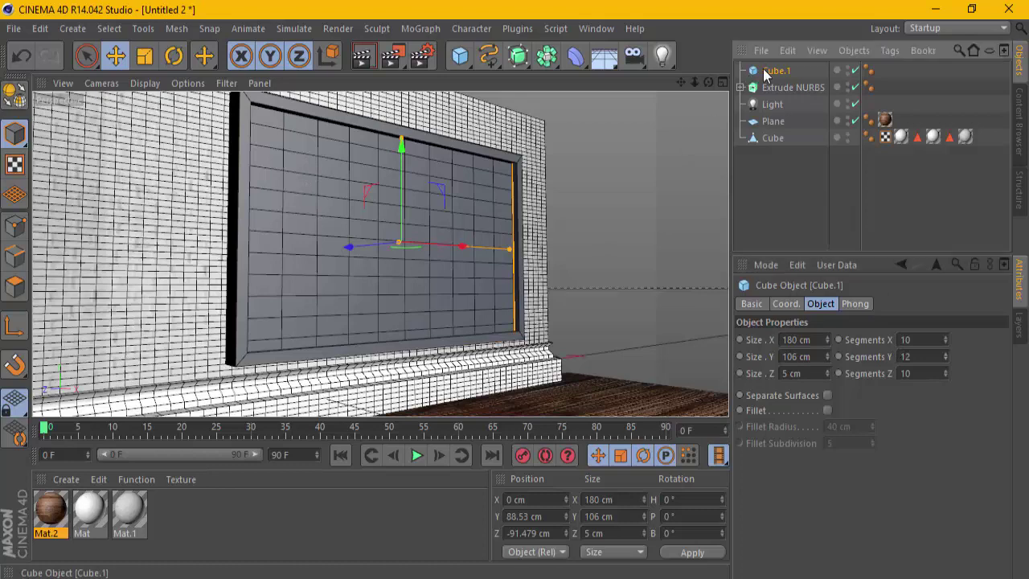
- Fine-tune Cube.1's vertical position to Y 88.485 cm, centred in the frame
mouse_move(401, 151)
mouse_down()
mouse_move(403, 163)
mouse_move(402, 148)
mouse_up()
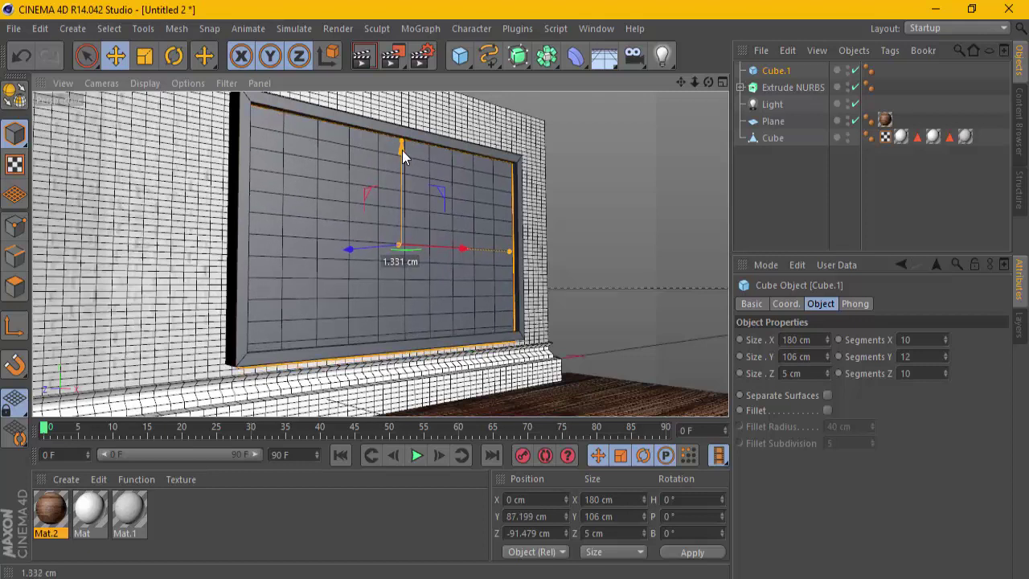
drag(402, 147, 400, 149)
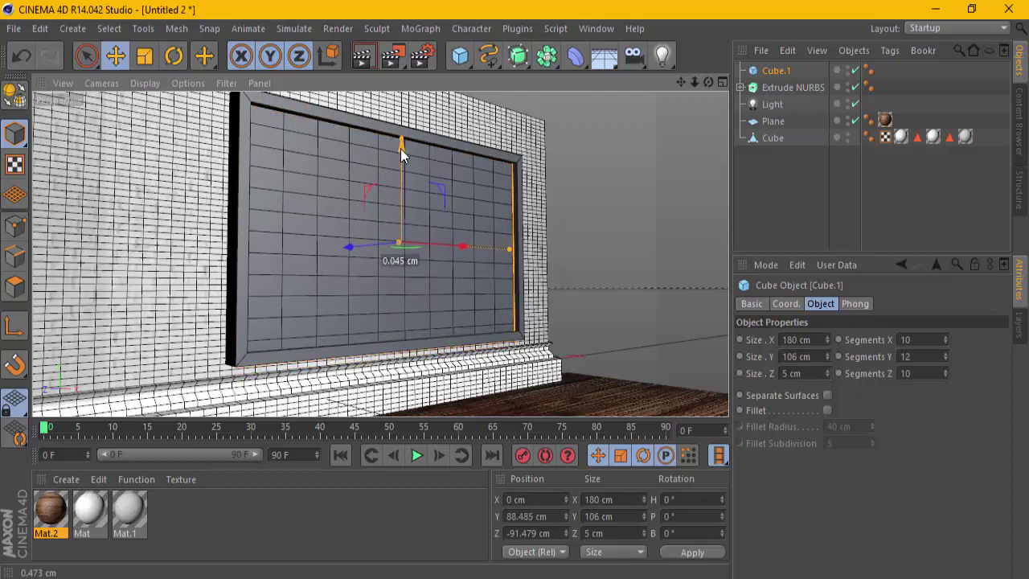
drag(401, 149, 401, 149)
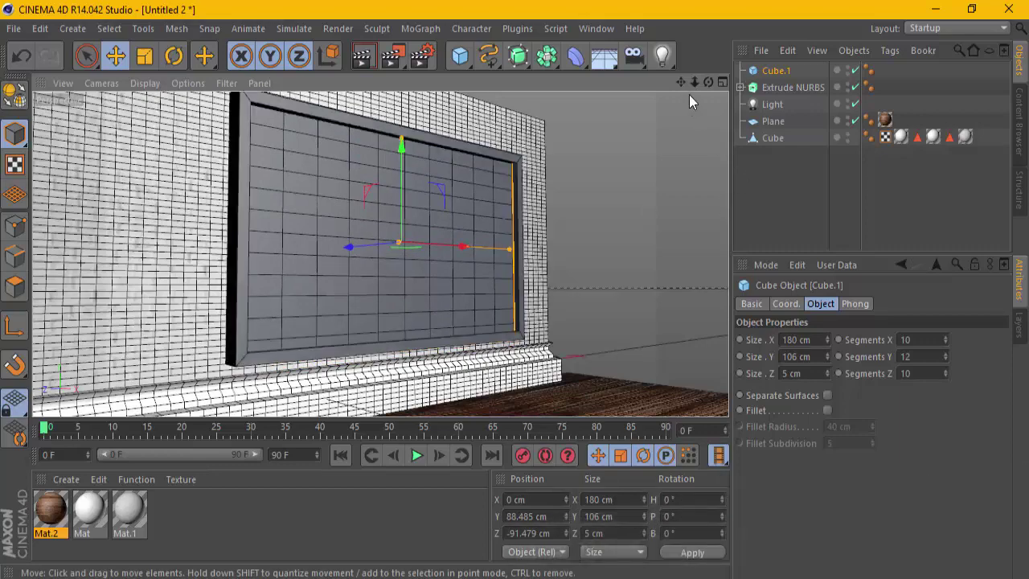
drag(709, 82, 515, 292)
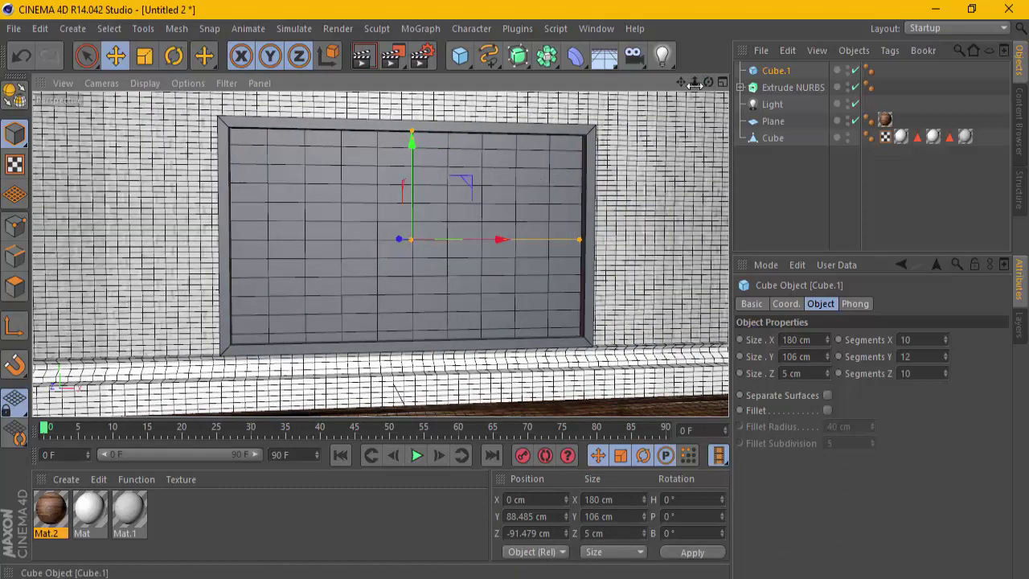
- Create a new material, Mat.3, and give it a light pink colour
double_click(171, 506)
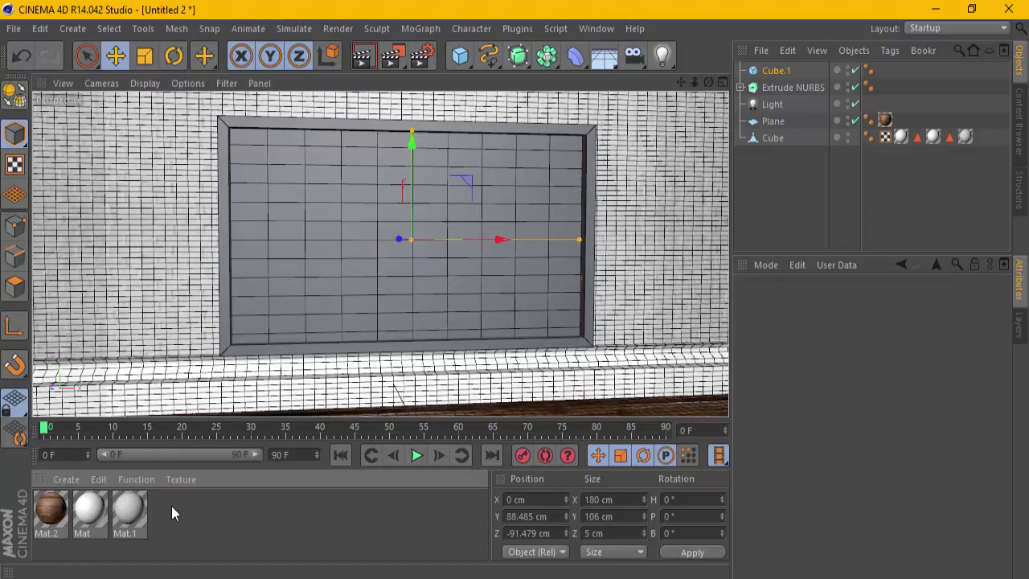
double_click(50, 510)
click(301, 290)
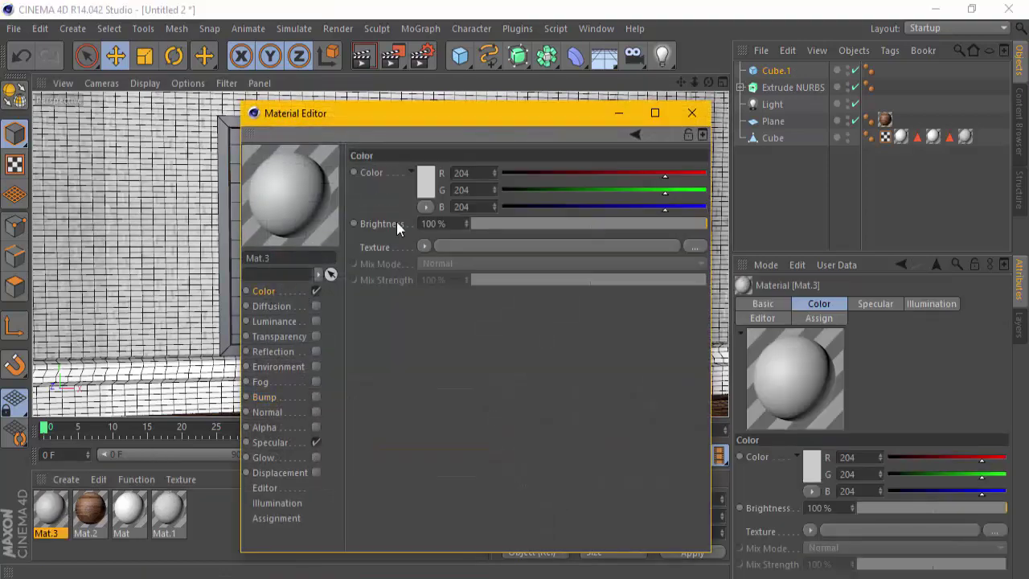
click(430, 174)
drag(383, 136, 383, 124)
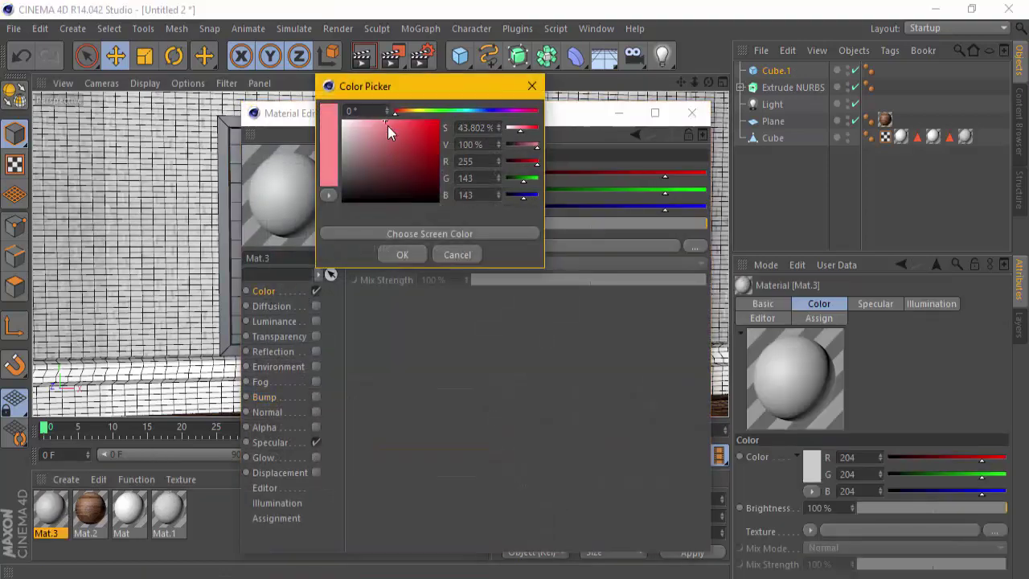
click(403, 256)
click(693, 113)
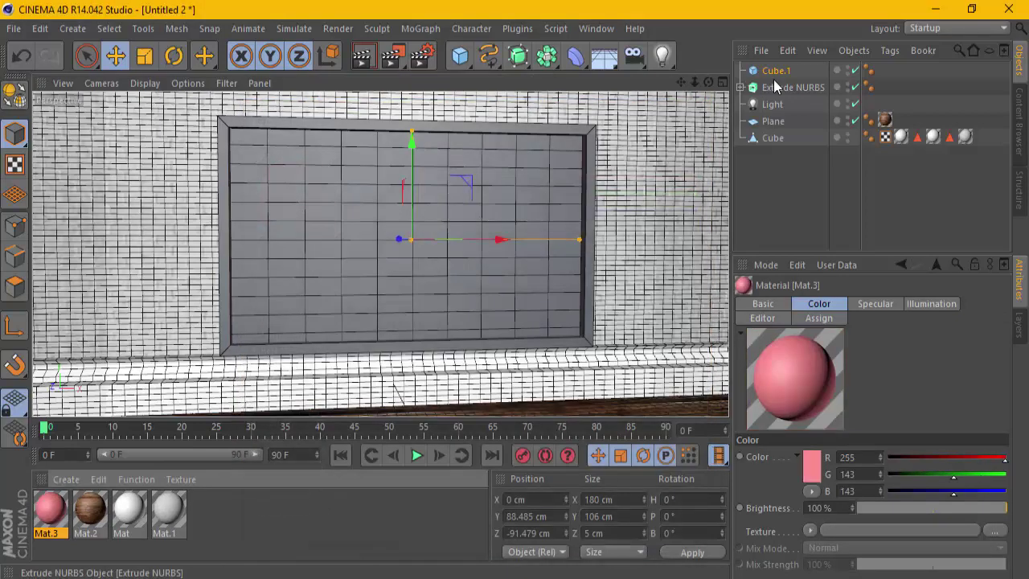
- Change Mat.3's colour to pure white (255, 255, 255) and select Cube.1
click(759, 88)
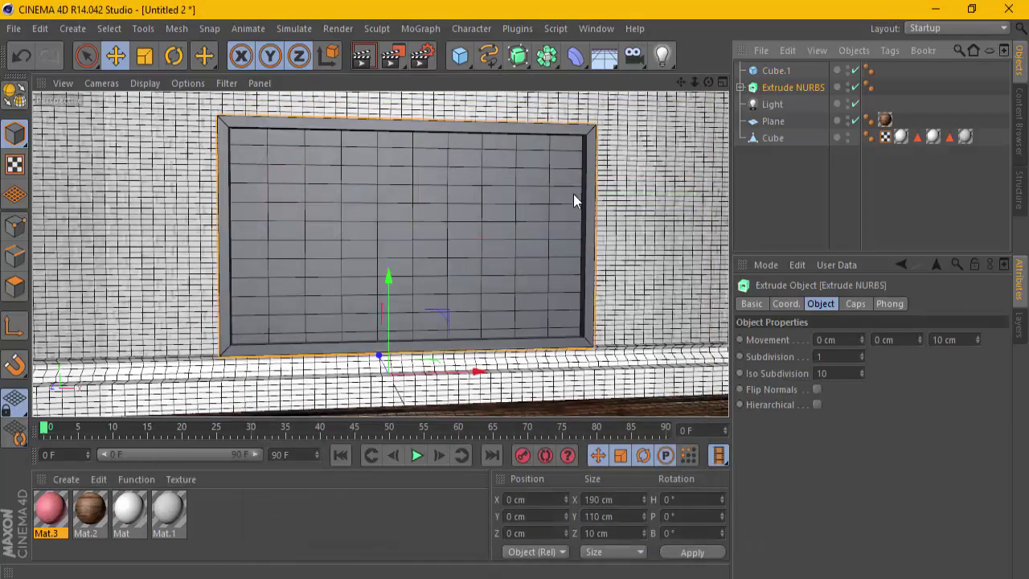
double_click(50, 511)
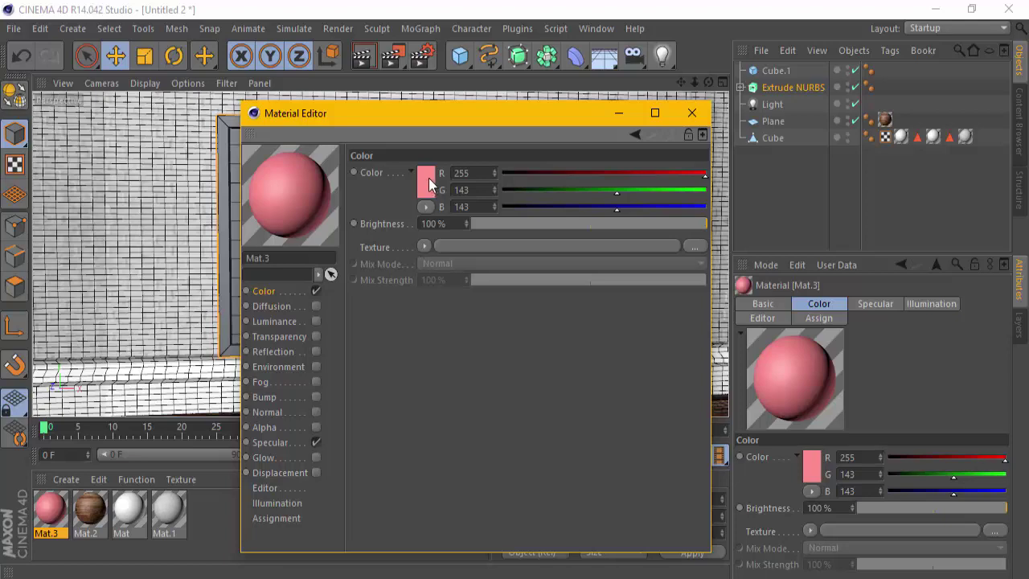
click(428, 178)
click(340, 106)
click(403, 256)
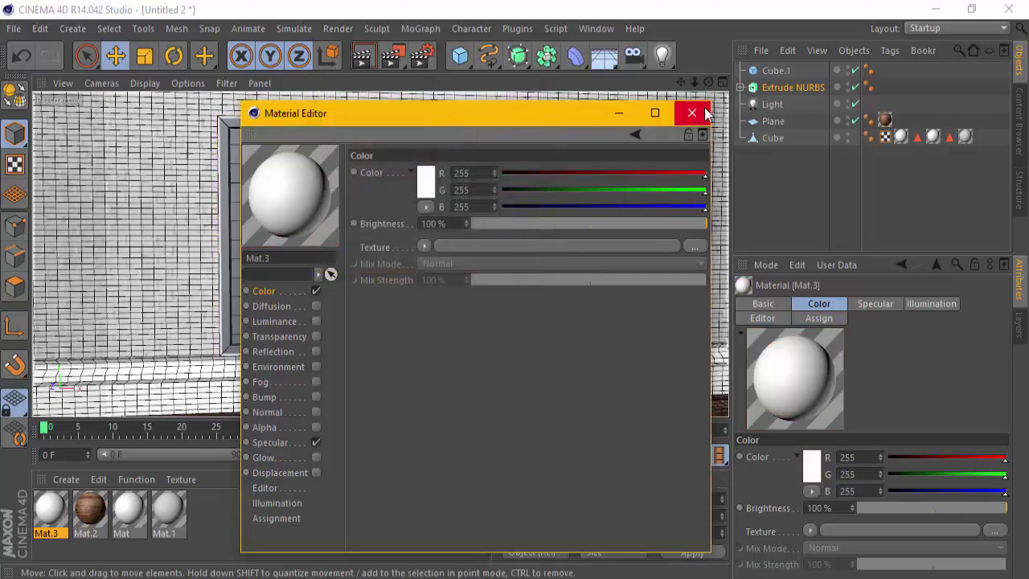
click(705, 112)
click(776, 71)
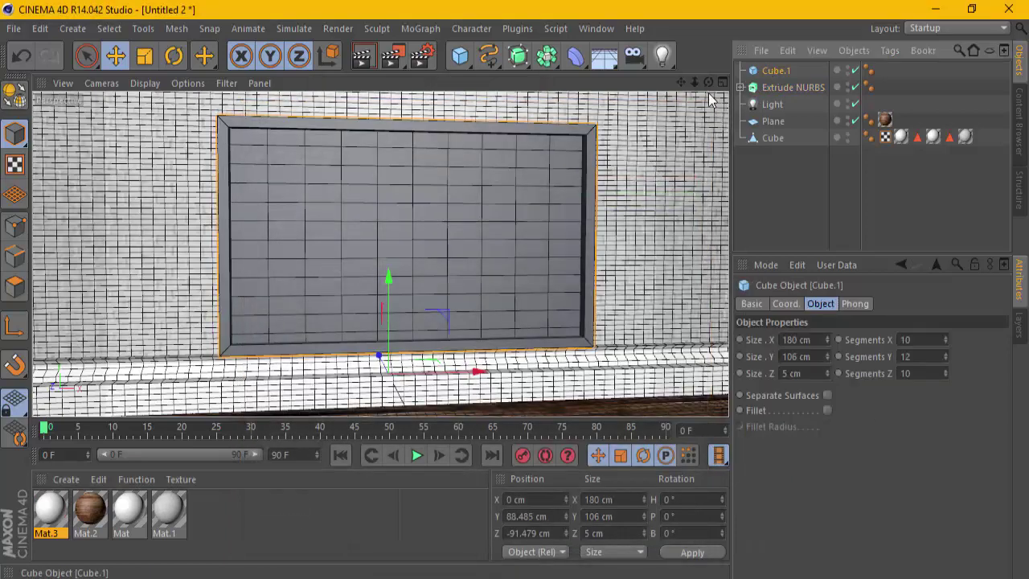
- Make Cube.1 editable and switch to polygon editing
click(15, 94)
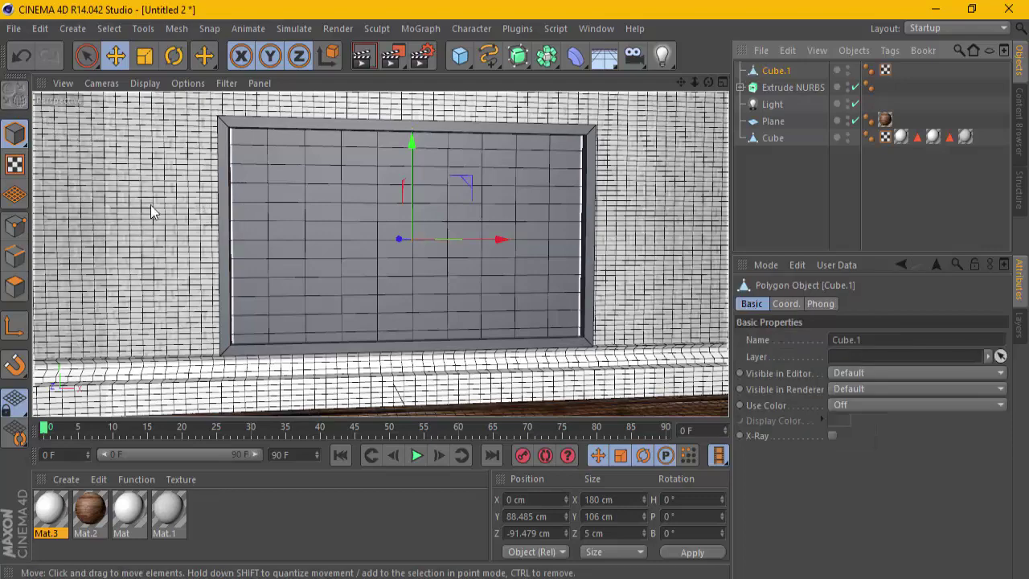
click(15, 285)
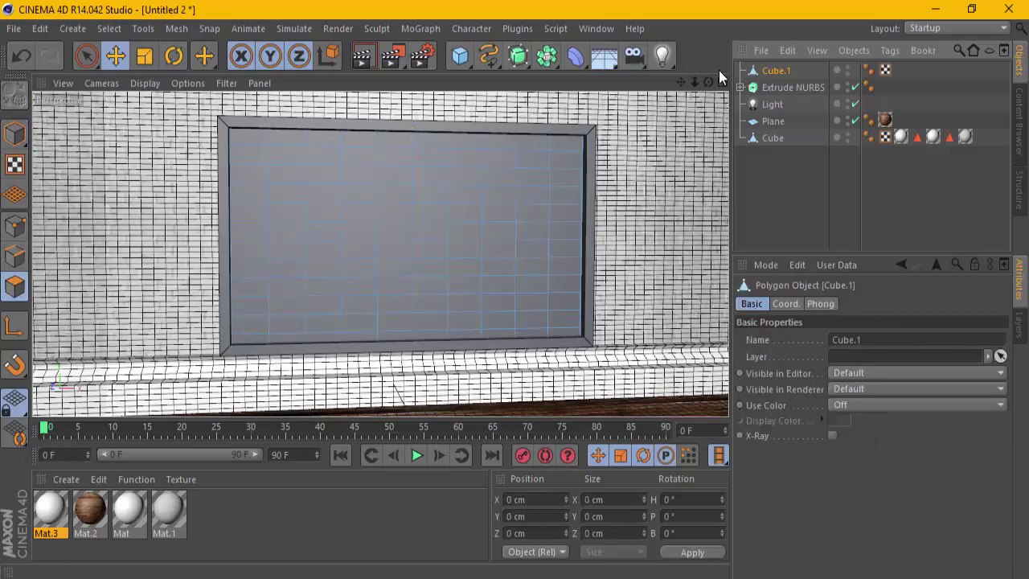
mouse_move(707, 82)
mouse_down()
mouse_move(516, 290)
mouse_move(400, 233)
mouse_up()
click(393, 220)
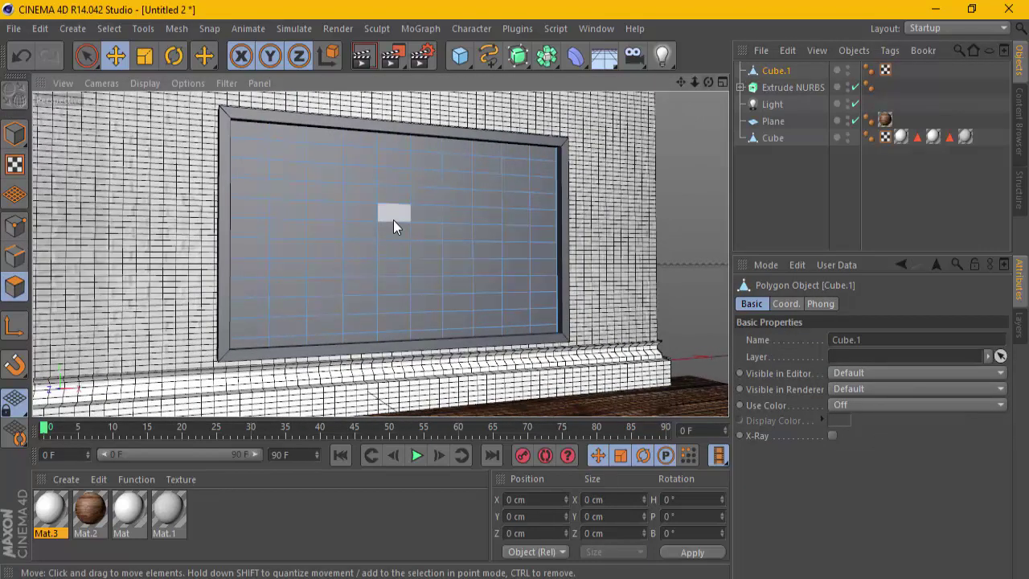
scroll(392, 252, up, 2)
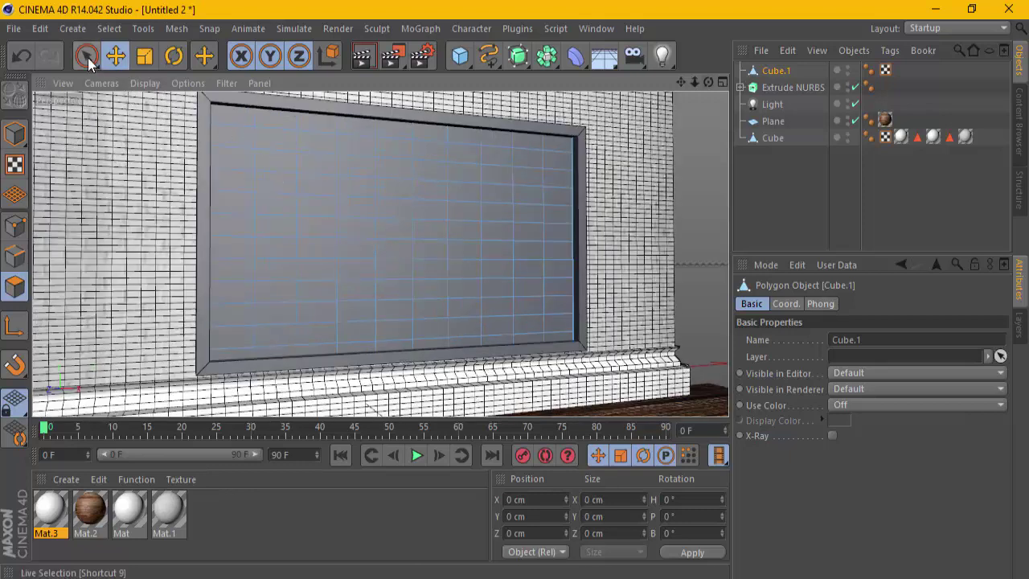
- Select the panel's inner polygons and apply the white Mat.3 to them
drag(88, 57, 246, 135)
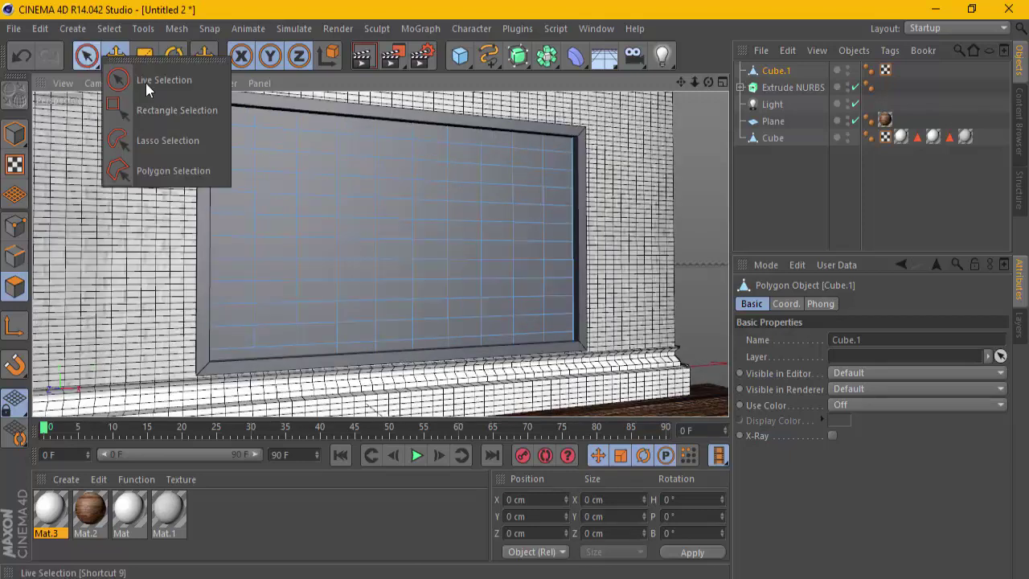
click(265, 141)
shift+click(353, 146)
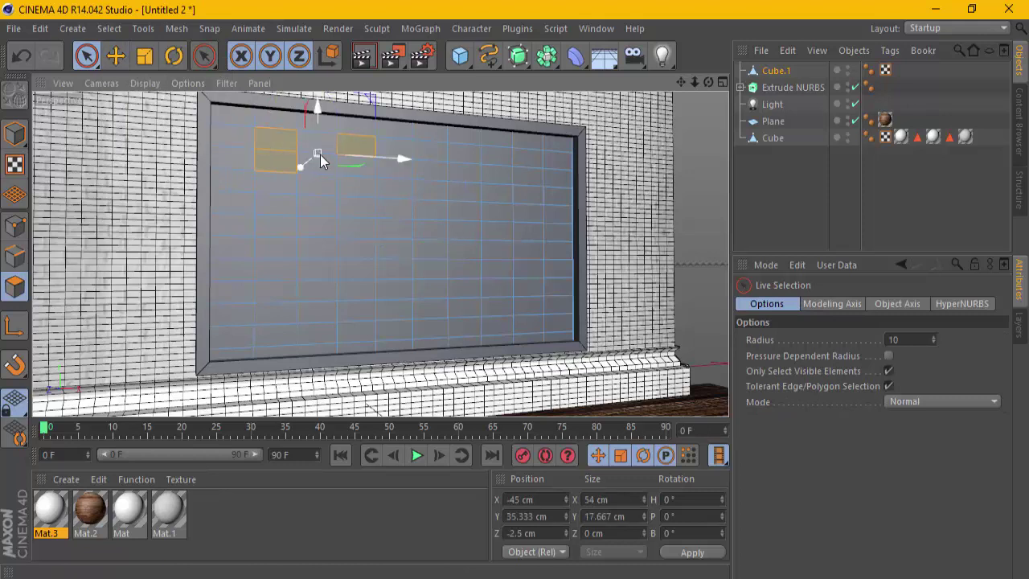
key(ctrl+a)
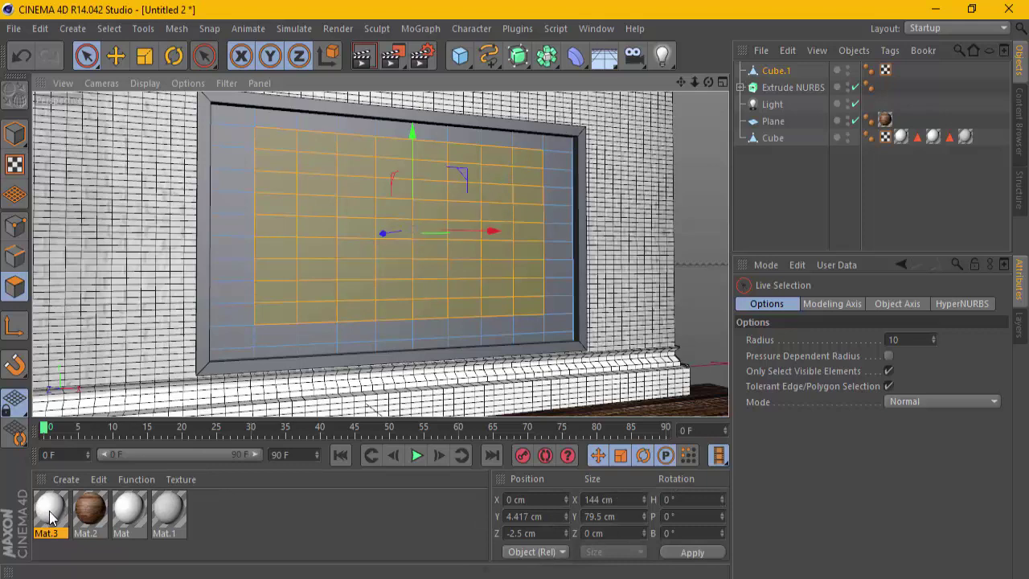
drag(50, 517, 290, 249)
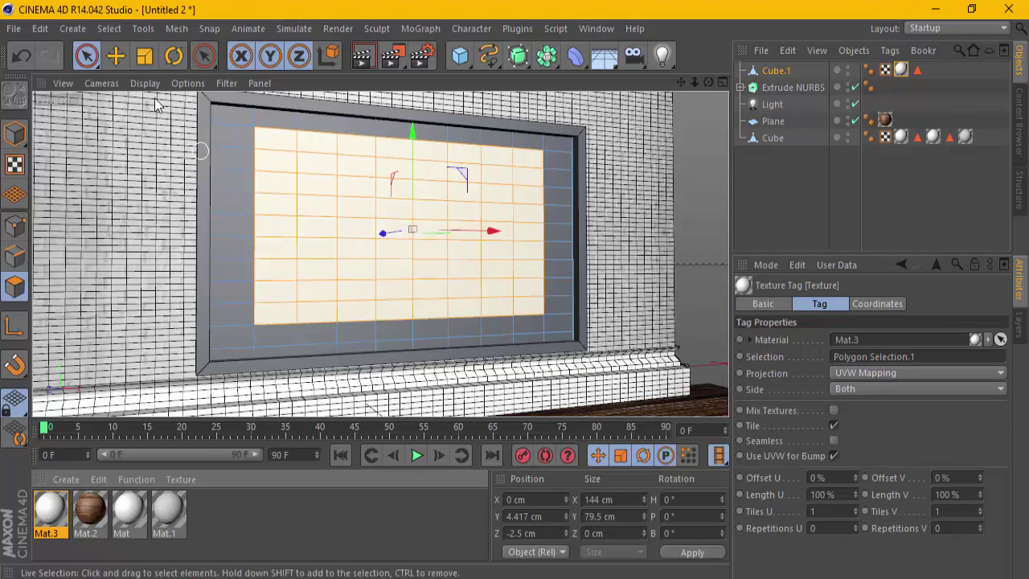
- Change the copied Mat.3 to a mid grey of 145, 145, 145
double_click(69, 512)
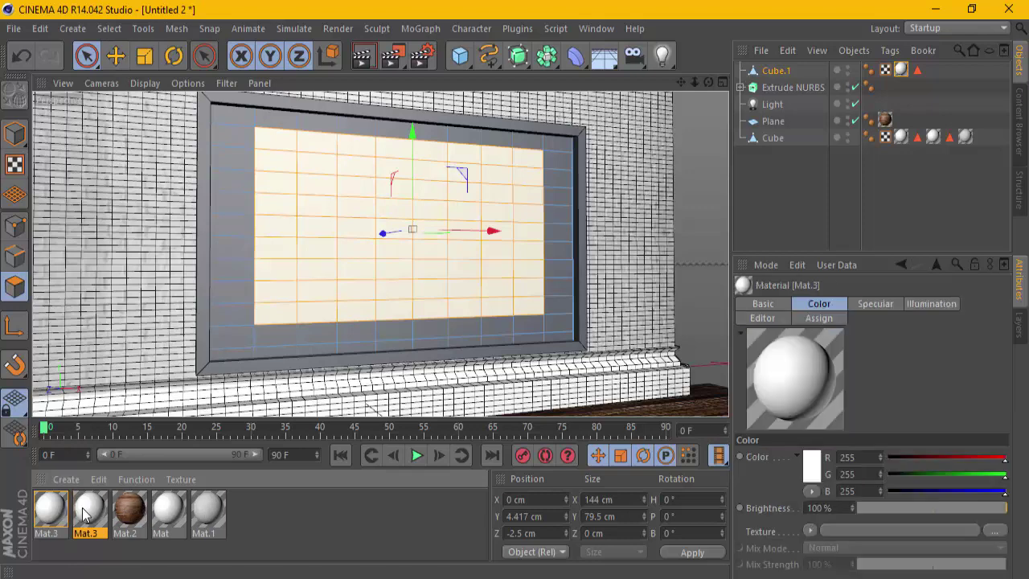
click(417, 183)
click(336, 159)
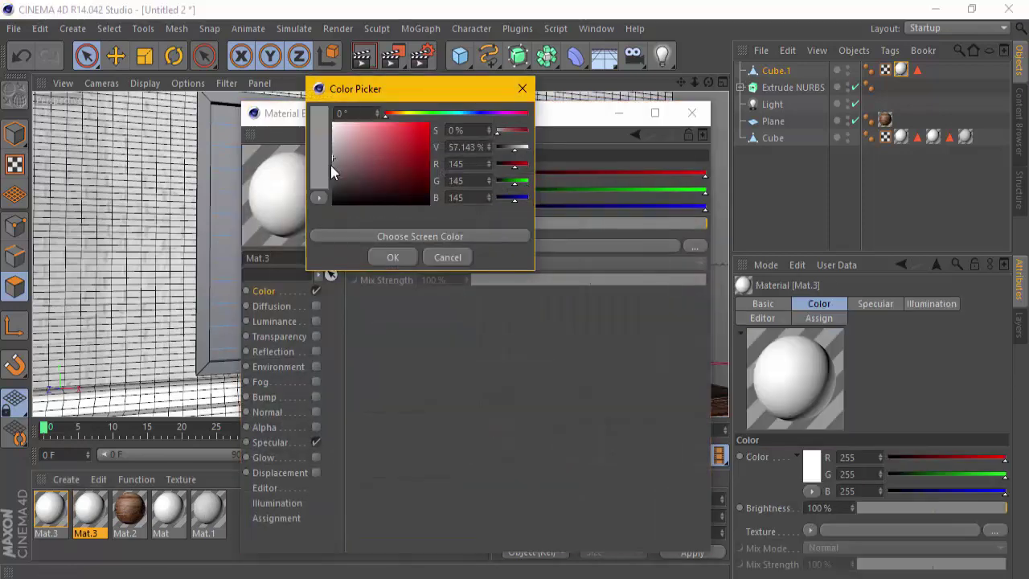
click(375, 256)
click(692, 113)
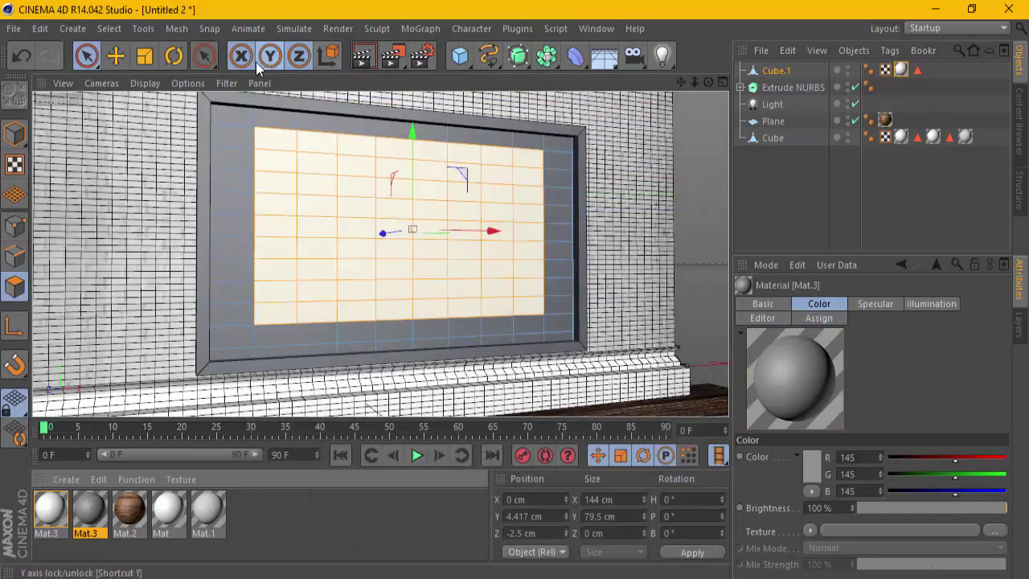
- Invert the selection, apply the grey material to the border polygons, and render
click(110, 29)
click(144, 285)
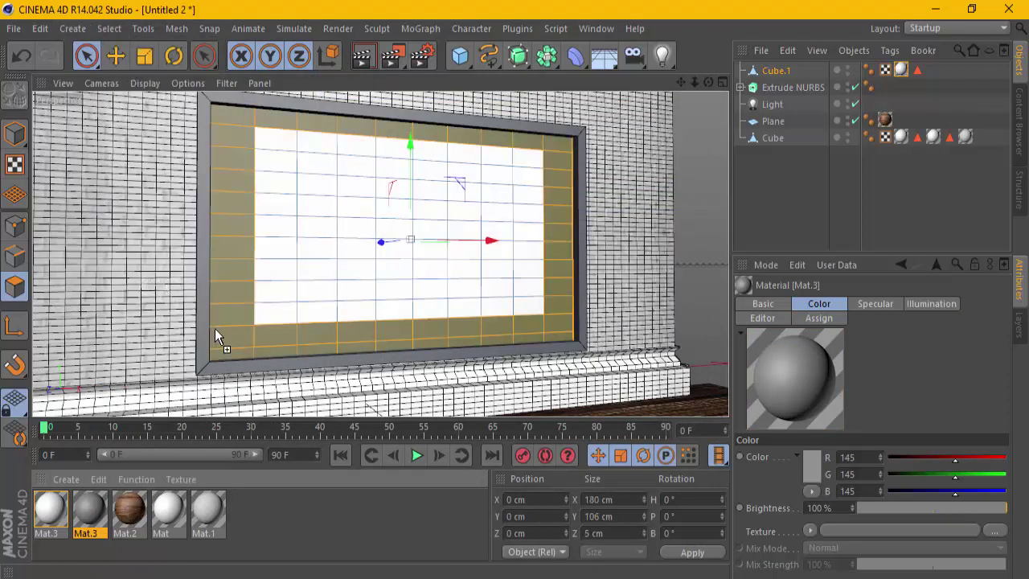
drag(214, 336, 215, 336)
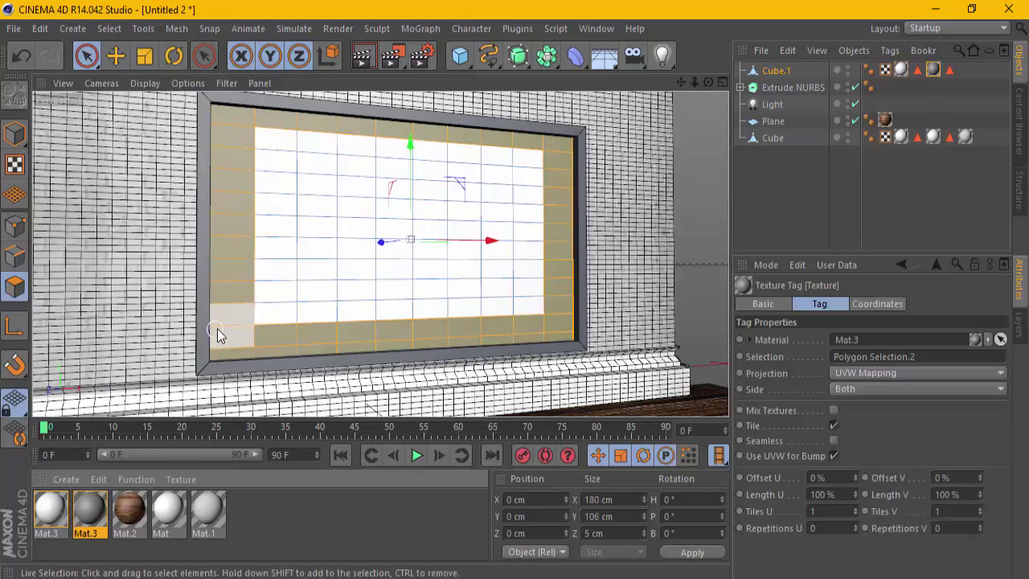
click(358, 63)
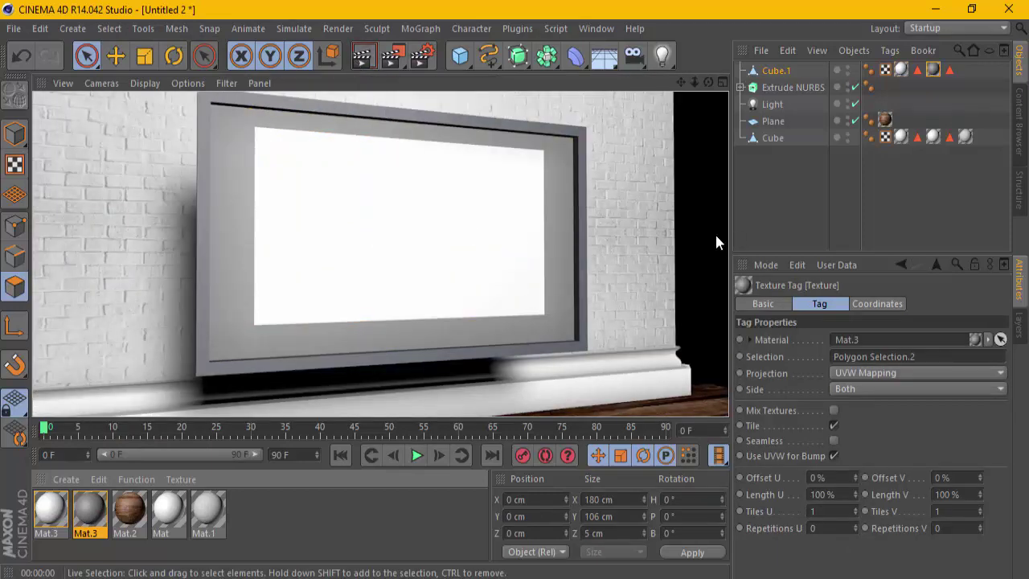
- Duplicate the grey material, make it dark purple, and apply it to the Extrude NURBS frame
ctrl+drag(94, 505, 112, 509)
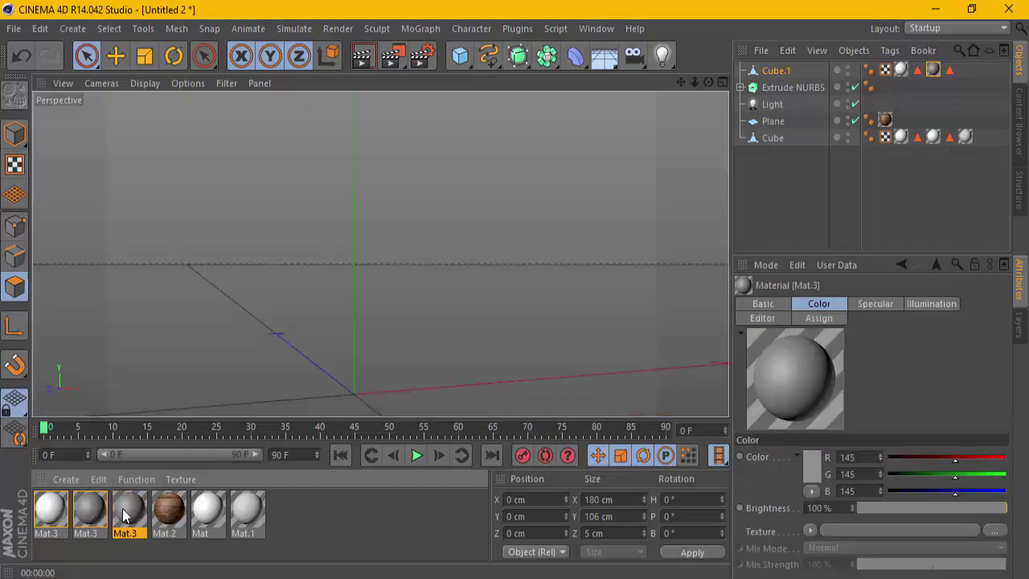
double_click(125, 508)
click(425, 181)
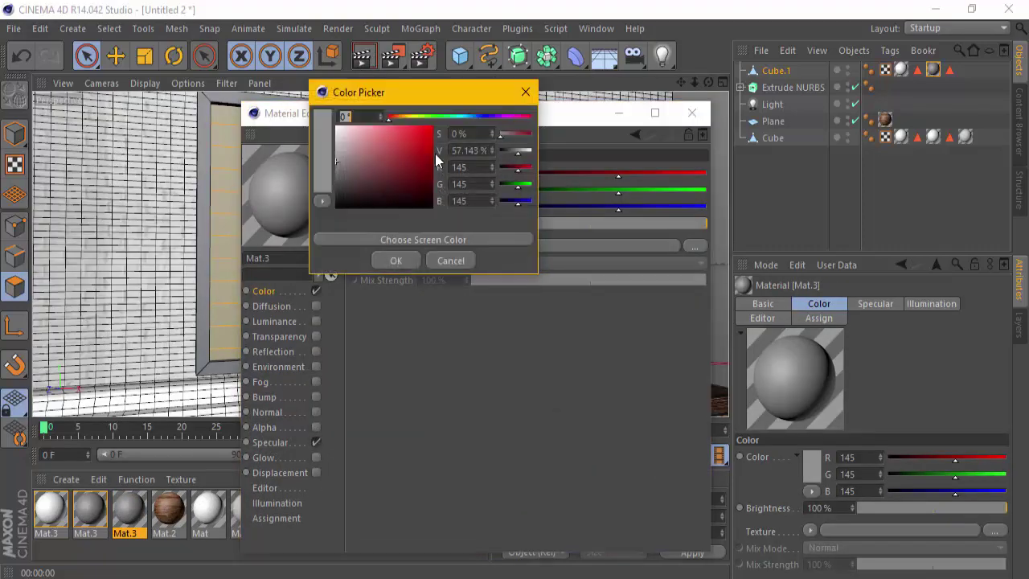
drag(466, 118, 490, 118)
drag(421, 175, 429, 188)
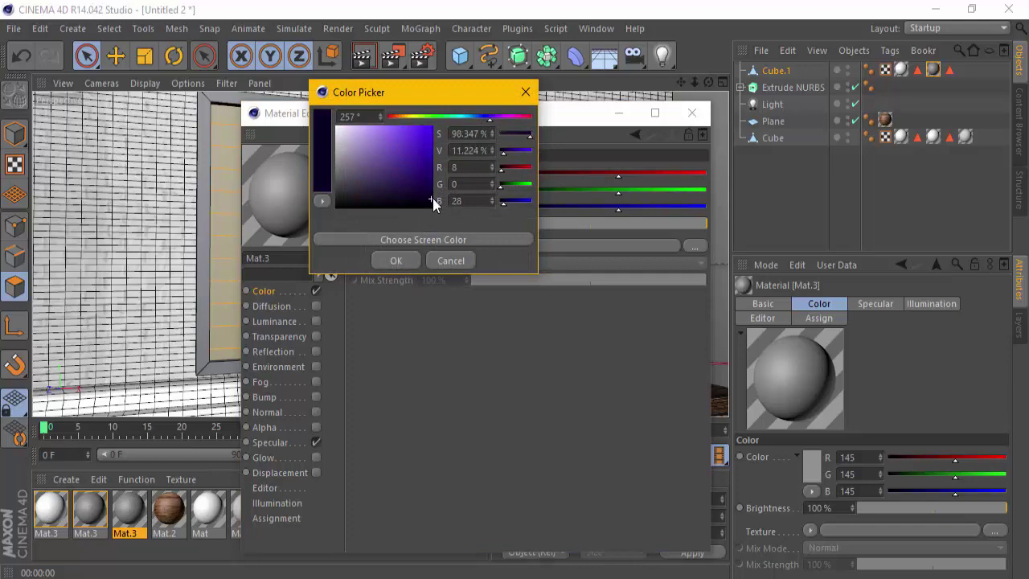
click(396, 261)
click(692, 113)
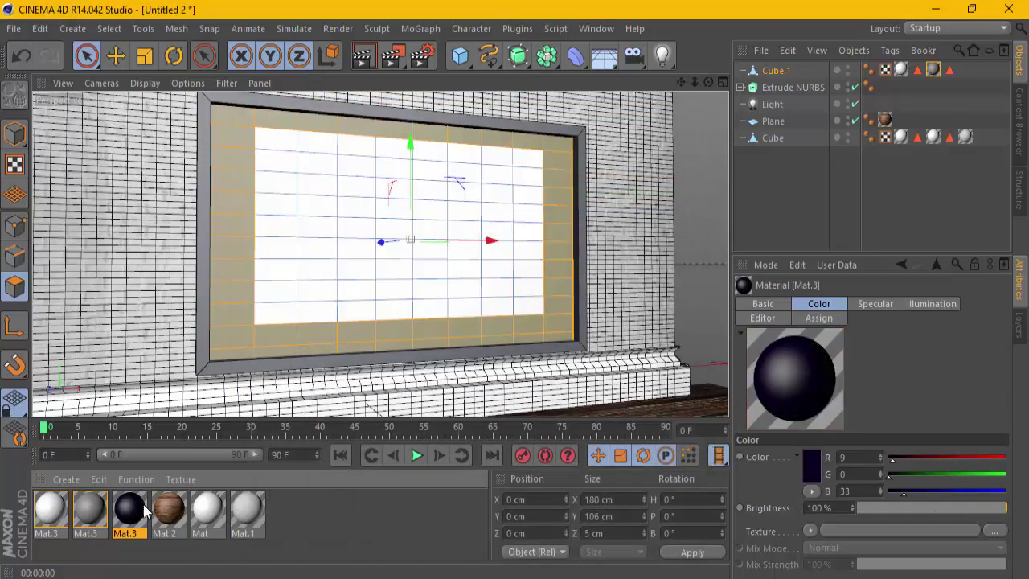
drag(766, 85, 767, 89)
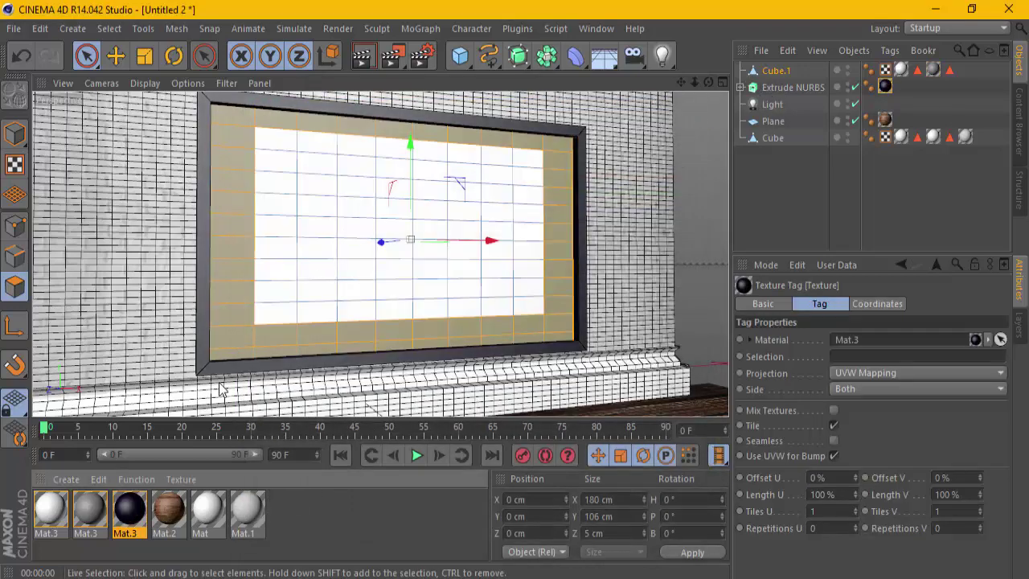
- Turn off the frame material's specular and darken it to navy 7, 0, 26
double_click(131, 515)
click(317, 441)
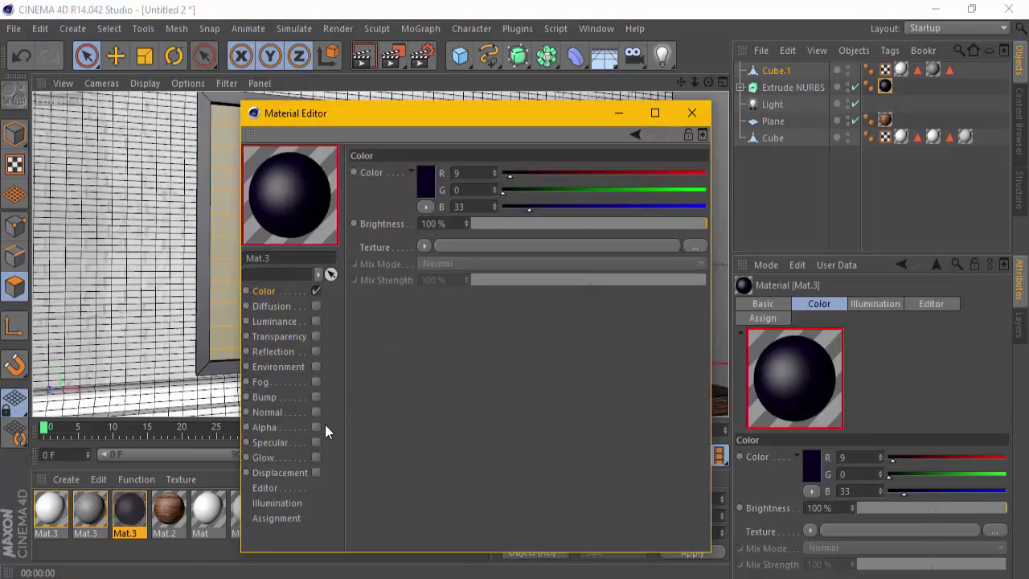
click(693, 110)
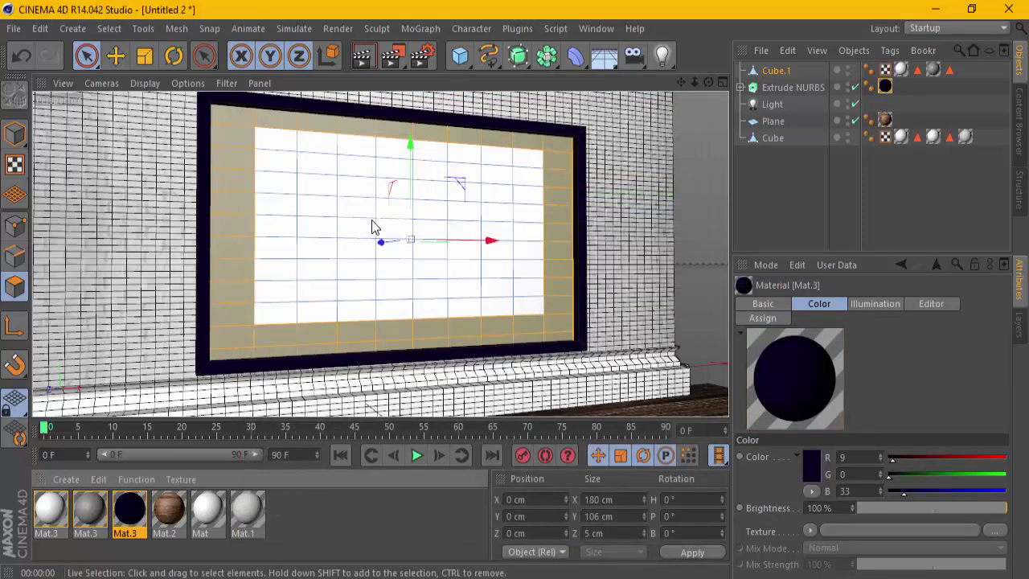
double_click(135, 520)
click(420, 181)
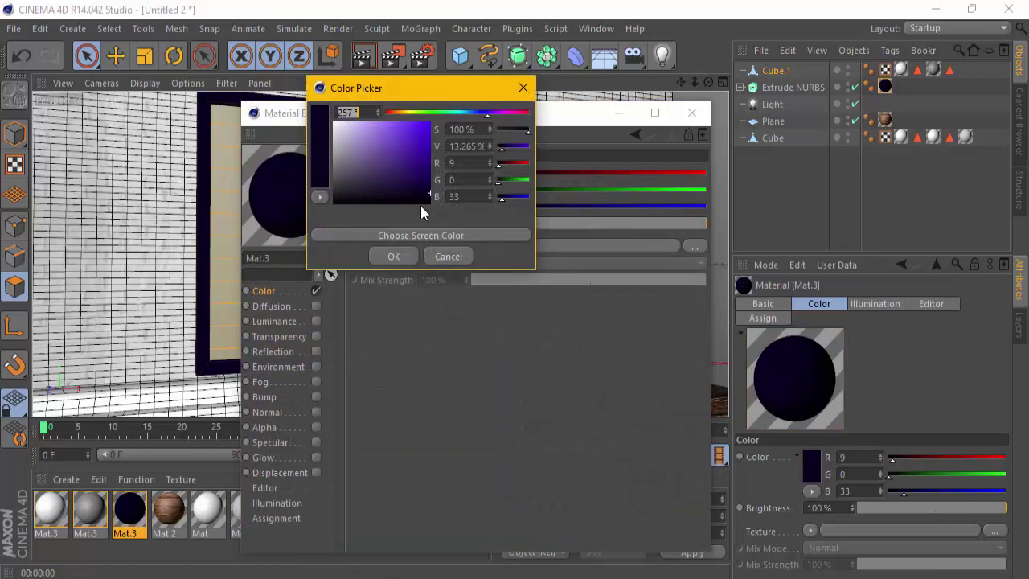
click(410, 255)
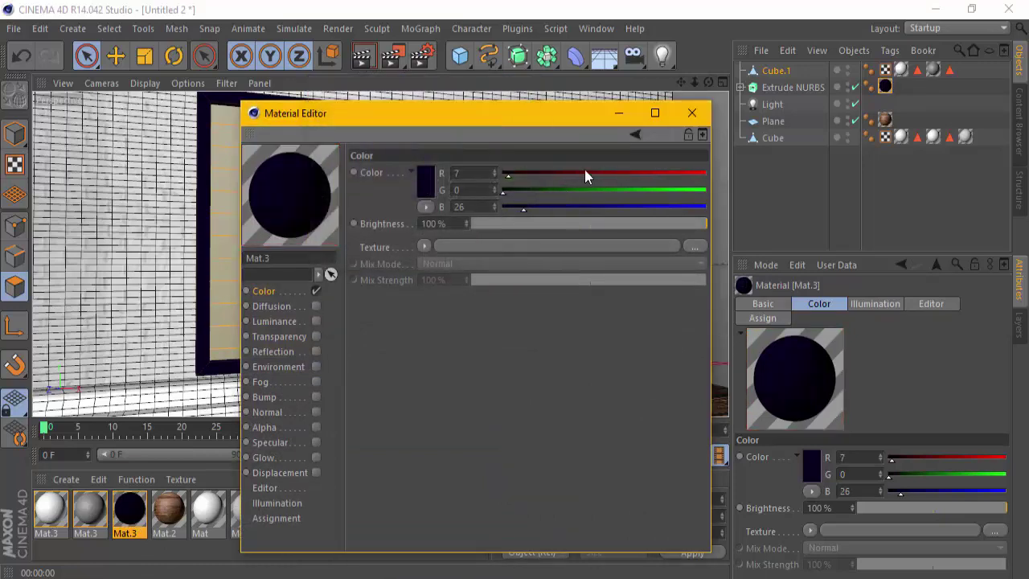
click(703, 115)
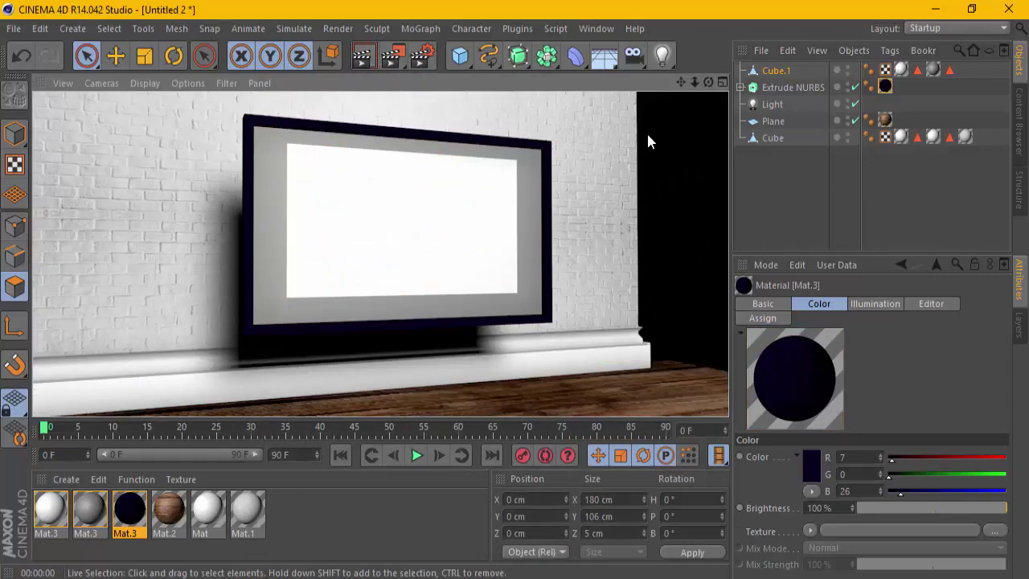
- Select Cube.1 and readjust its position inside the frame
click(515, 294)
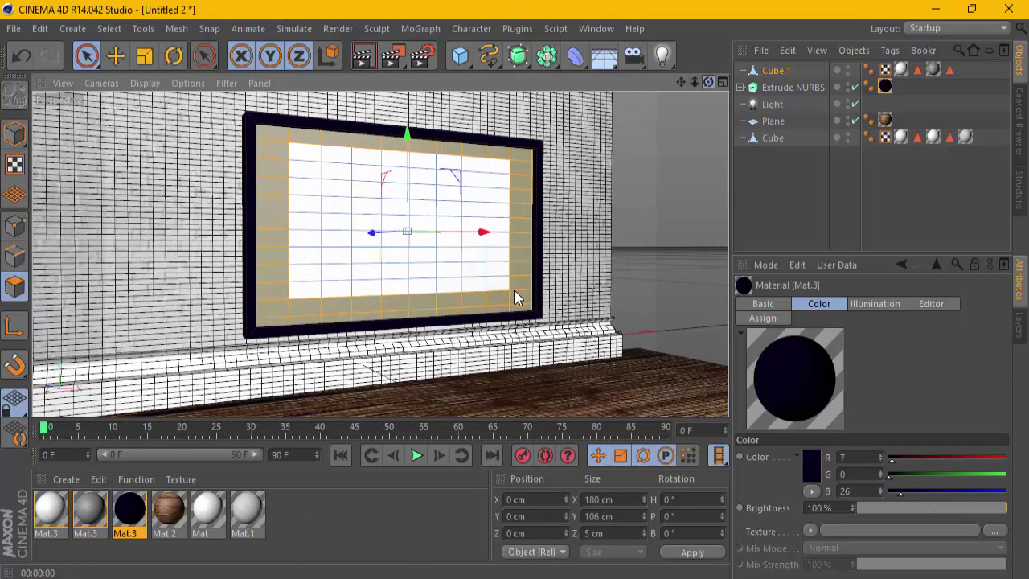
click(771, 89)
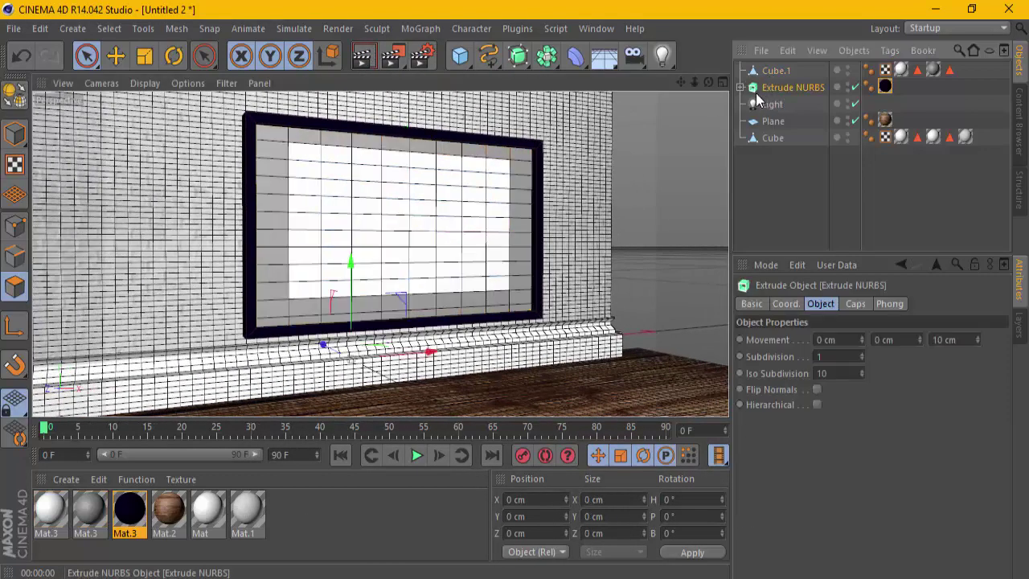
click(777, 73)
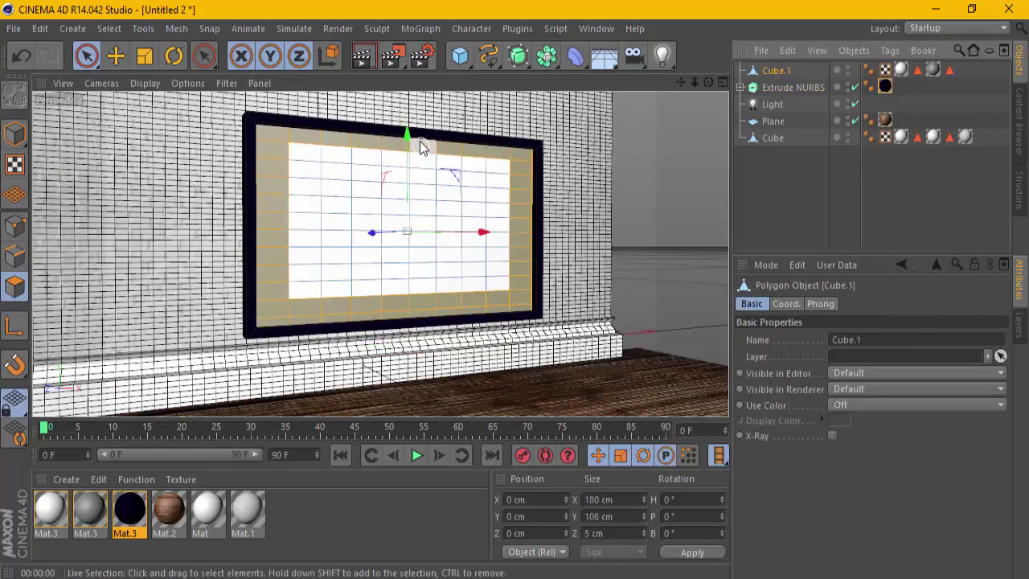
mouse_move(407, 133)
mouse_down()
mouse_move(408, 144)
mouse_move(407, 132)
mouse_up()
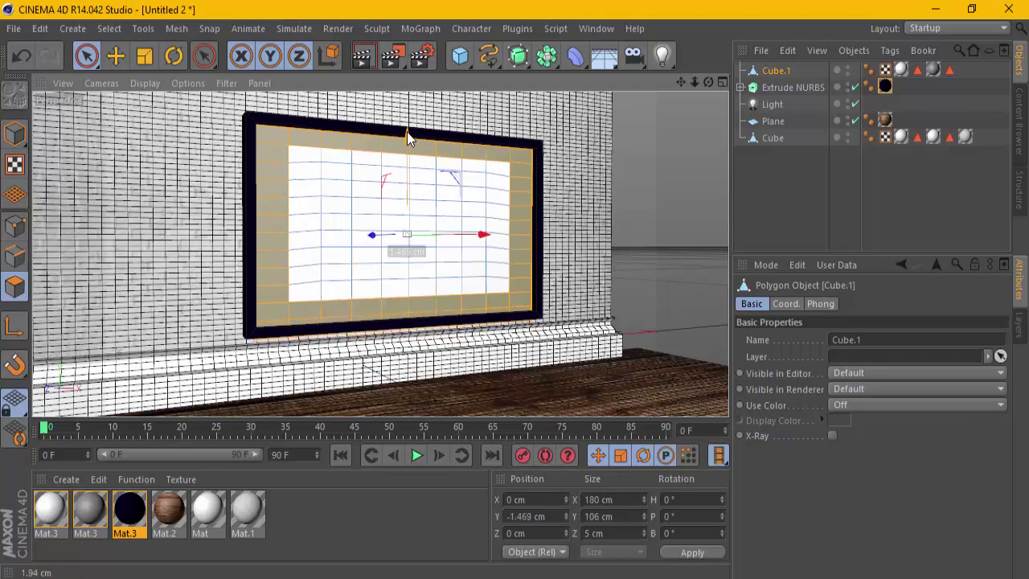
click(14, 133)
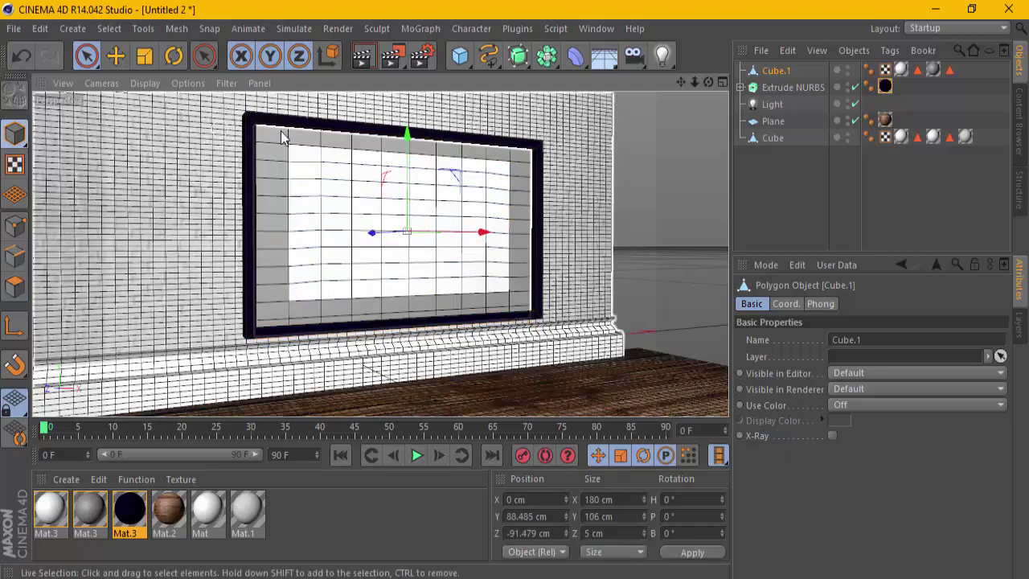
drag(411, 134, 410, 132)
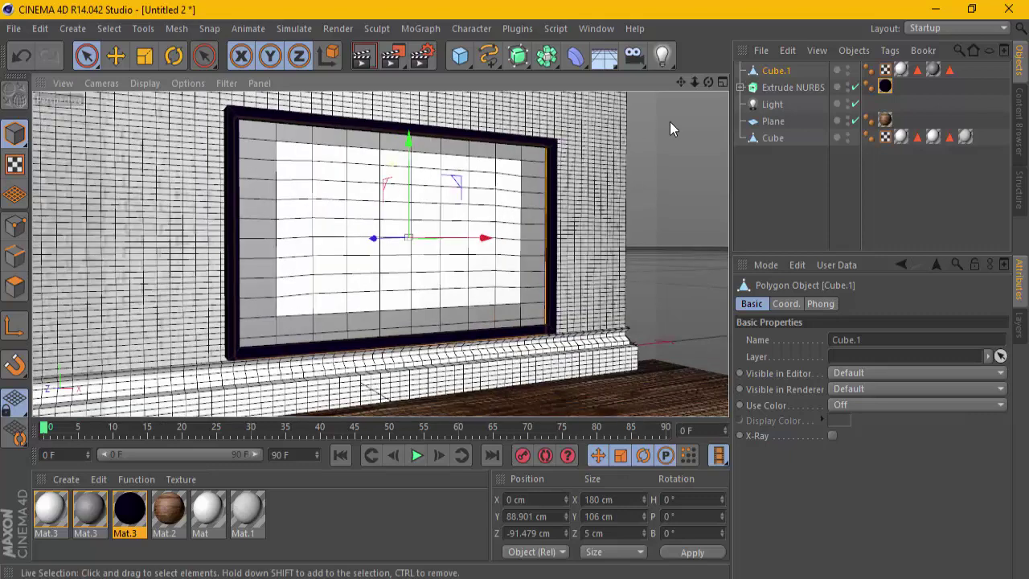
- Orbit to a front view and switch to plain Gouraud Shading without lines
alt+drag(394, 165, 670, 122)
mouse_move(708, 82)
mouse_down()
mouse_move(511, 290)
mouse_move(324, 271)
mouse_move(373, 255)
mouse_up()
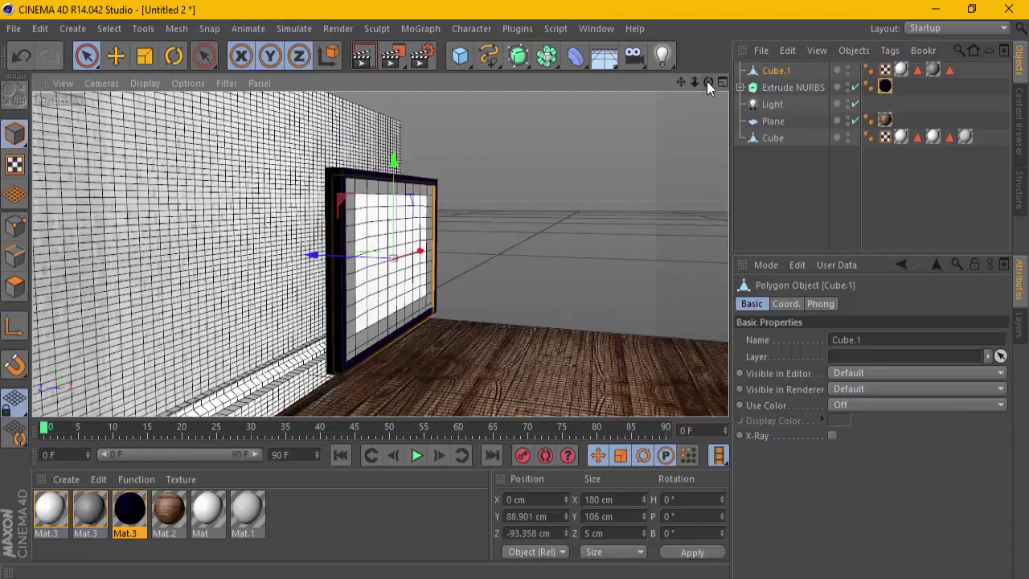
mouse_move(707, 81)
mouse_down()
mouse_move(515, 295)
mouse_move(566, 193)
mouse_move(529, 229)
mouse_up()
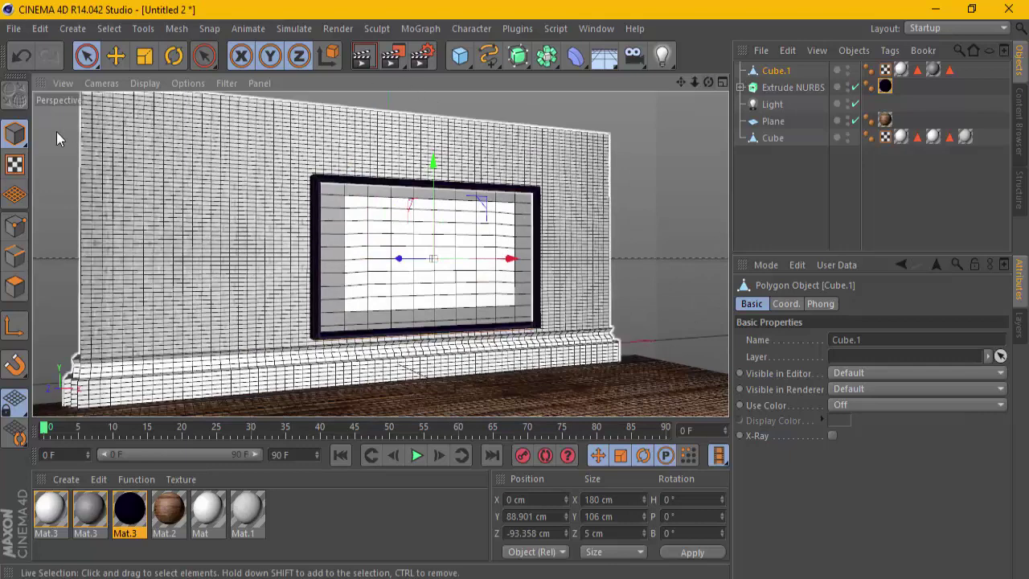
click(145, 83)
click(165, 105)
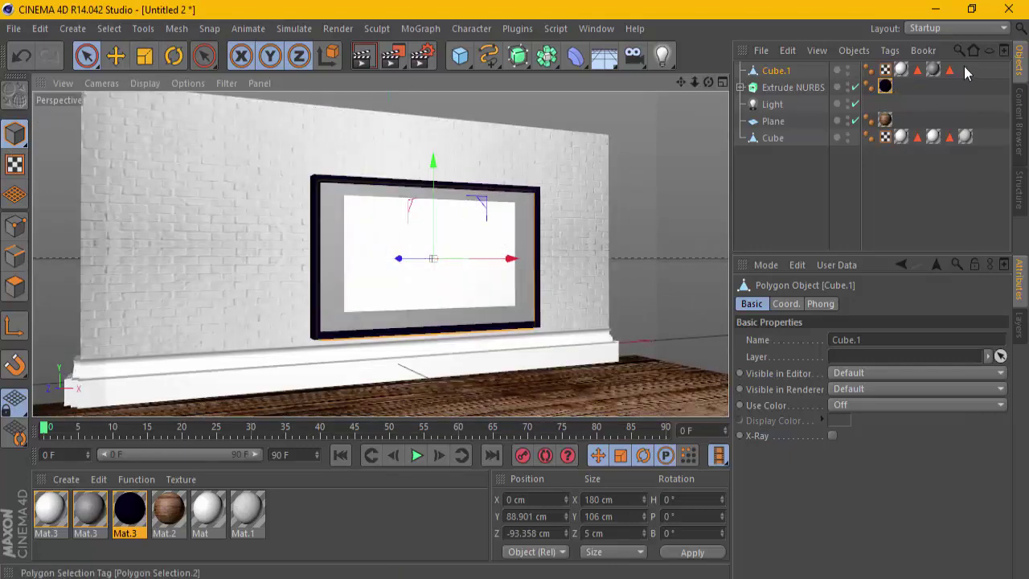
- Move the frame and panel together left and down onto the floor, then render a preview
drag(964, 66, 862, 93)
drag(485, 310, 452, 314)
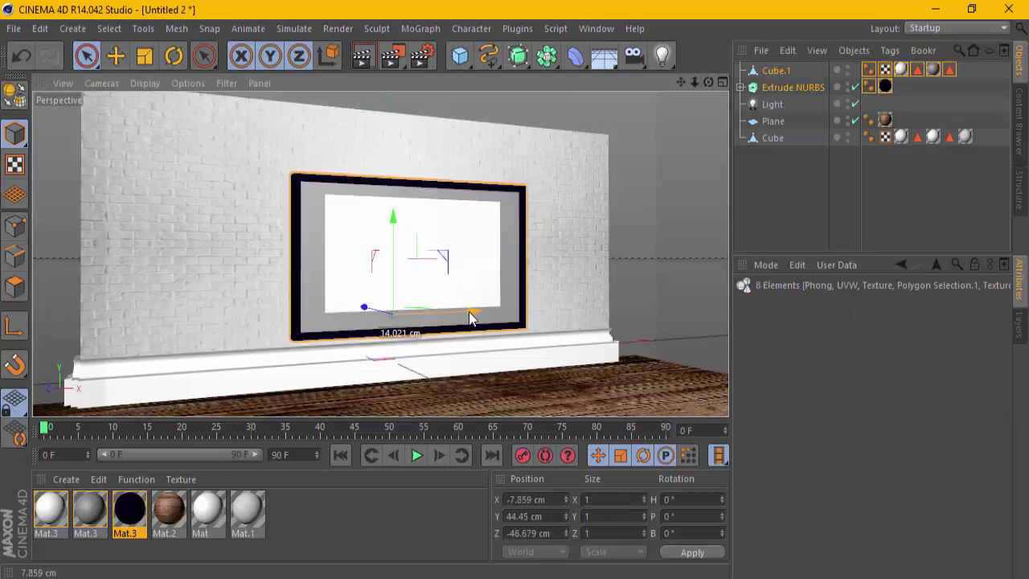
alt+drag(665, 96, 516, 297)
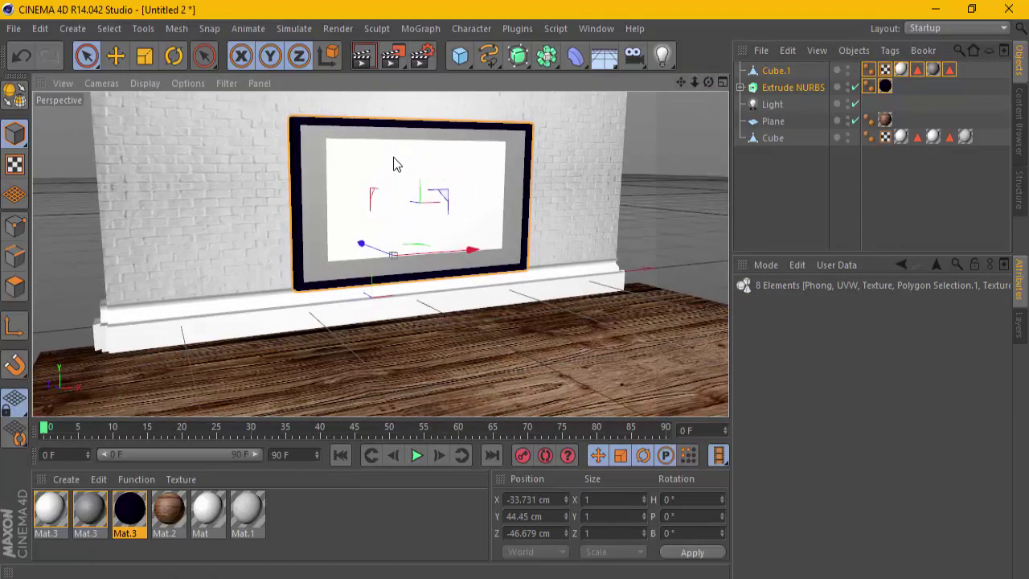
drag(396, 165, 401, 208)
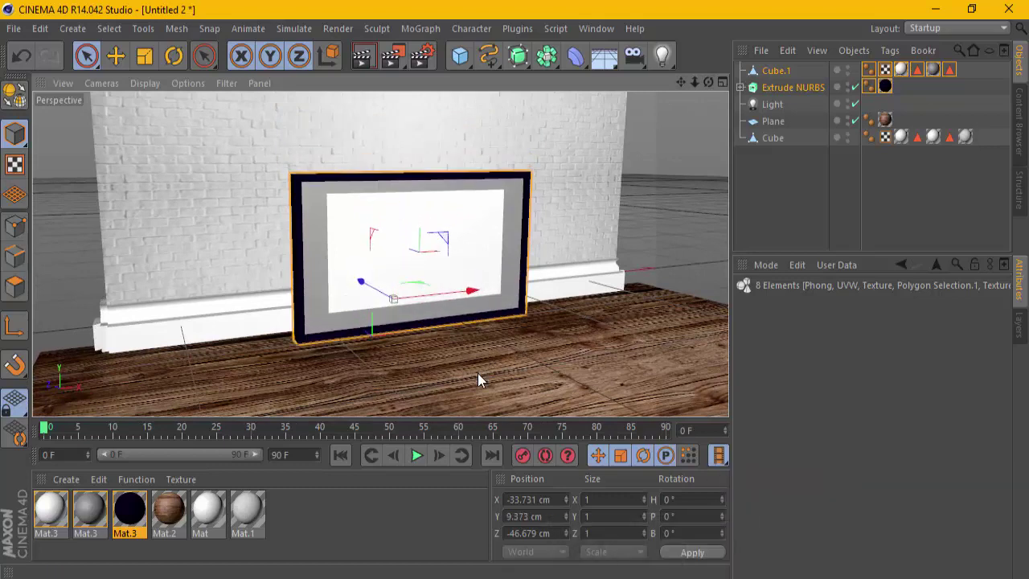
click(362, 55)
- Reframe the view closer to the framed picture and render again
alt+drag(514, 290, 515, 297)
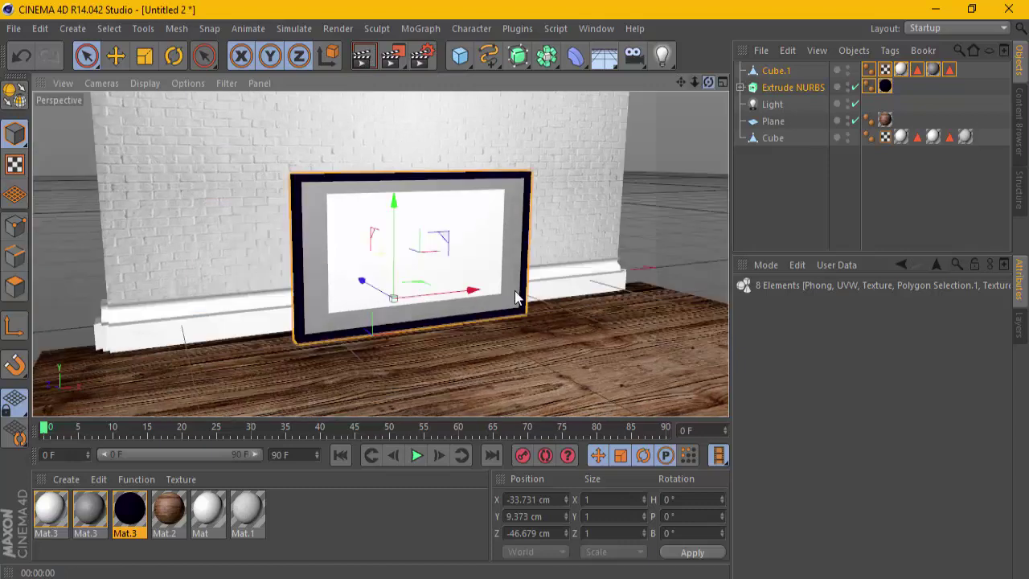
mouse_move(682, 83)
mouse_down()
mouse_move(694, 89)
mouse_move(517, 295)
mouse_up()
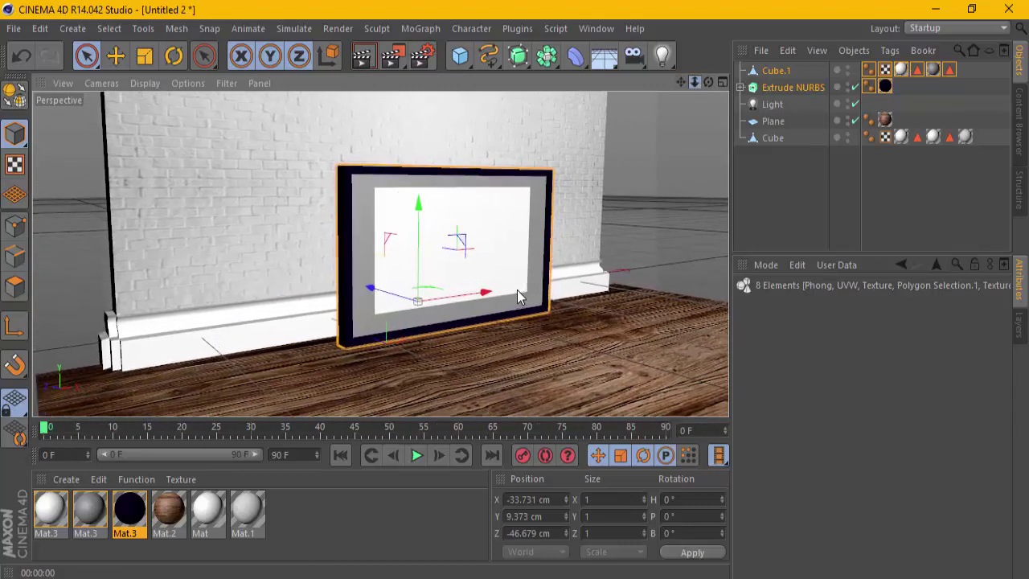
drag(682, 83, 516, 291)
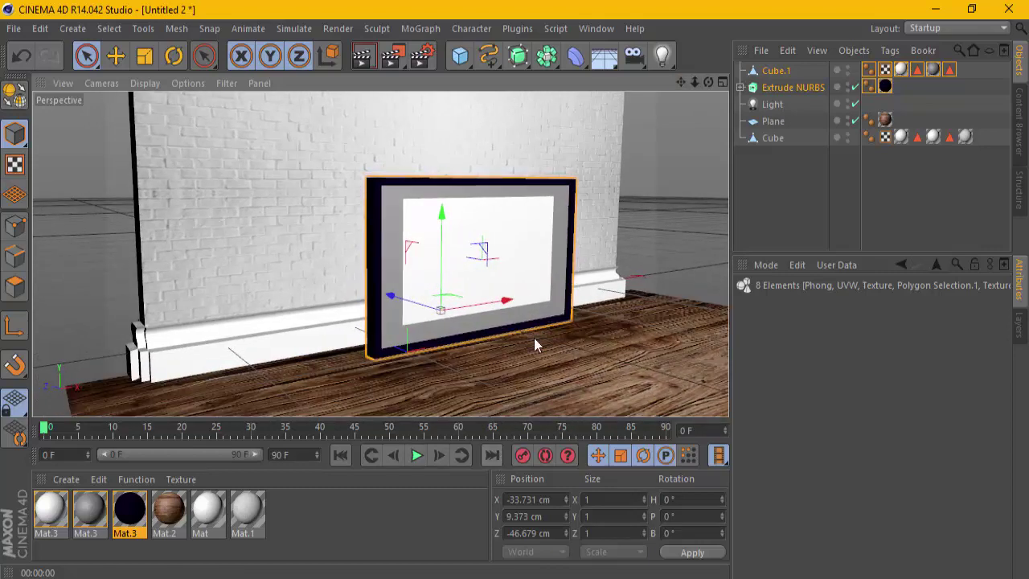
alt+drag(517, 290, 380, 254)
scroll(517, 298, up, 1)
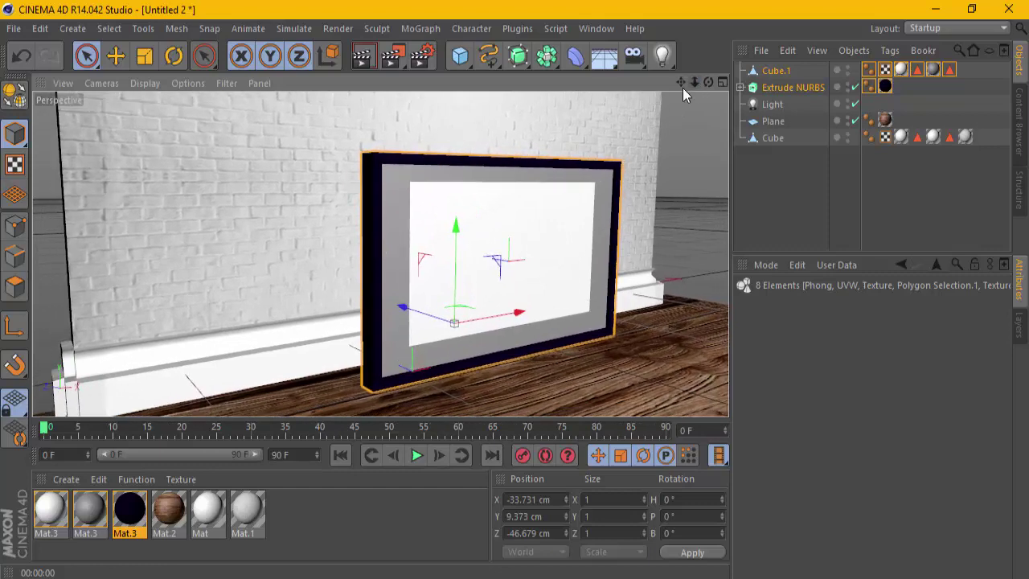
scroll(517, 297, down, 1)
scroll(517, 298, down, 1)
scroll(518, 296, down, 1)
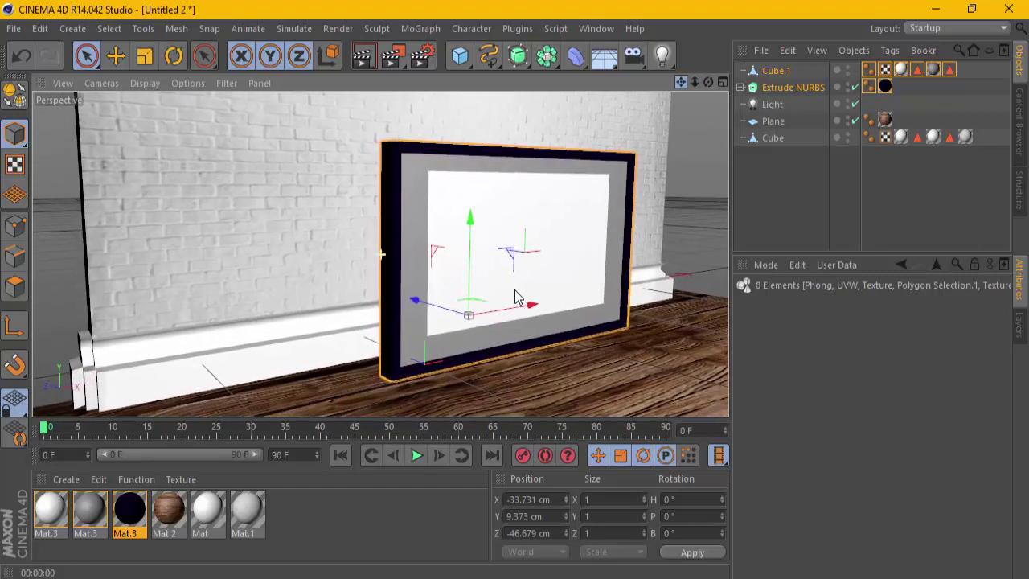
click(367, 62)
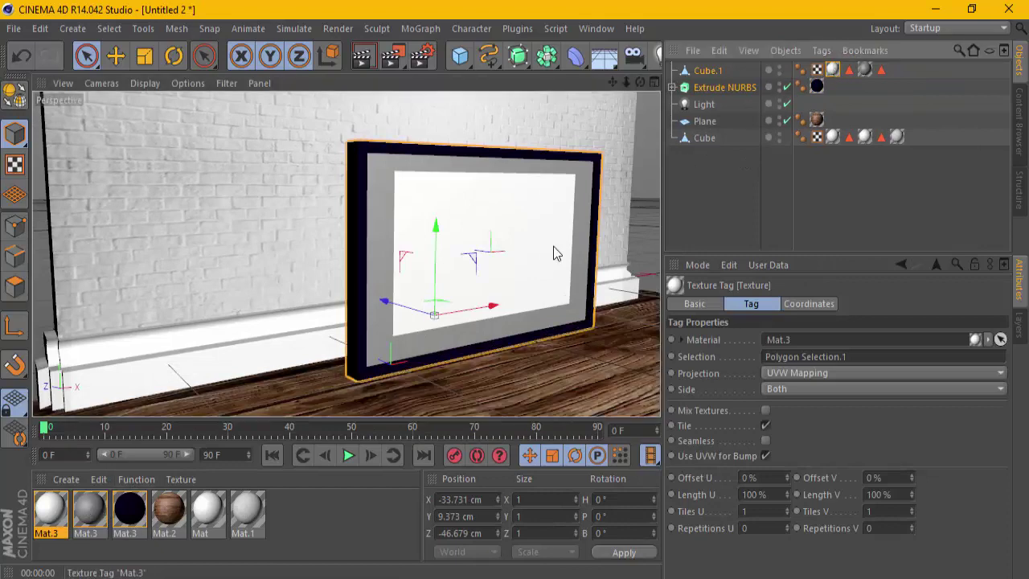
- Set the grey Mat.3 to white and turn off its specular highlight
double_click(89, 510)
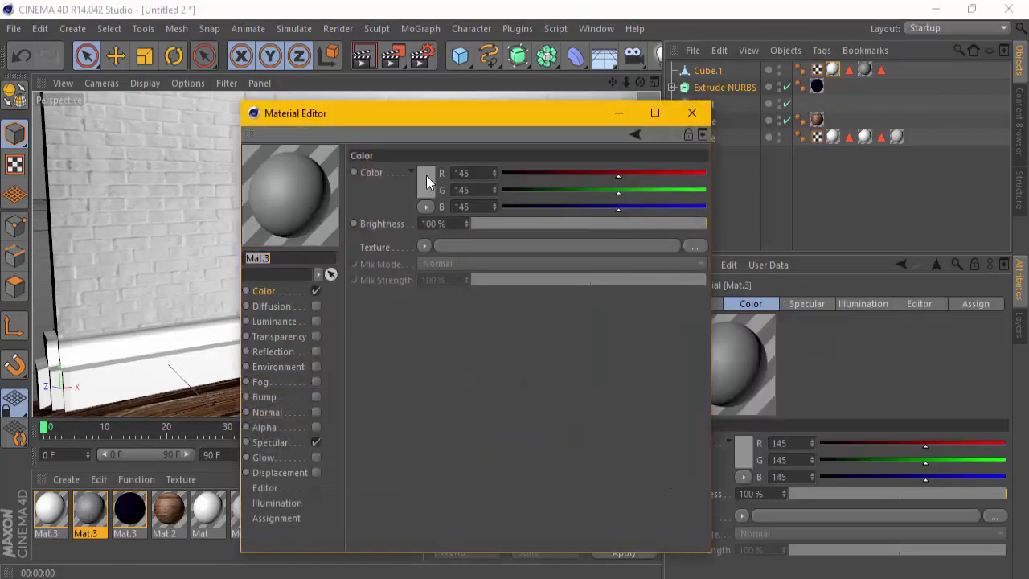
click(426, 179)
click(398, 254)
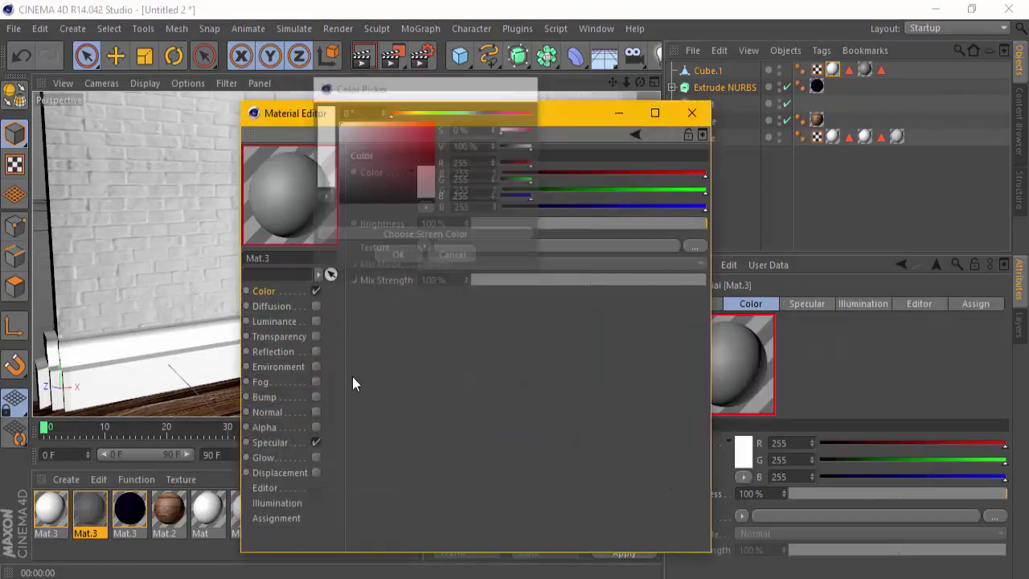
click(315, 444)
click(689, 120)
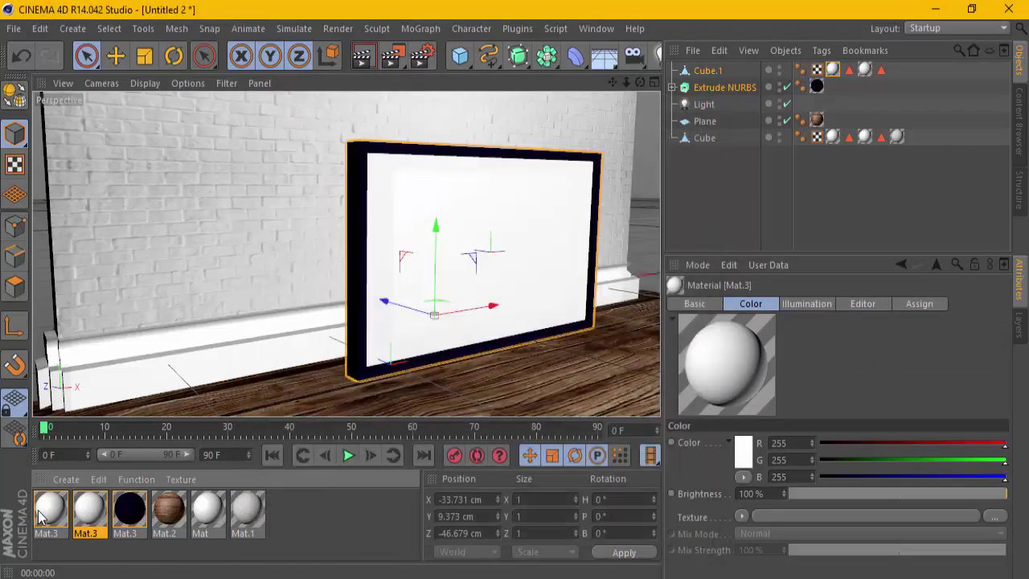
- Turn off the first Mat.3's specular and load panda_0.jpg as its colour texture
double_click(49, 508)
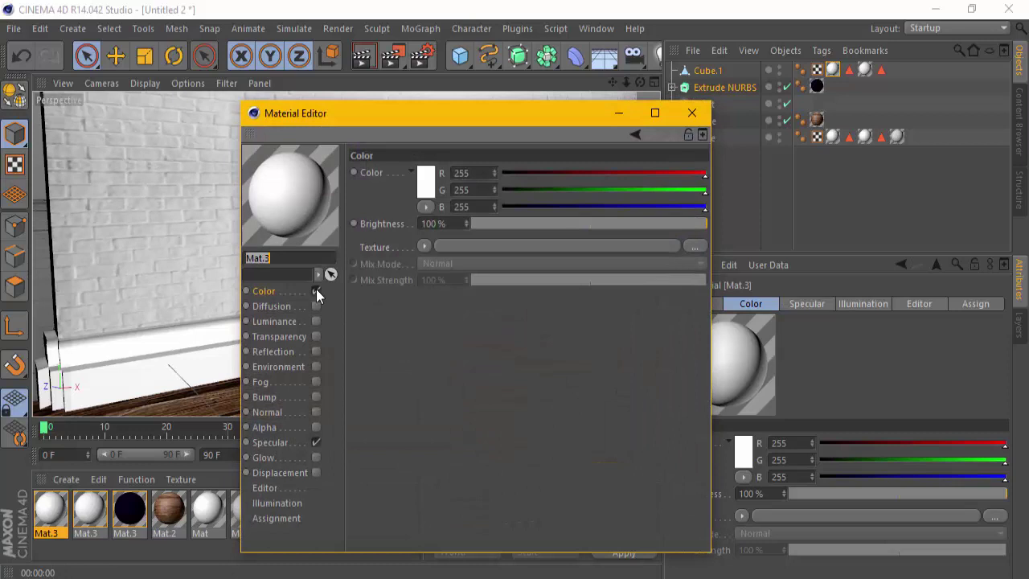
click(316, 443)
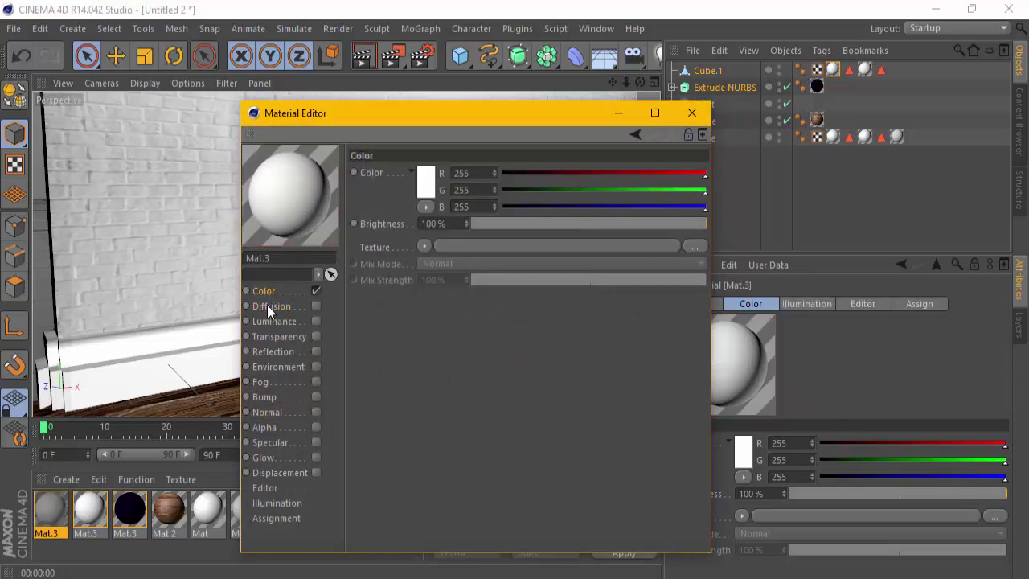
right_click(336, 243)
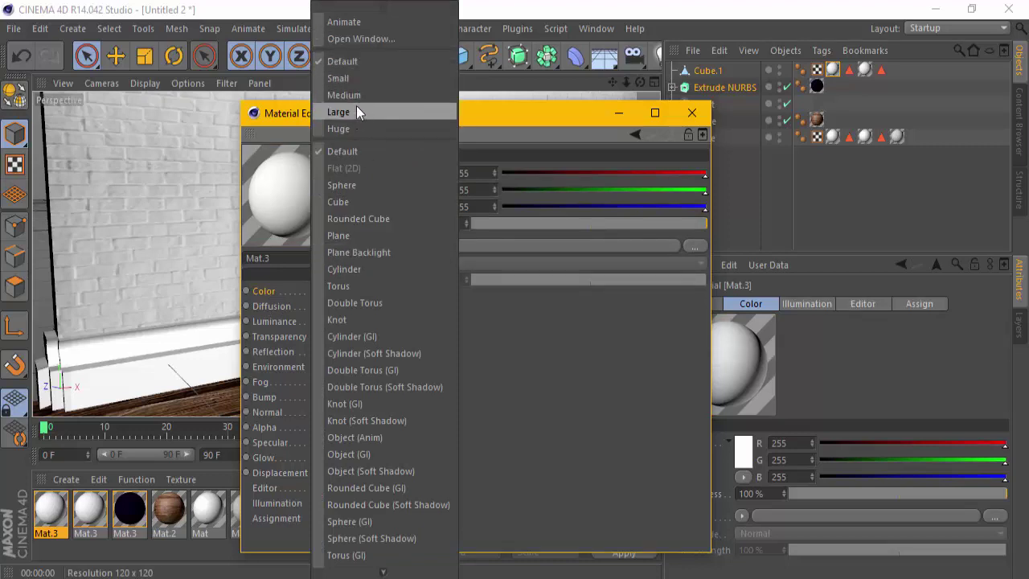
click(353, 238)
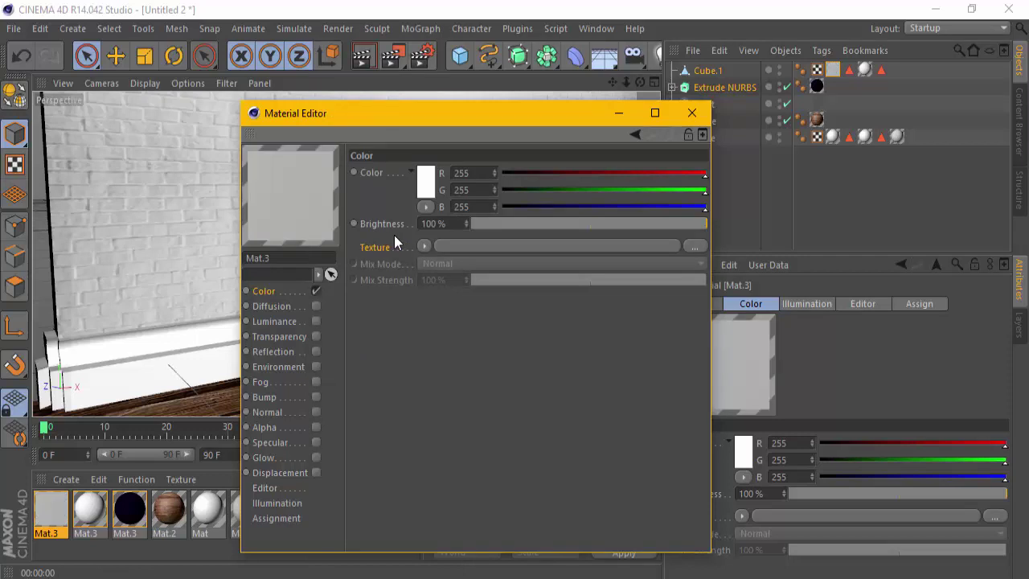
click(695, 247)
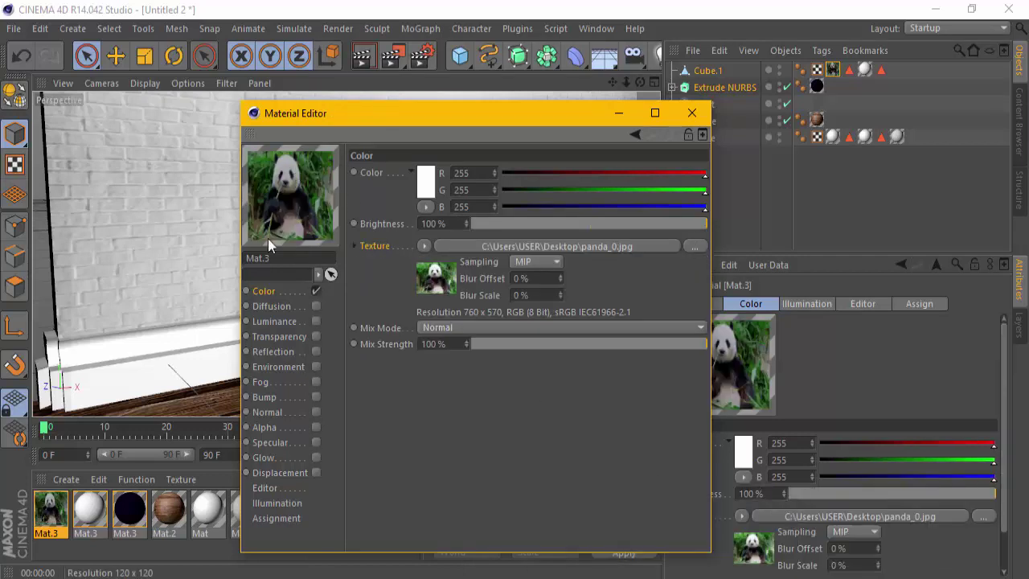
click(693, 113)
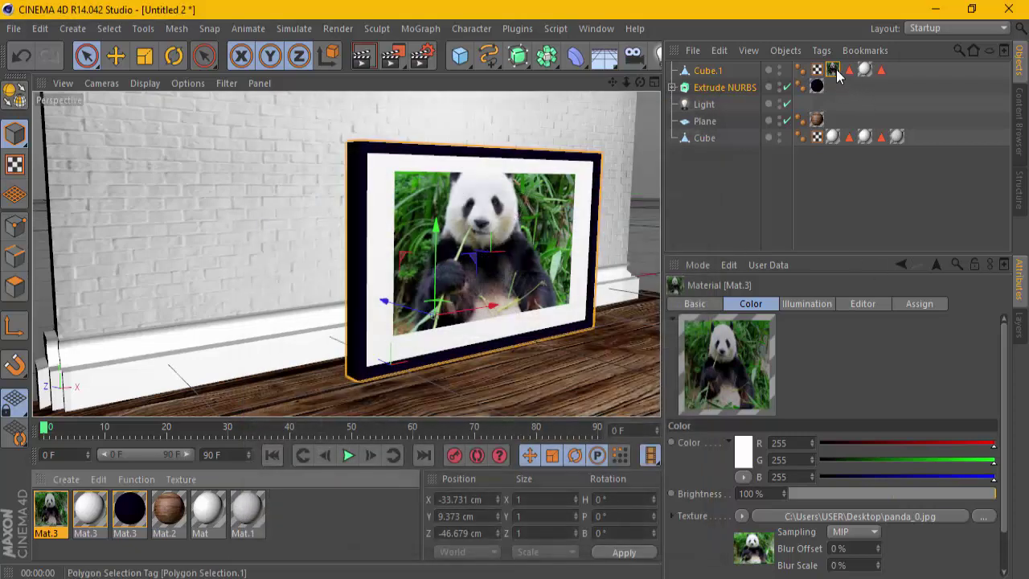
- Set the panda texture tag's Offset V to 9% and reset the horizontal offset to 0%
click(833, 71)
drag(826, 255, 831, 159)
drag(908, 386, 909, 382)
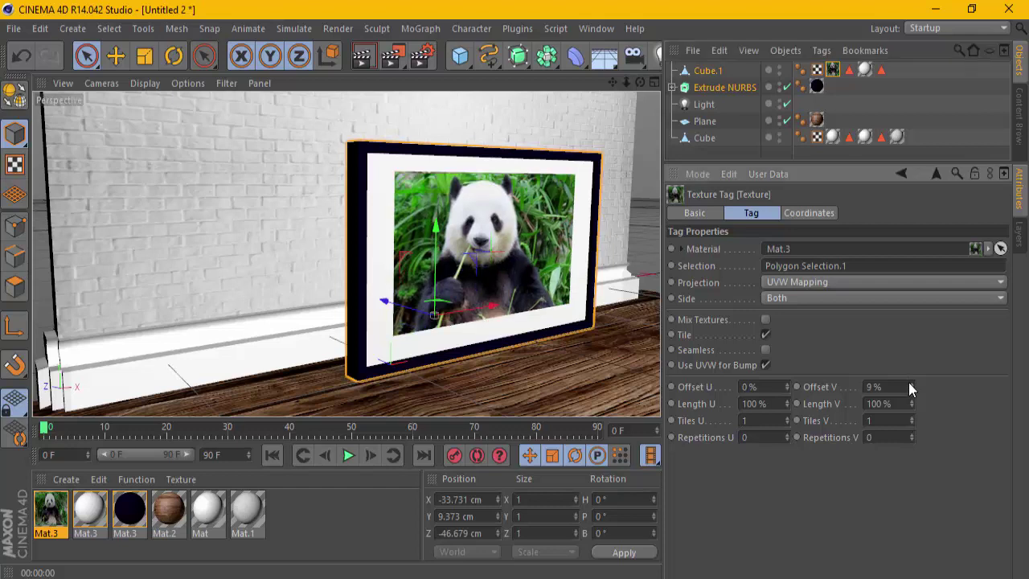
drag(787, 390, 786, 386)
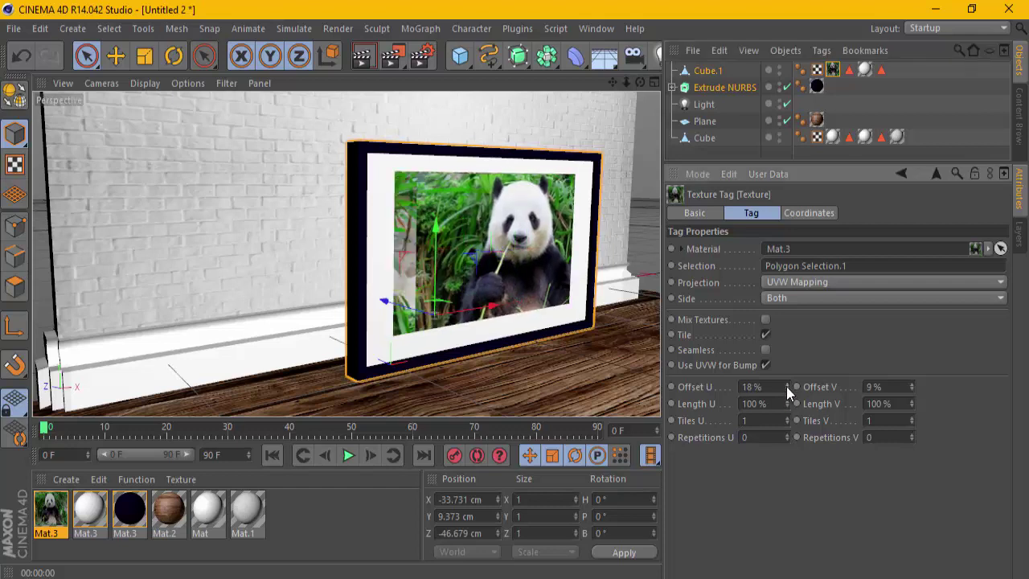
right_click(786, 386)
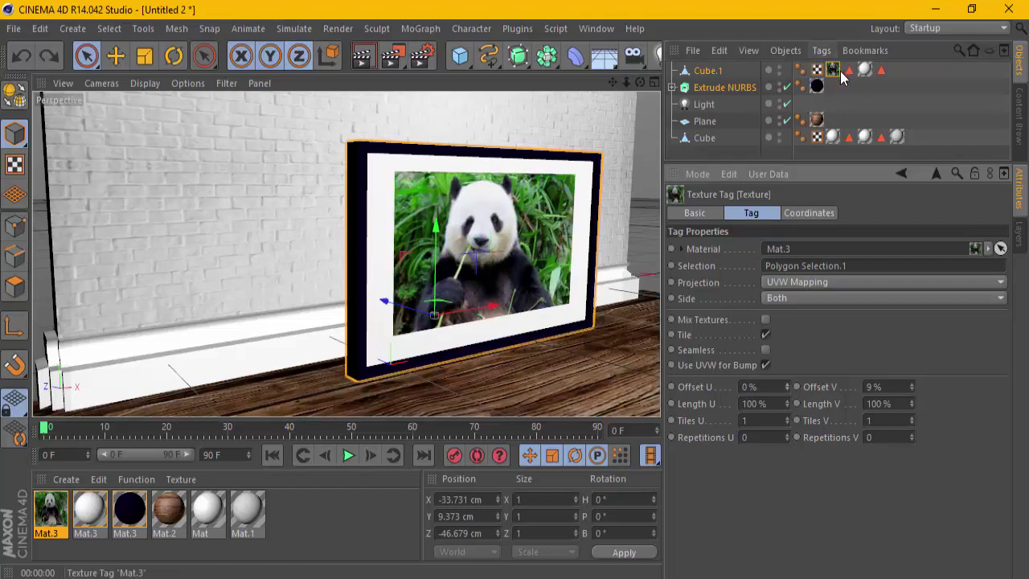
- Try Frontal projection, revert to UVW Mapping, and render a viewport preview
click(815, 282)
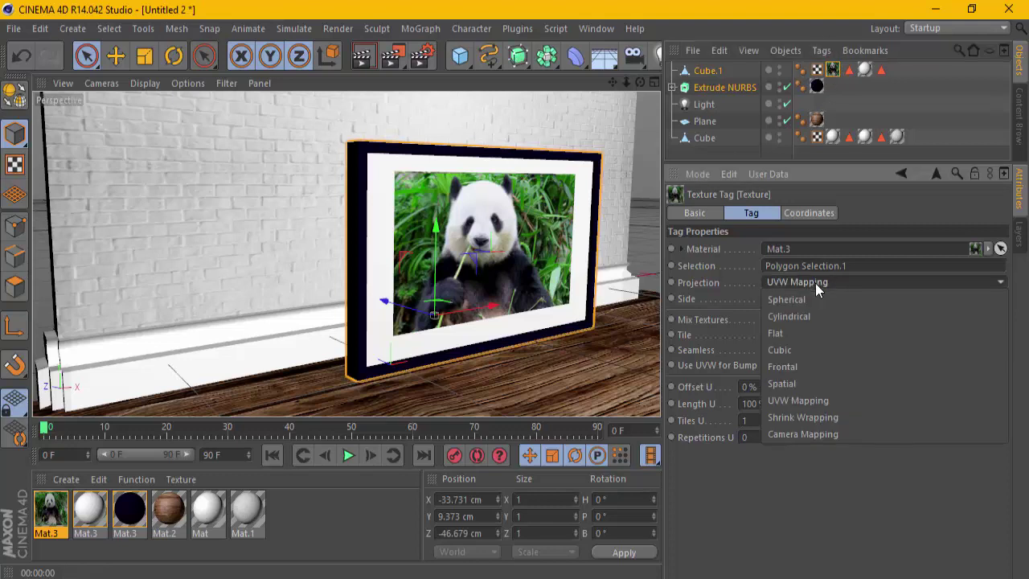
click(797, 363)
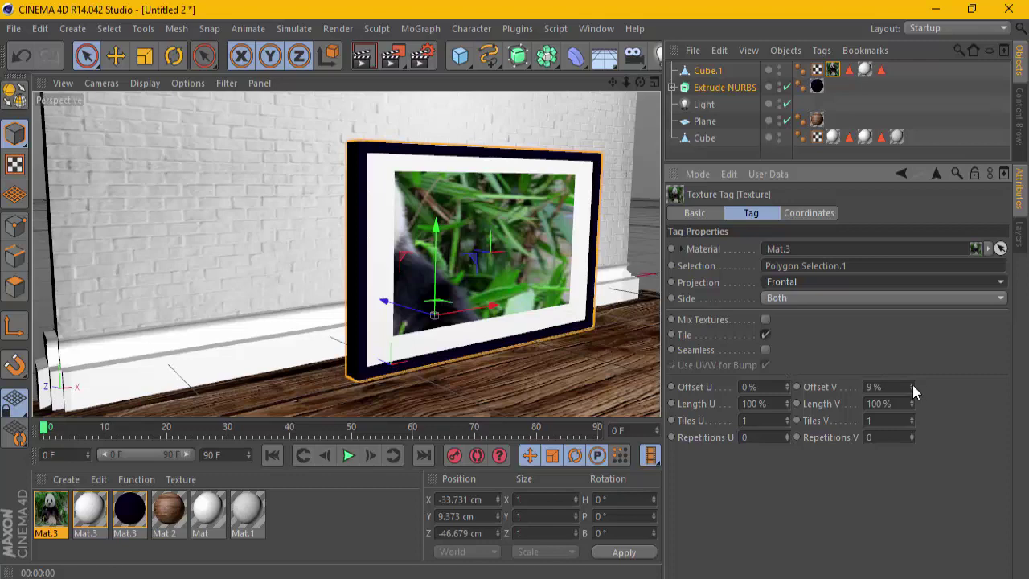
drag(912, 386, 913, 385)
drag(788, 387, 788, 380)
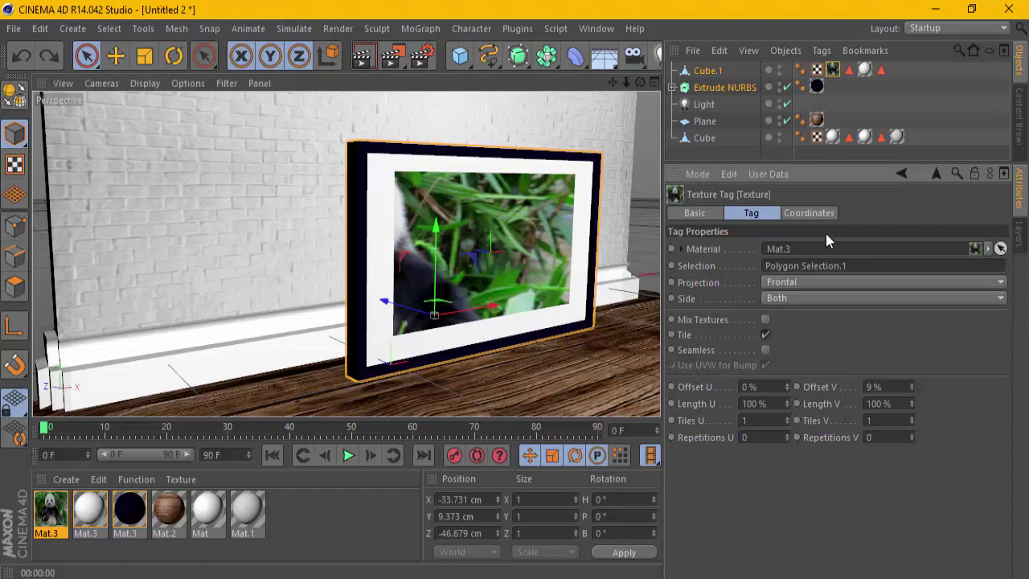
key(ctrl+z)
click(827, 70)
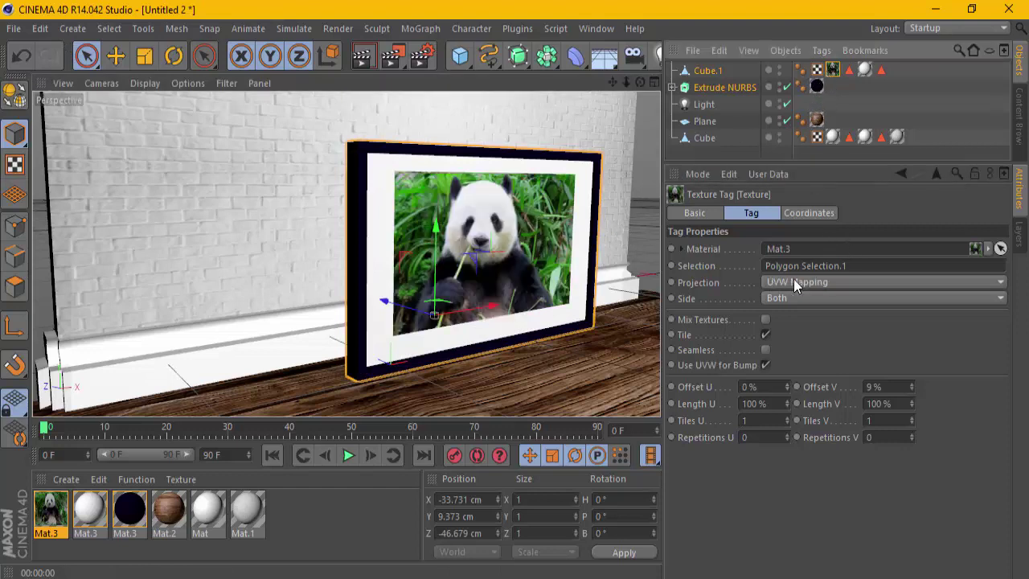
click(362, 55)
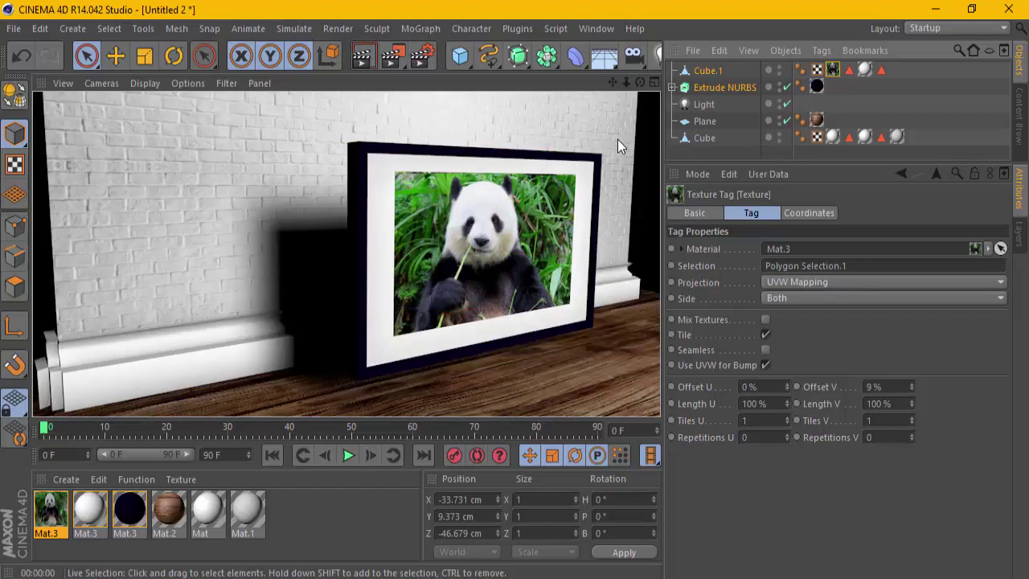
- Set the render Anti-Aliasing quality to Best
click(420, 55)
click(91, 117)
click(314, 72)
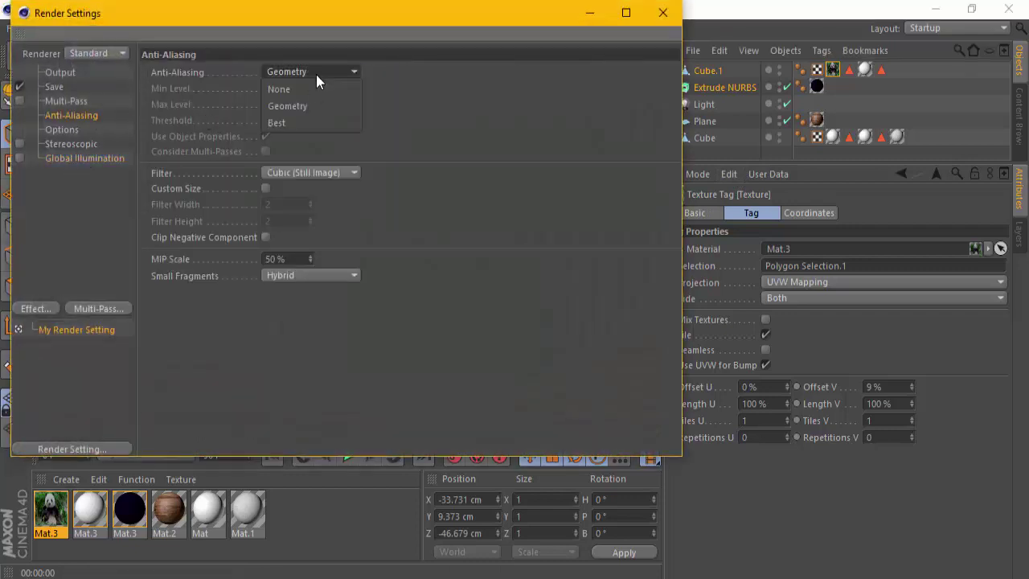
click(320, 120)
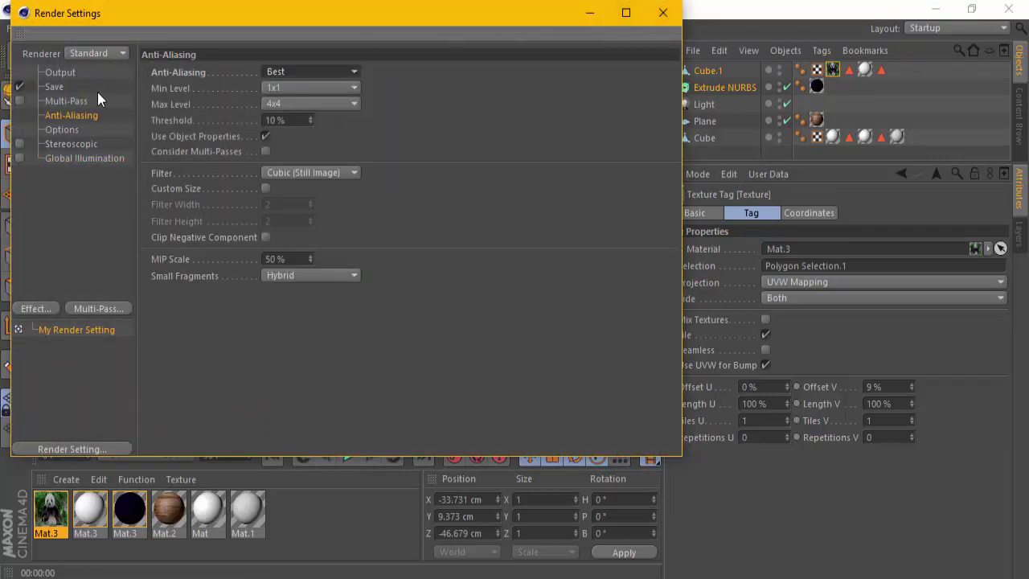
- Set the output resolution to 300 DPI, apply a Screen size preset, and close the settings
click(70, 74)
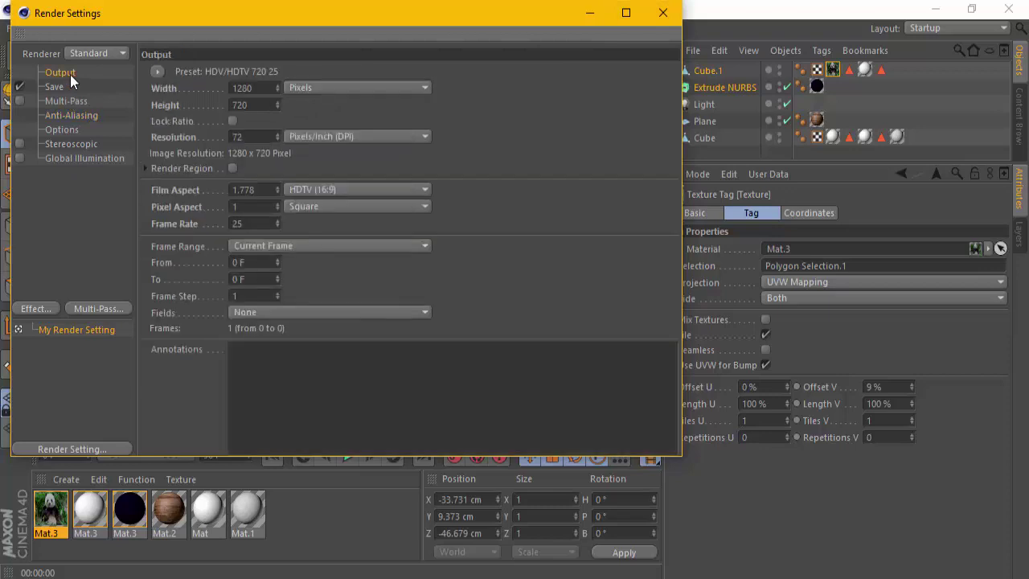
double_click(258, 135)
text(00)
key(Return)
click(159, 71)
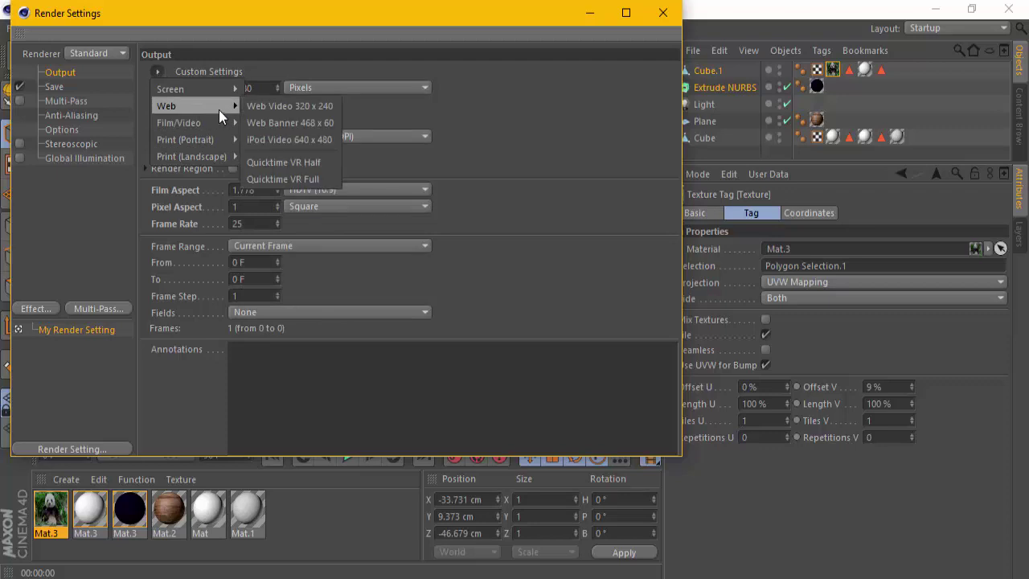
mouse_move(193, 90)
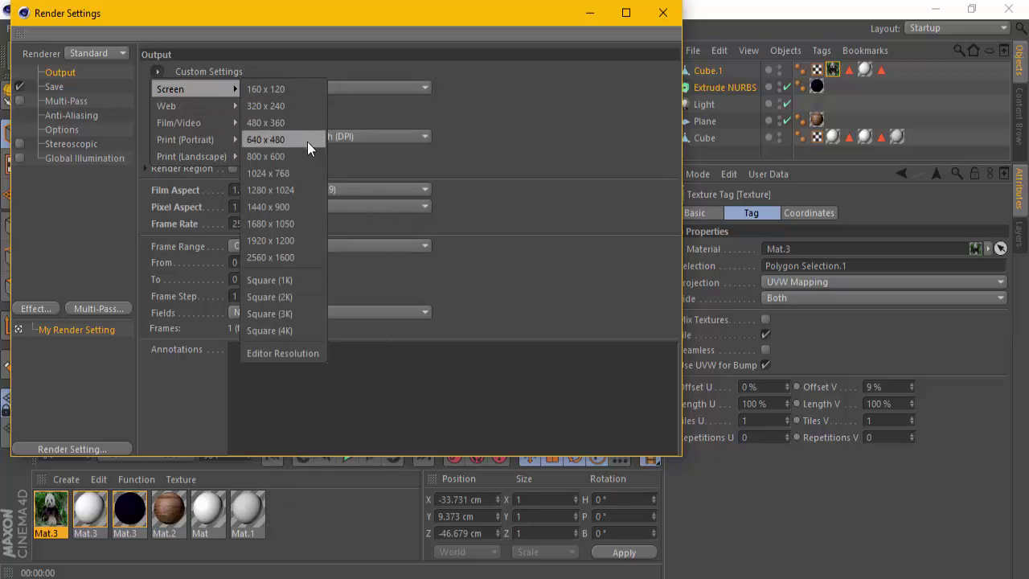
click(298, 194)
click(663, 12)
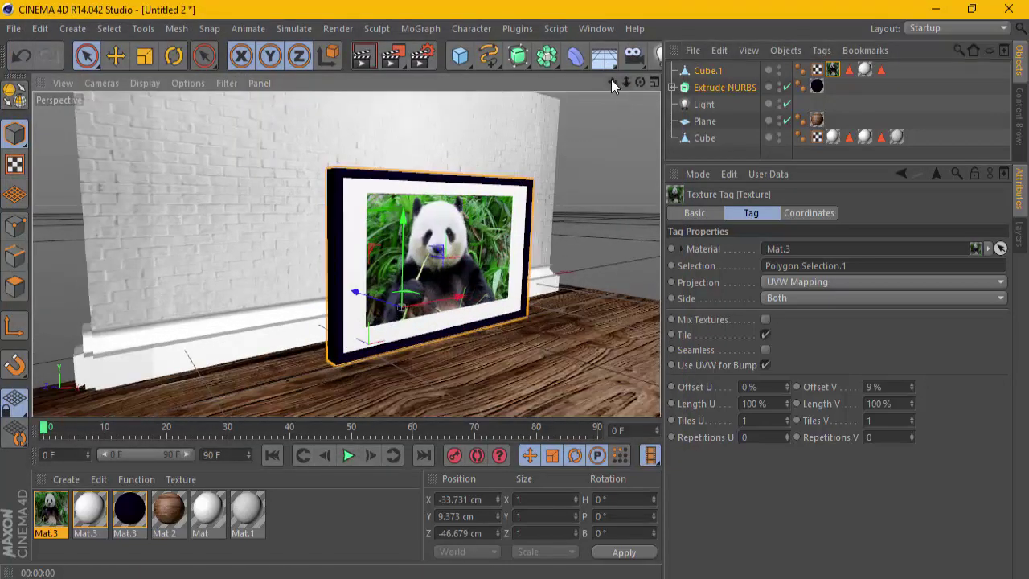
- Pan, zoom and orbit in on the panda picture and the wall's right edge, then bring up the primitives palette
mouse_move(611, 79)
mouse_down()
mouse_move(650, 80)
mouse_move(516, 296)
mouse_up()
drag(626, 82, 513, 291)
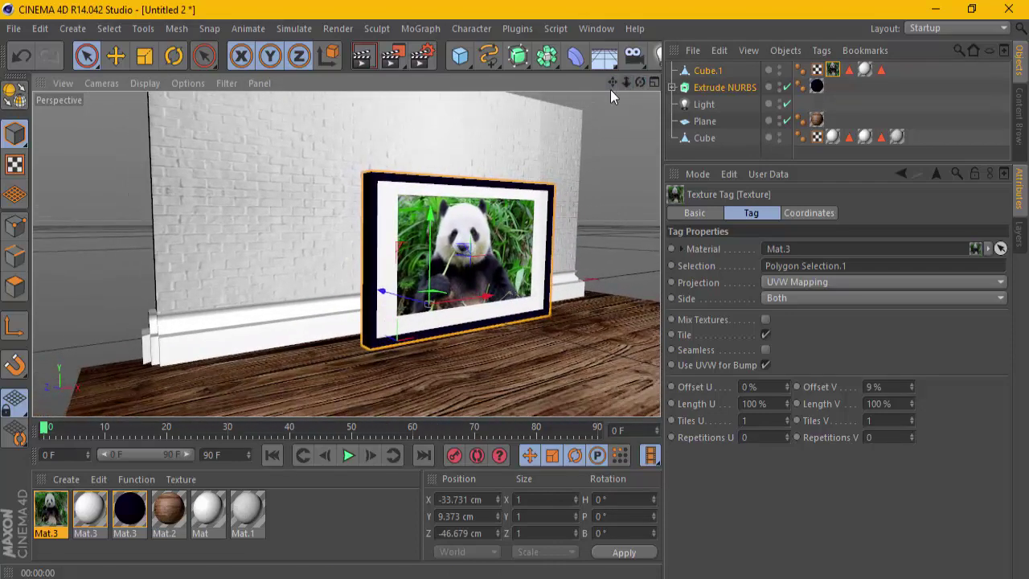
drag(612, 83, 517, 298)
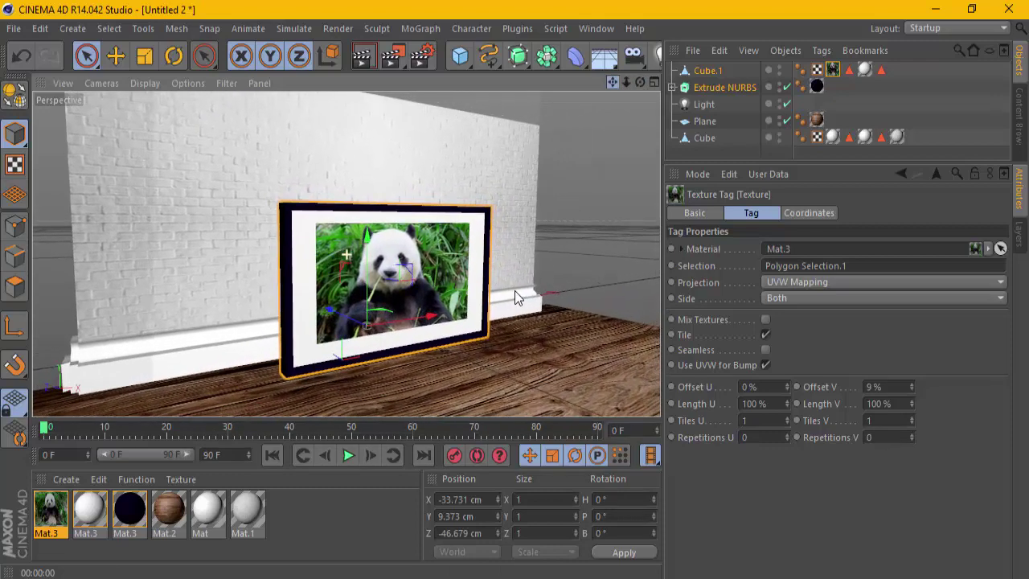
drag(627, 83, 512, 298)
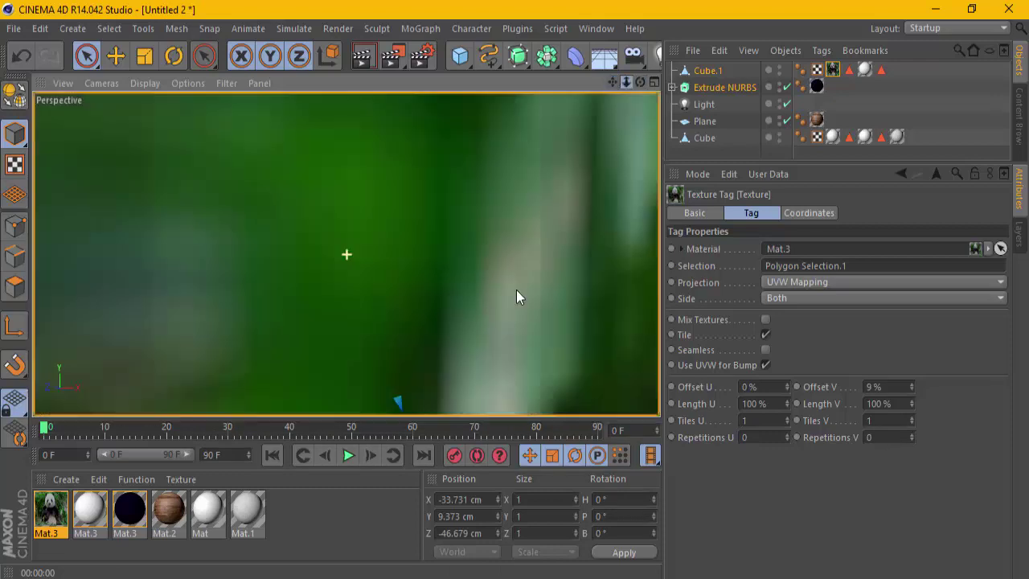
scroll(512, 299, down, 5)
scroll(512, 299, down, 5)
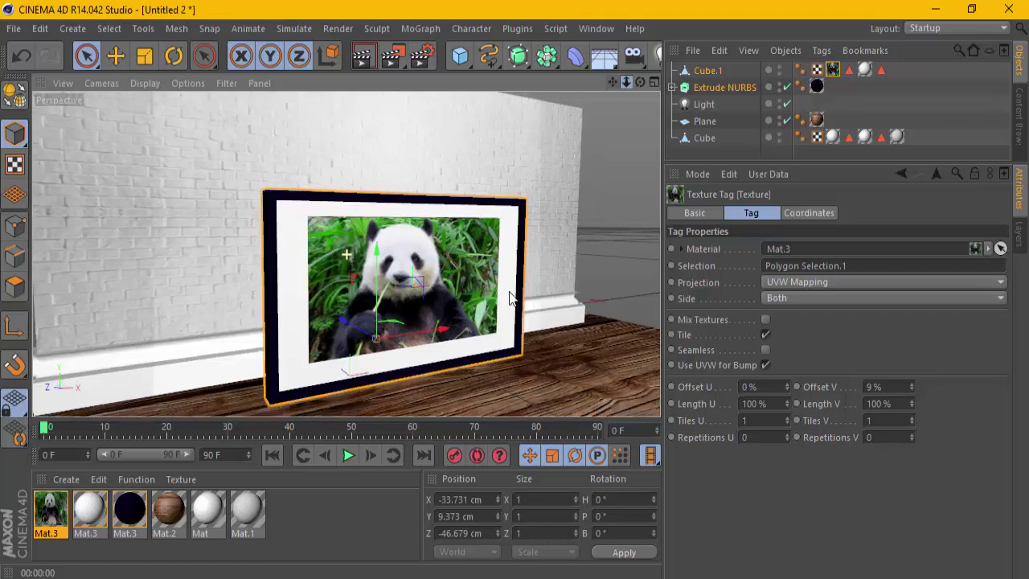
mouse_move(608, 81)
mouse_down()
mouse_move(609, 68)
mouse_move(514, 298)
mouse_move(640, 86)
mouse_up()
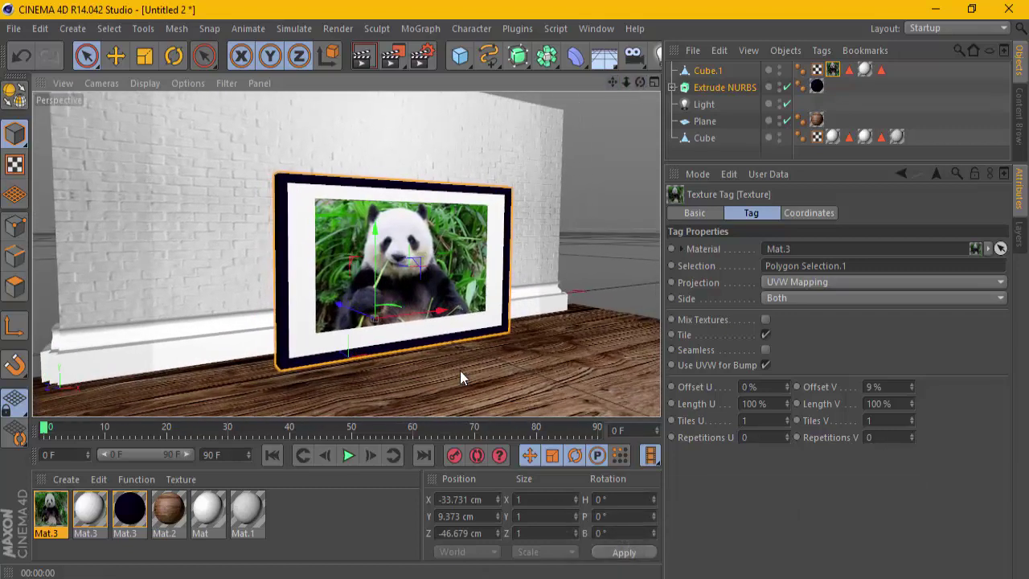
click(459, 55)
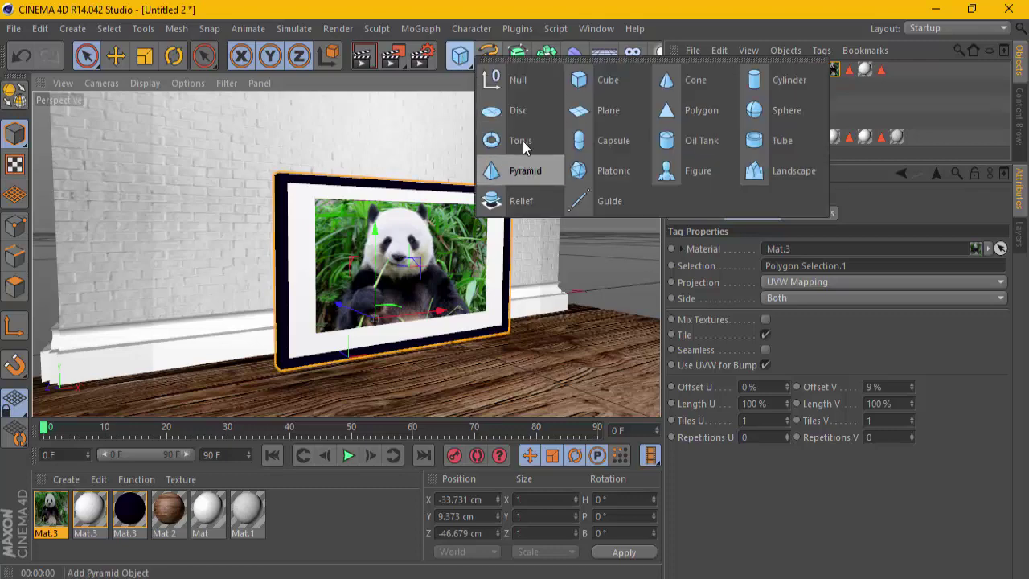
- Group the frame pieces under a new Null object and collapse it
click(518, 79)
mouse_move(909, 82)
mouse_down()
mouse_move(718, 103)
mouse_move(706, 68)
mouse_up()
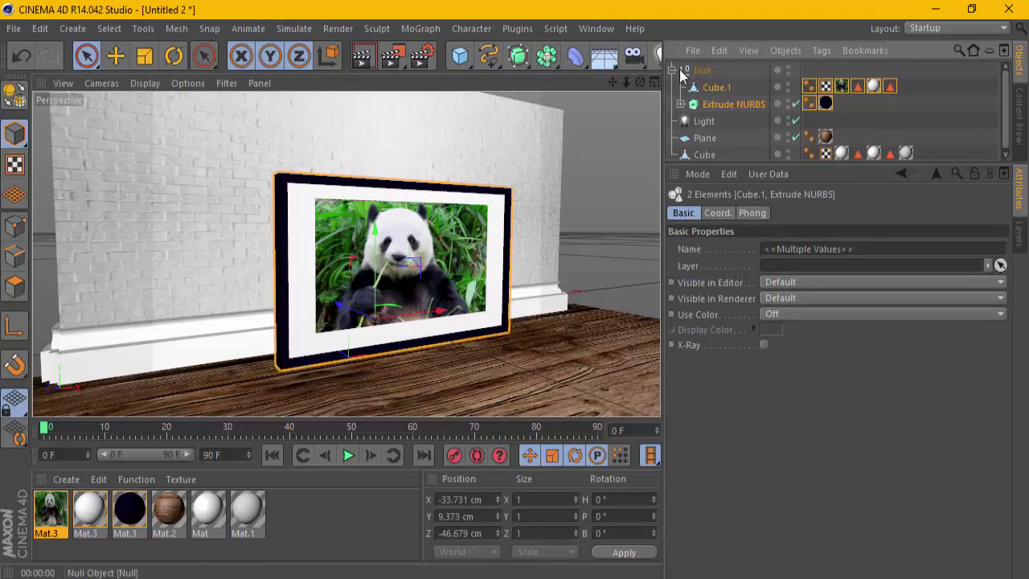
click(672, 70)
click(739, 70)
click(740, 69)
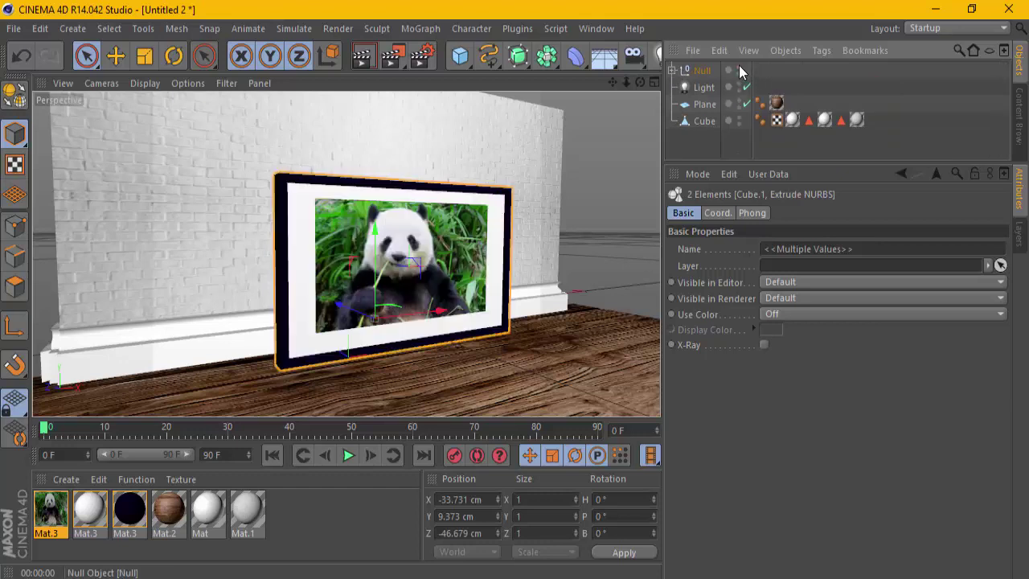
- Switch to an enlarged side view and select the Null holding the frame
click(652, 83)
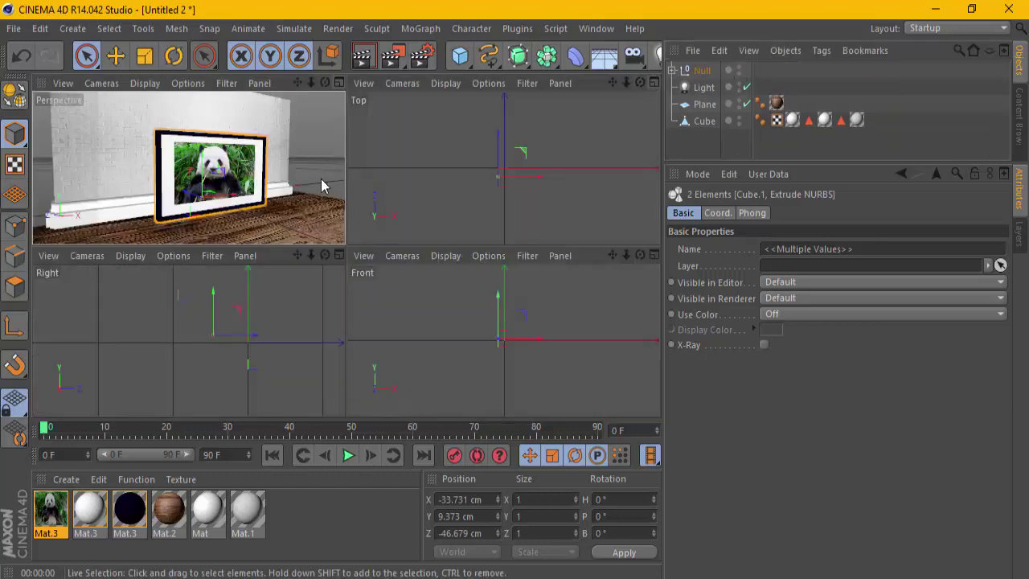
click(340, 255)
alt+middle_drag(471, 217, 422, 212)
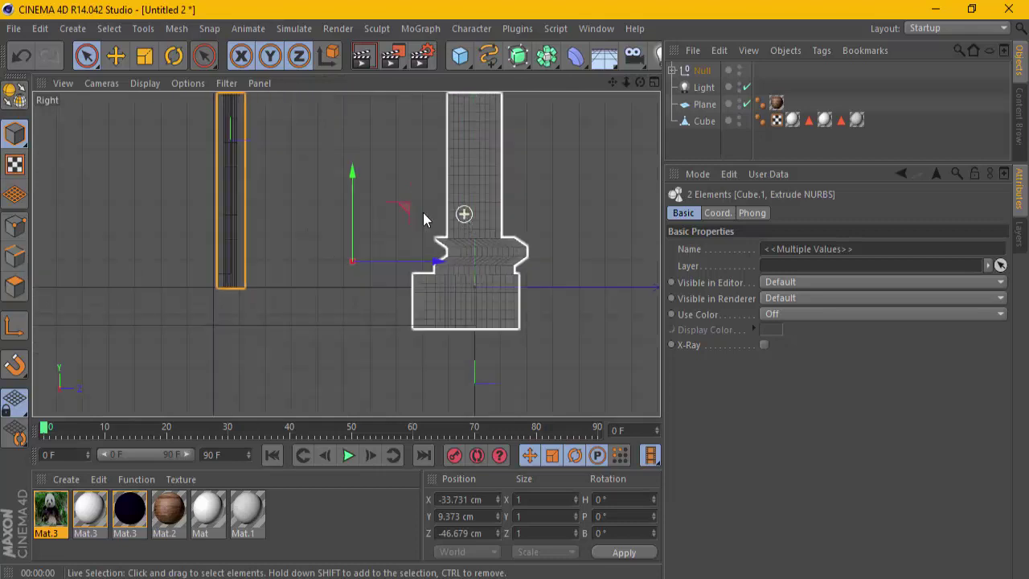
click(706, 109)
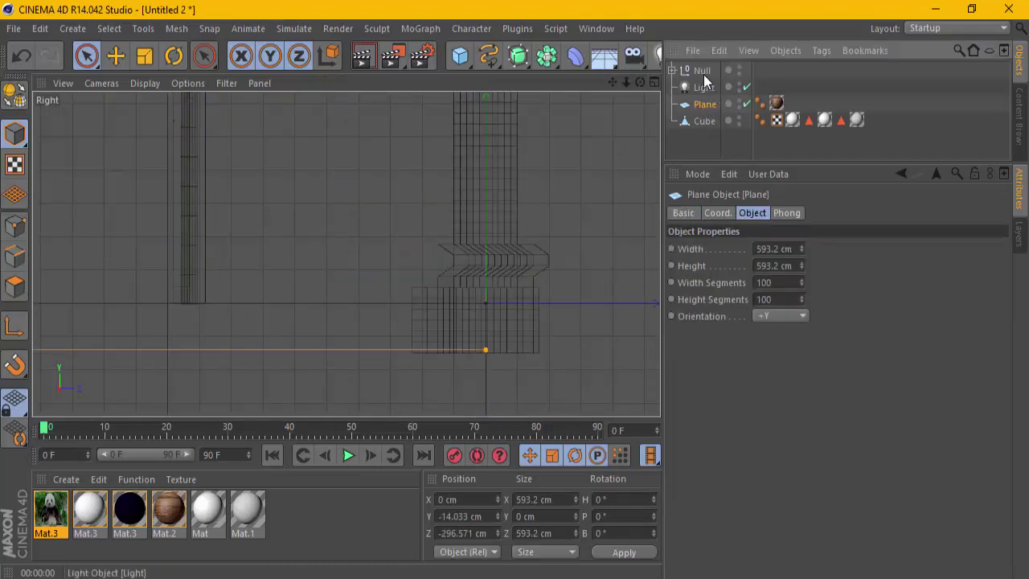
click(701, 71)
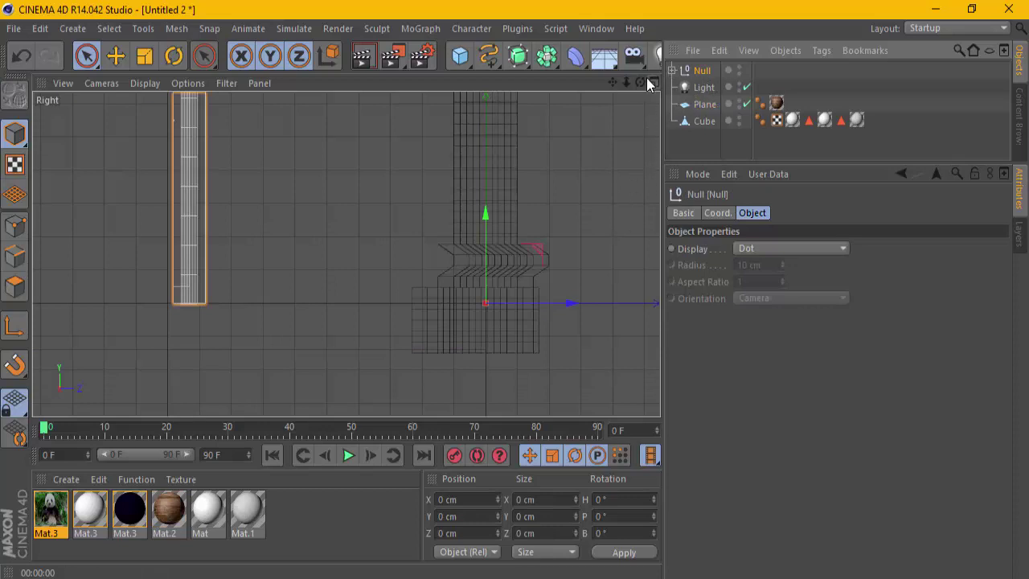
- Reframe the side view, undo the wall selection, and select the picture frame group
drag(615, 82, 517, 290)
scroll(515, 292, down, 2)
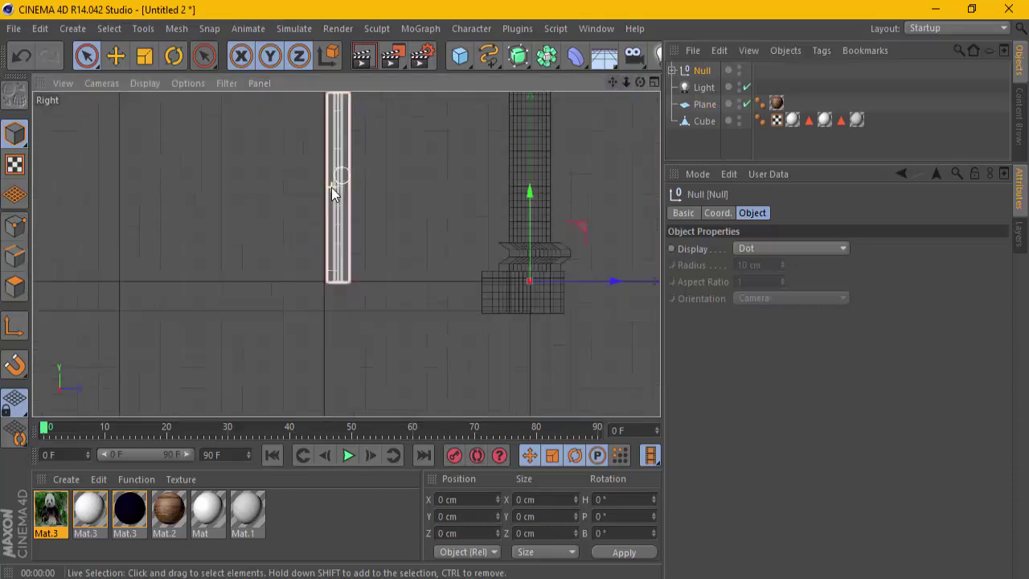
scroll(331, 187, down, 2)
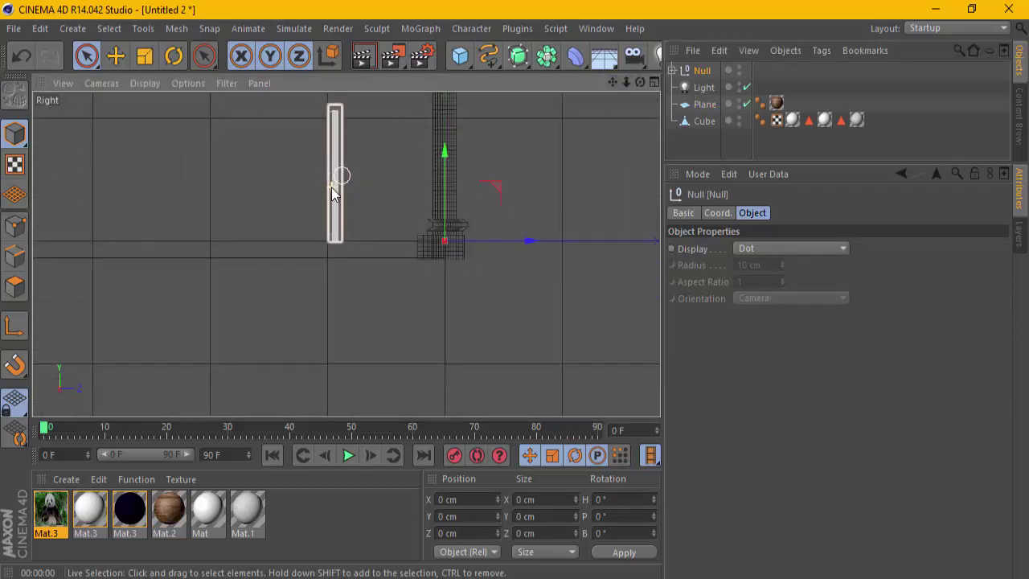
click(441, 170)
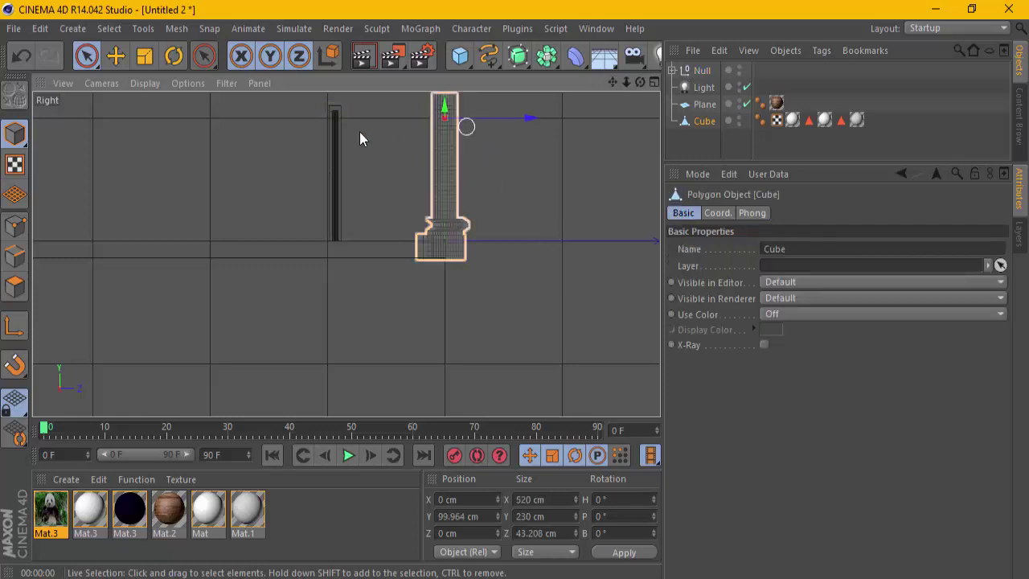
key(ctrl+z)
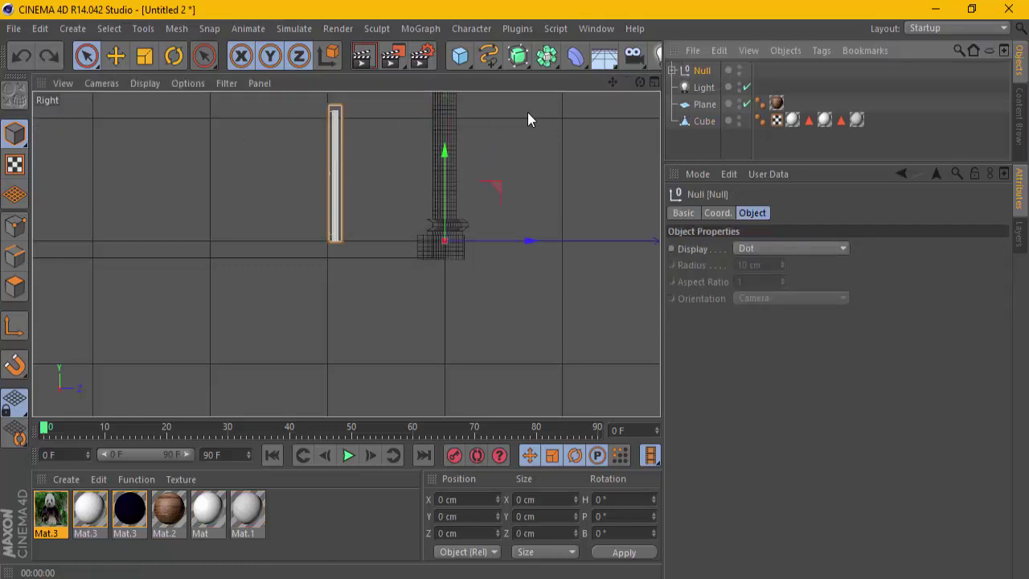
click(312, 184)
click(116, 55)
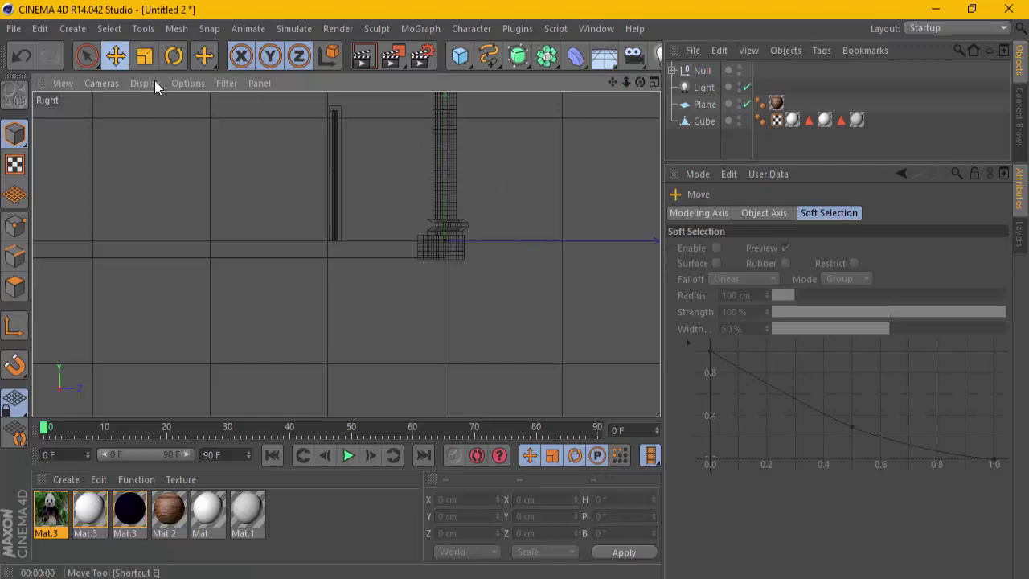
- In Axis mode, slide the frame object's pivot back and forth along the depth axis
click(344, 168)
click(15, 326)
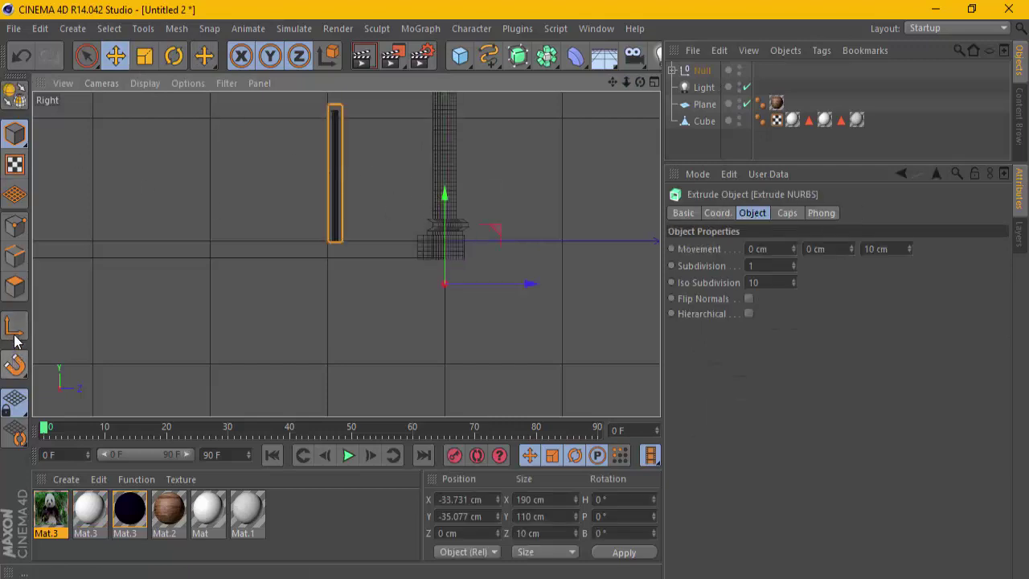
mouse_move(459, 286)
mouse_down()
mouse_move(424, 287)
mouse_move(323, 242)
mouse_move(314, 161)
mouse_up()
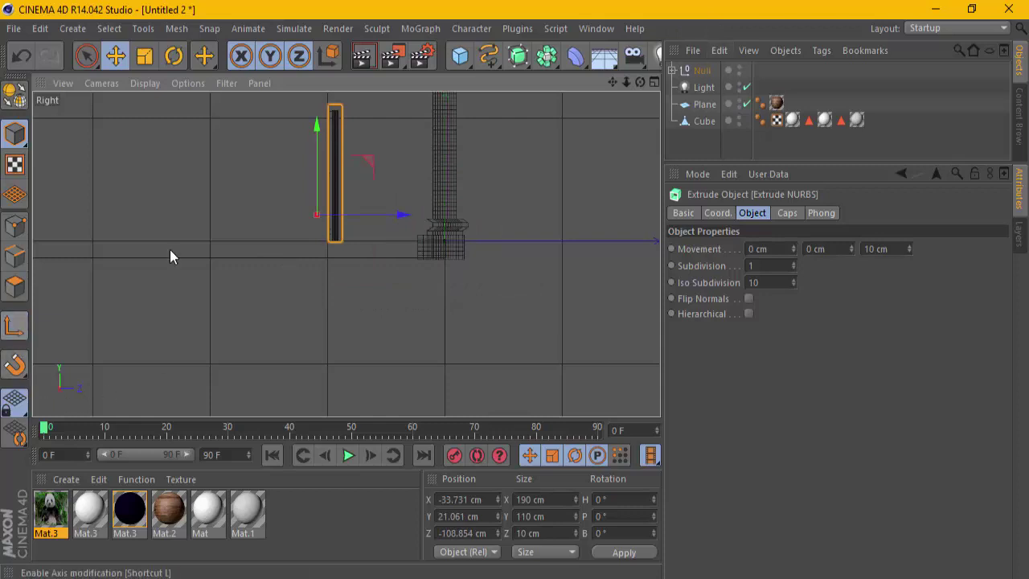
scroll(298, 138, up, 2)
scroll(331, 177, up, 2)
drag(395, 246, 459, 241)
- Select the frame group and move its pivot along depth toward the frame's base
click(700, 70)
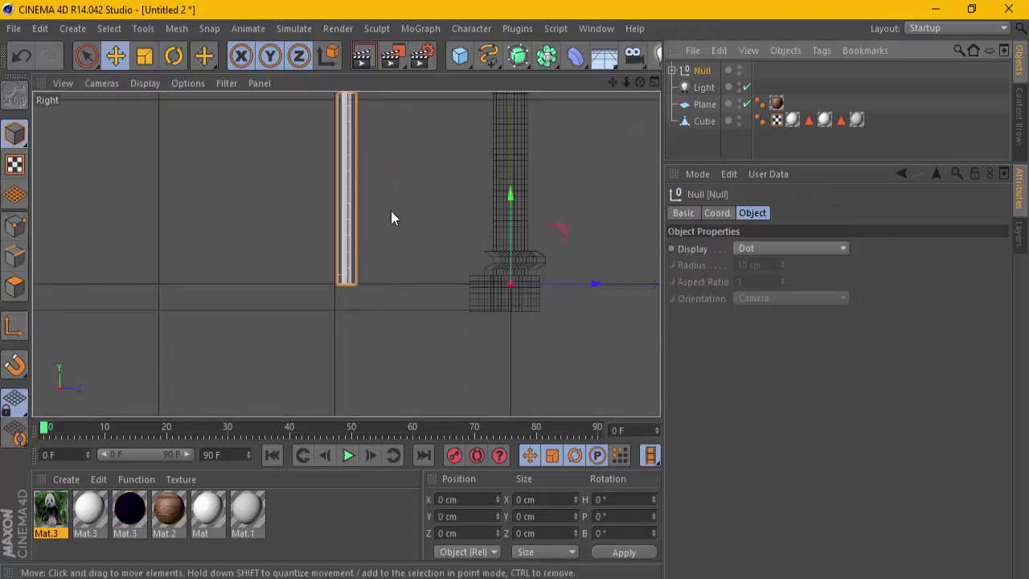
click(14, 325)
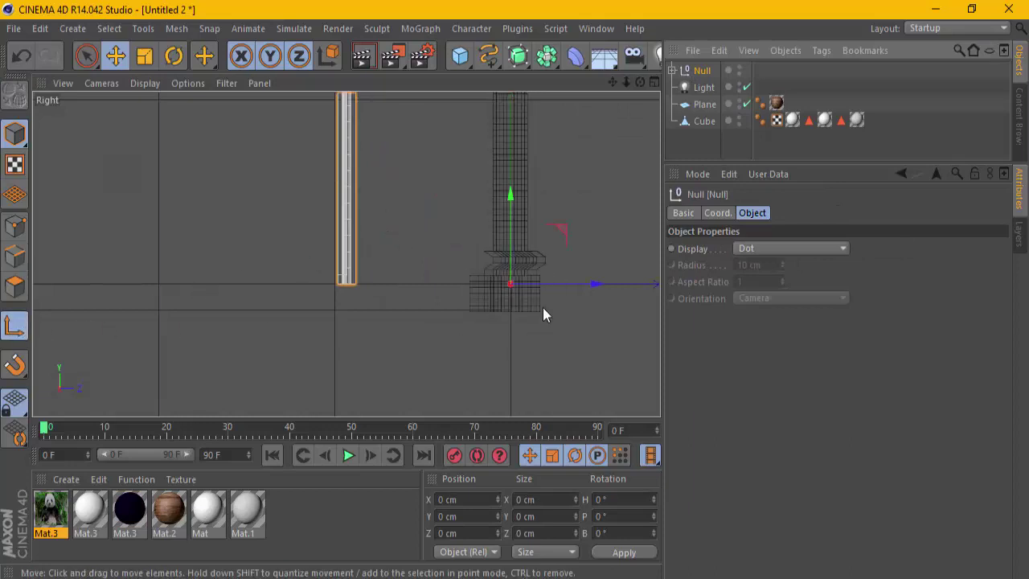
mouse_move(579, 283)
mouse_down()
mouse_move(385, 286)
mouse_move(463, 283)
mouse_up()
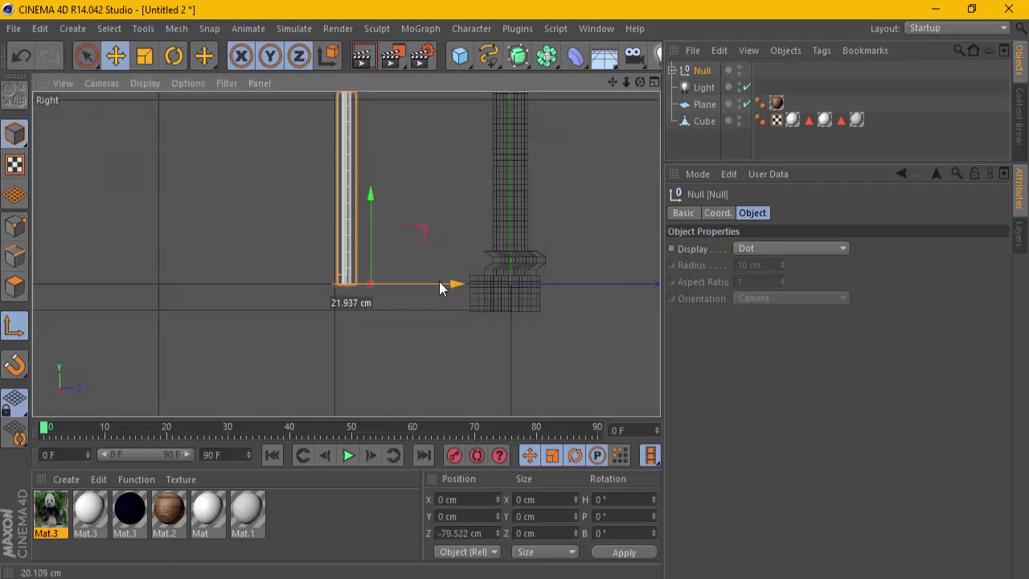
key(ctrl+z)
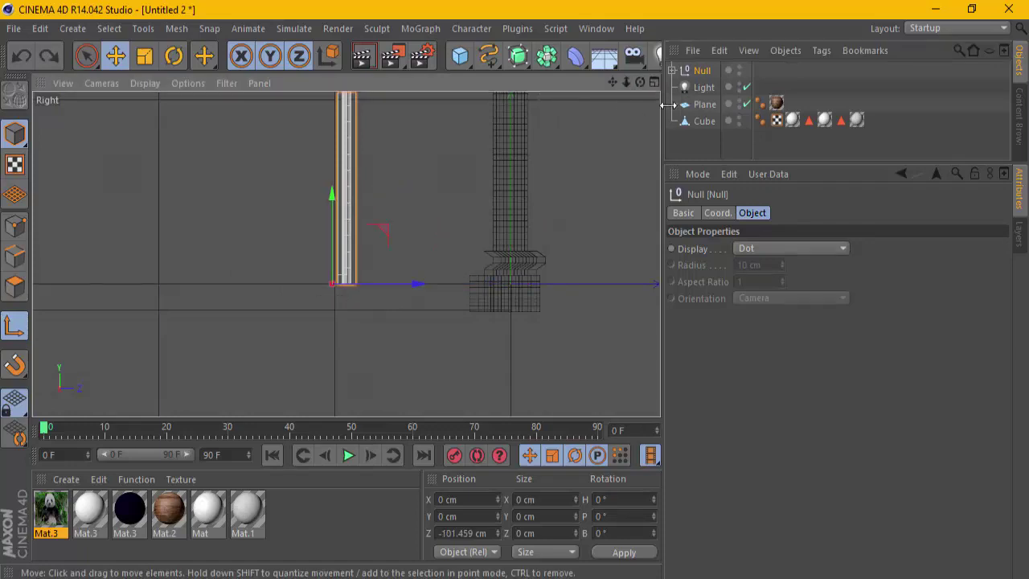
drag(419, 278, 493, 283)
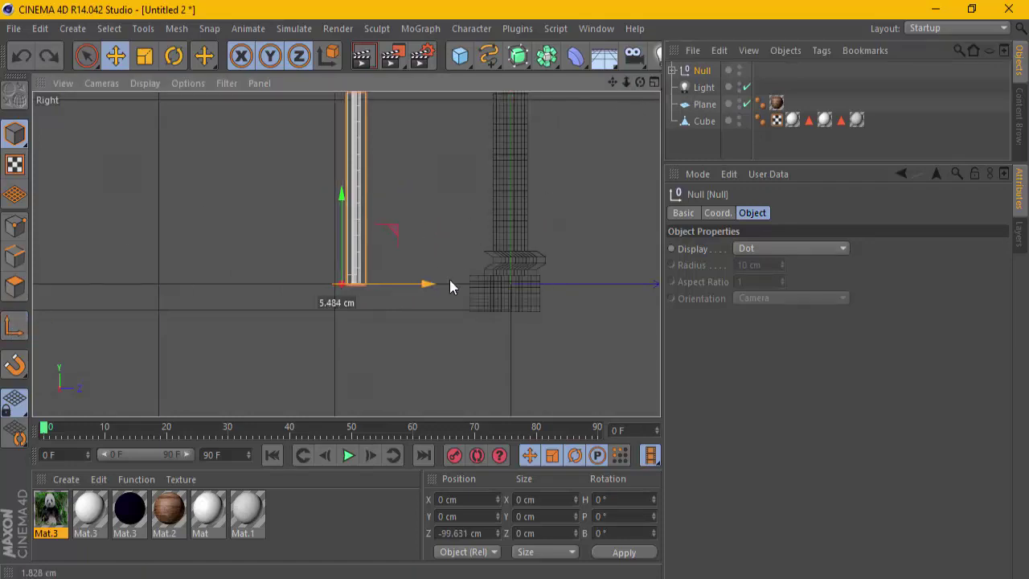
scroll(537, 250, up, 2)
scroll(537, 249, up, 2)
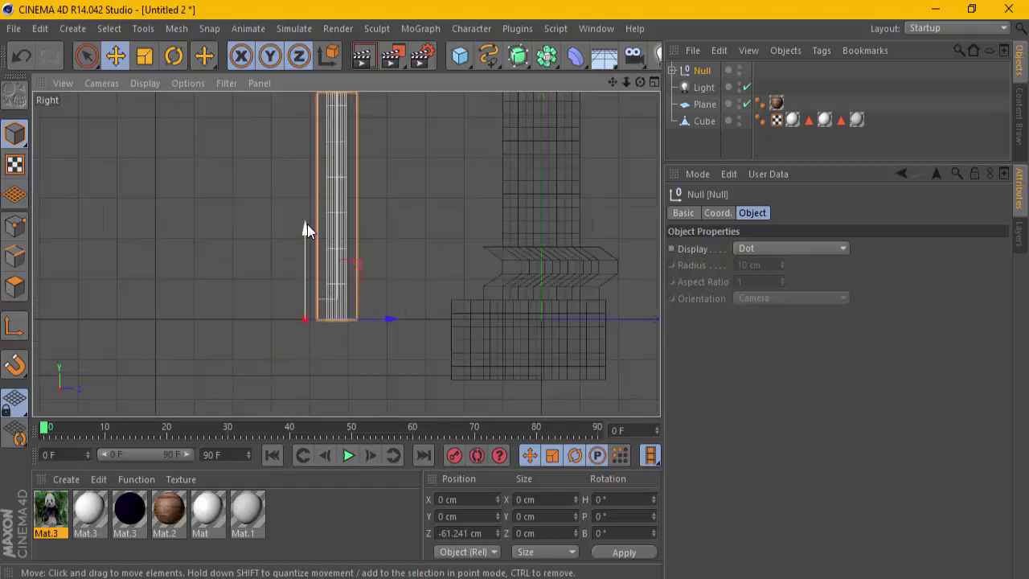
- Lower the group's pivot onto the frame's bottom corner (Y −13.671 cm, Z −56.027 cm)
drag(307, 228, 309, 283)
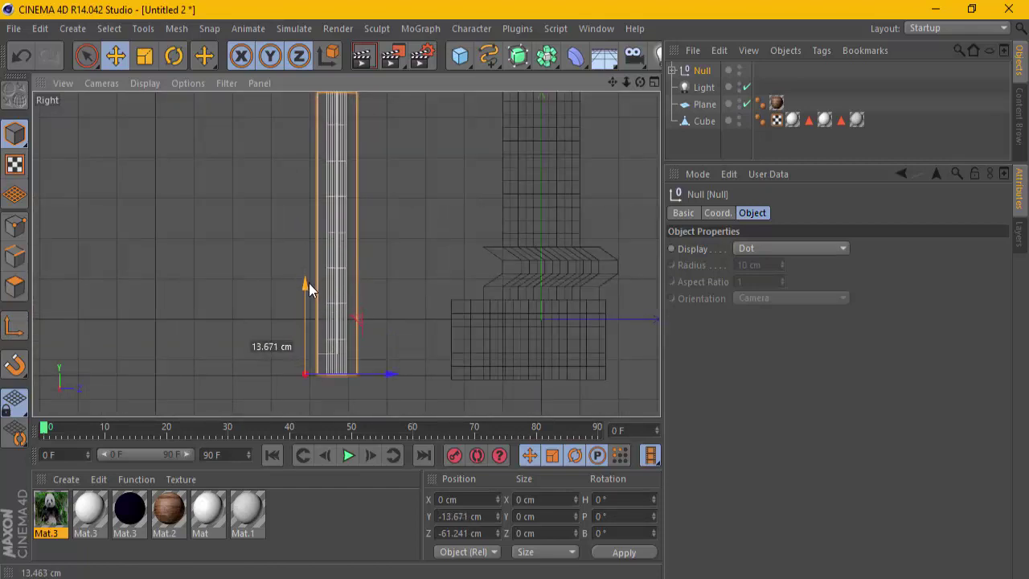
drag(400, 380, 411, 374)
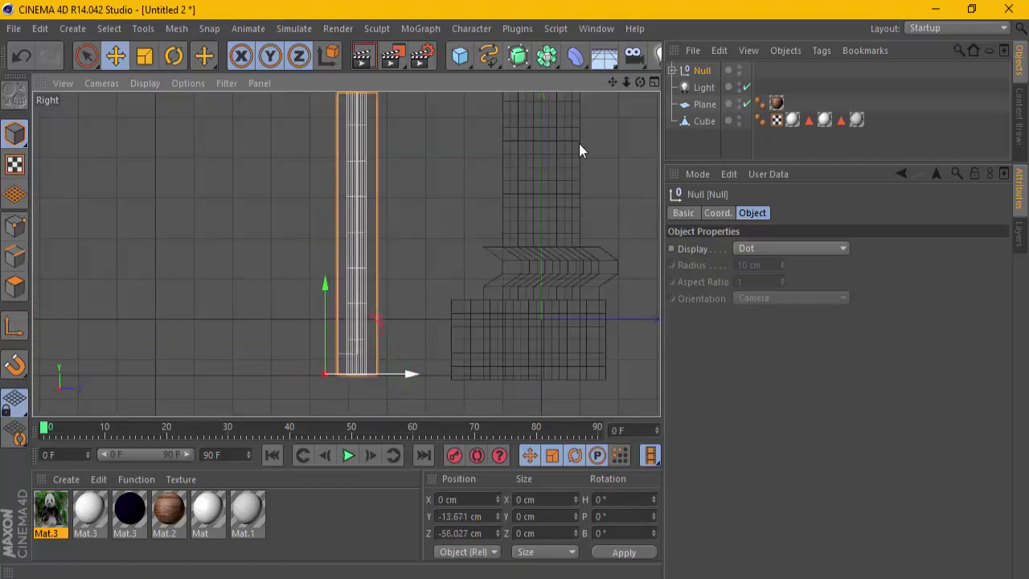
mouse_move(612, 82)
mouse_down()
mouse_move(512, 288)
mouse_move(260, 211)
mouse_up()
scroll(261, 211, down, 2)
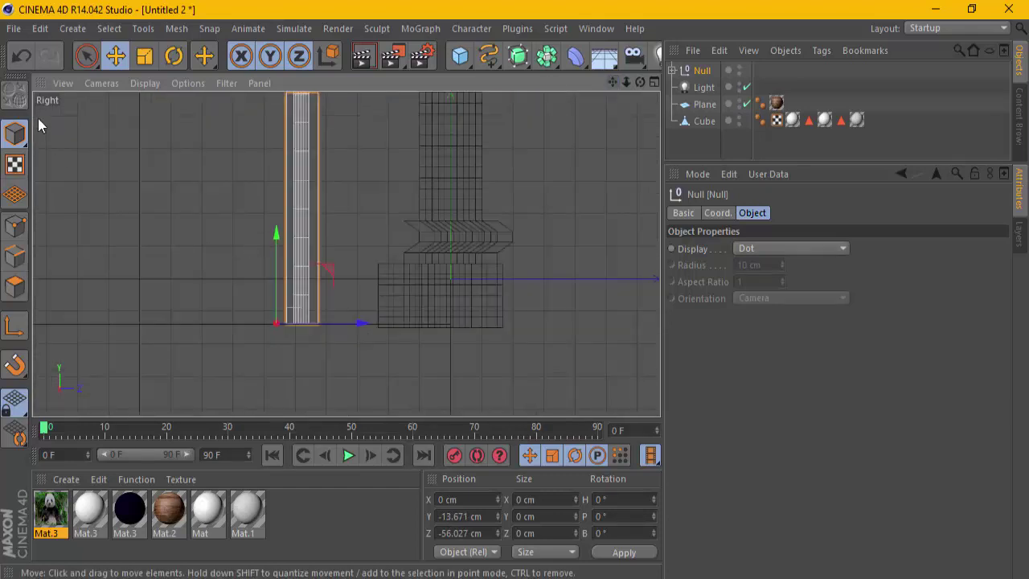
click(173, 55)
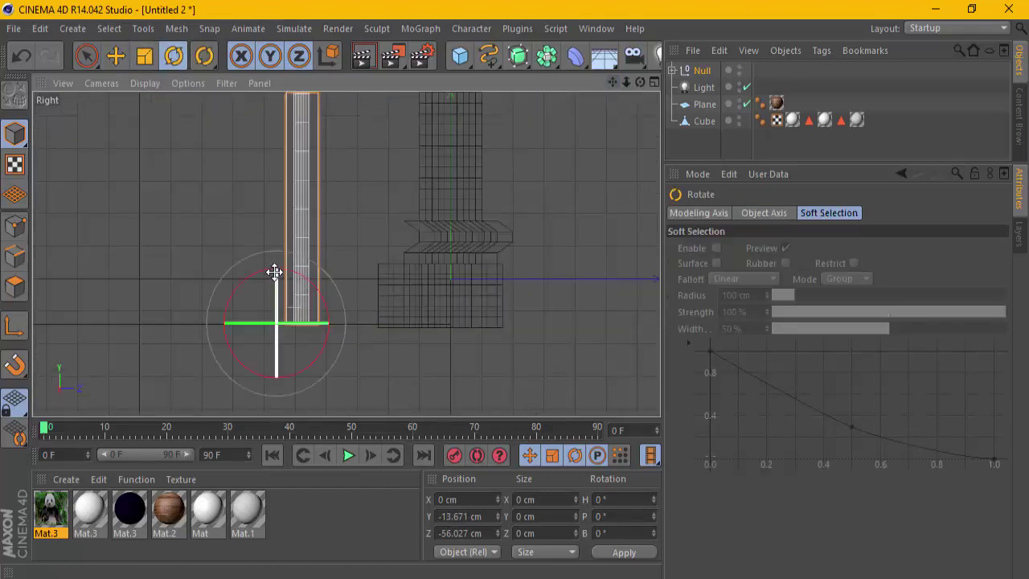
- Tilt the frame group back around its base and slide it against the wall
drag(273, 277, 281, 277)
drag(632, 83, 640, 86)
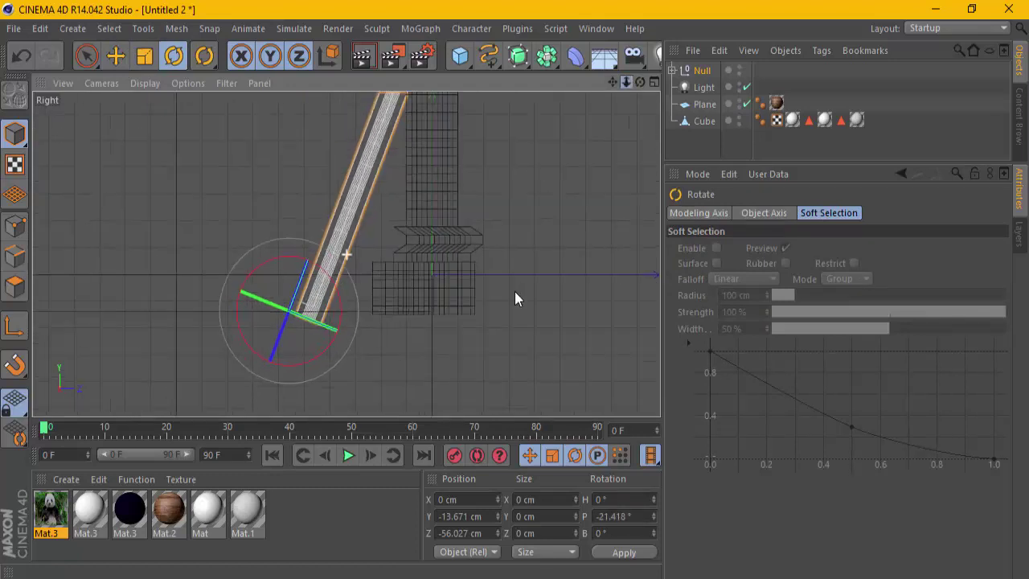
drag(515, 294, 618, 82)
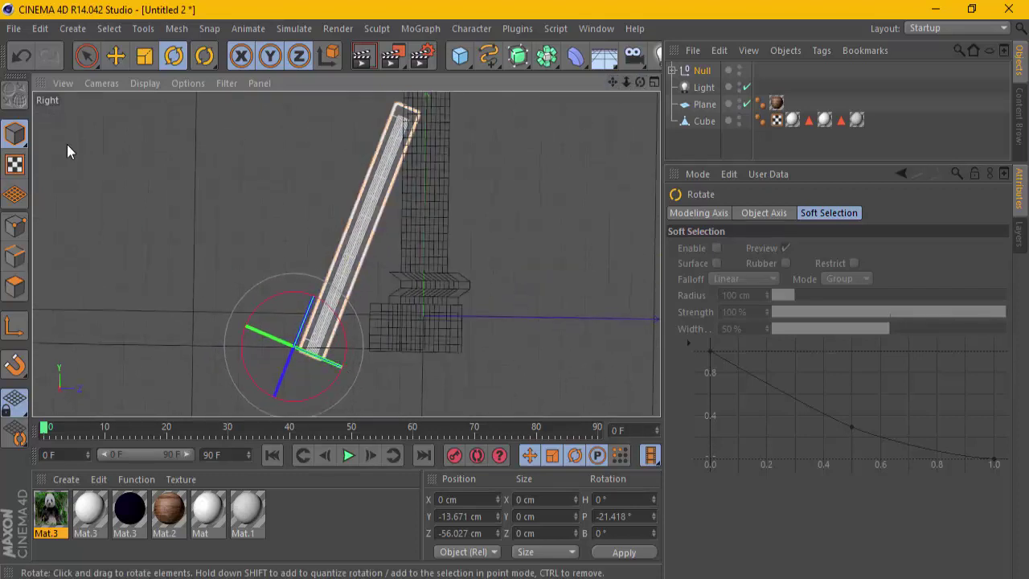
click(115, 54)
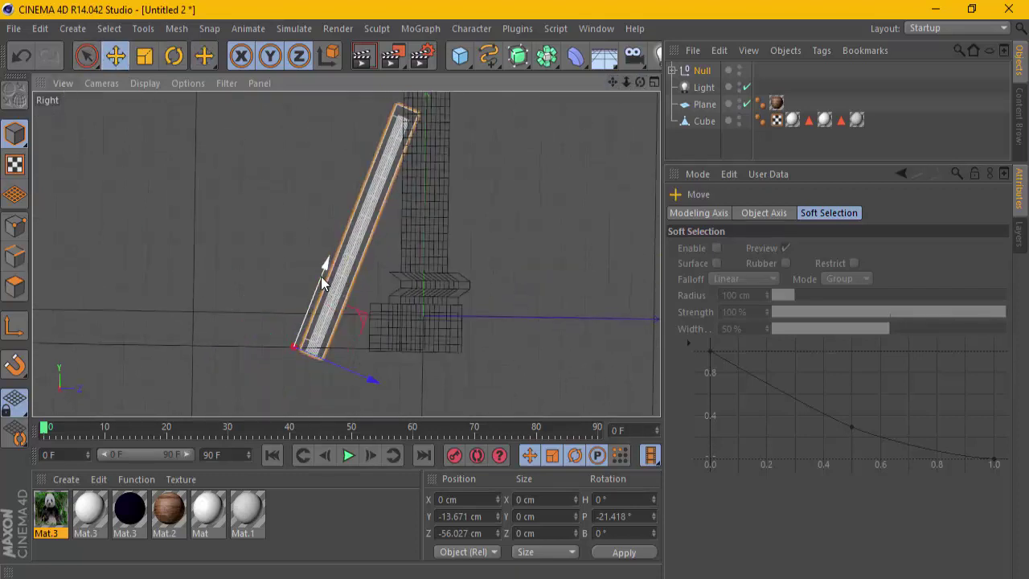
drag(321, 275, 323, 265)
drag(372, 367, 338, 358)
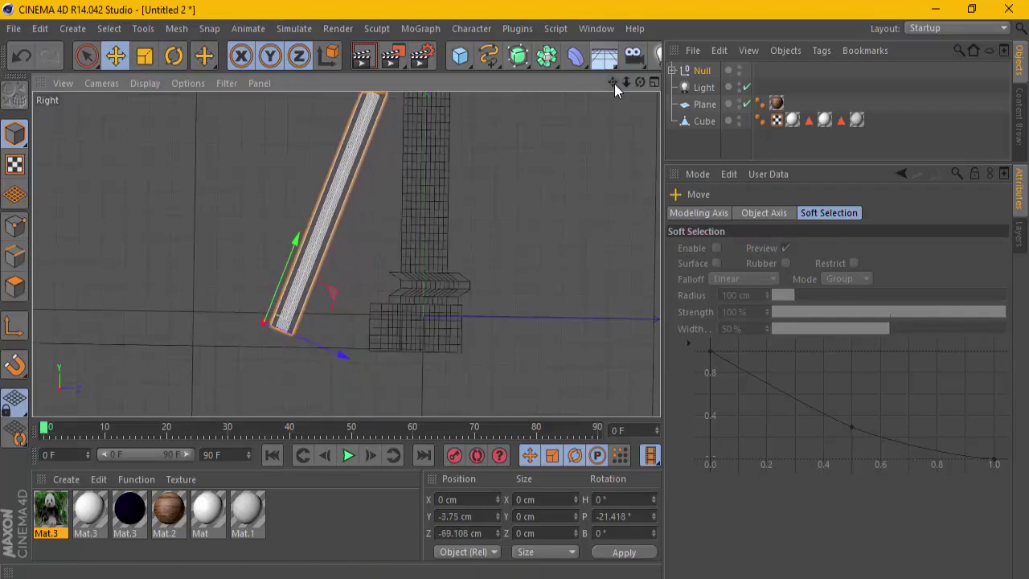
drag(613, 83, 514, 289)
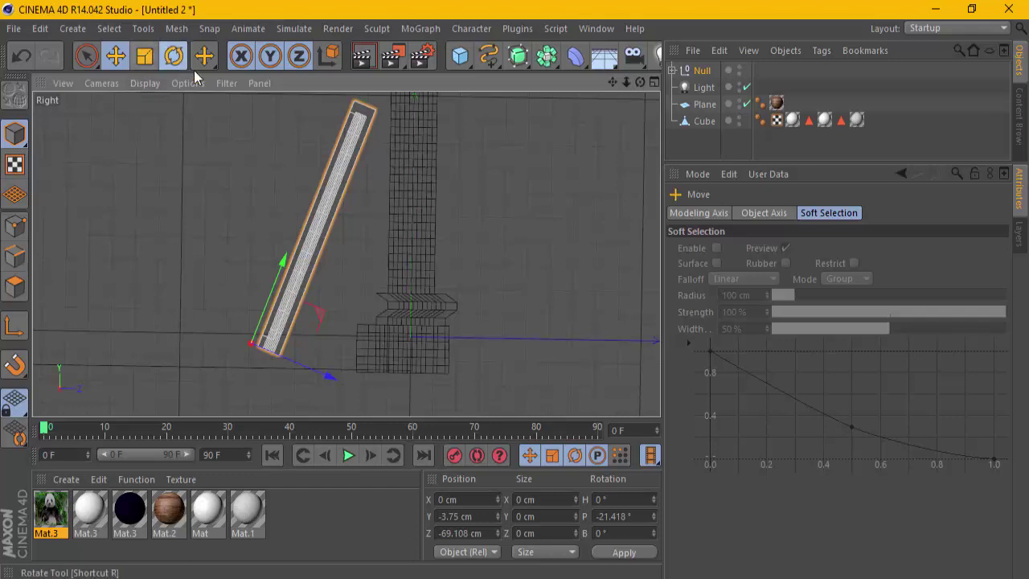
- Tilt the frame further to P −28.508° and rest its base on the floor
click(174, 55)
mouse_move(252, 288)
mouse_down()
mouse_move(256, 295)
mouse_move(254, 283)
mouse_up()
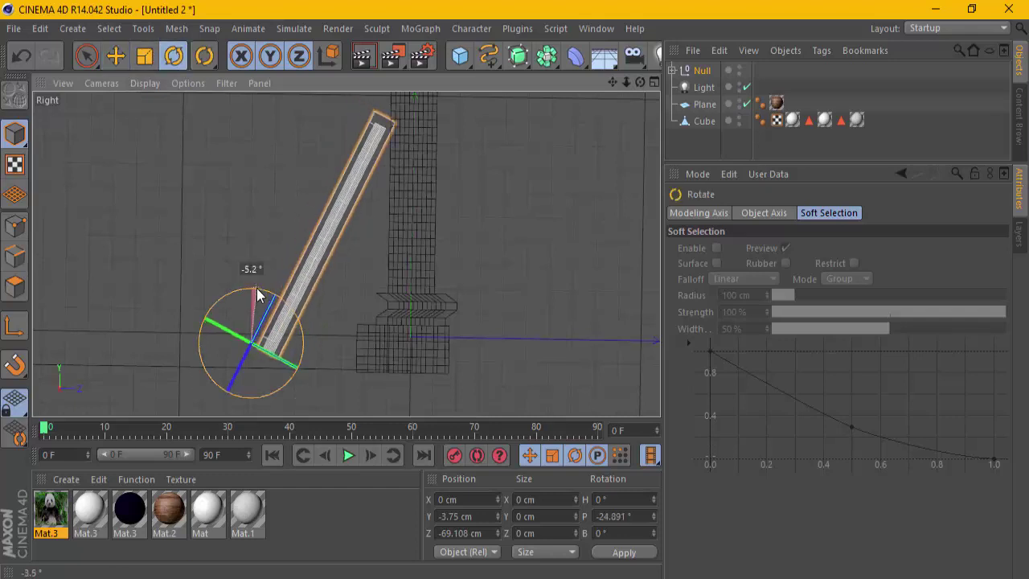
click(115, 55)
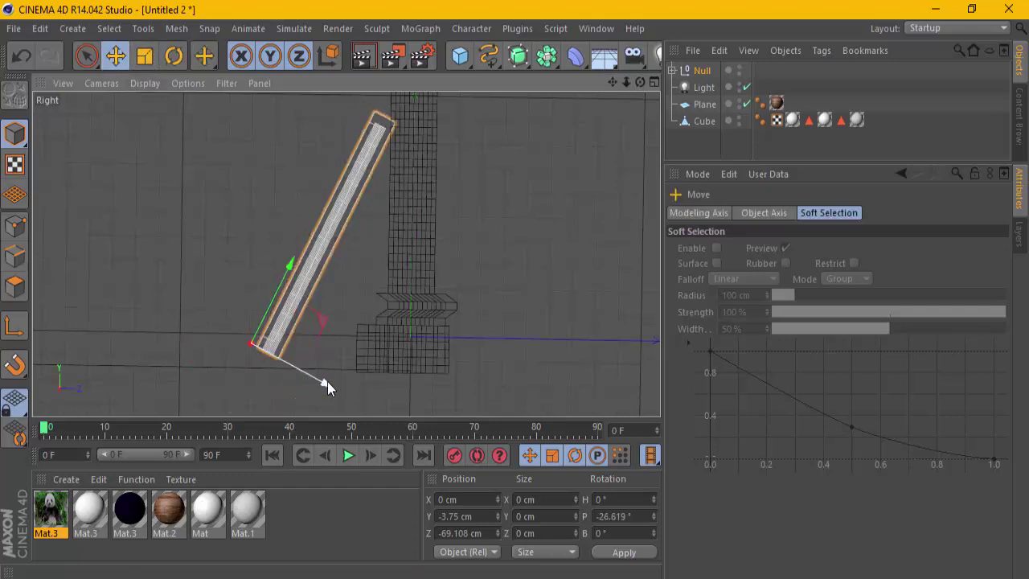
drag(327, 384, 311, 376)
drag(272, 256, 268, 271)
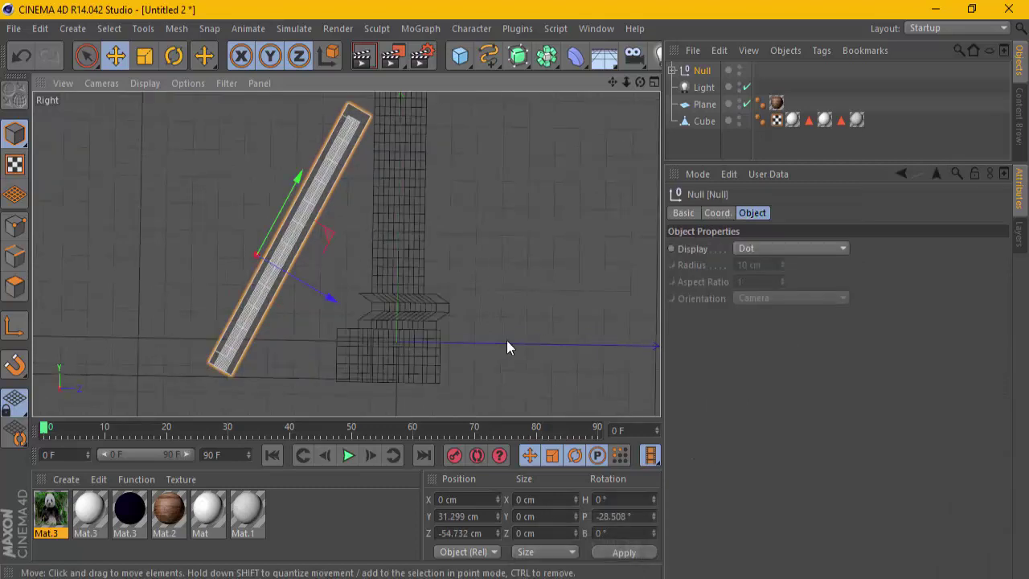
- Return to the perspective view, orbit around the panda frame, and render a preview
middle_click(556, 95)
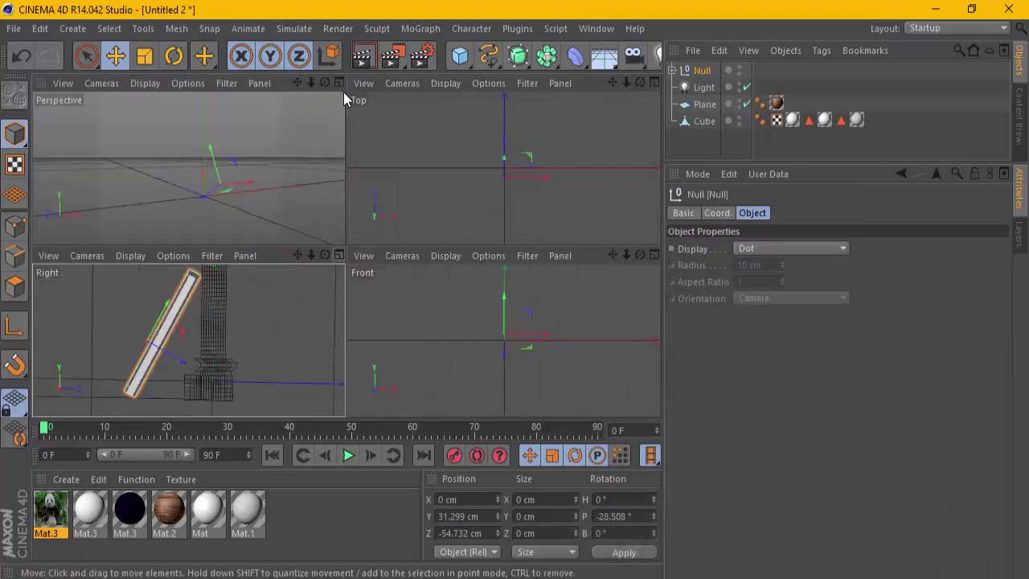
middle_click(337, 84)
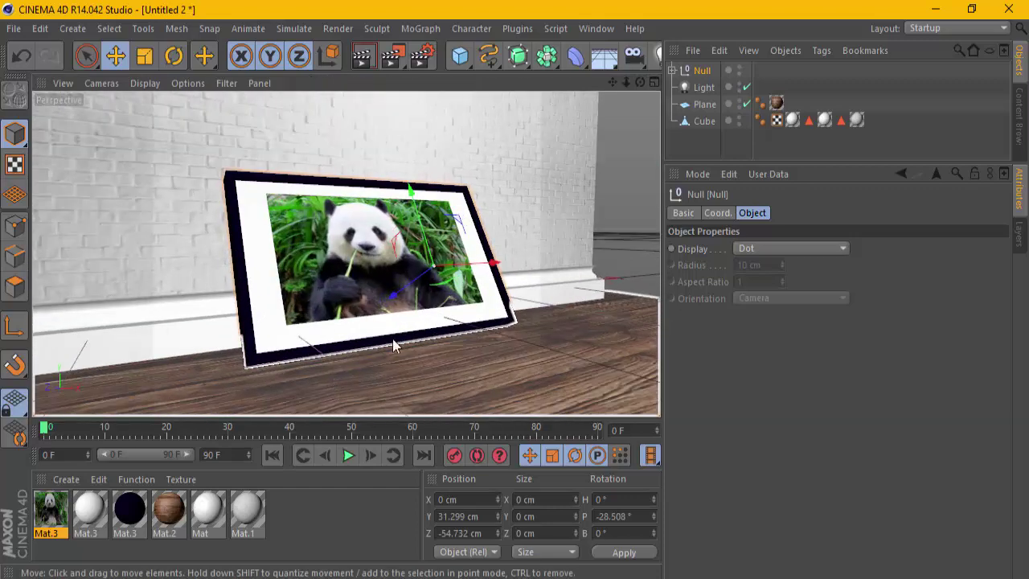
scroll(414, 319, up, 3)
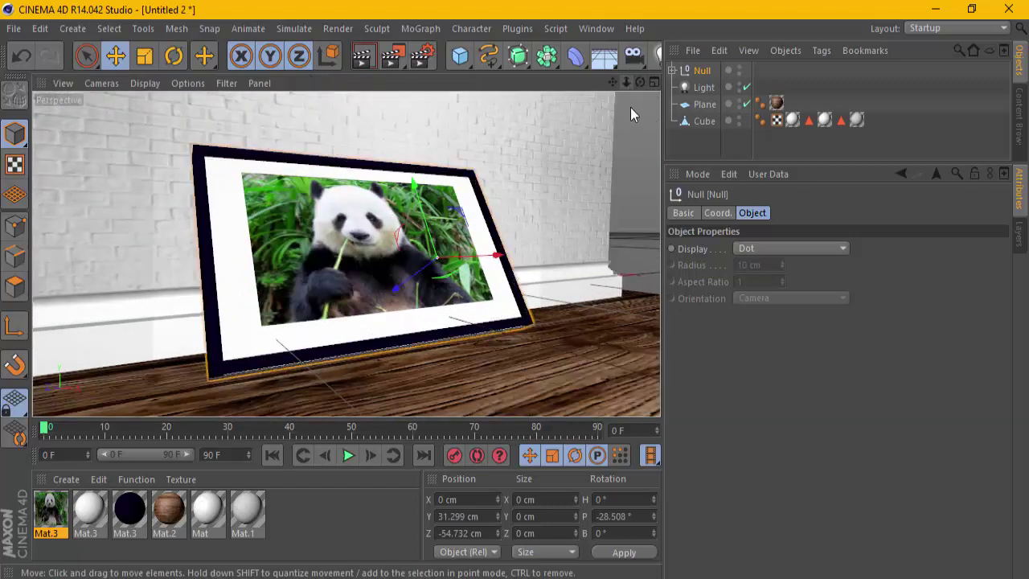
mouse_move(631, 107)
alt+mouse_down()
mouse_move(635, 94)
mouse_move(627, 126)
alt+mouse_up()
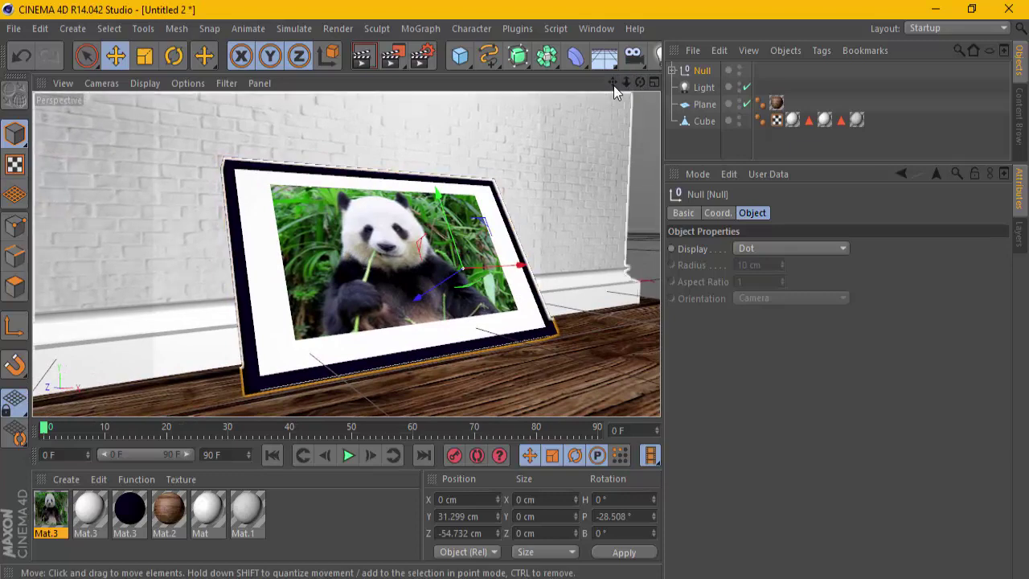
drag(613, 85, 517, 298)
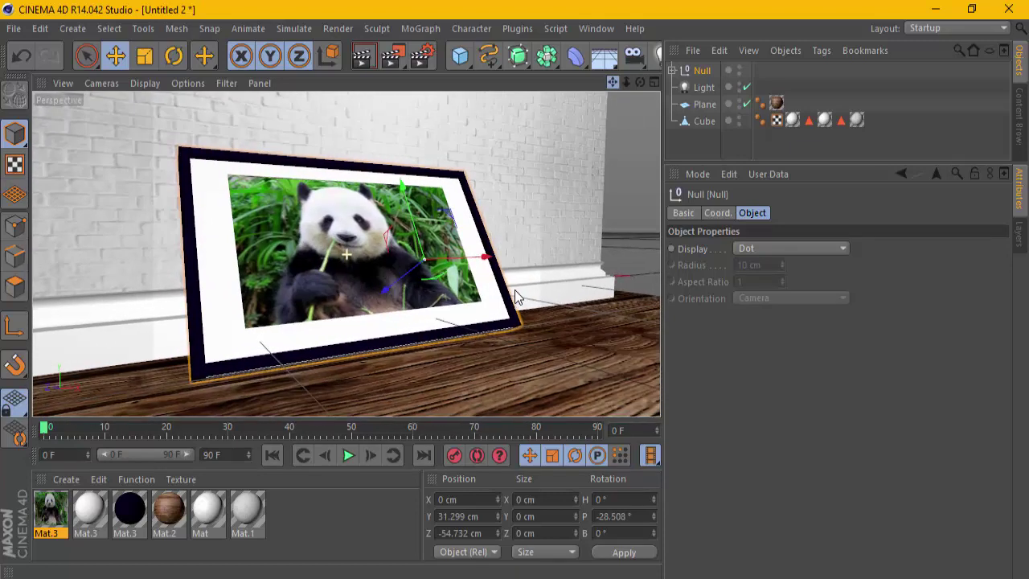
drag(640, 82, 516, 297)
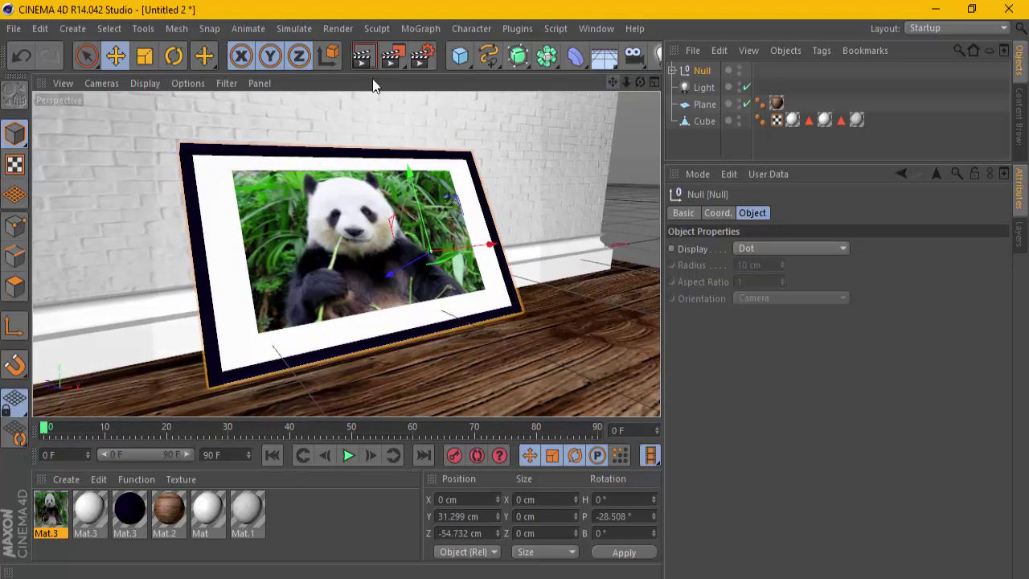
click(360, 65)
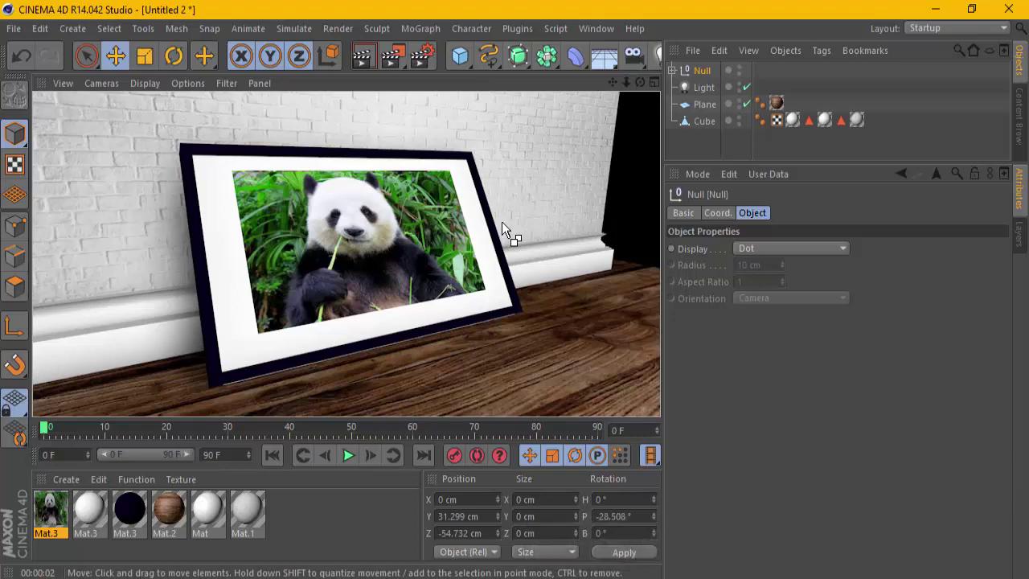
- Move the omni light right to X 242.245 cm
click(703, 87)
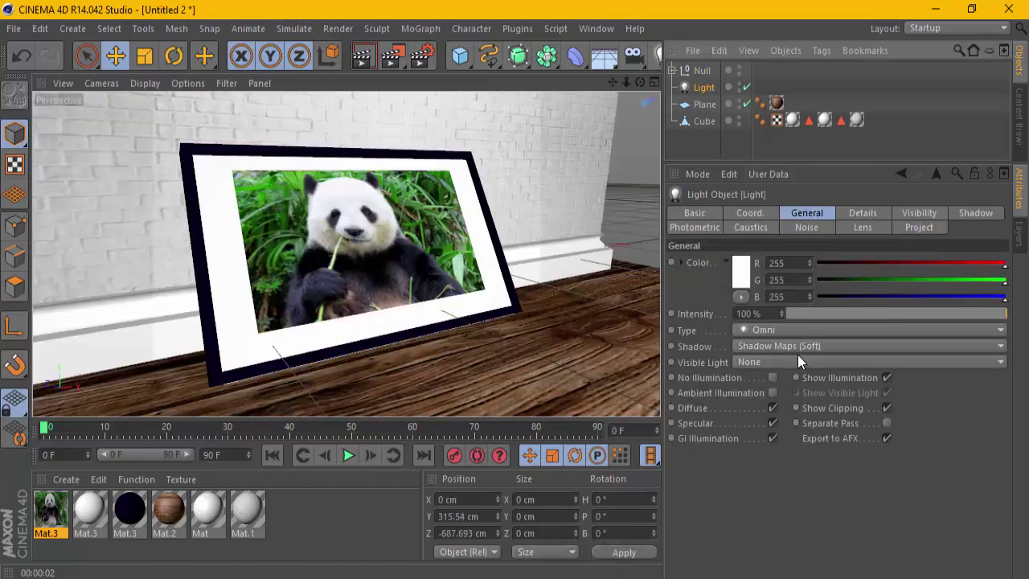
scroll(430, 304, down, 5)
scroll(430, 303, down, 5)
scroll(430, 304, down, 3)
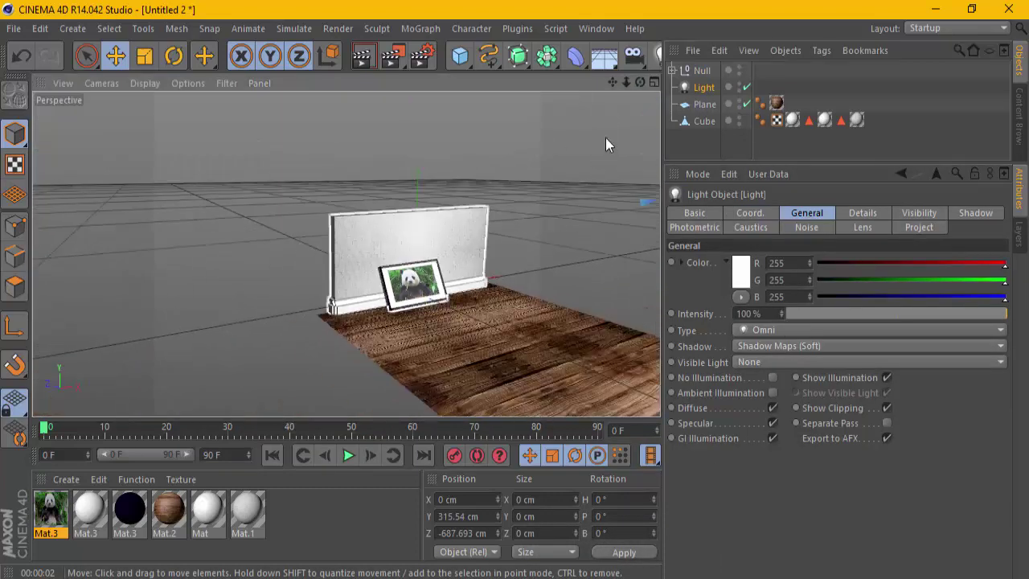
drag(610, 86, 515, 290)
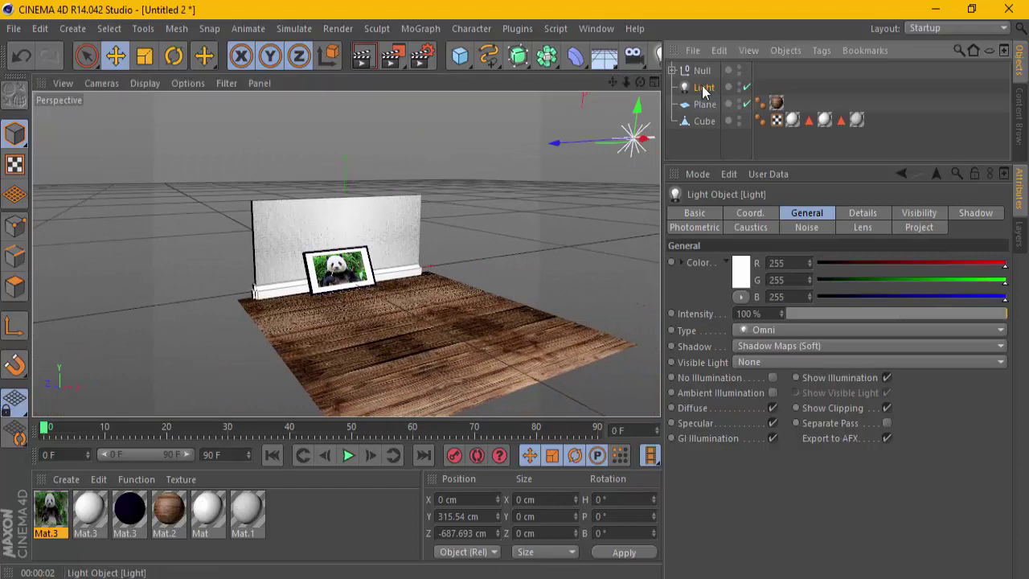
alt+drag(605, 150, 643, 152)
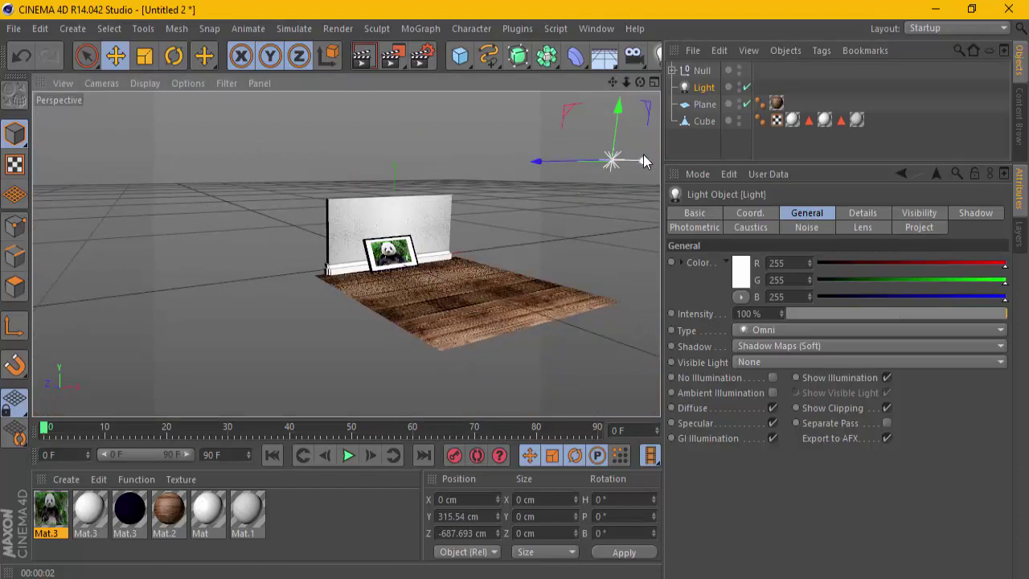
drag(641, 86, 516, 291)
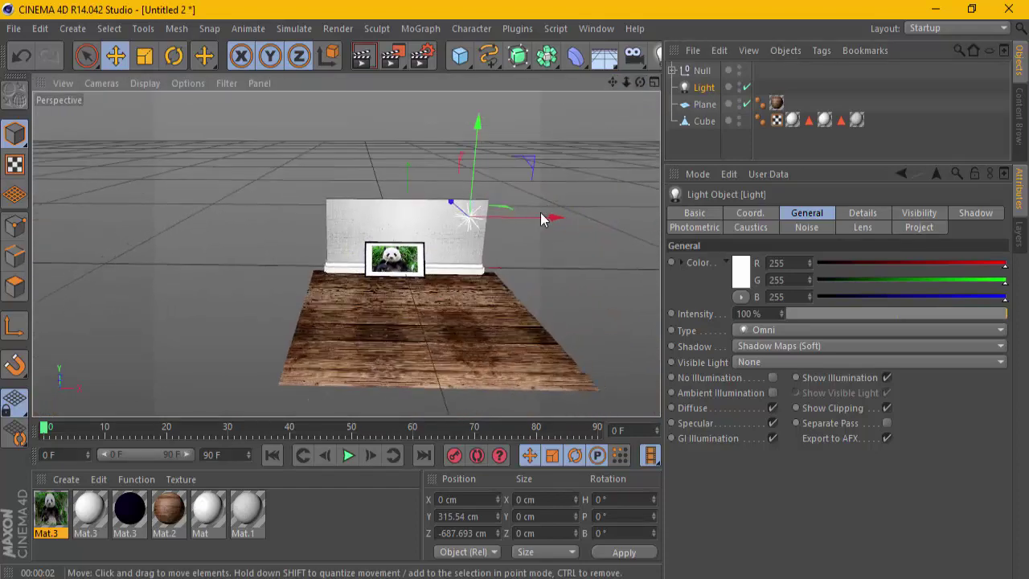
drag(542, 213, 606, 214)
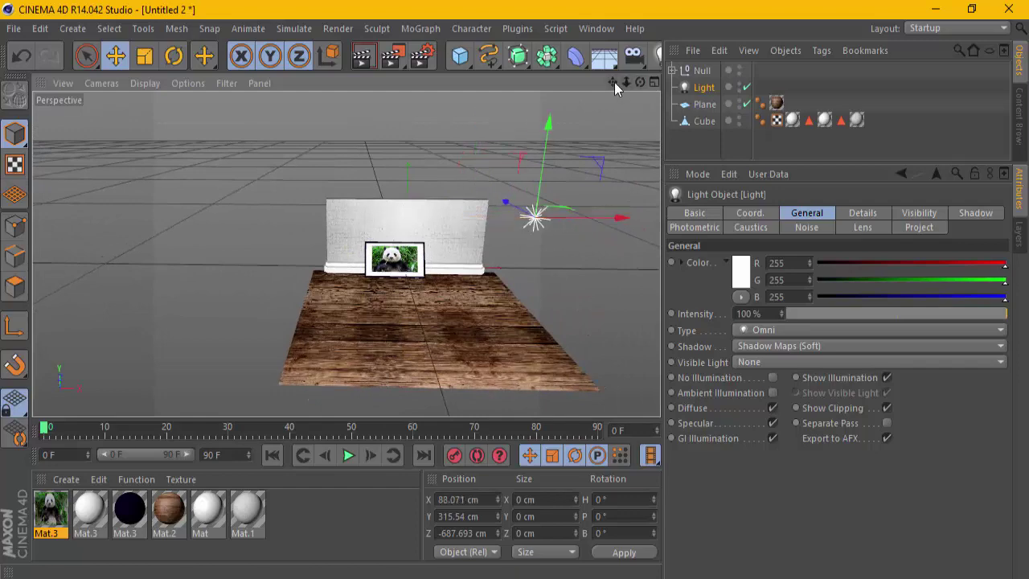
drag(614, 83, 597, 108)
drag(424, 203, 538, 205)
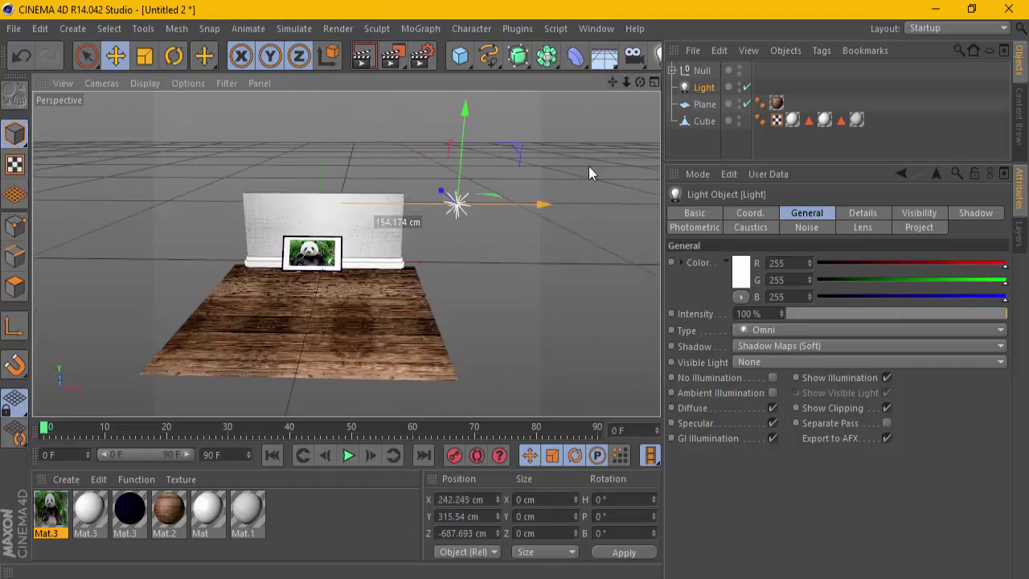
- Zoom back in and frame the panda picture and wall closely
drag(638, 83, 516, 291)
mouse_move(603, 92)
mouse_down()
mouse_move(517, 291)
mouse_move(611, 85)
mouse_move(513, 289)
mouse_up()
drag(632, 86, 518, 290)
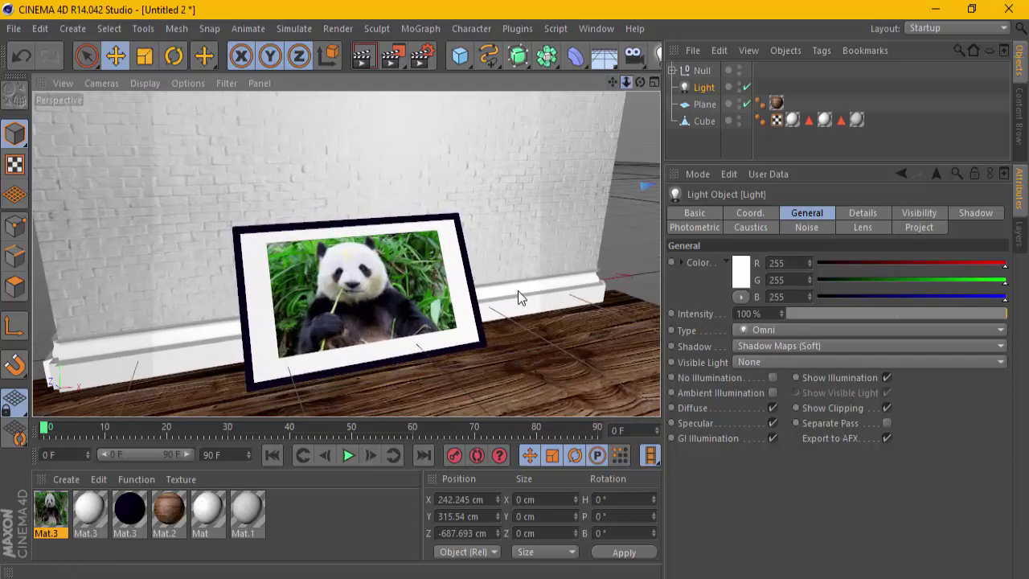
drag(610, 84, 514, 289)
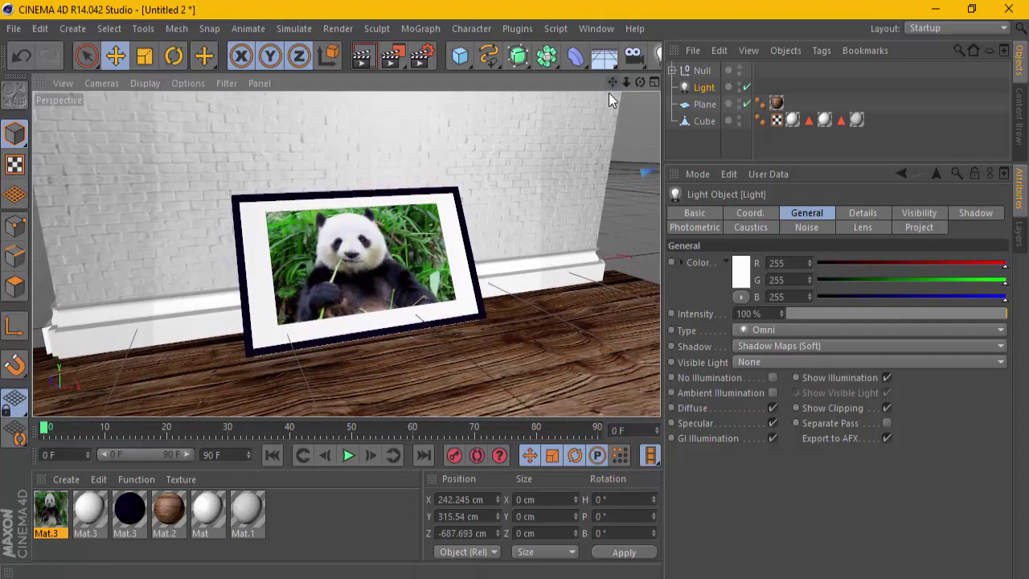
drag(632, 83, 515, 291)
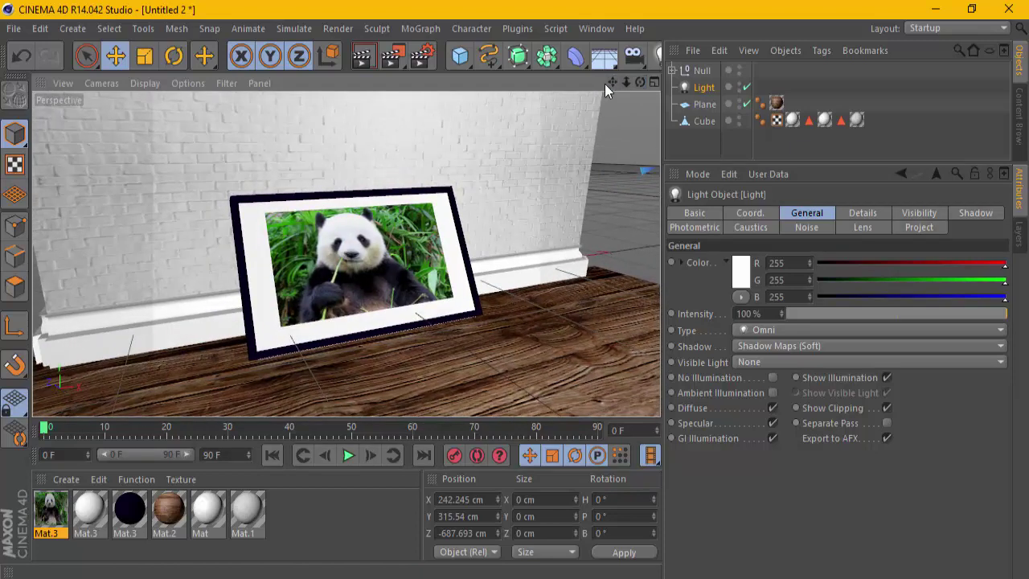
drag(605, 84, 515, 291)
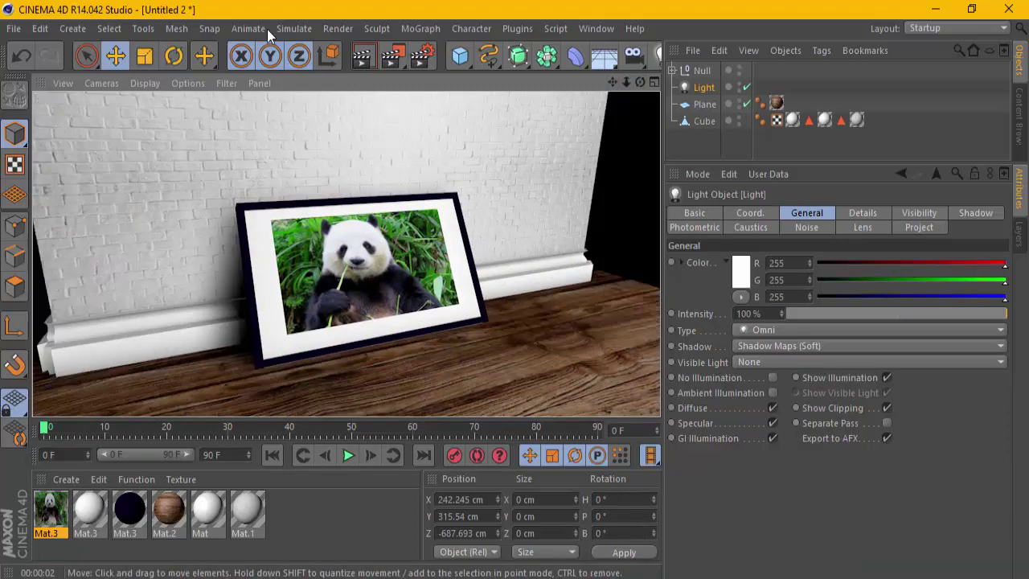
- Pan and zoom the perspective view toward the panda frame and render it
click(415, 61)
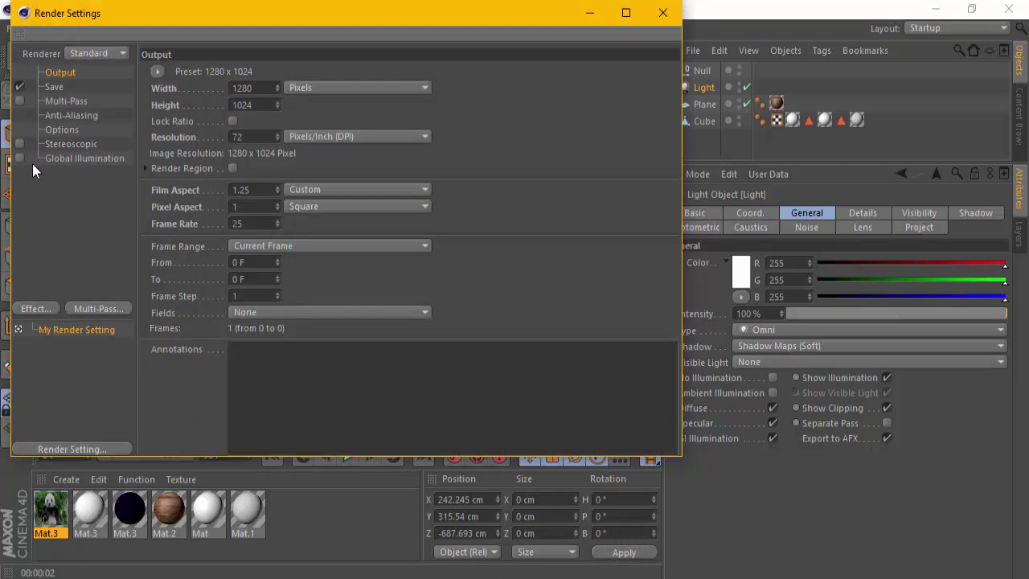
click(663, 12)
drag(608, 83, 514, 290)
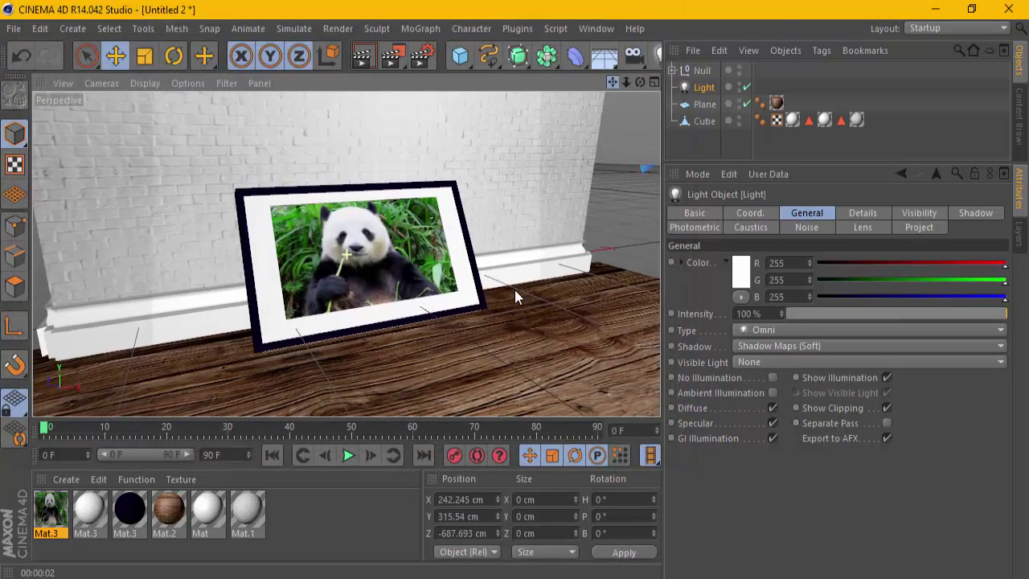
drag(627, 83, 517, 296)
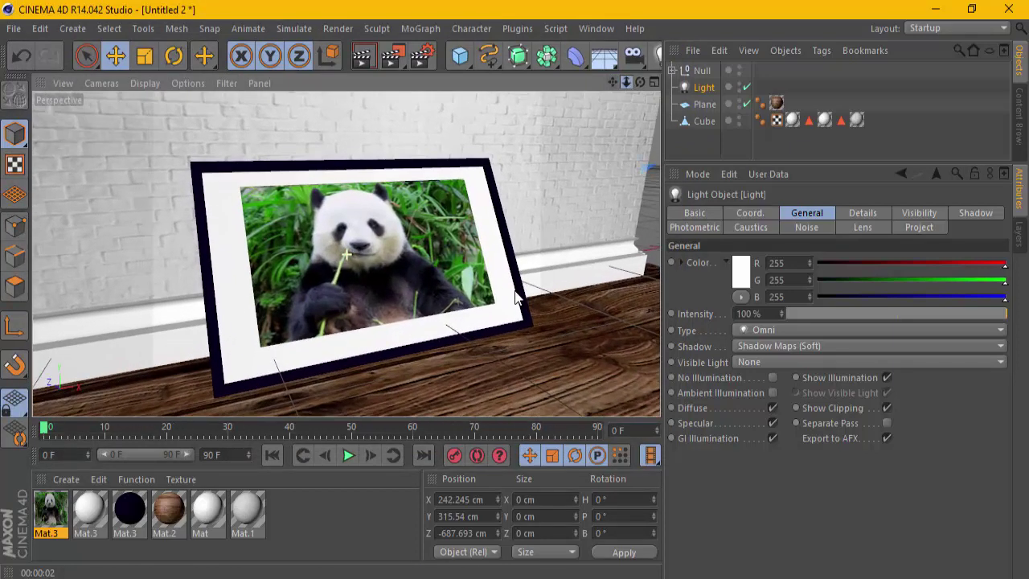
scroll(515, 297, down, 2)
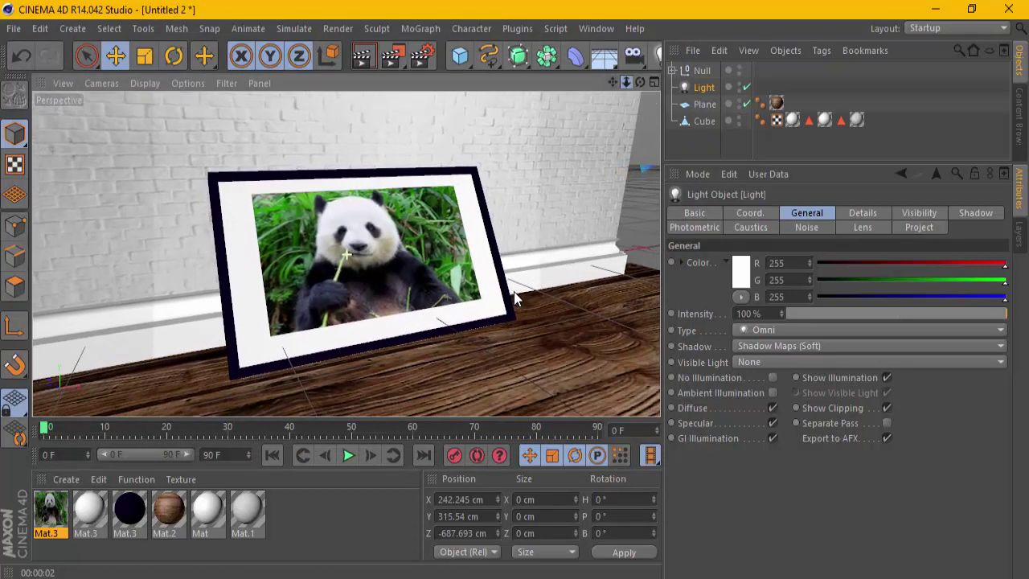
click(376, 58)
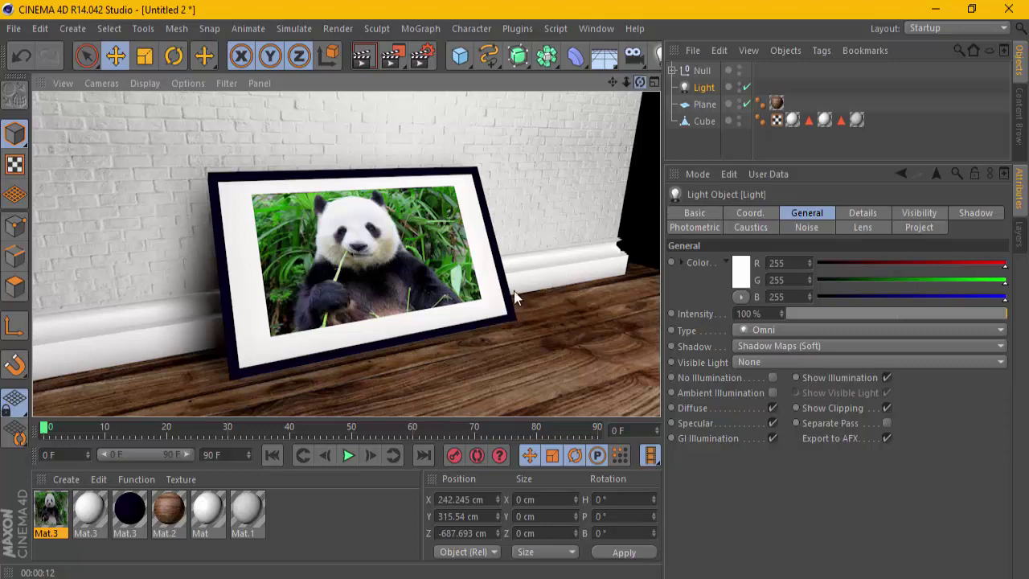
- Orbit, zoom in and pan slightly upward to frame the picture closer
alt+drag(514, 290, 513, 292)
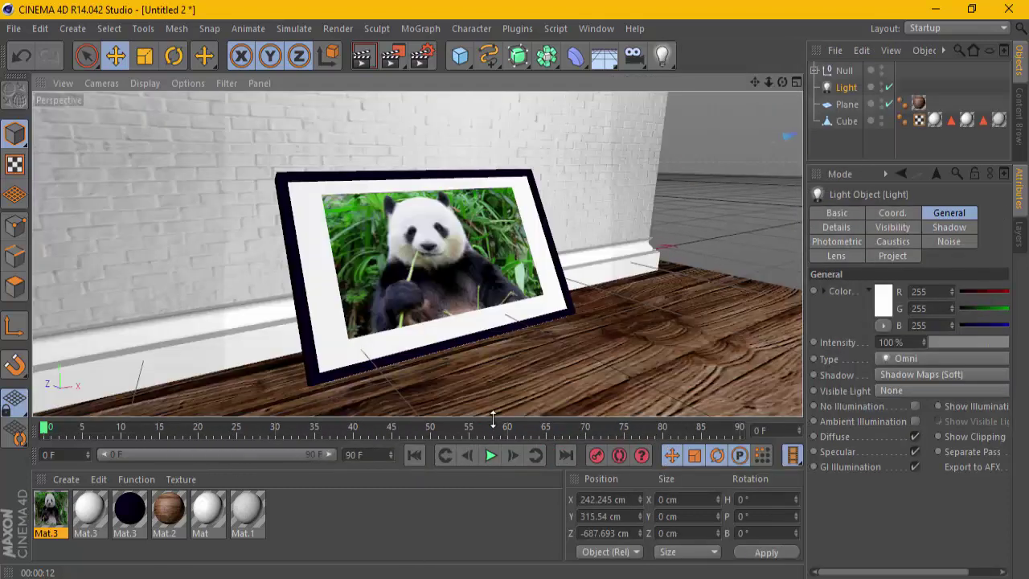
alt+right_drag(514, 290, 514, 291)
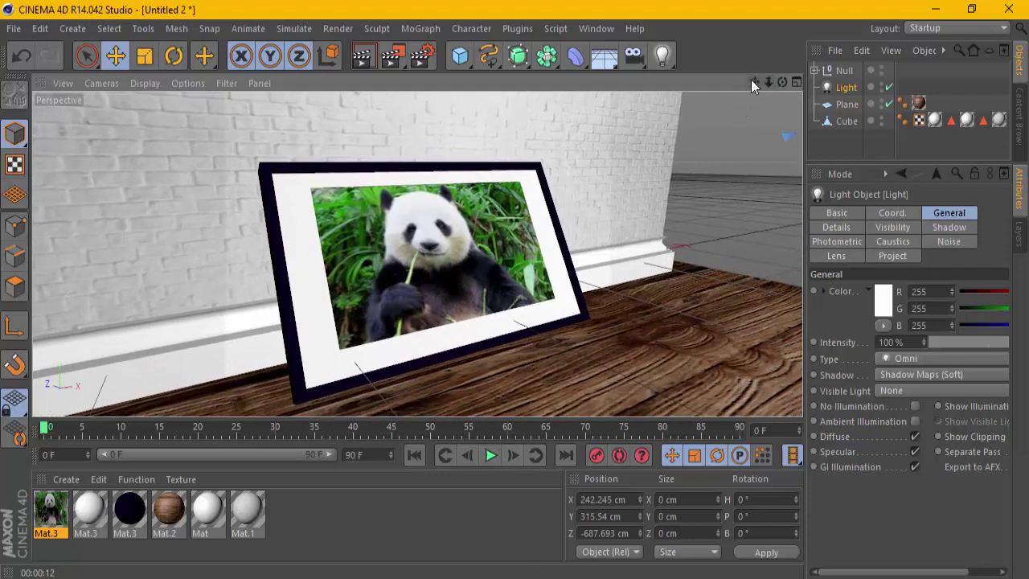
drag(755, 82, 516, 295)
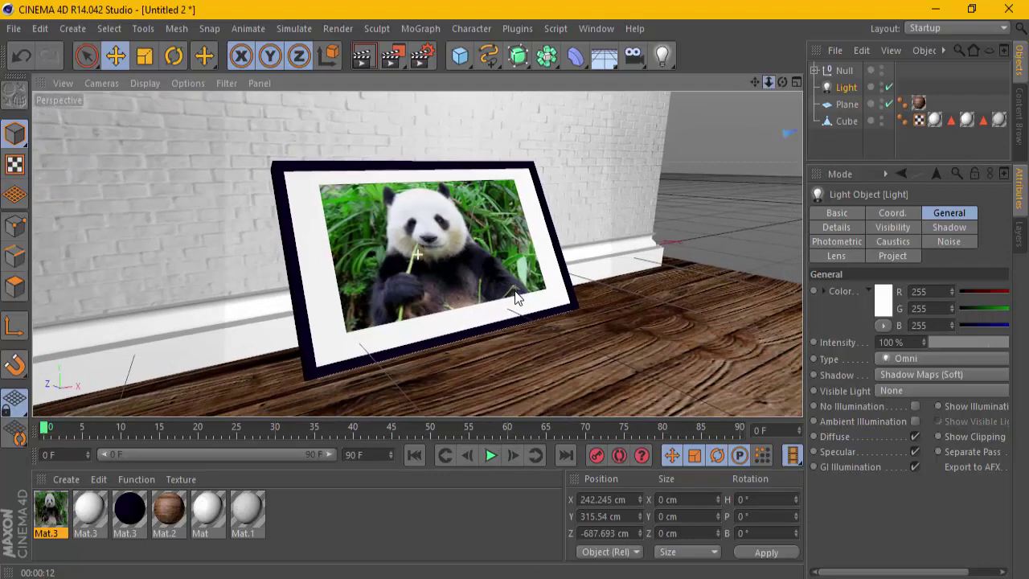
- Pick a resolution preset in Render Settings, recentre the picture frame, and render the view
click(421, 56)
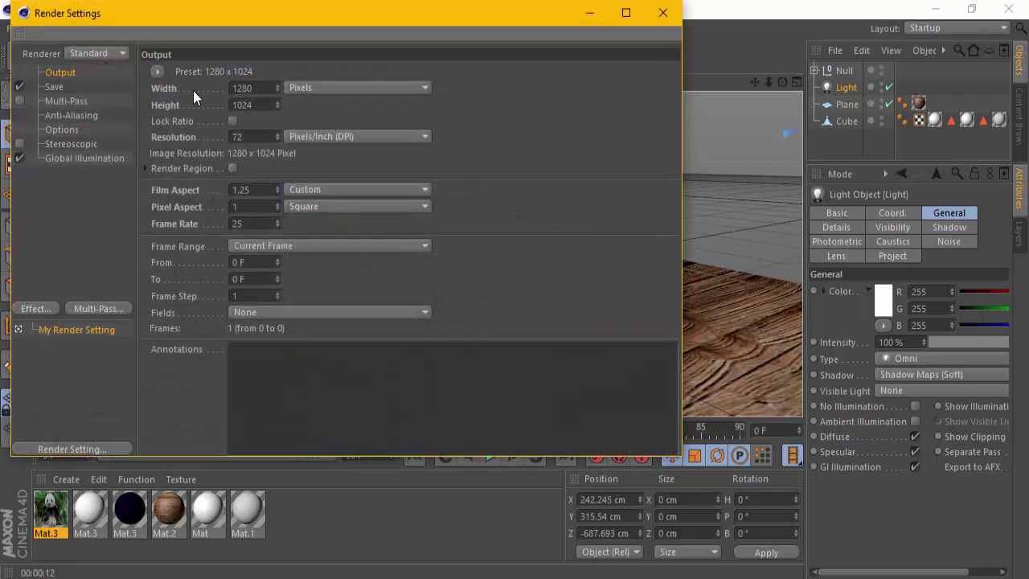
click(158, 72)
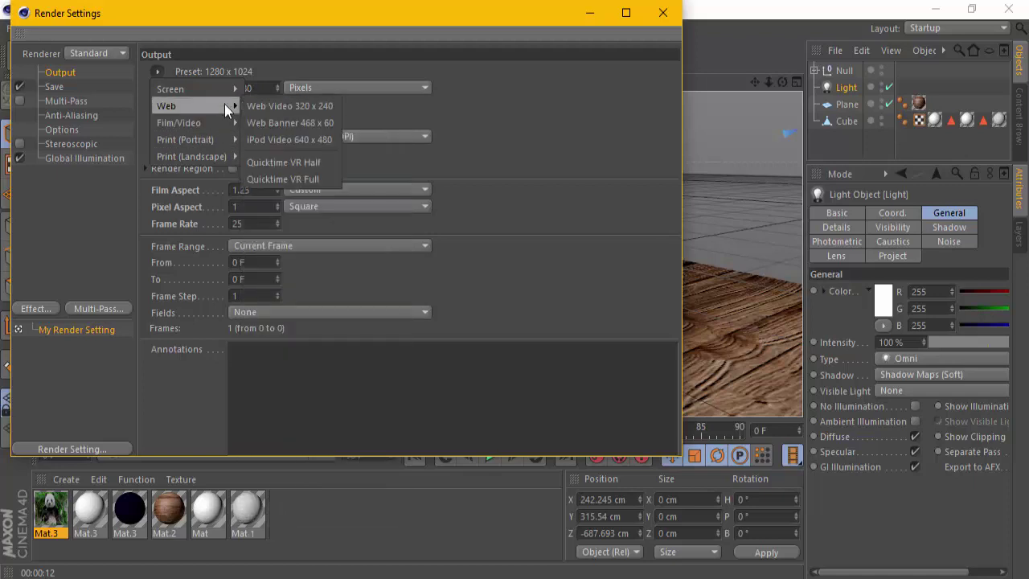
mouse_move(193, 89)
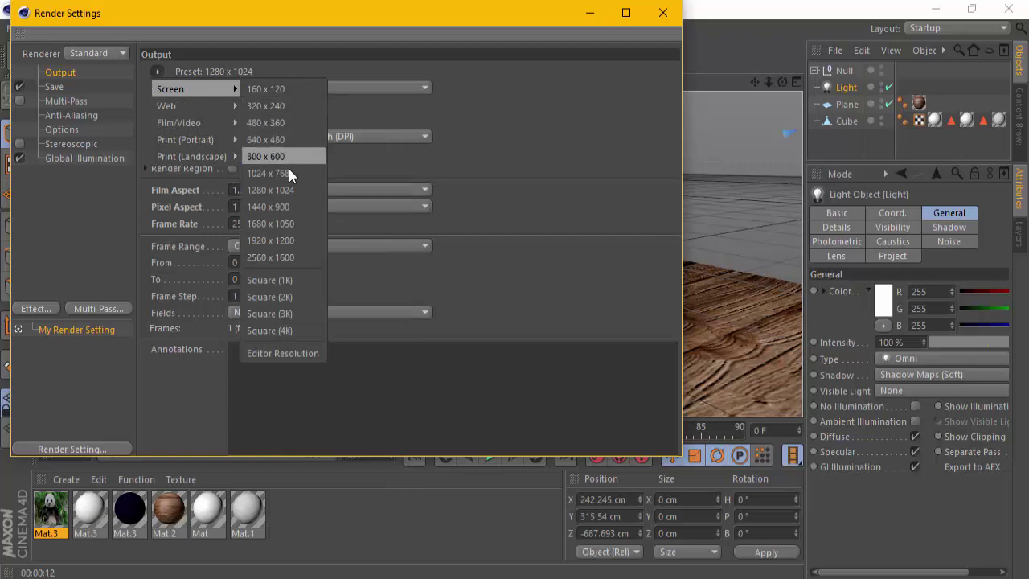
click(293, 190)
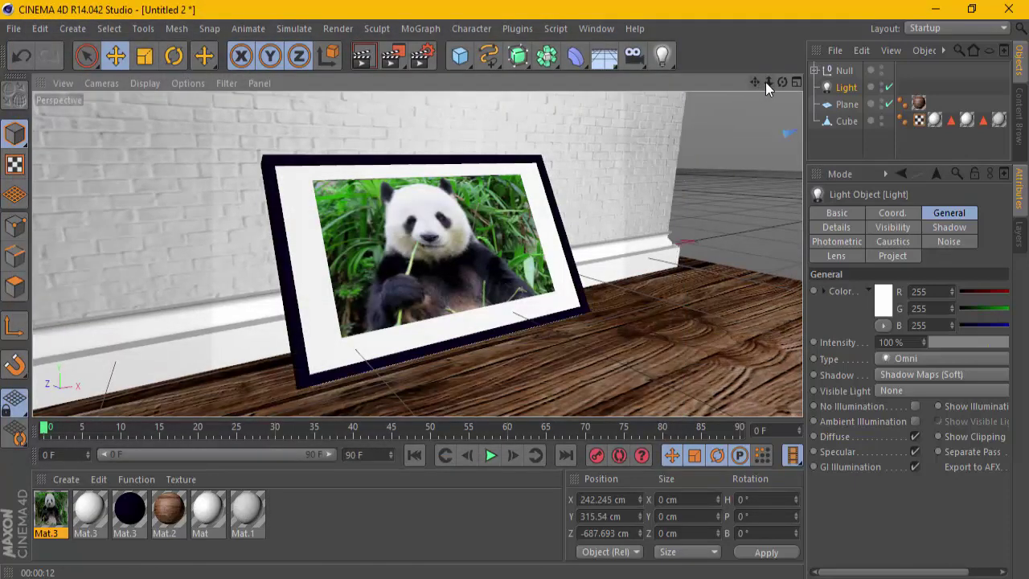
drag(768, 82, 516, 297)
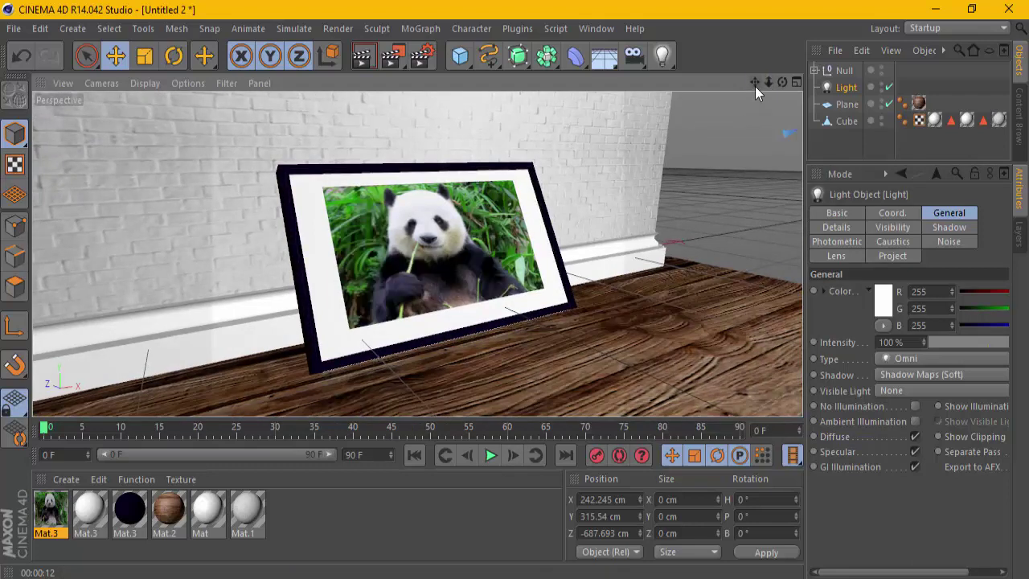
drag(755, 82, 515, 298)
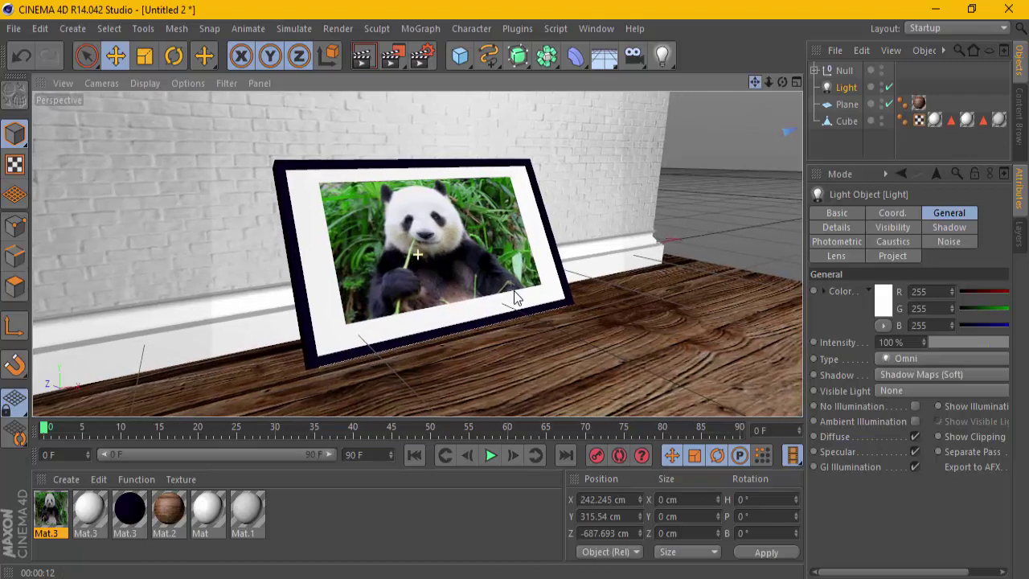
click(362, 56)
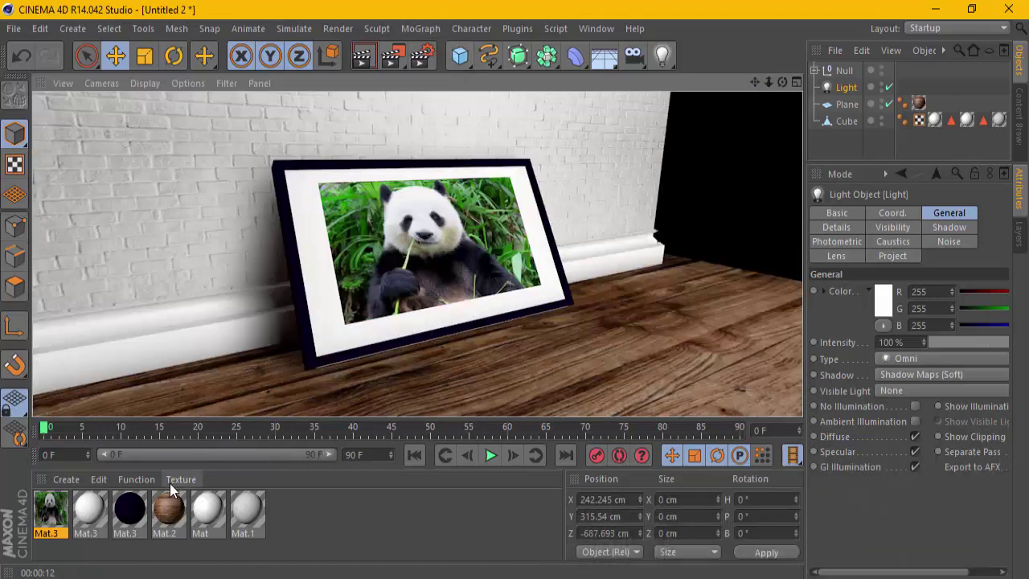
double_click(169, 506)
click(264, 396)
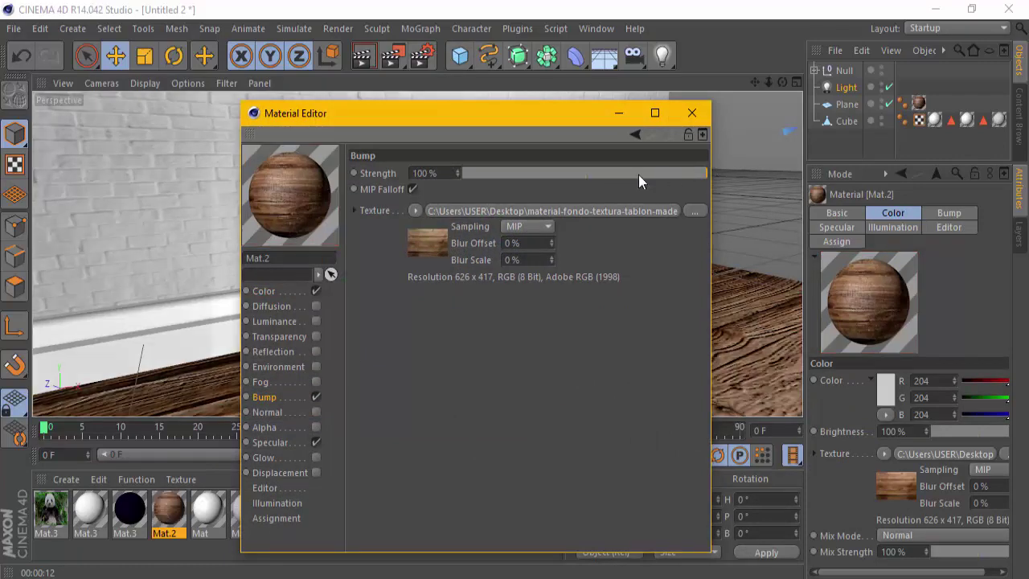
click(692, 112)
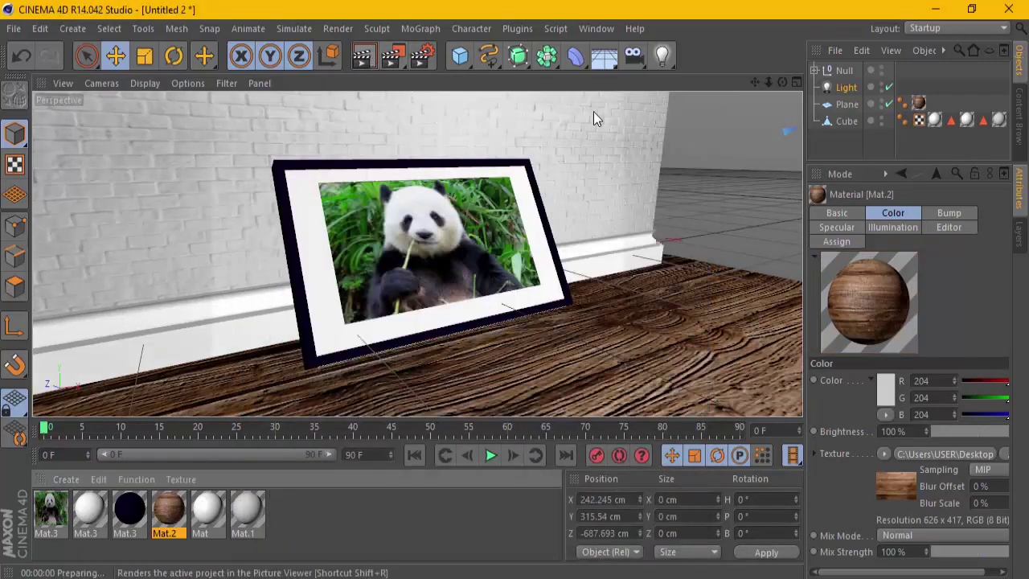
key(ctrl+r)
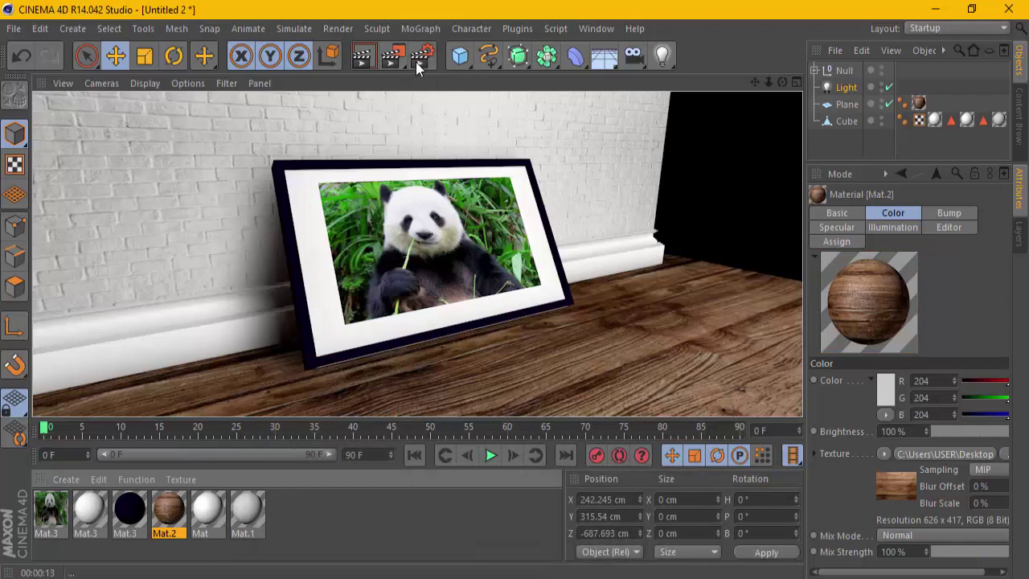
- Add the Ambient Occlusion effect with Maximum Ray Length 50 cm and Dispersion 50%, then render
click(424, 57)
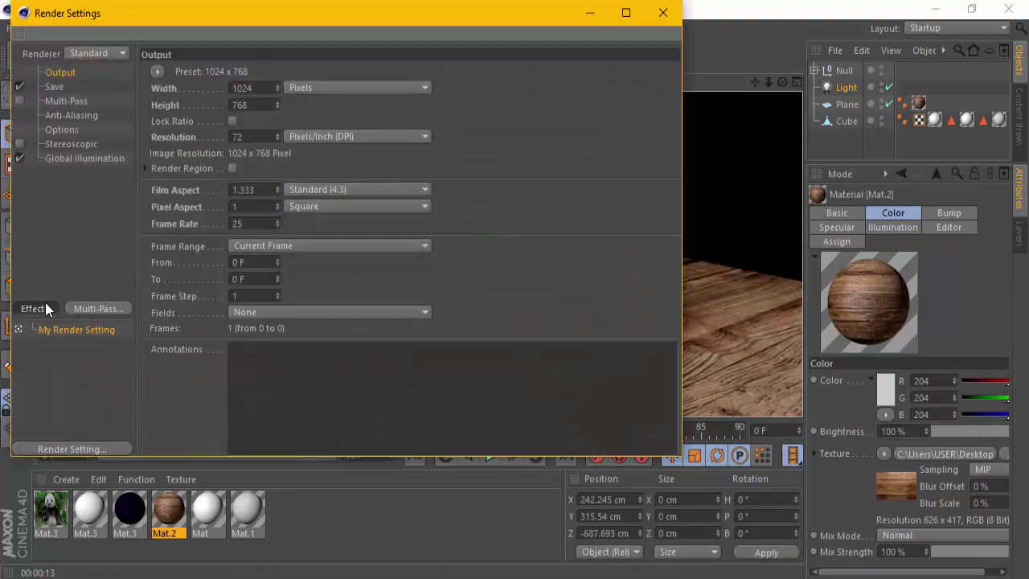
click(46, 305)
click(123, 232)
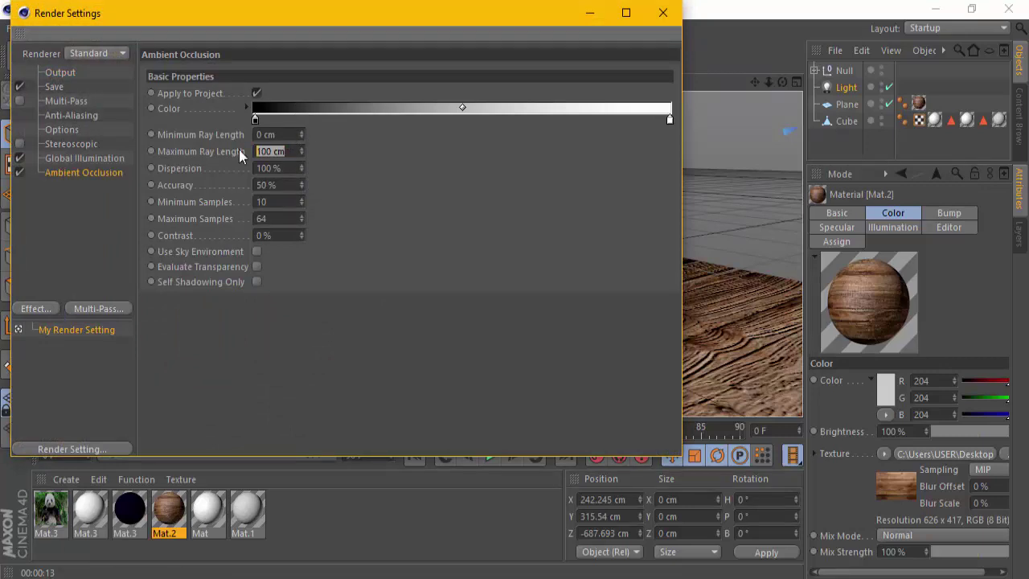
text(50)
key(Tab)
text(5)
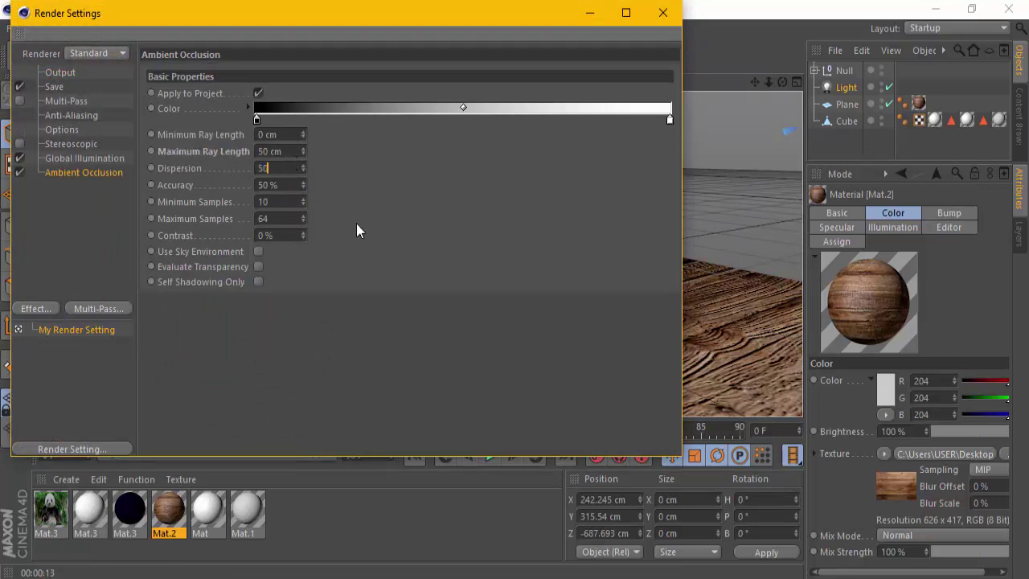
text(50)
click(678, 16)
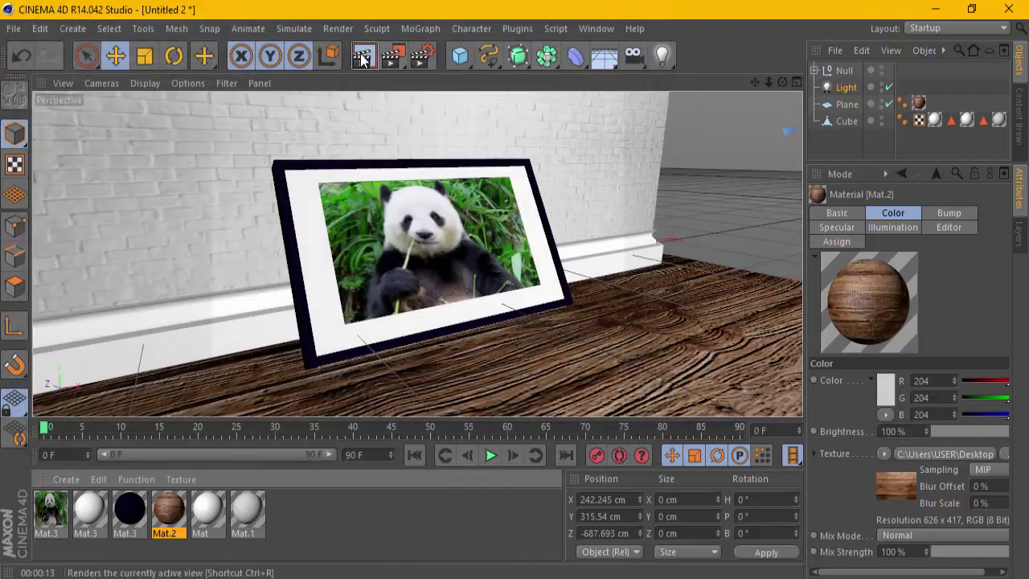
click(362, 54)
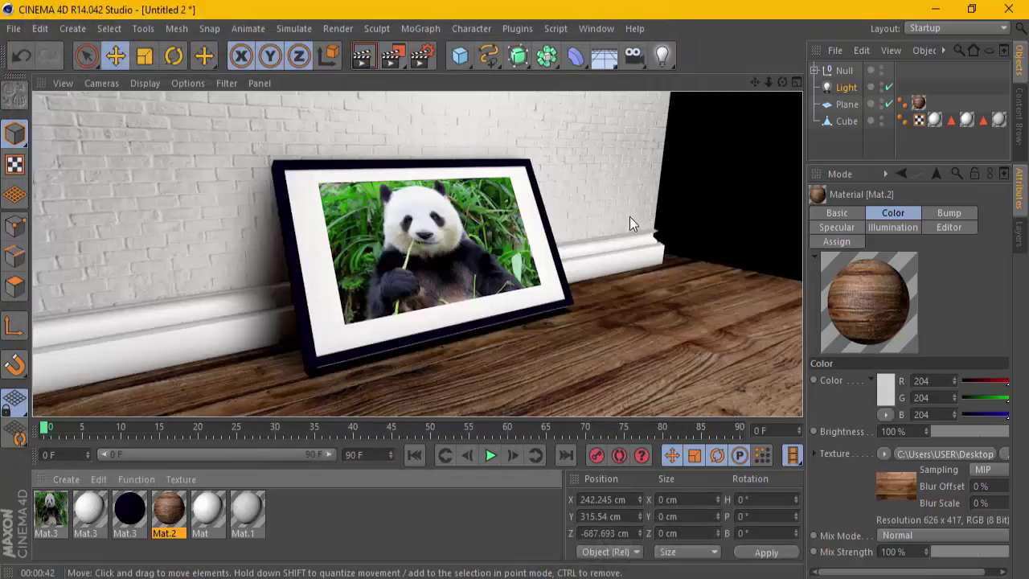
- Move the omni light right and back to about X 317.539 cm, Z −834.758 cm
drag(783, 83, 516, 289)
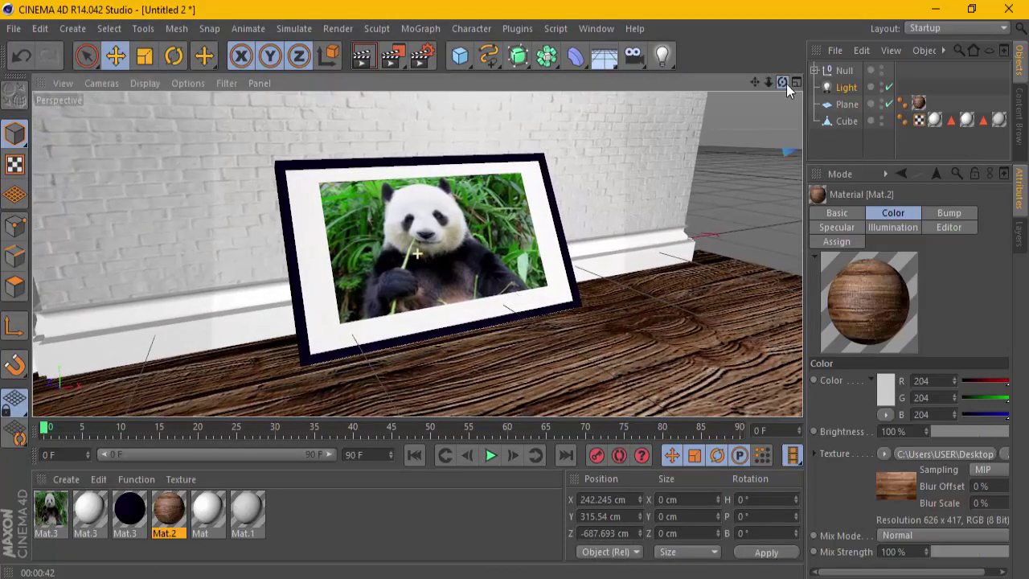
click(845, 87)
scroll(641, 191, down, 3)
scroll(631, 178, down, 2)
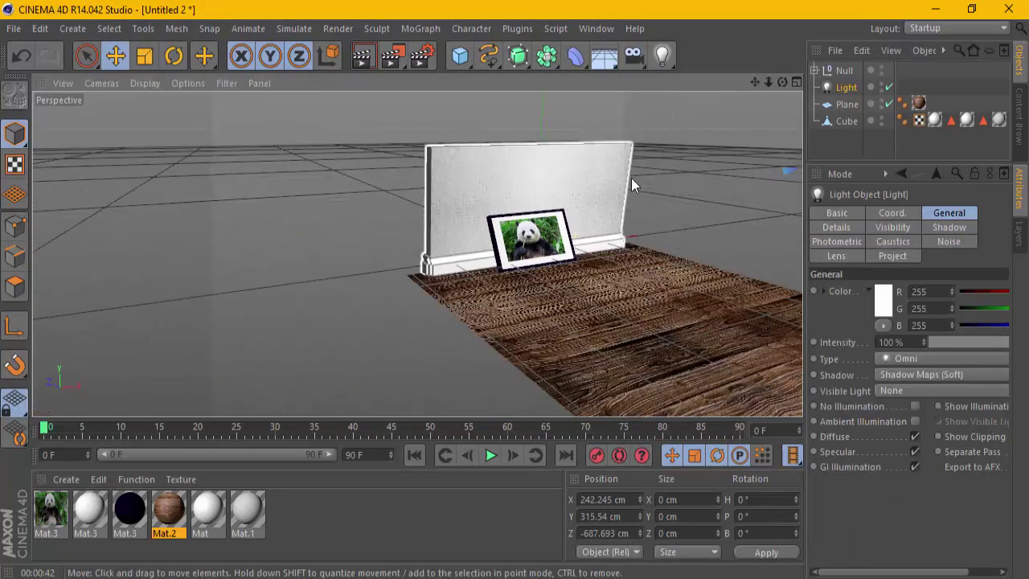
drag(753, 85, 515, 290)
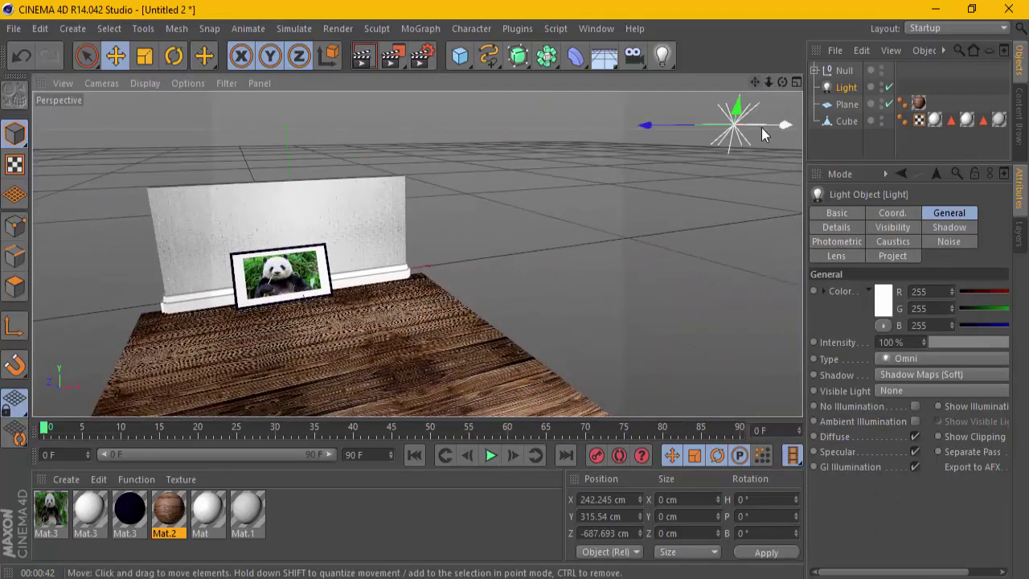
drag(762, 128, 515, 291)
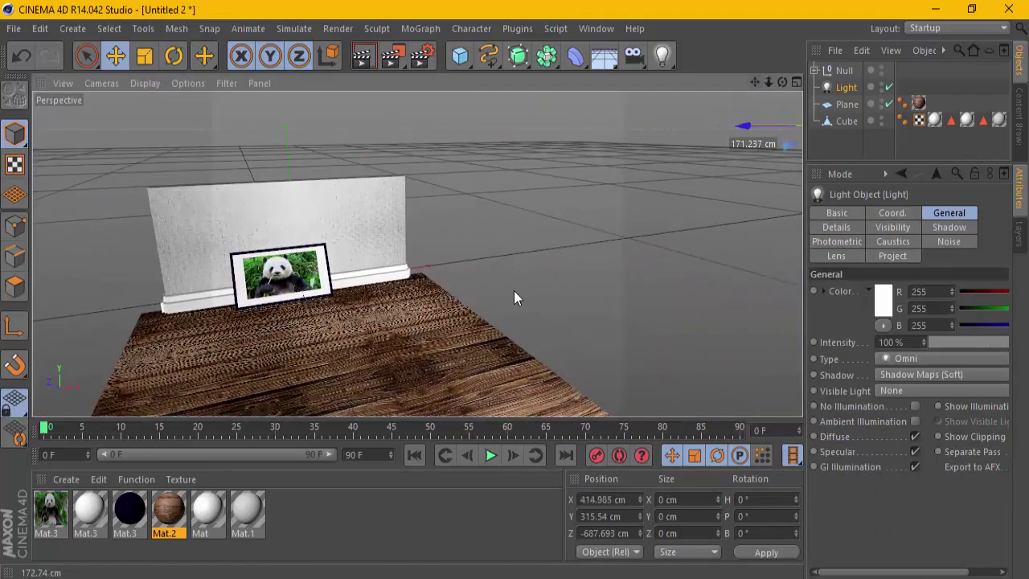
scroll(628, 201, down, 2)
scroll(628, 201, down, 2)
drag(630, 172, 696, 197)
- In Render Settings Output, enter width 1280, height 720 and 300 DPI, then close the window
click(423, 57)
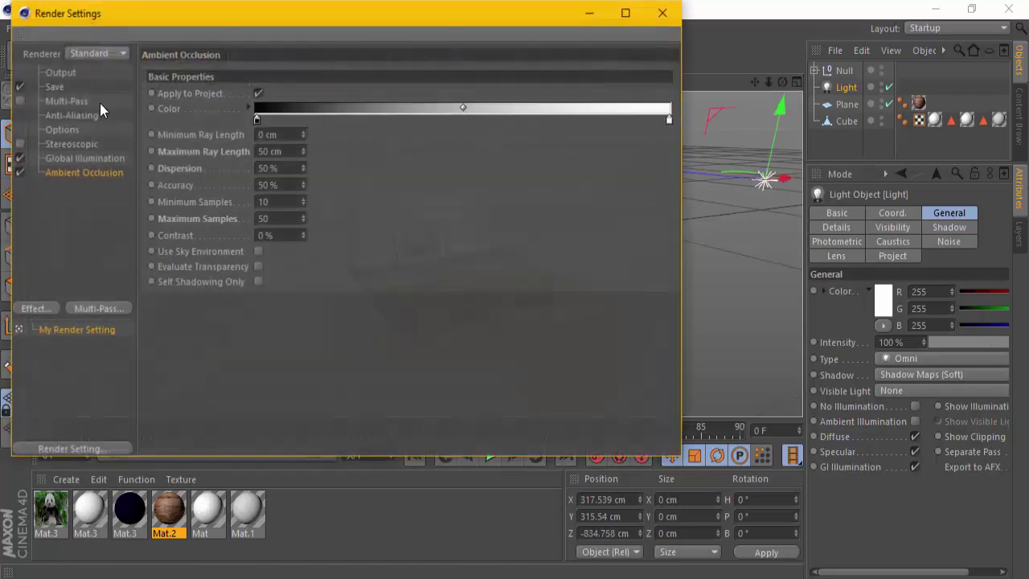
click(55, 86)
click(61, 72)
text(1280)
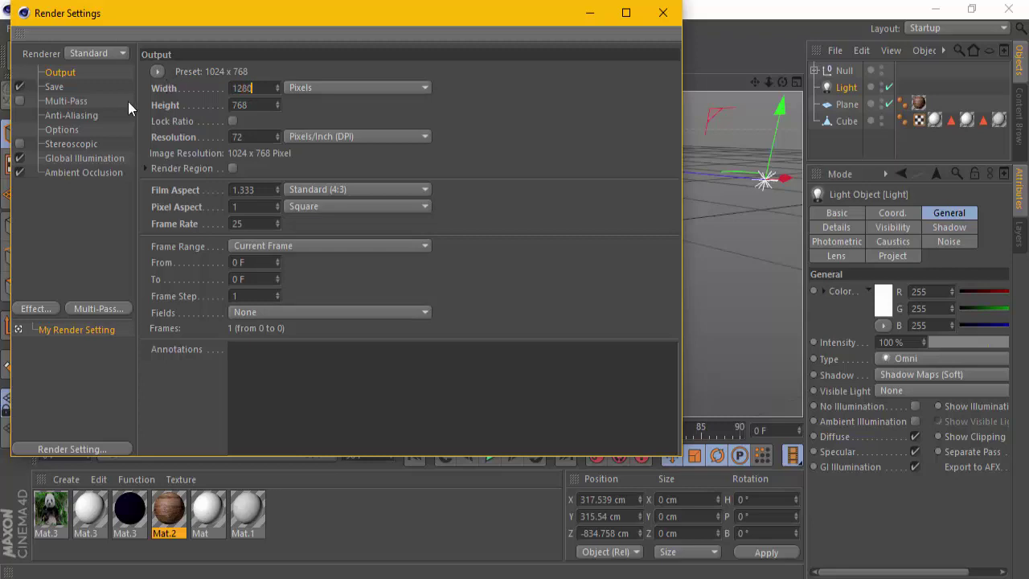
key(Tab)
text(7)
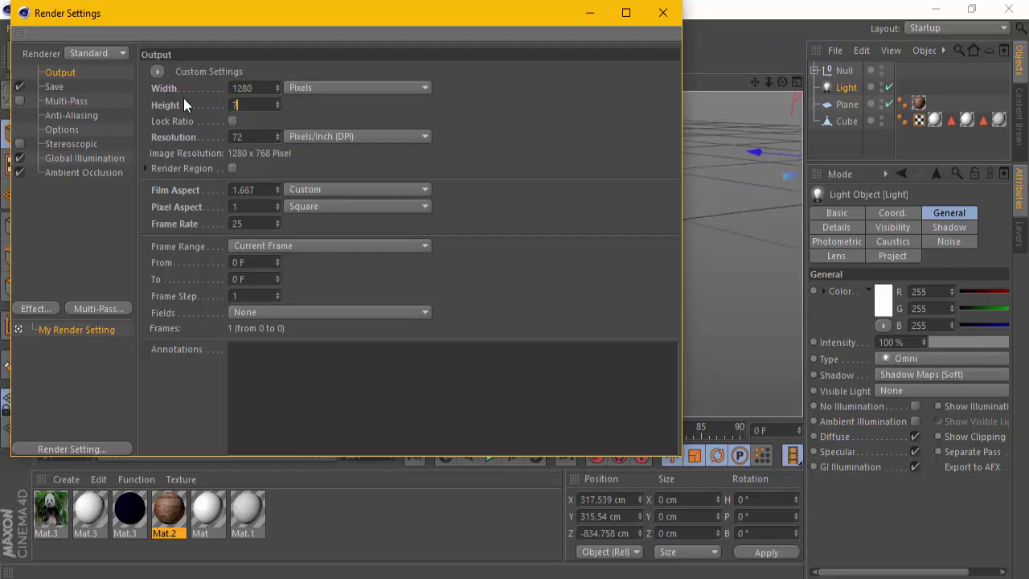
text(20)
key(Return)
text(300)
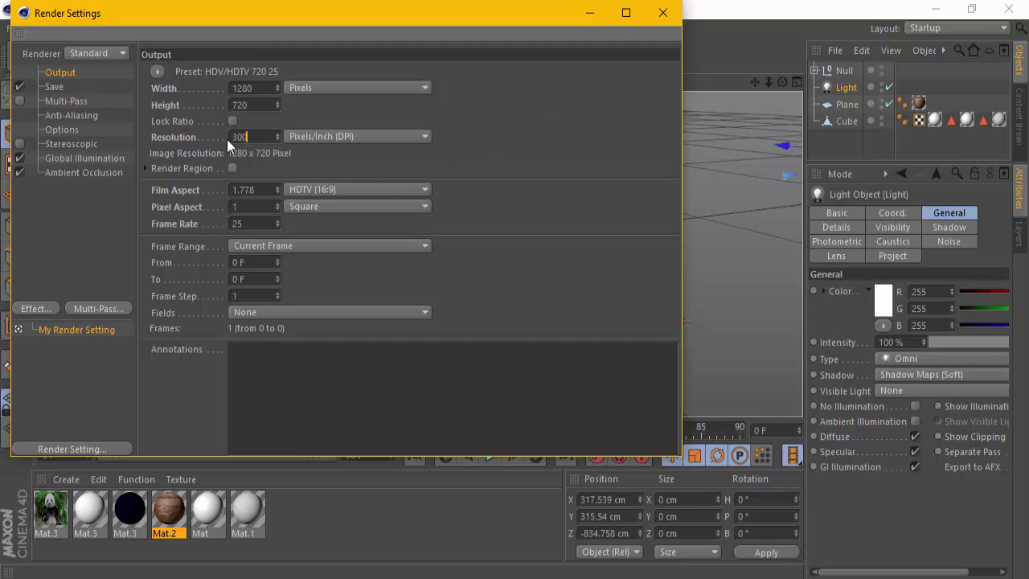
click(653, 14)
scroll(450, 309, up, 3)
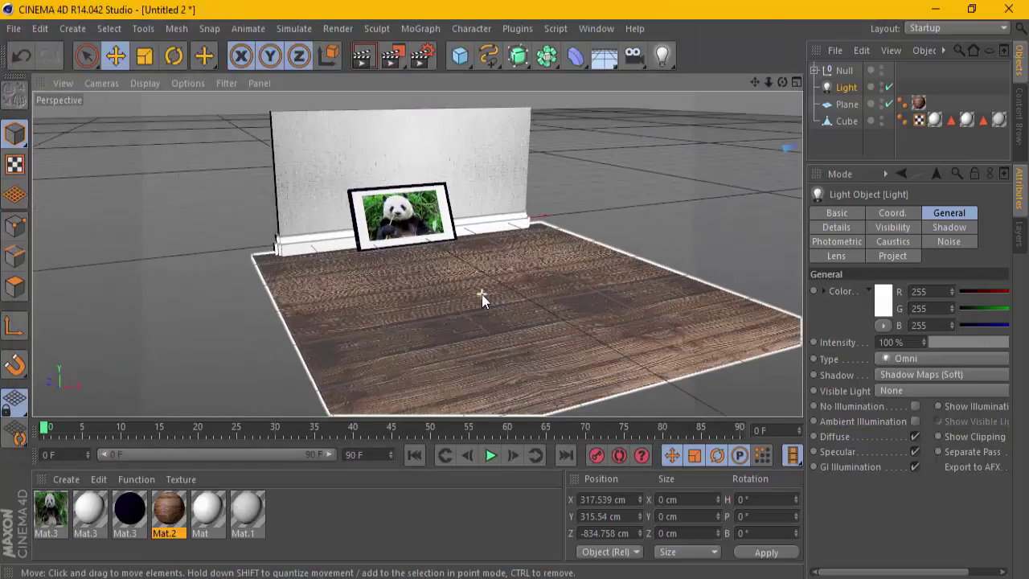
scroll(483, 293, up, 3)
scroll(484, 289, up, 3)
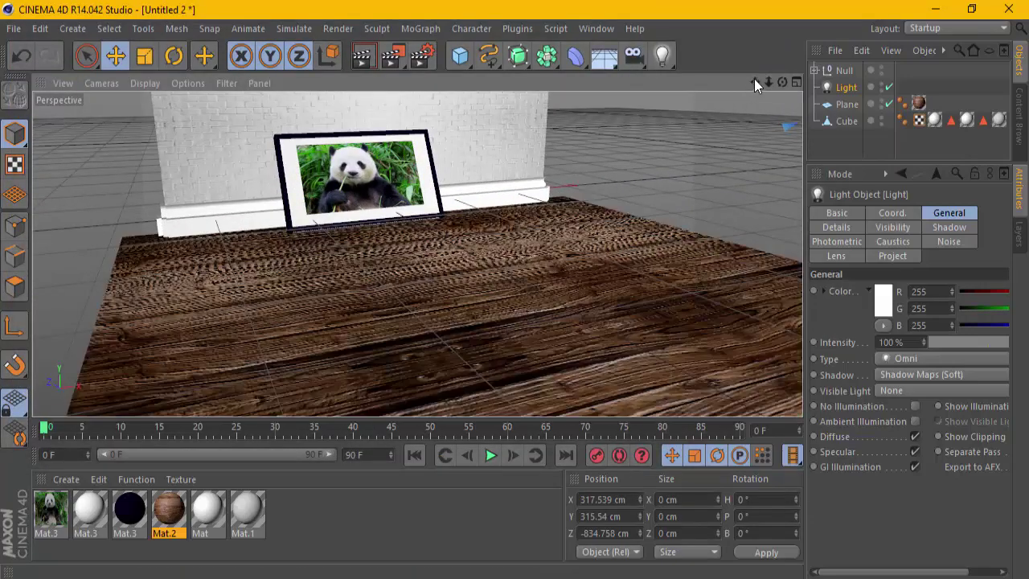
- Frame the wall and panda picture, render a preview, then orbit down to the frame's base
mouse_move(754, 82)
mouse_down()
mouse_move(751, 103)
mouse_move(772, 83)
mouse_move(756, 86)
mouse_move(515, 297)
mouse_up()
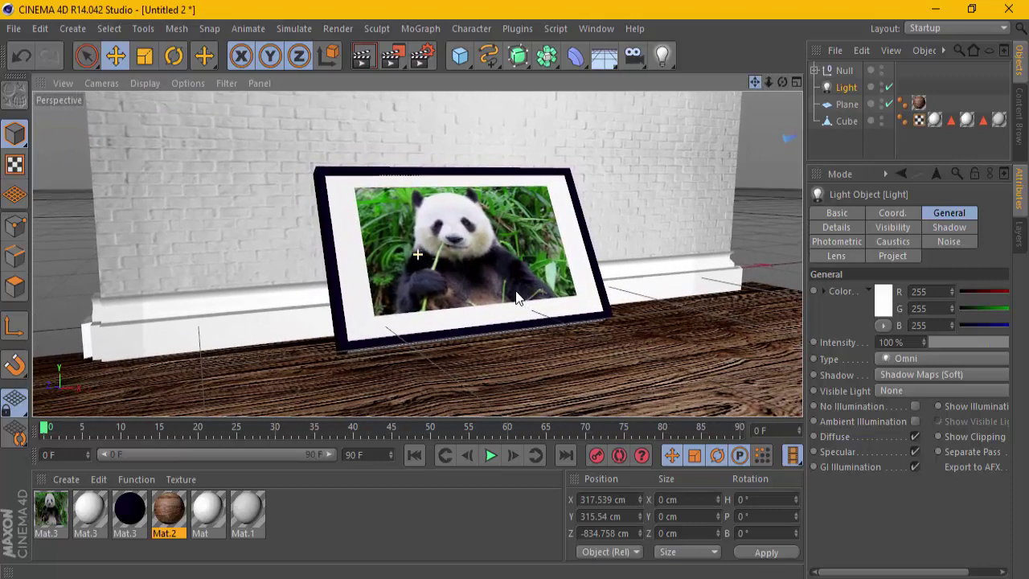
alt+middle_drag(515, 297, 515, 297)
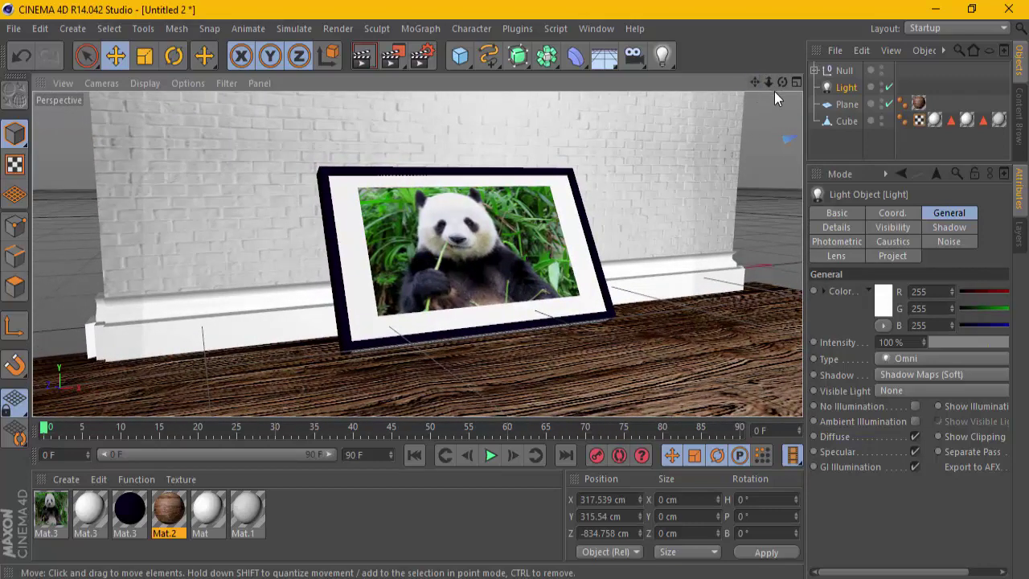
drag(769, 81, 515, 299)
drag(782, 81, 515, 296)
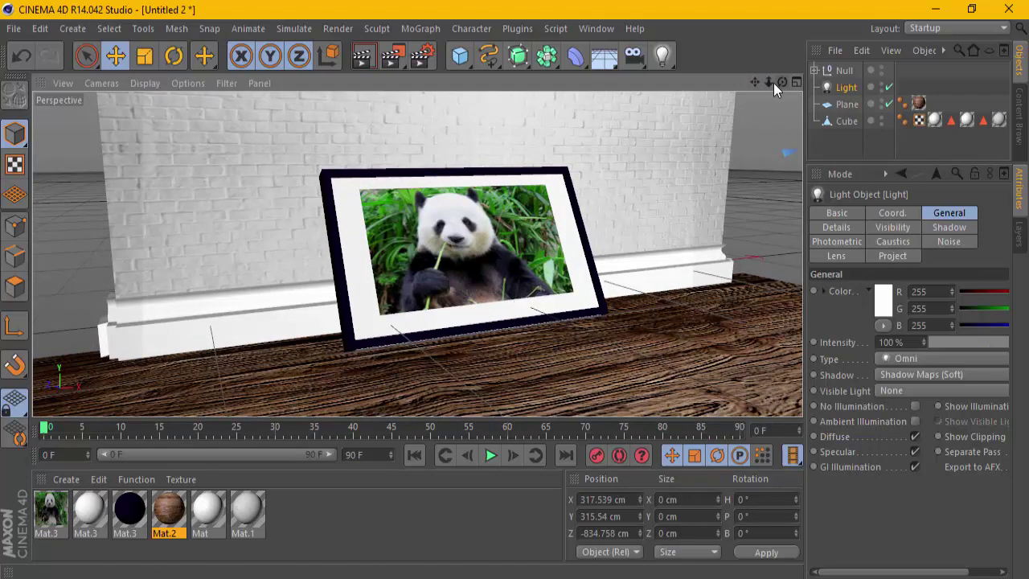
drag(768, 82, 515, 297)
click(363, 56)
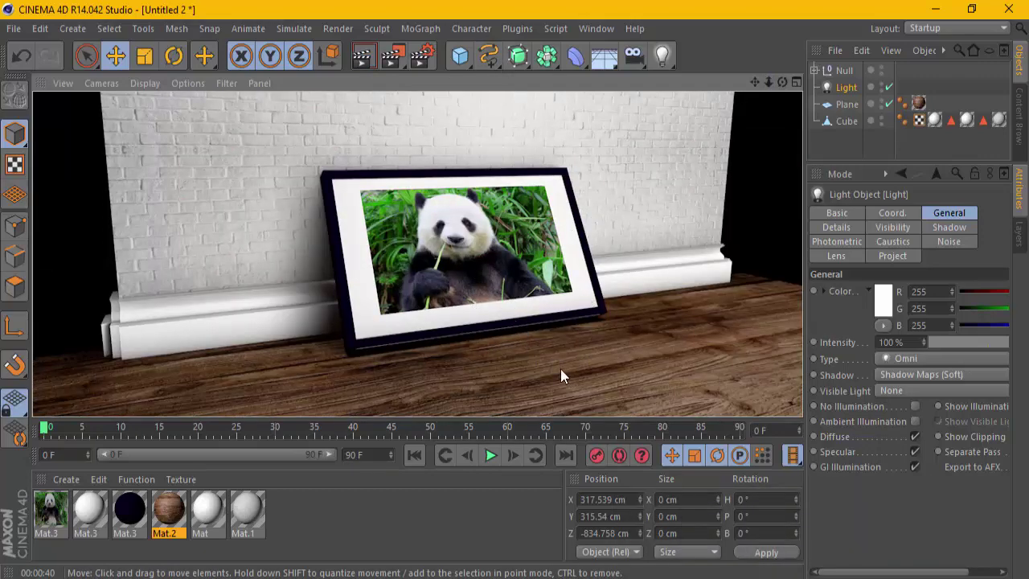
mouse_move(560, 369)
alt+mouse_down()
mouse_move(483, 339)
mouse_move(451, 314)
alt+mouse_up()
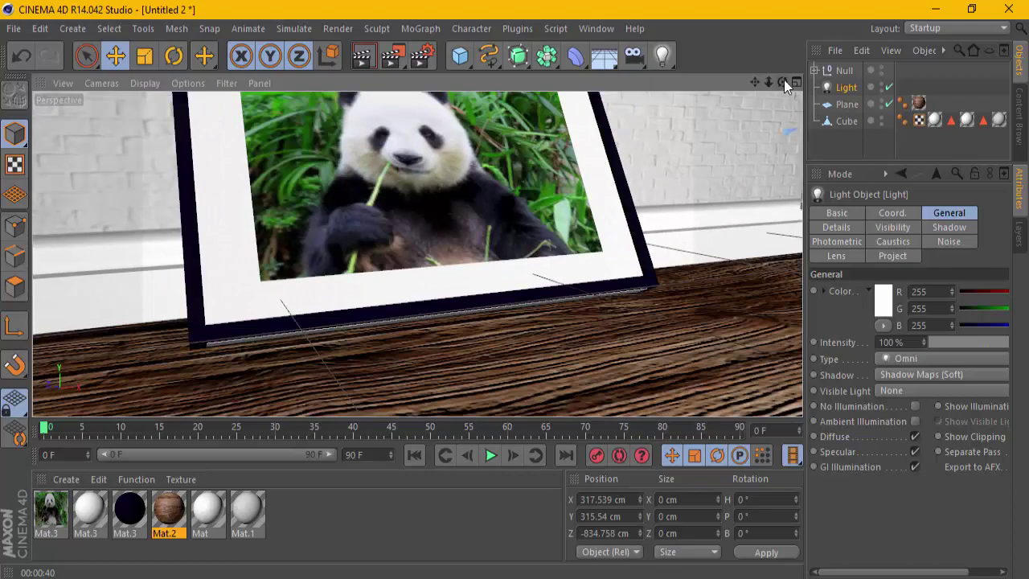
drag(784, 81, 515, 291)
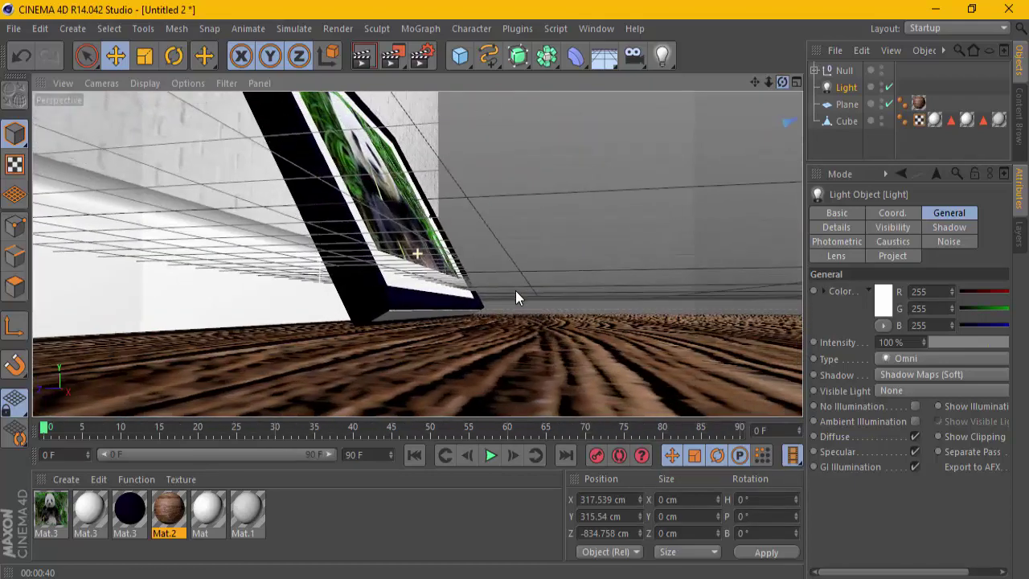
- Expand the Null group and raise Cube.1 slightly
click(845, 113)
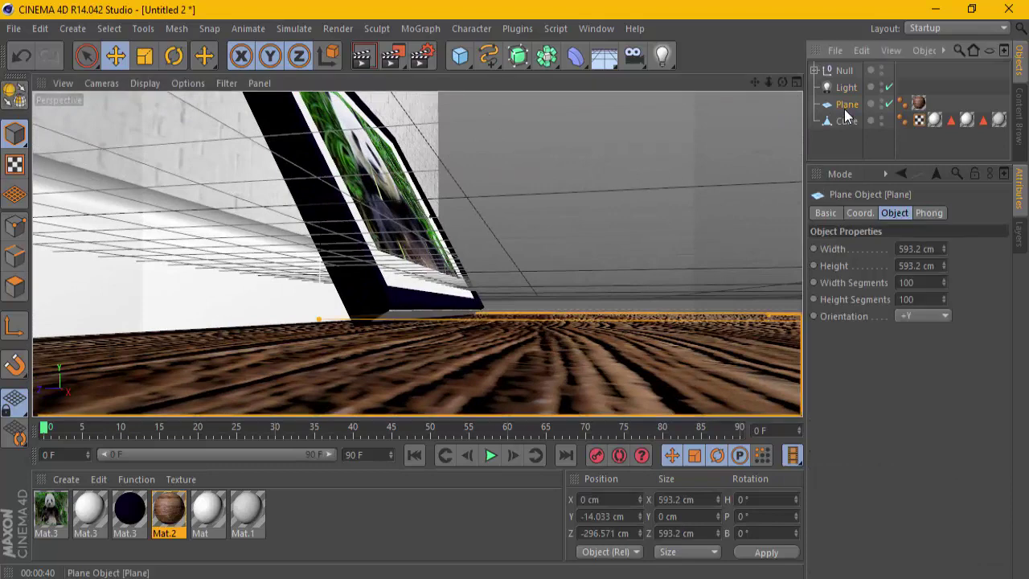
click(814, 70)
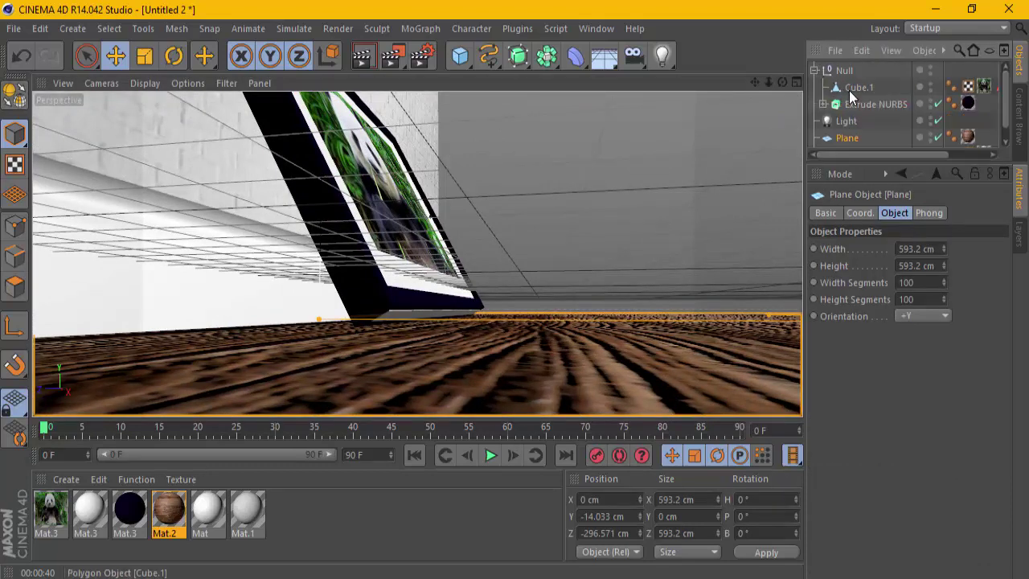
click(849, 88)
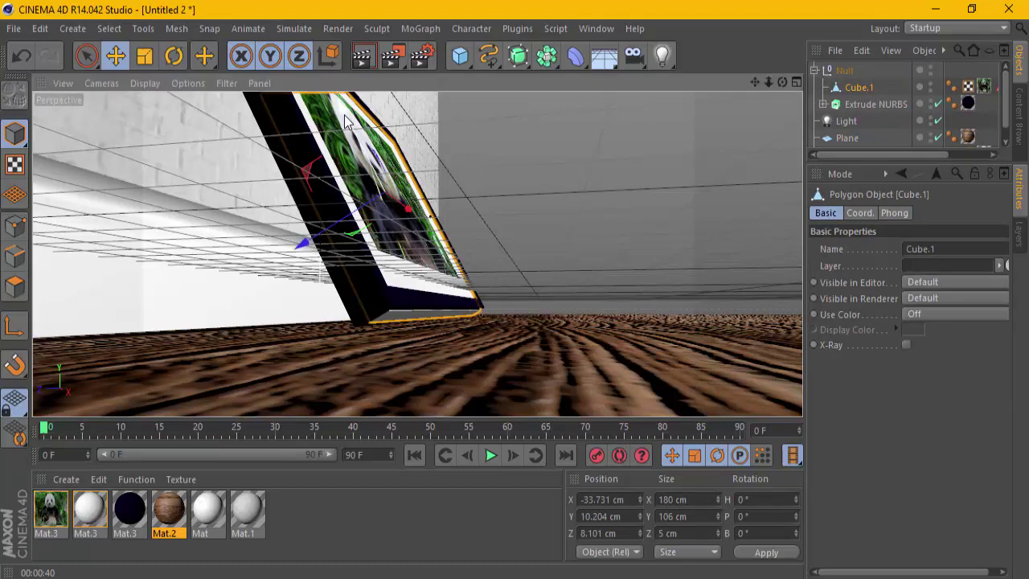
drag(344, 119, 345, 115)
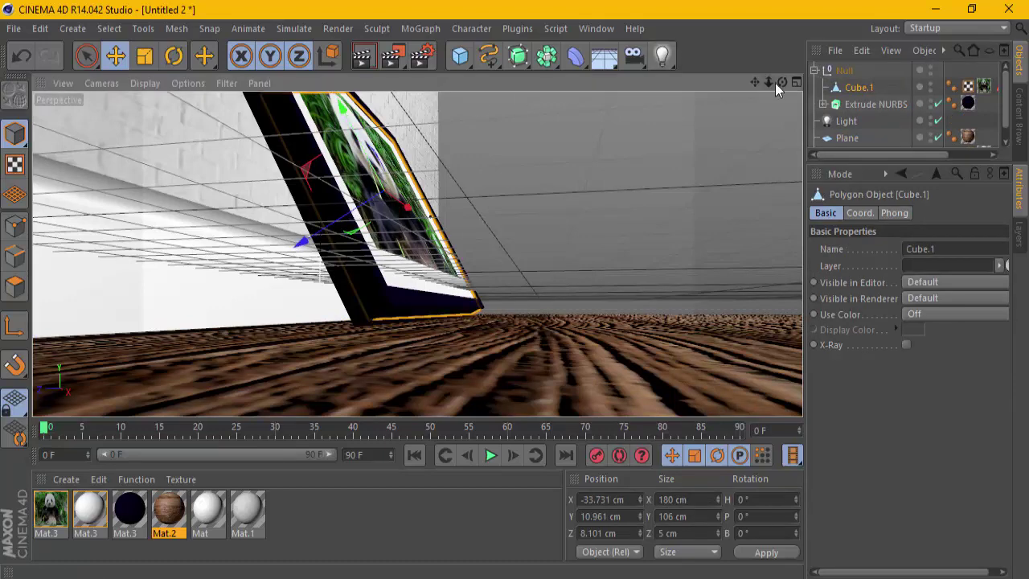
- Orbit to a side-on view and zoom in on the tilted frame against the wall
mouse_move(775, 83)
mouse_down()
mouse_move(516, 296)
mouse_move(624, 214)
mouse_up()
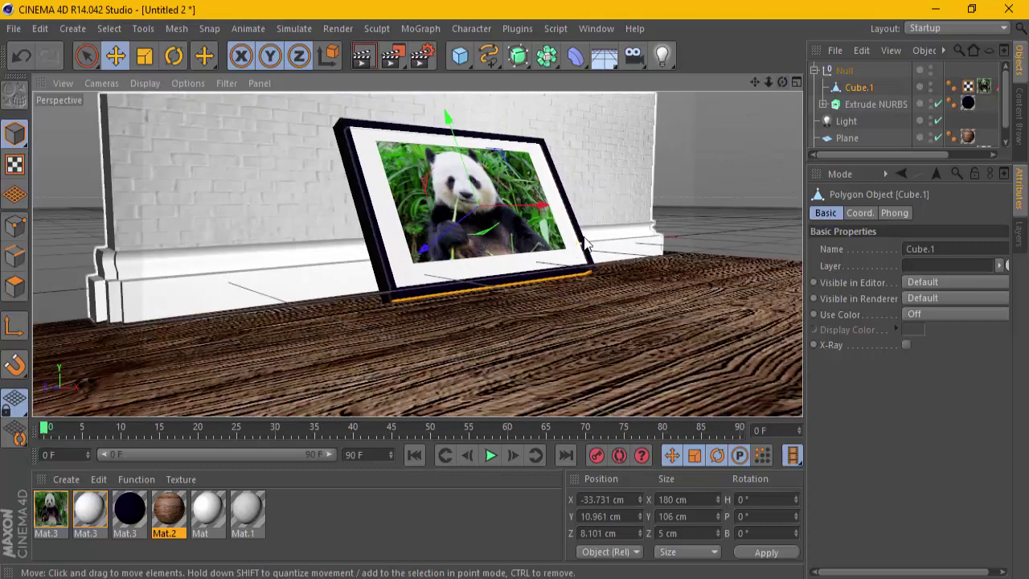
drag(755, 83, 515, 290)
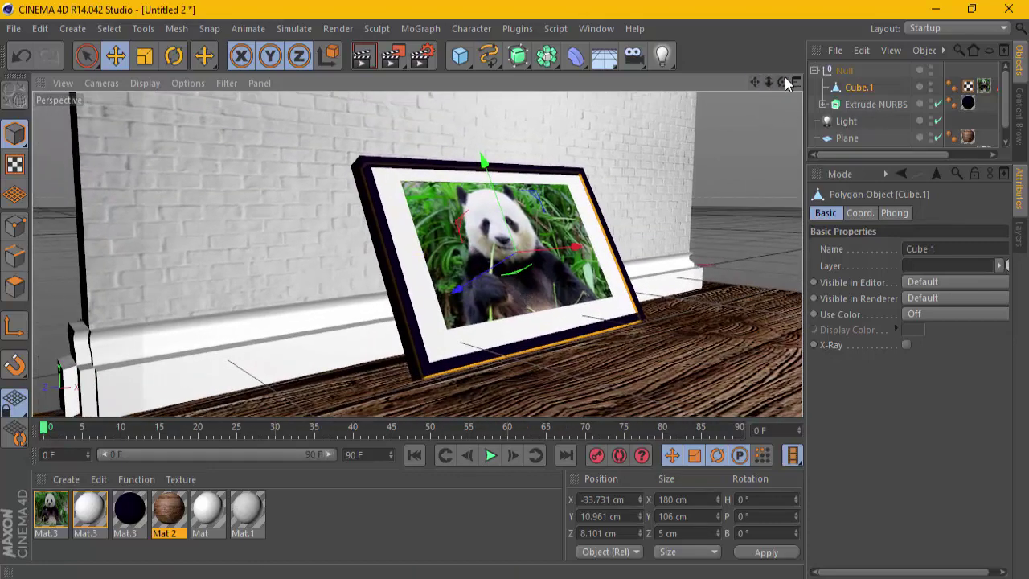
drag(782, 82, 768, 86)
drag(514, 290, 515, 290)
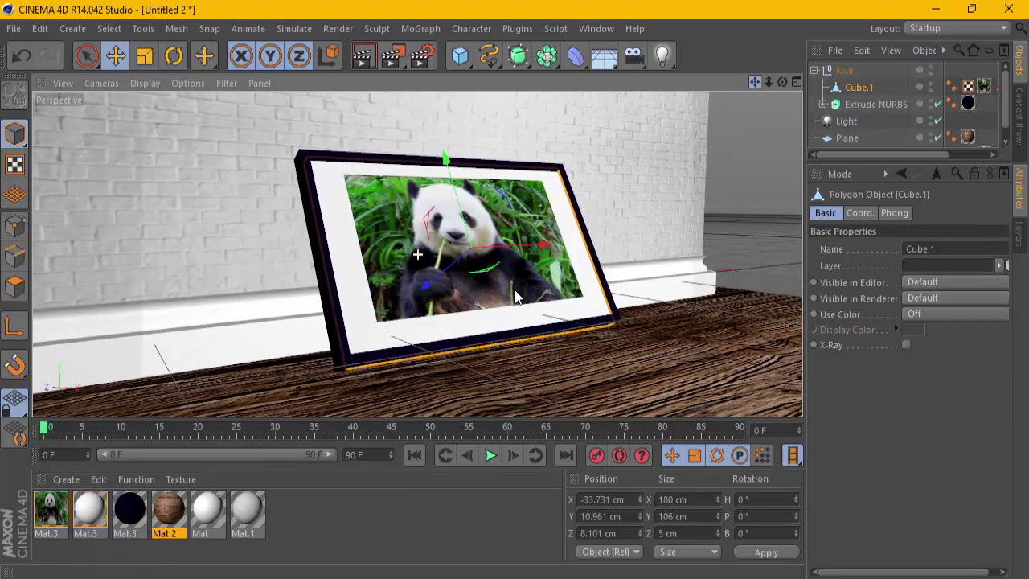
drag(784, 82, 515, 290)
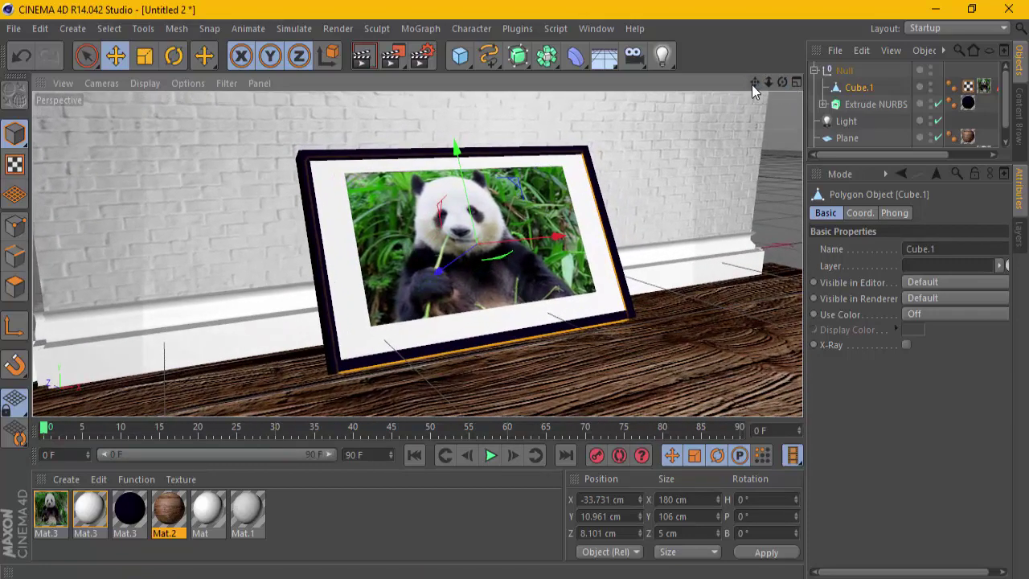
drag(752, 84, 753, 82)
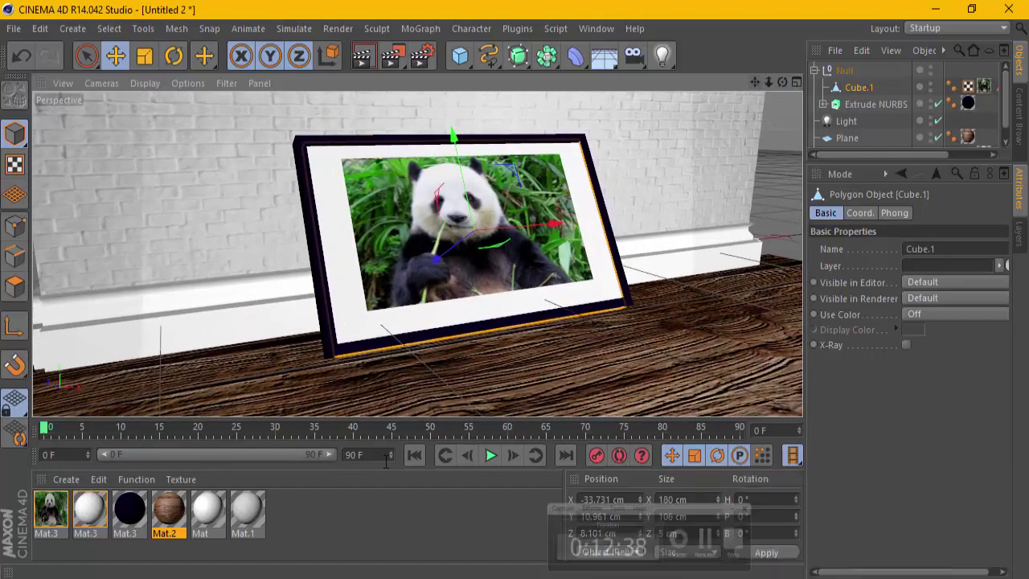
mouse_move(782, 82)
mouse_down()
mouse_move(508, 291)
mouse_move(515, 297)
mouse_up()
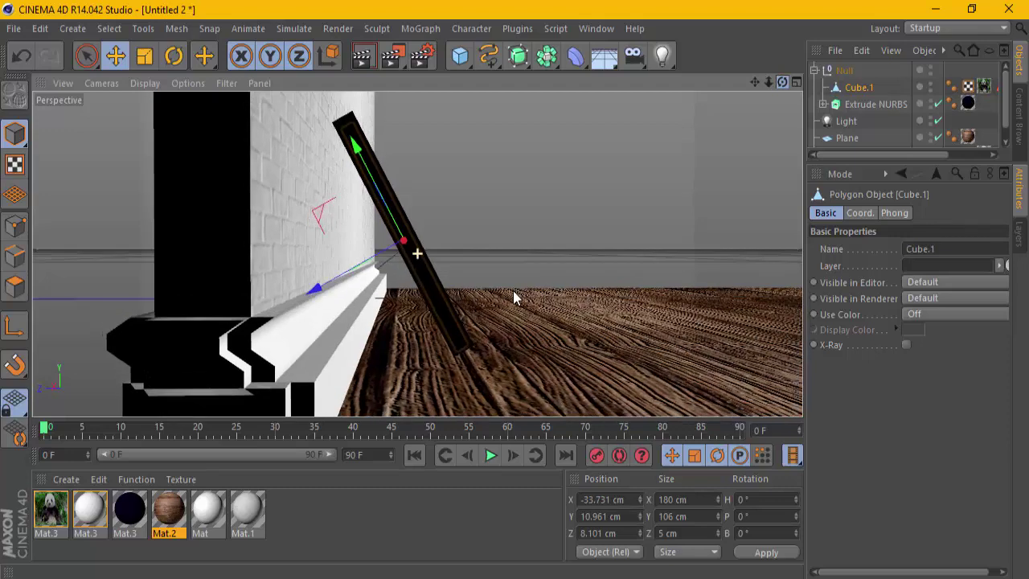
drag(515, 290, 513, 289)
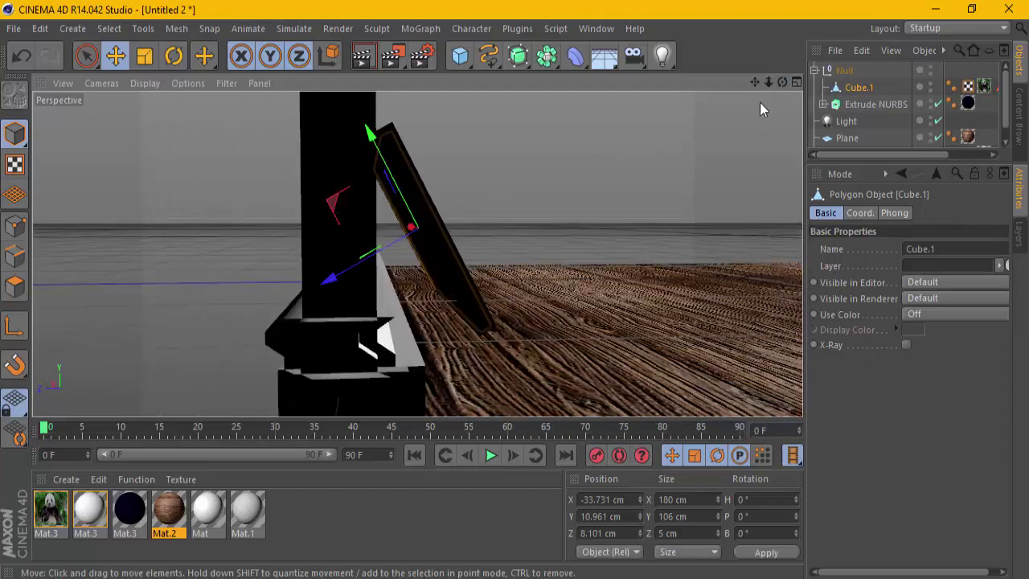
drag(755, 81, 668, 88)
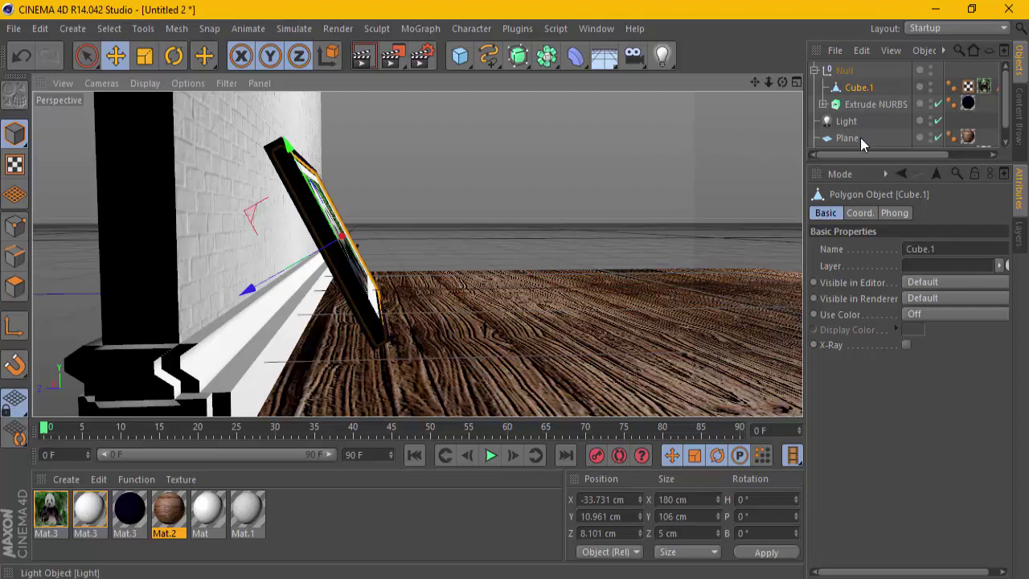
- Rotate the frame's Null to about -12.759° pitch and slide it snug against the wall
click(814, 70)
click(843, 70)
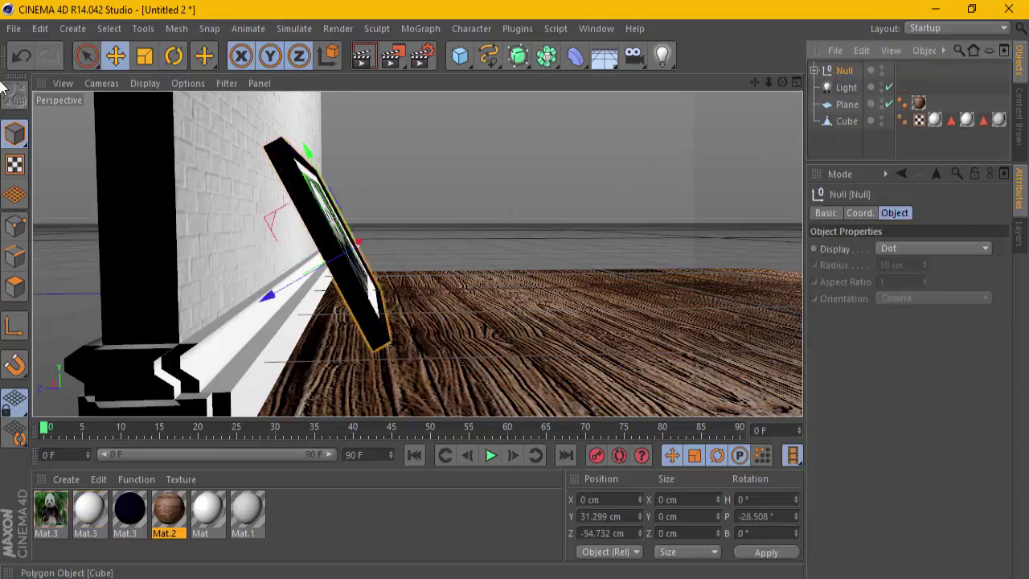
drag(294, 279, 248, 177)
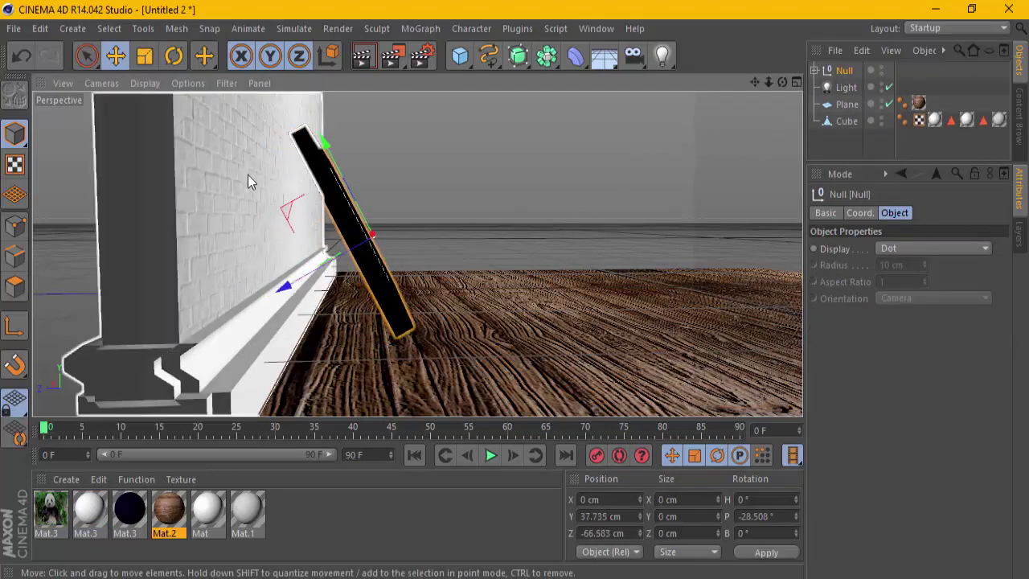
key(r)
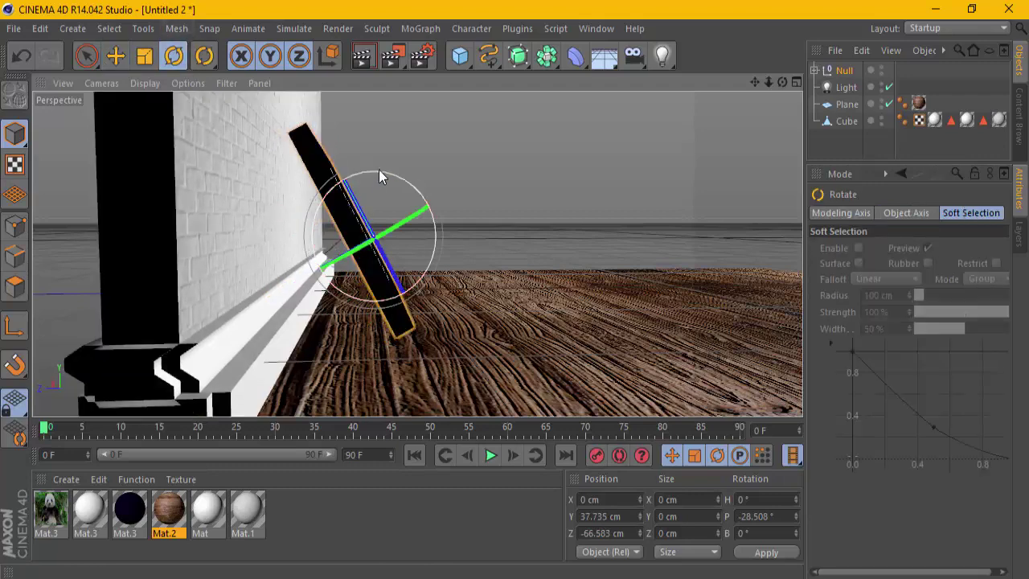
drag(383, 179, 395, 181)
key(e)
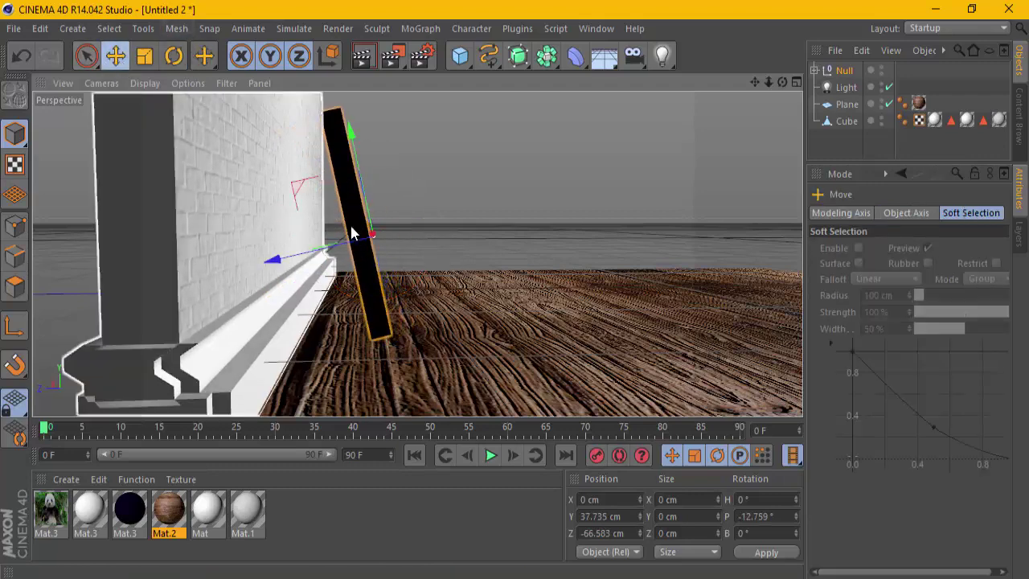
drag(350, 251, 317, 252)
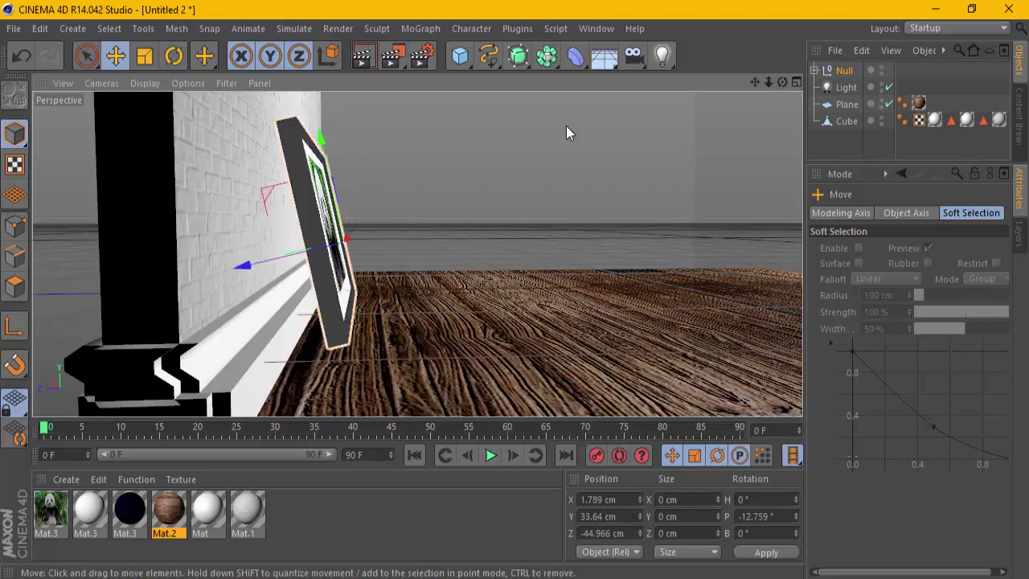
drag(763, 82, 515, 290)
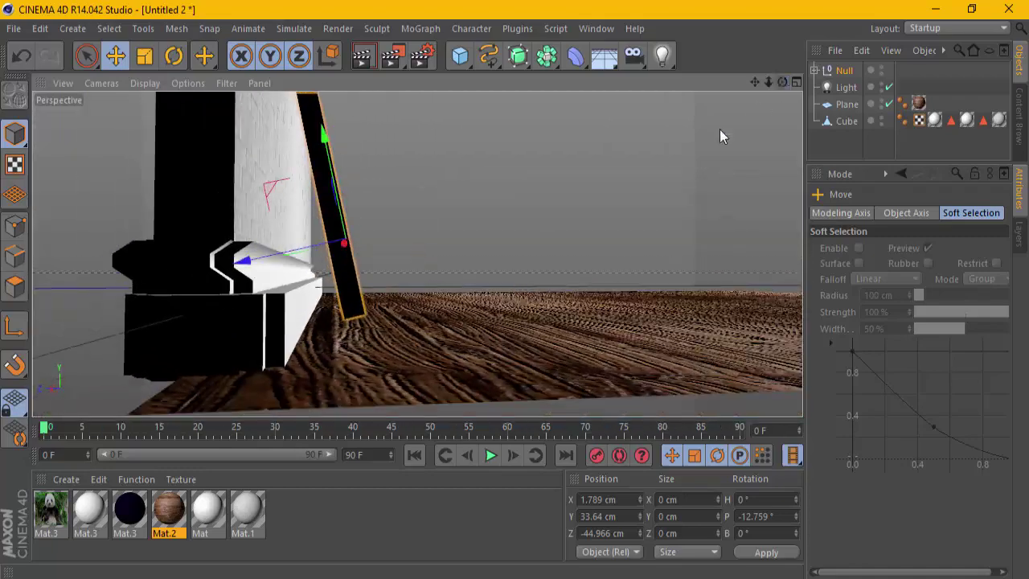
mouse_move(758, 83)
mouse_down()
mouse_move(513, 291)
mouse_move(420, 290)
mouse_up()
drag(337, 265, 320, 272)
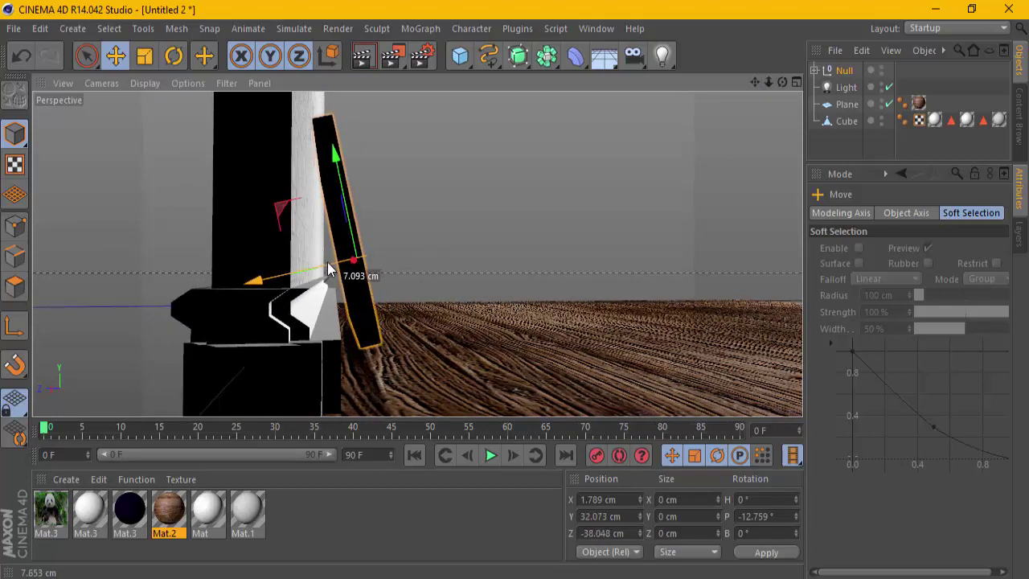
- Orbit back to a front view and zoom in on the framed panda
drag(782, 82, 764, 91)
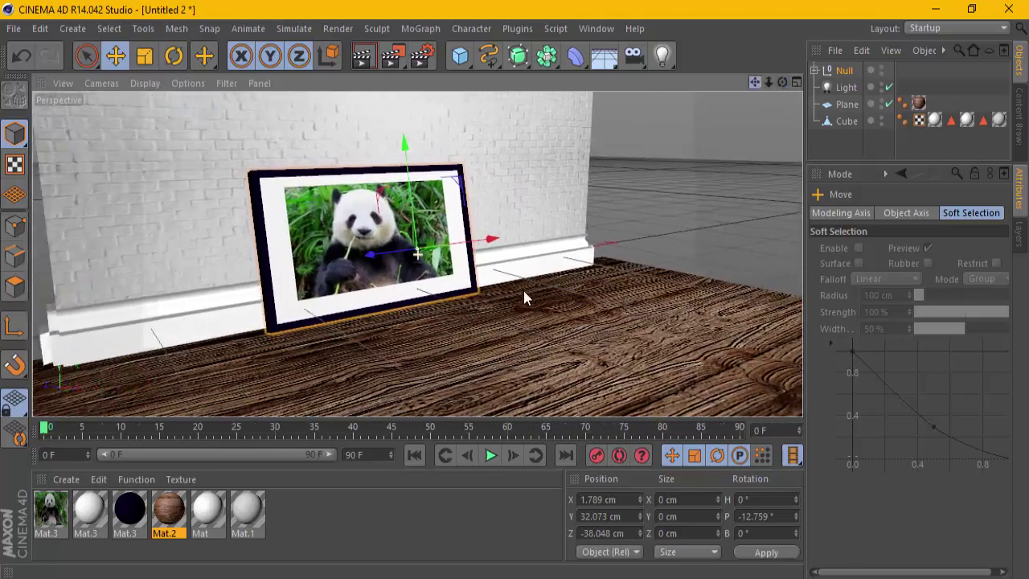
alt+drag(523, 294, 681, 161)
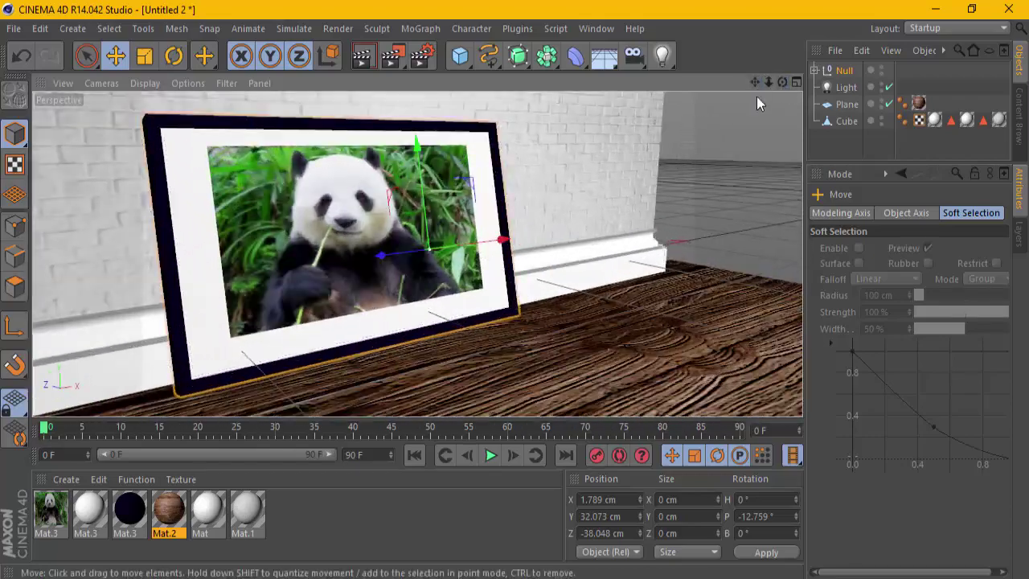
drag(755, 82, 514, 290)
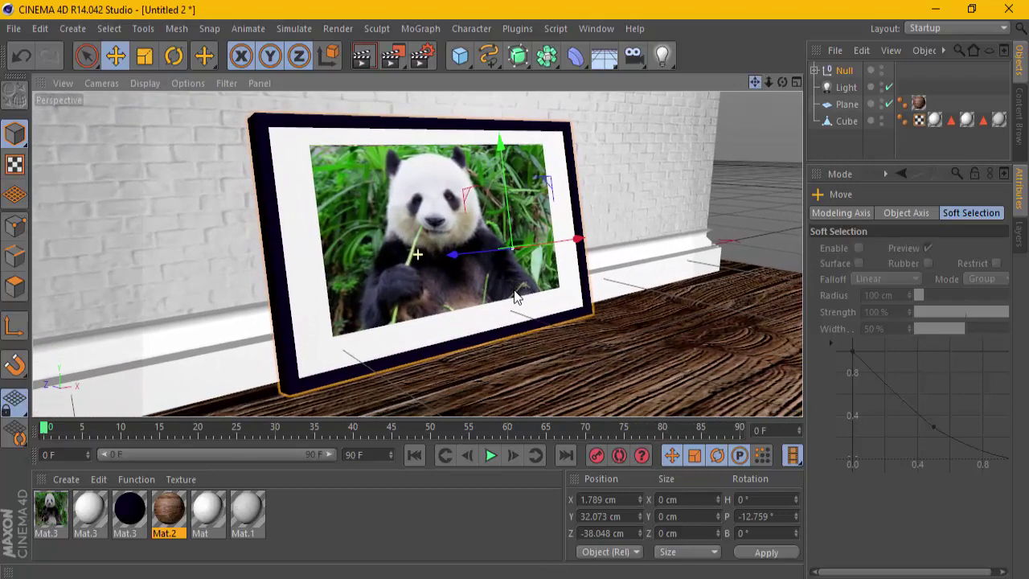
drag(772, 84, 514, 290)
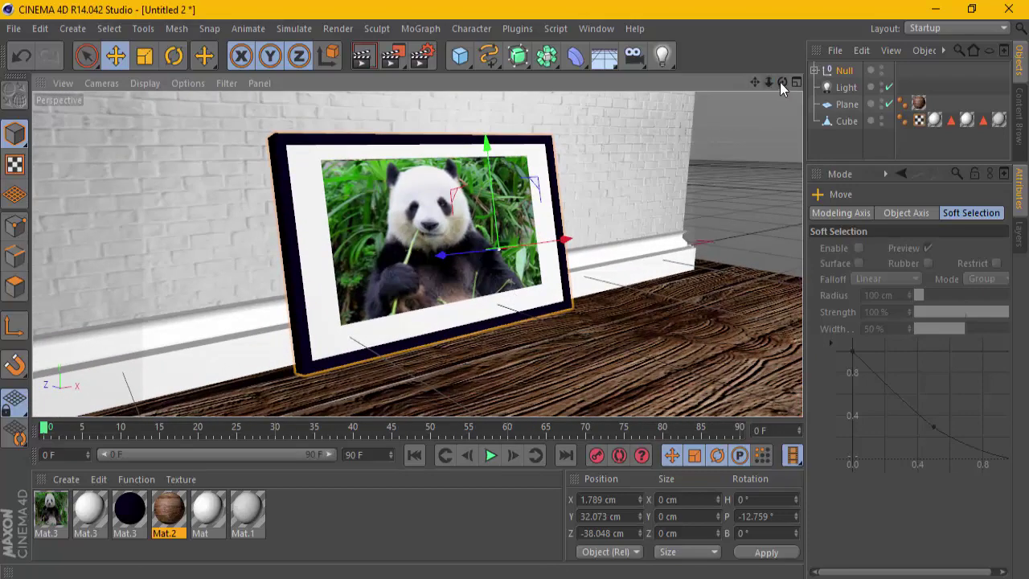
drag(780, 82, 517, 299)
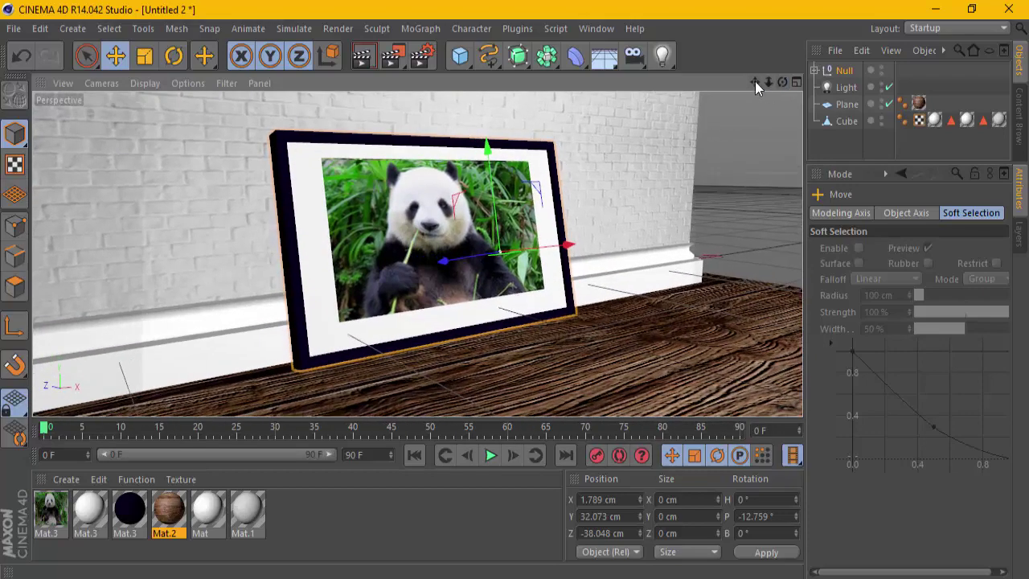
drag(755, 81, 515, 297)
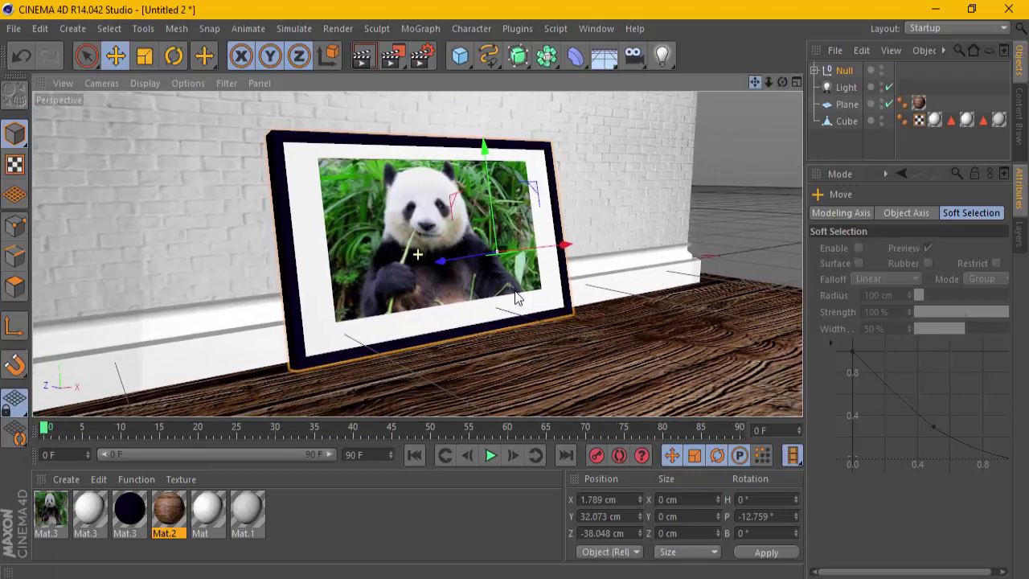
mouse_move(778, 84)
mouse_down()
mouse_move(751, 90)
mouse_move(515, 290)
mouse_up()
mouse_move(765, 83)
mouse_down()
mouse_move(514, 290)
mouse_move(766, 83)
mouse_move(784, 89)
mouse_up()
- Choose JPEG as the image format on the Render Settings Save page
click(421, 55)
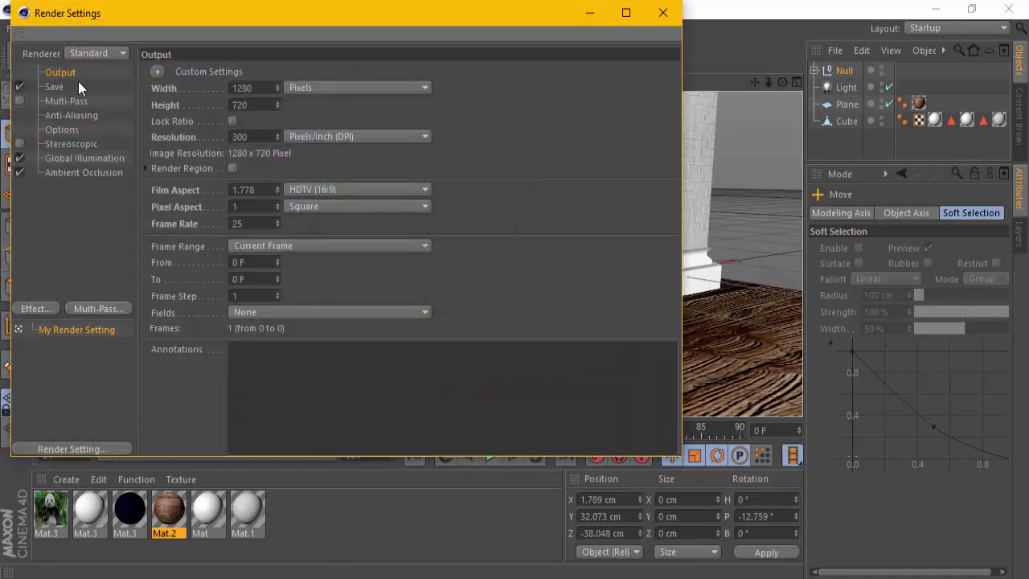
click(53, 86)
click(296, 121)
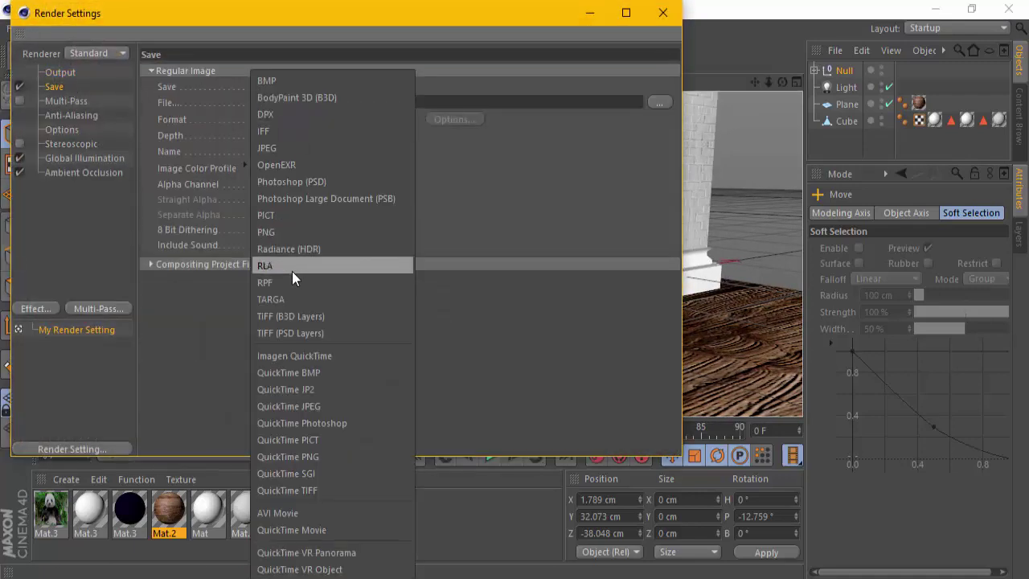
click(284, 152)
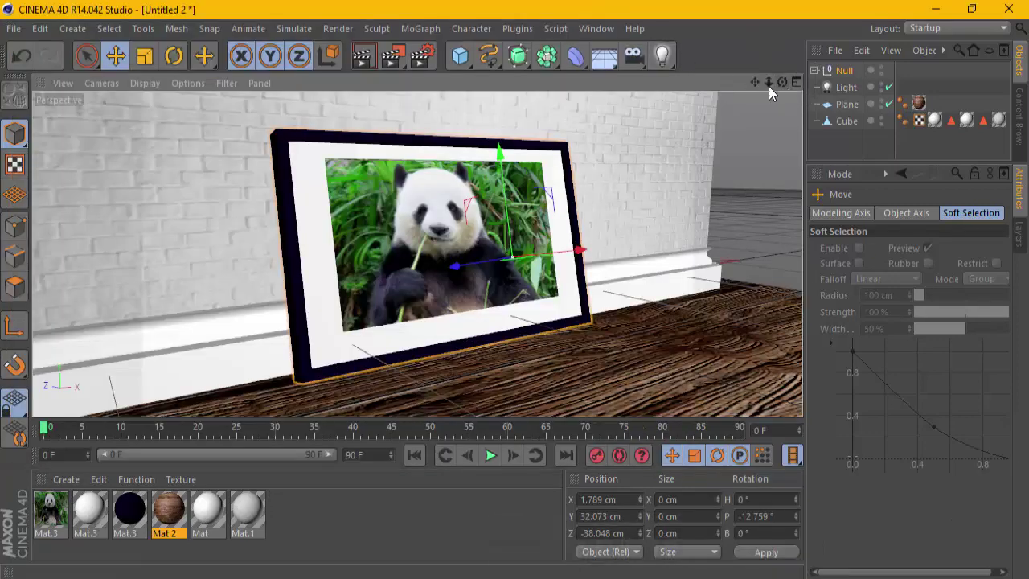
- Adjust the view around the frame and render a test preview
alt+drag(516, 290, 515, 290)
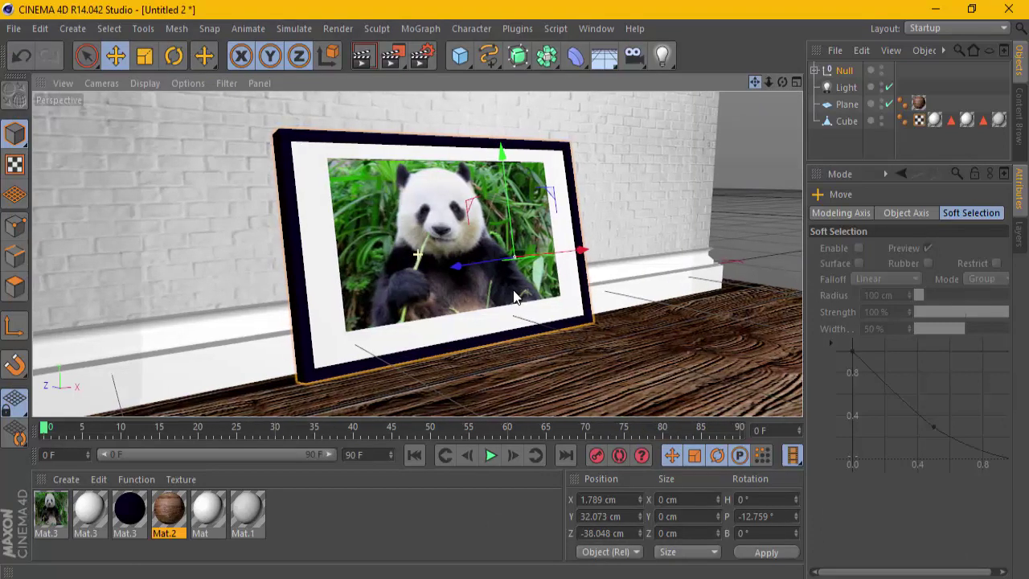
drag(782, 82, 750, 81)
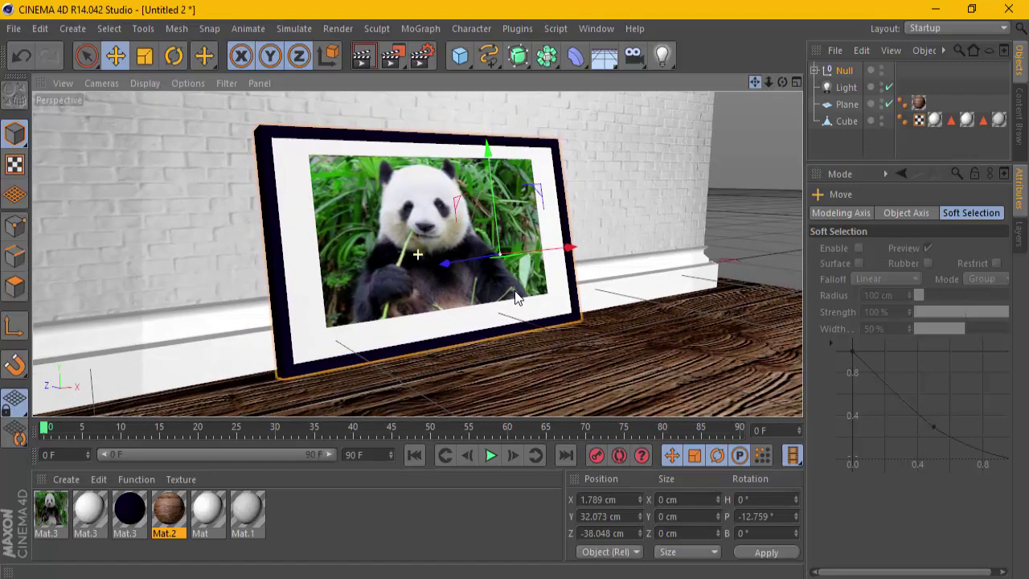
click(363, 56)
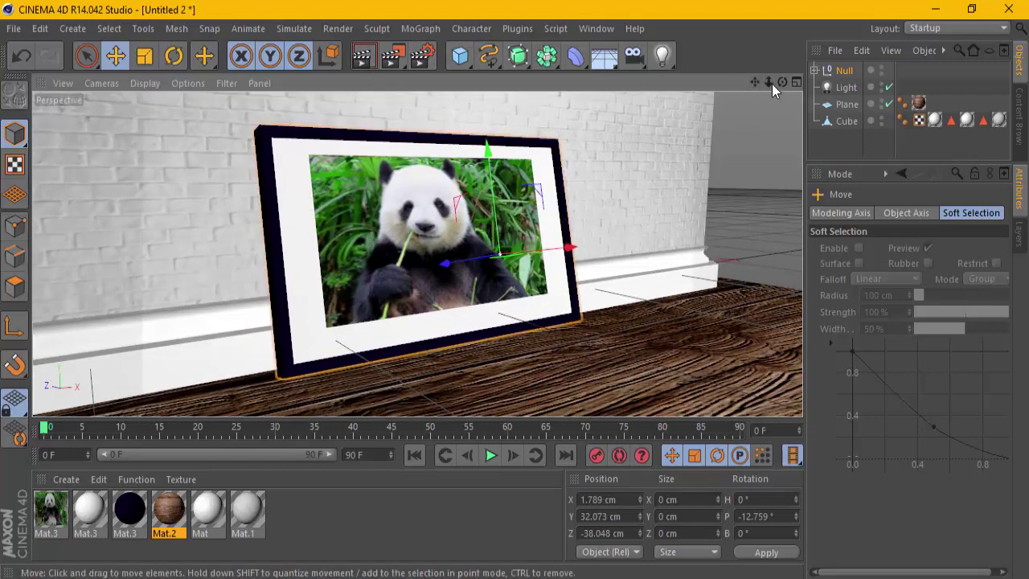
drag(770, 82, 766, 83)
alt+drag(518, 298, 515, 299)
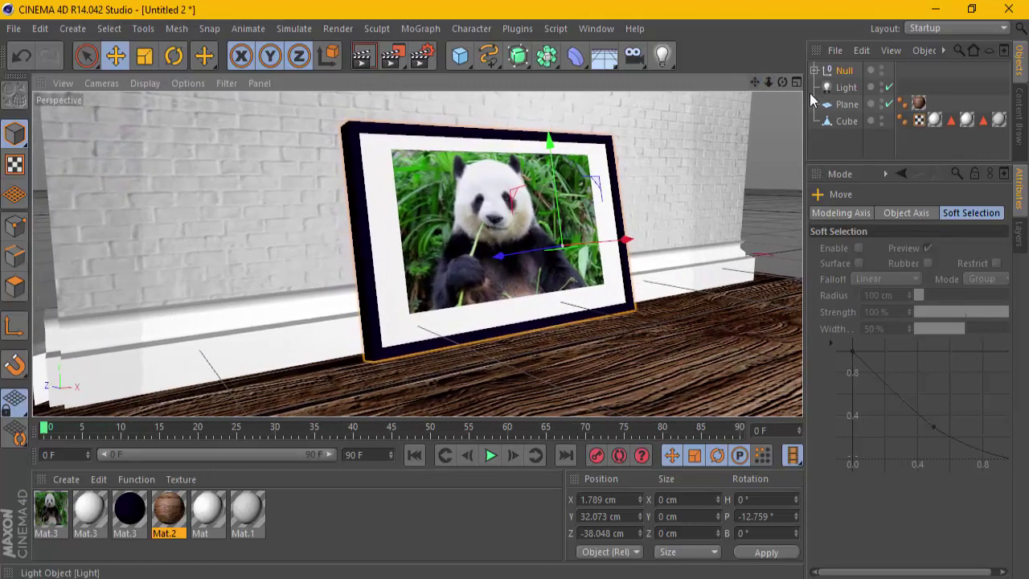
drag(787, 83, 788, 85)
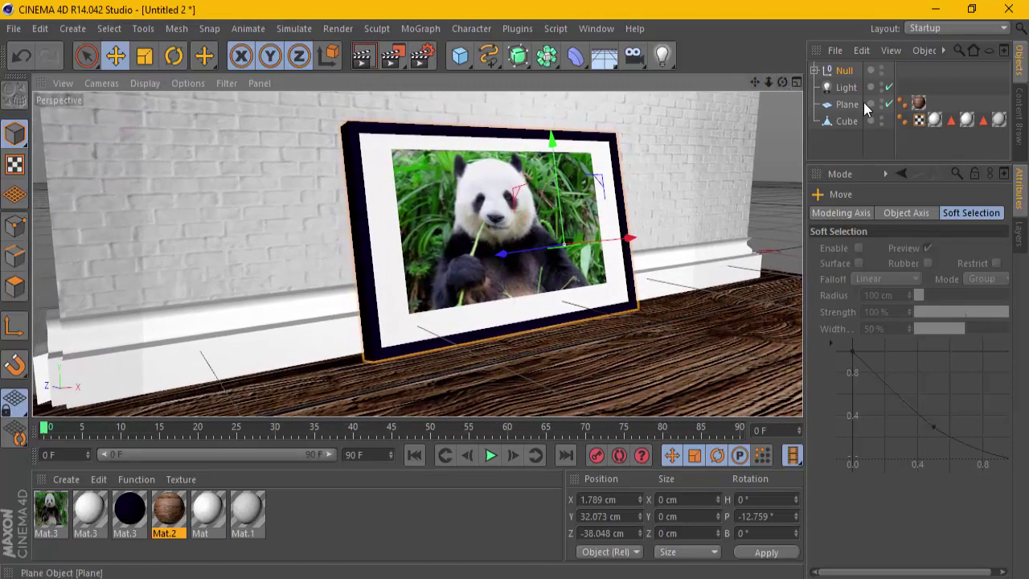
- Slide the frame's Null left to X −26.921 cm and render a preview
click(824, 91)
click(646, 224)
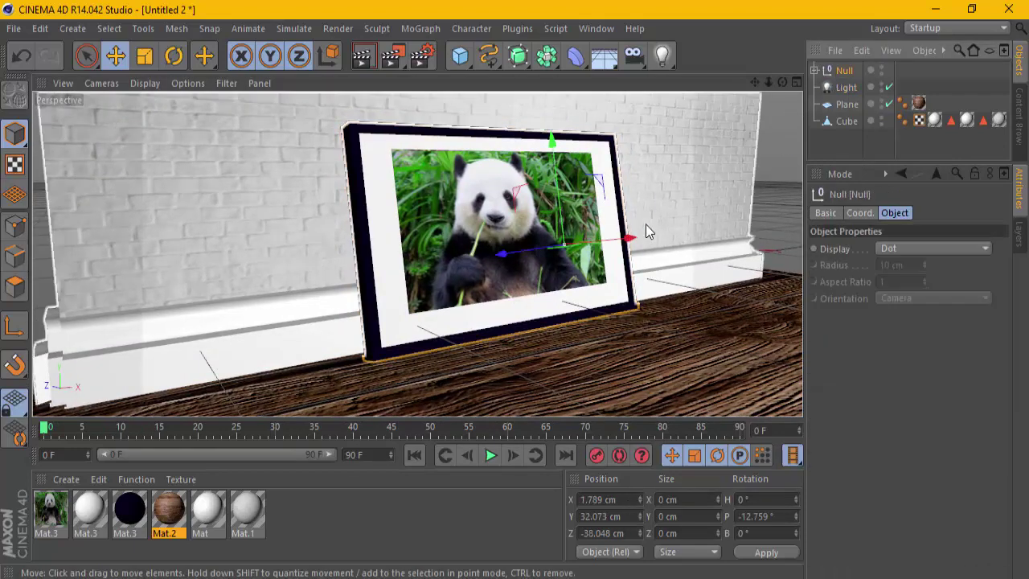
drag(630, 240, 593, 249)
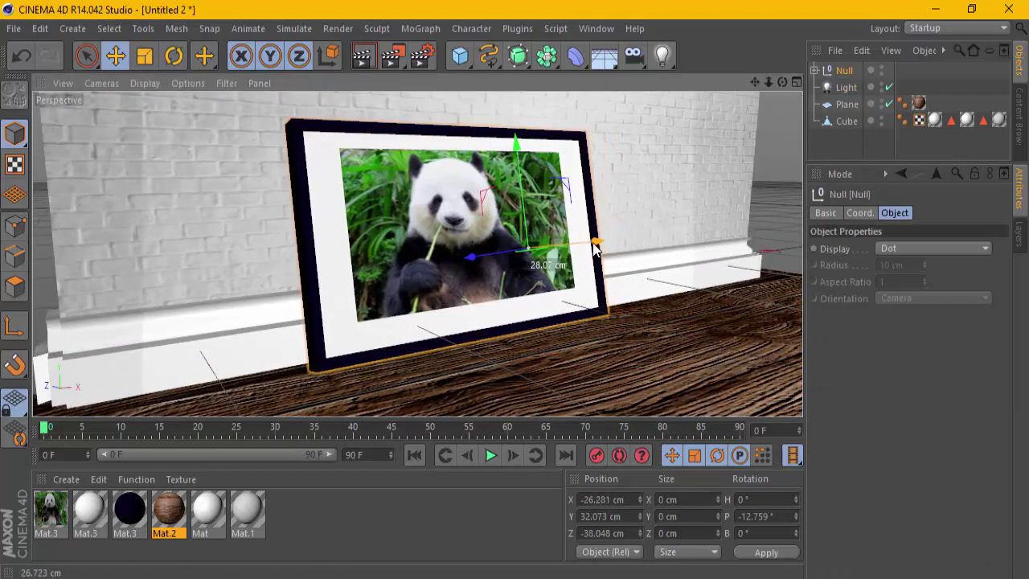
drag(770, 85, 517, 297)
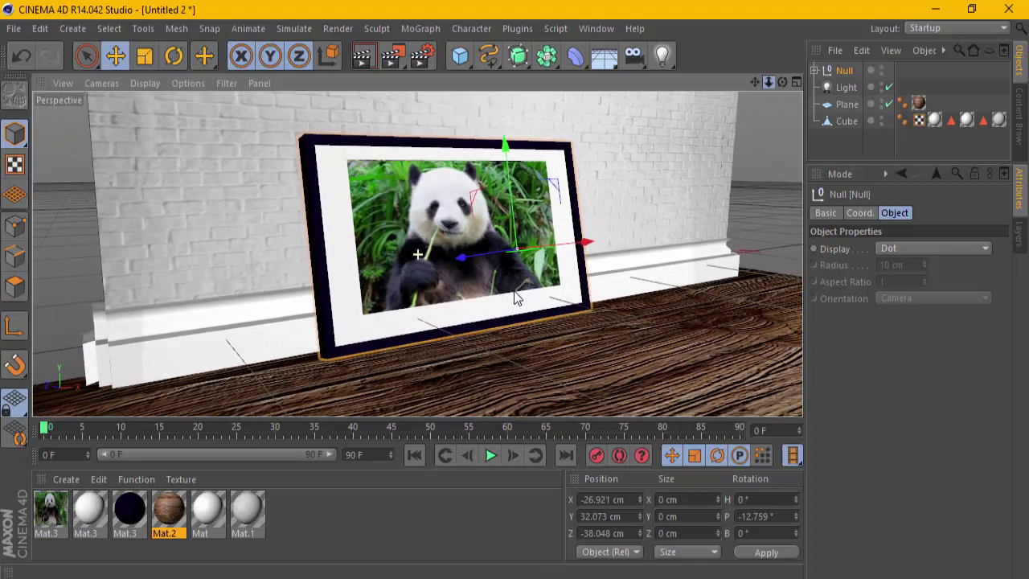
drag(755, 82, 519, 299)
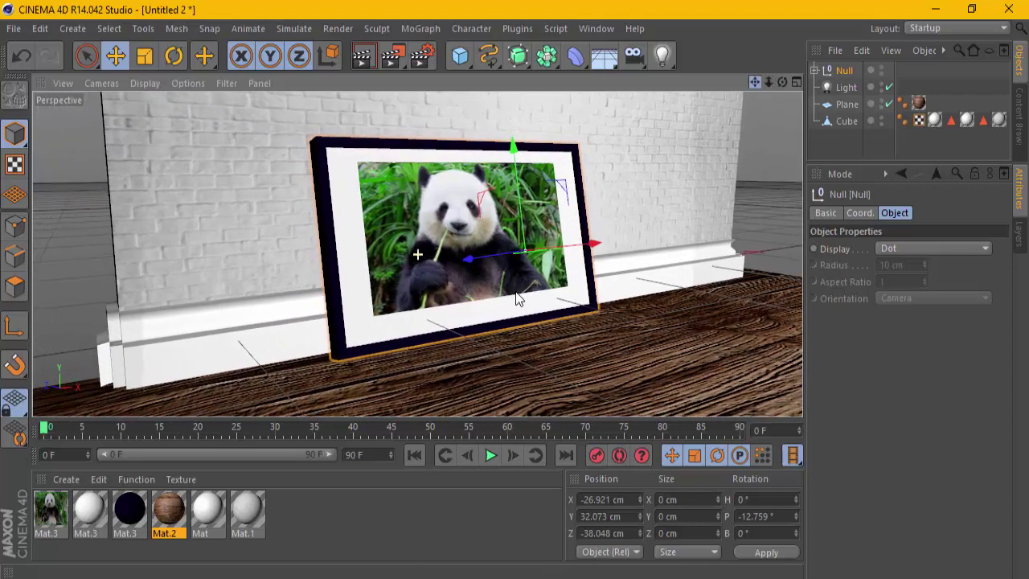
click(361, 56)
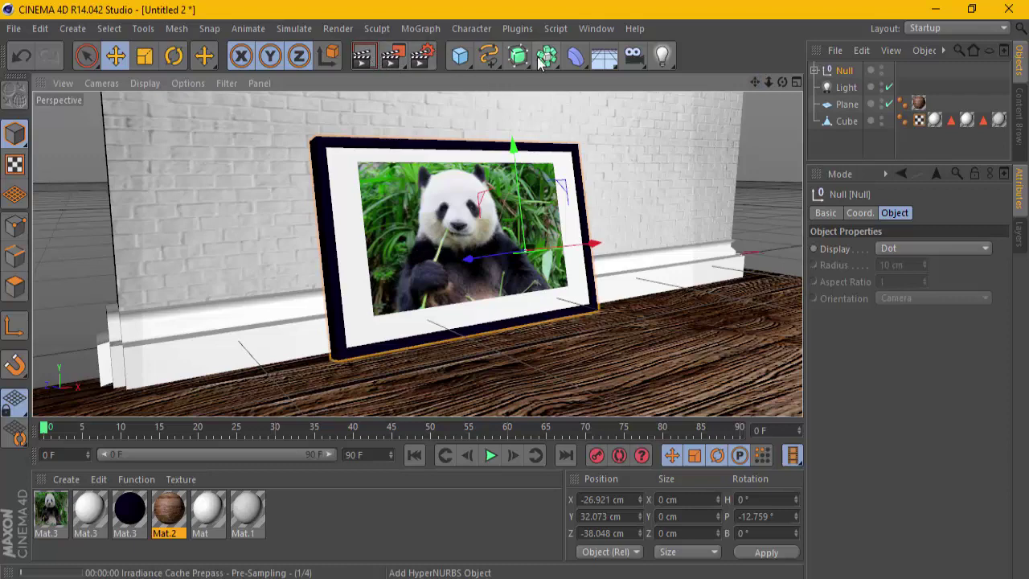
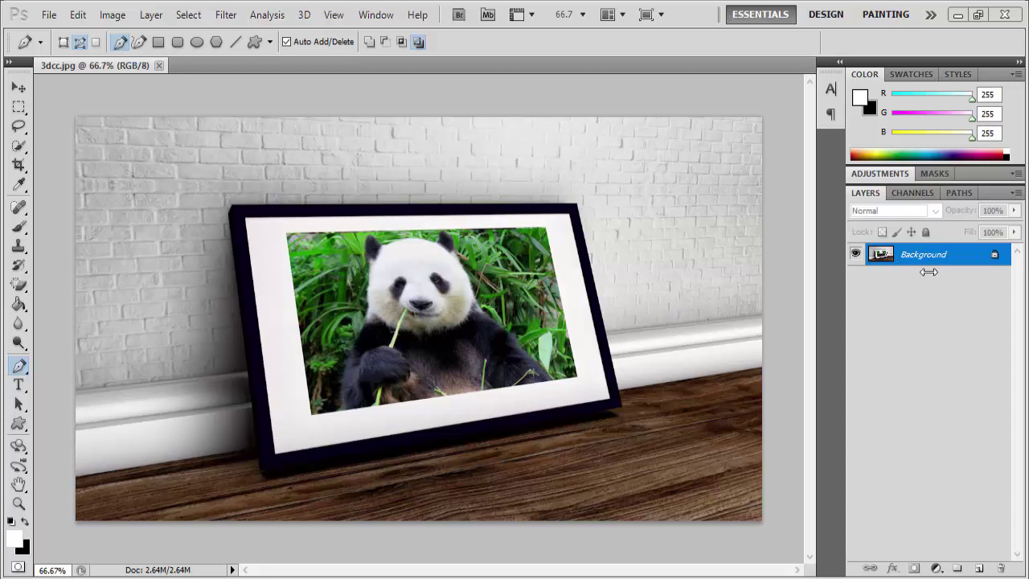
- Duplicate the Background layer and add a Curves adjustment layer
drag(944, 254, 978, 568)
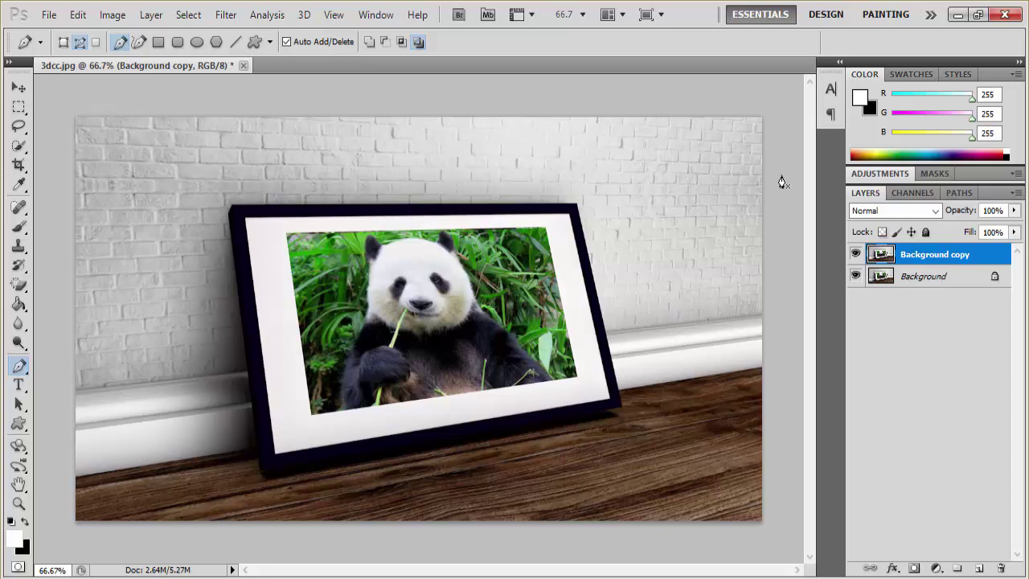
click(937, 568)
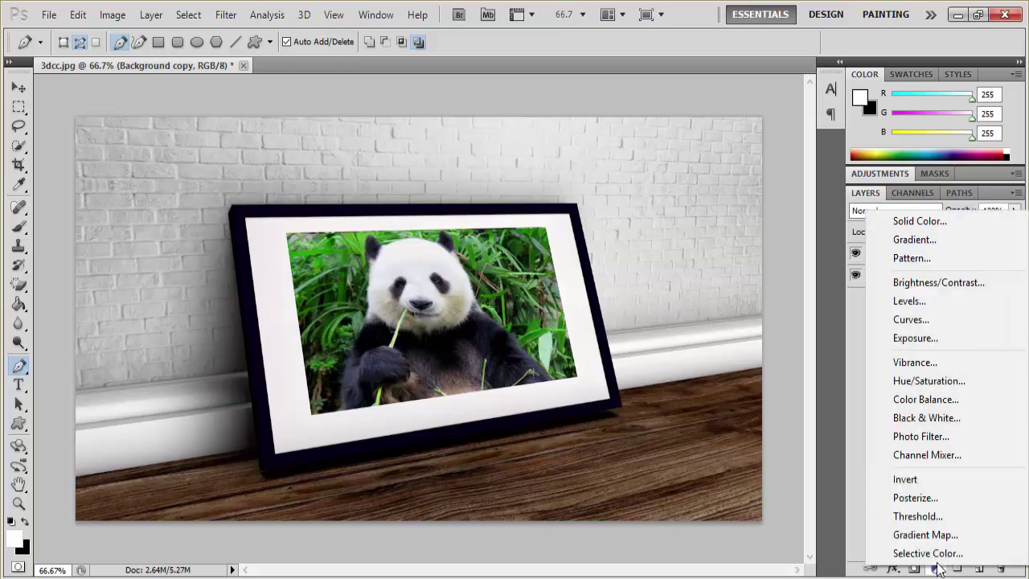
click(908, 320)
- Lift the curve's midtones (input 175 → output 180) to gently brighten the panda scene
drag(947, 306, 947, 306)
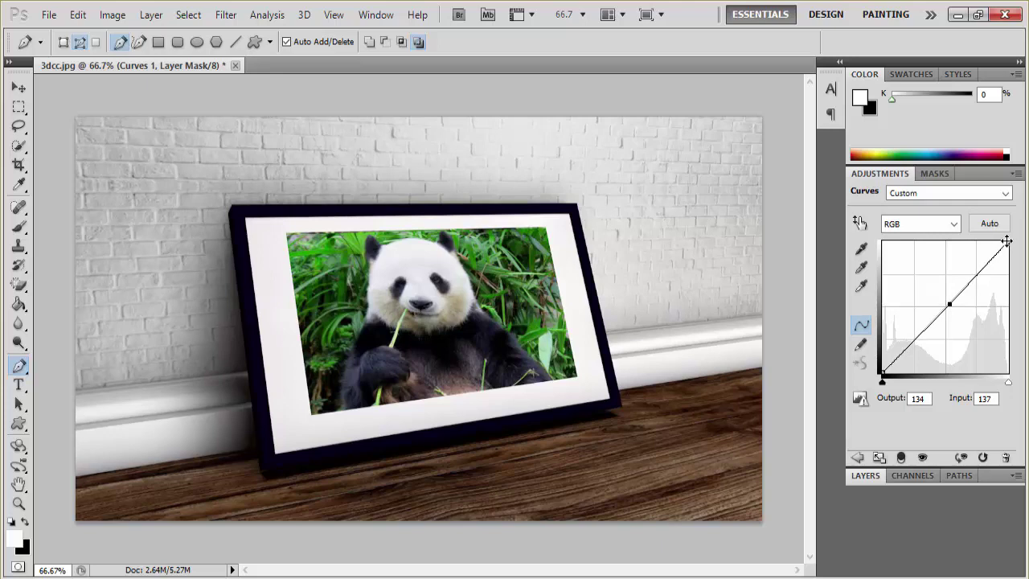
mouse_move(1008, 242)
mouse_down()
mouse_move(975, 242)
mouse_move(1009, 242)
mouse_up()
drag(883, 375, 926, 356)
mouse_move(952, 305)
mouse_down()
mouse_move(970, 295)
mouse_move(970, 280)
mouse_up()
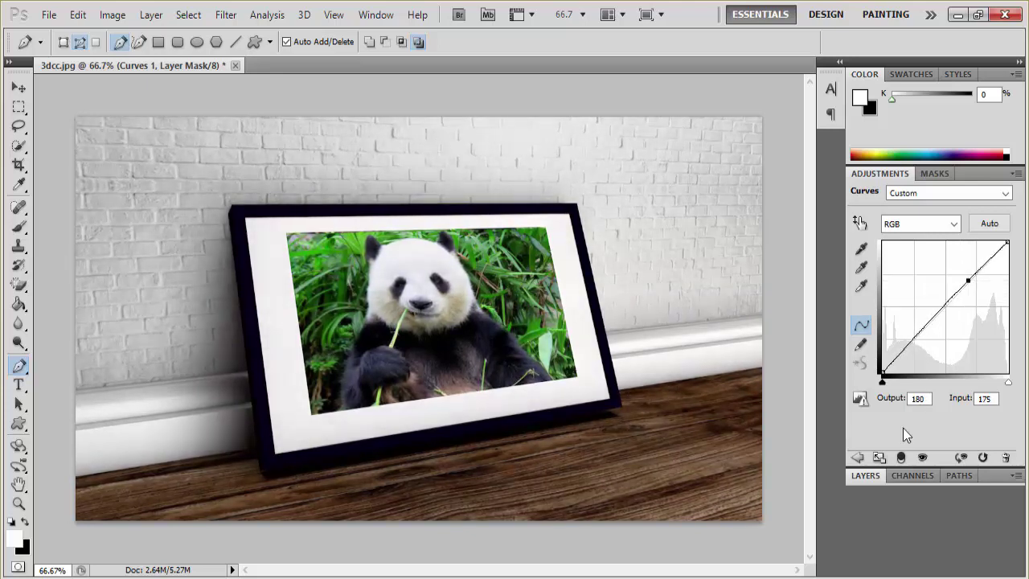
click(867, 476)
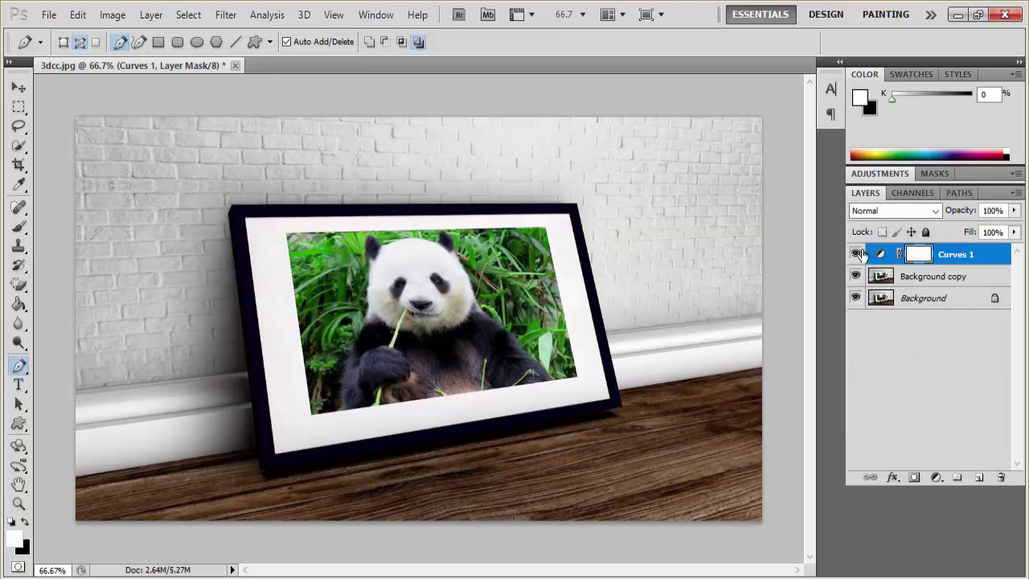
- Compare with Curves 1 off and on, then add a Gradient Map adjustment layer above it
click(856, 254)
click(856, 254)
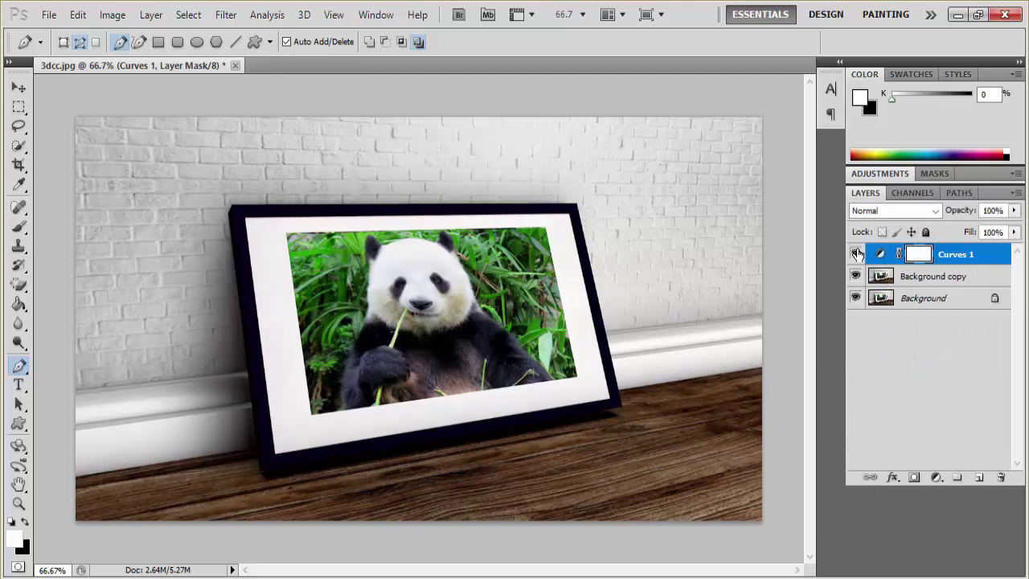
click(936, 477)
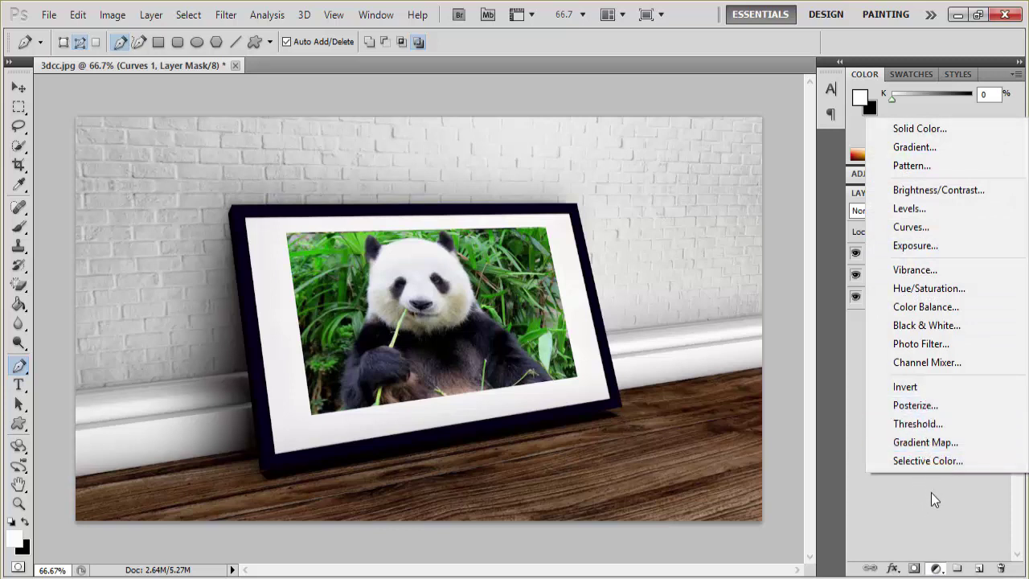
click(932, 554)
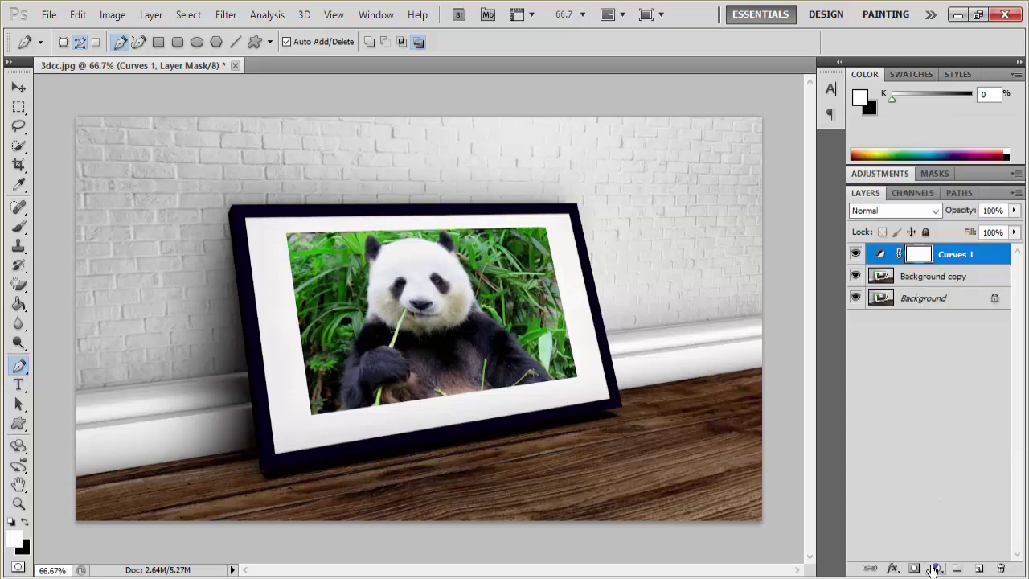
click(934, 568)
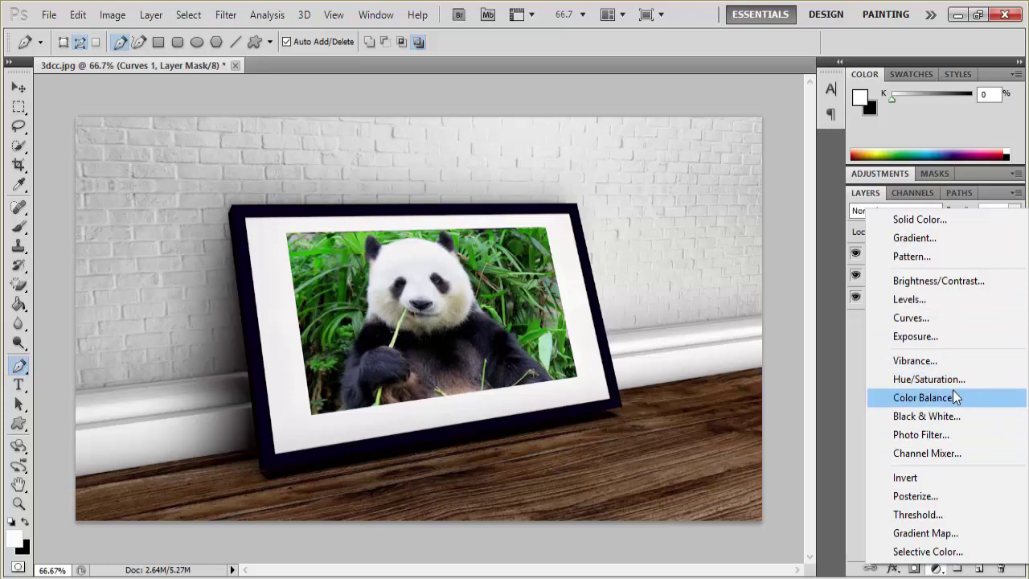
click(924, 533)
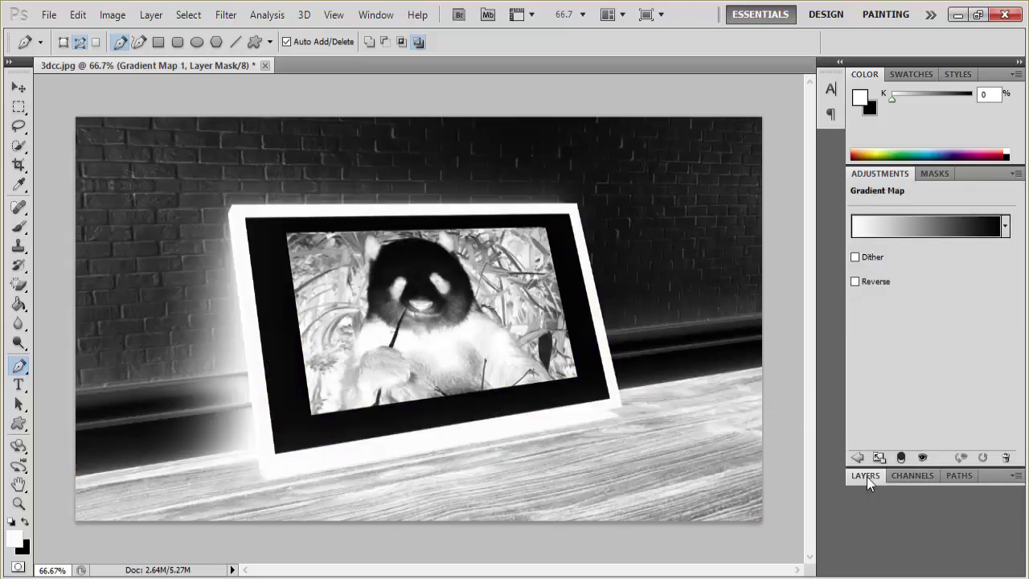
- Set the gradient map's left colour stop to dark purple #4b0050
click(902, 229)
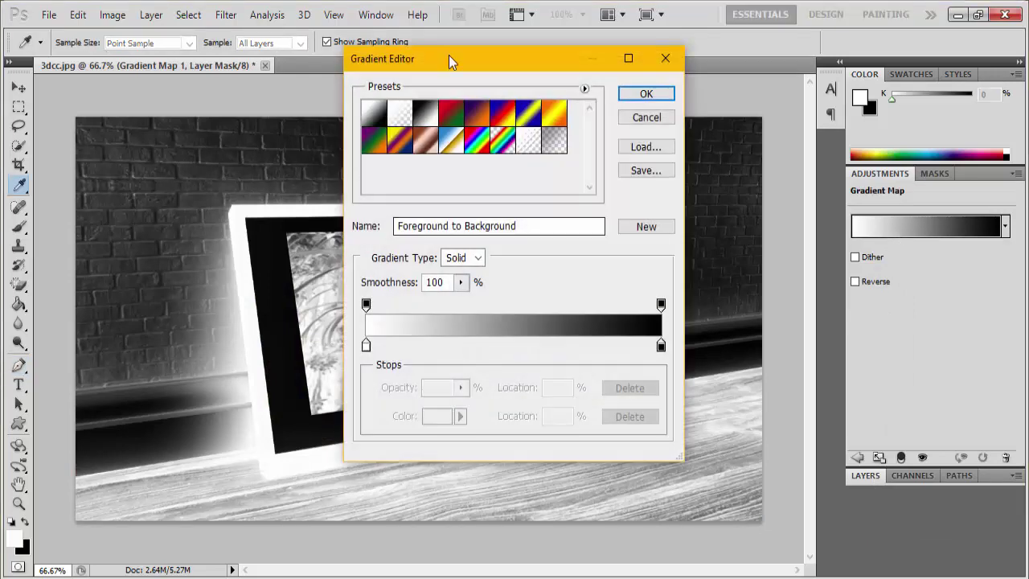
drag(451, 62, 607, 99)
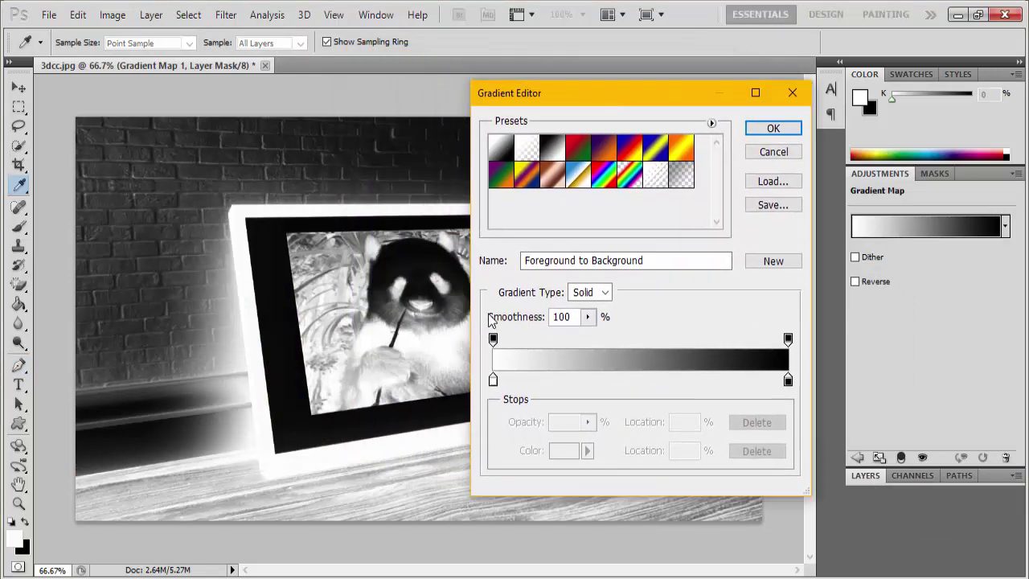
click(492, 381)
double_click(492, 382)
click(576, 154)
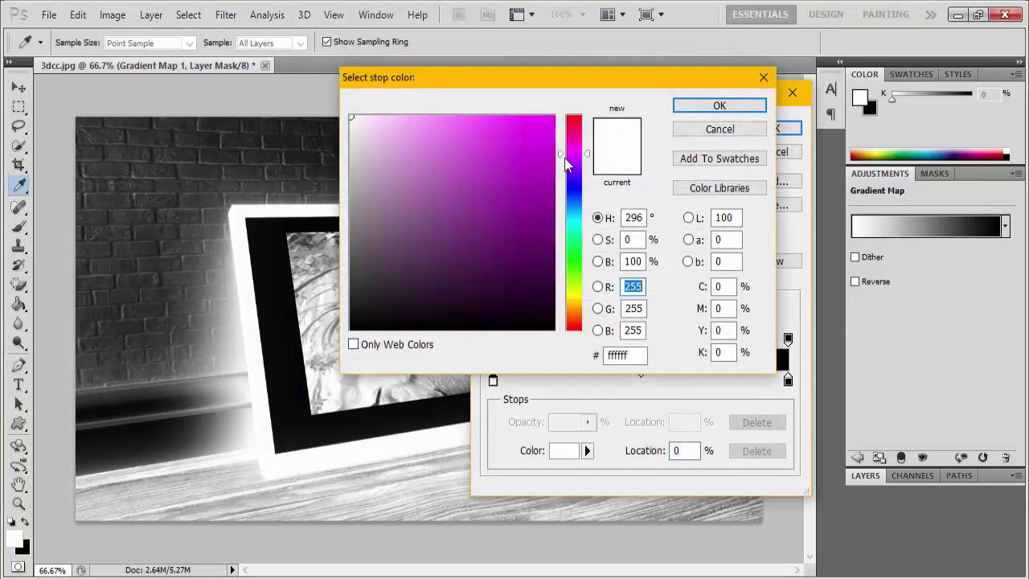
drag(554, 227, 554, 263)
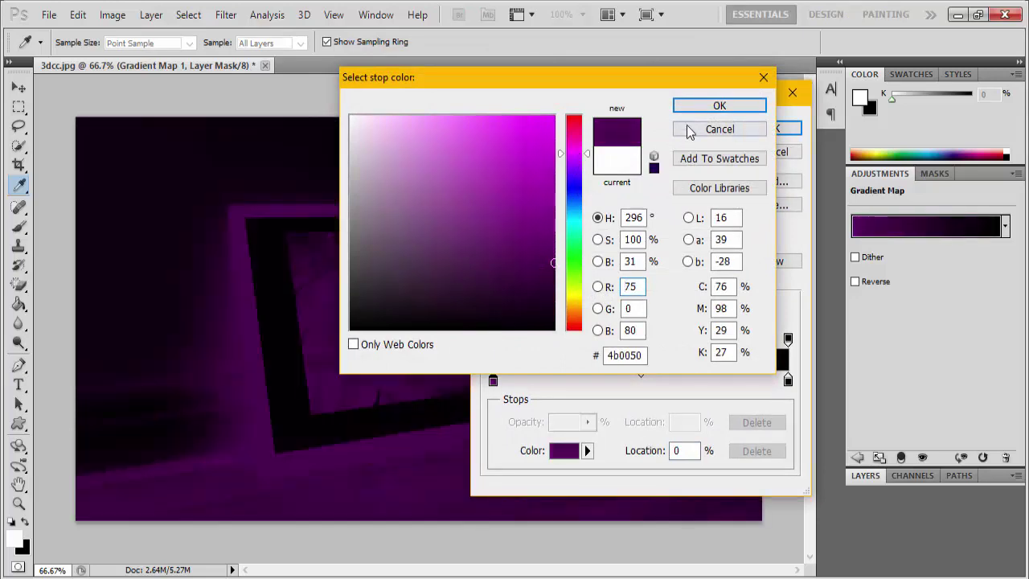
click(700, 107)
- Set the right colour stop to light lilac #eebbfd and apply the gradient
double_click(788, 381)
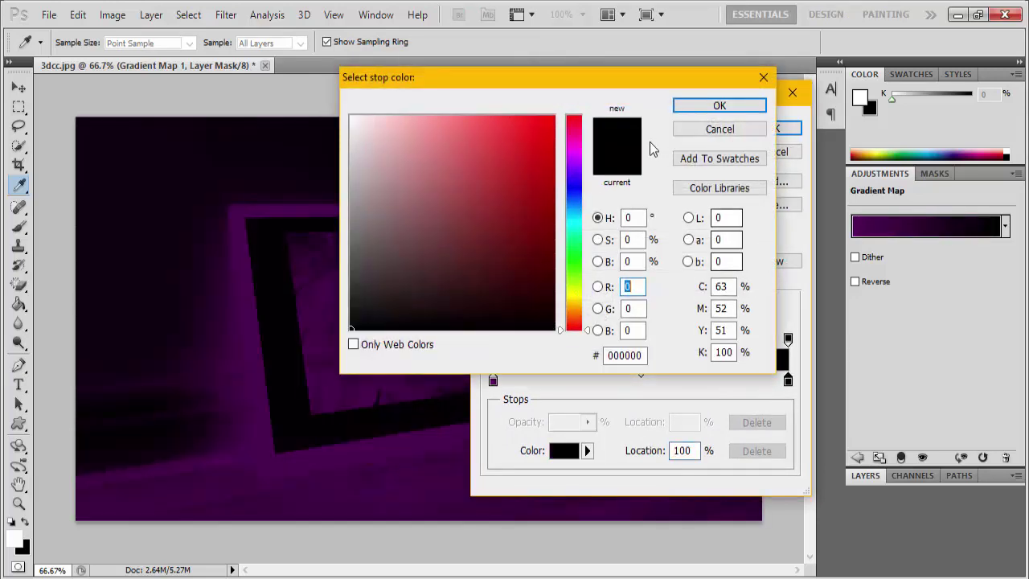
click(574, 138)
key(shift+Down)
key(shift+Down)
key(shift+Down)
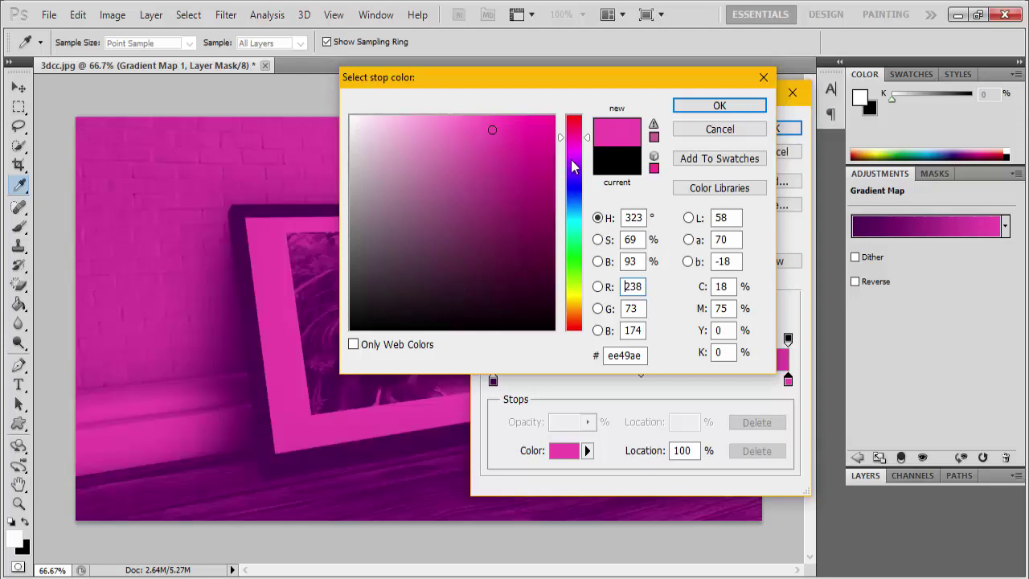
drag(414, 129, 401, 176)
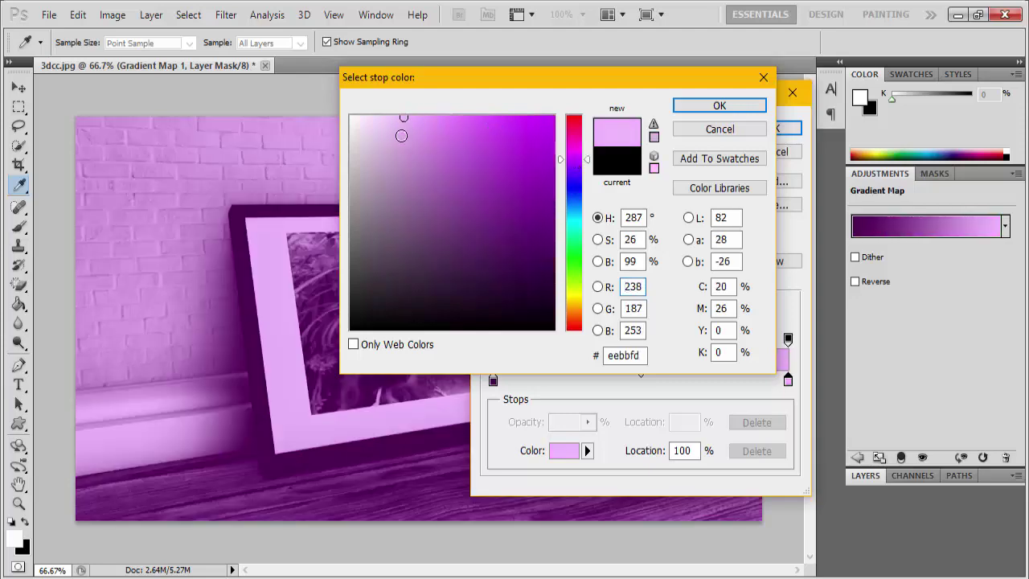
click(718, 105)
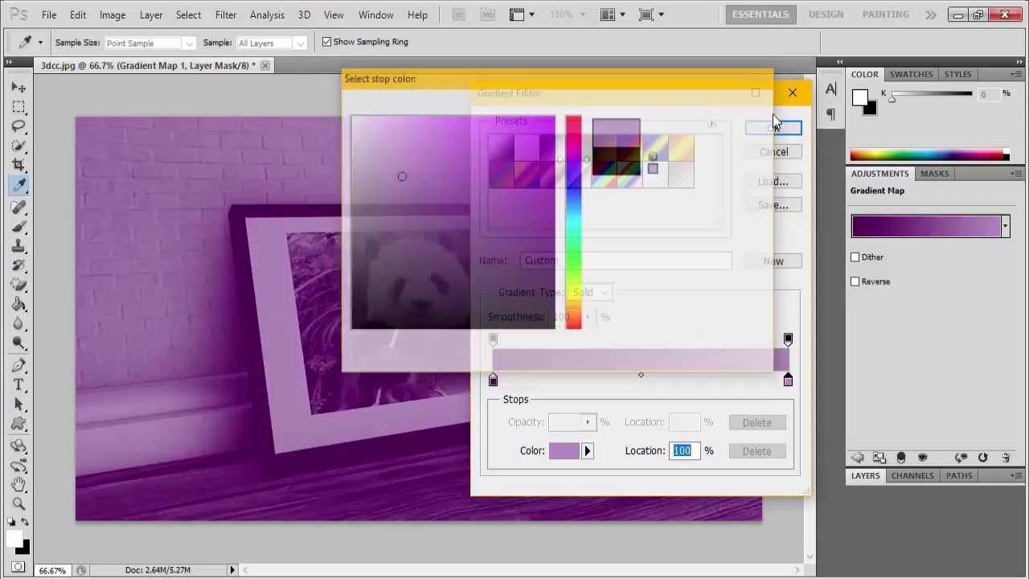
click(780, 128)
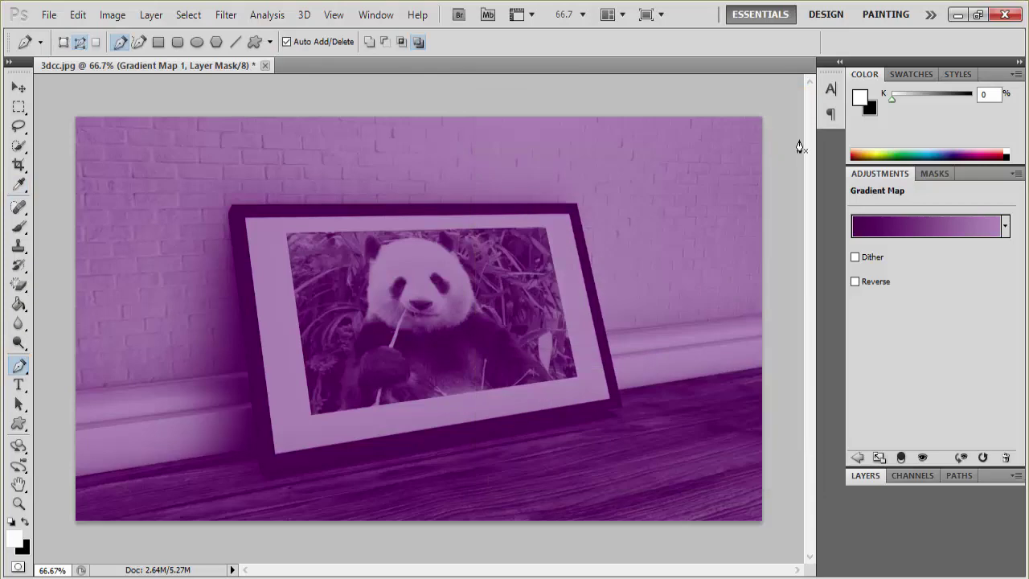
- Blend Gradient Map 1 in Soft Light mode at 20% opacity
click(863, 476)
click(921, 215)
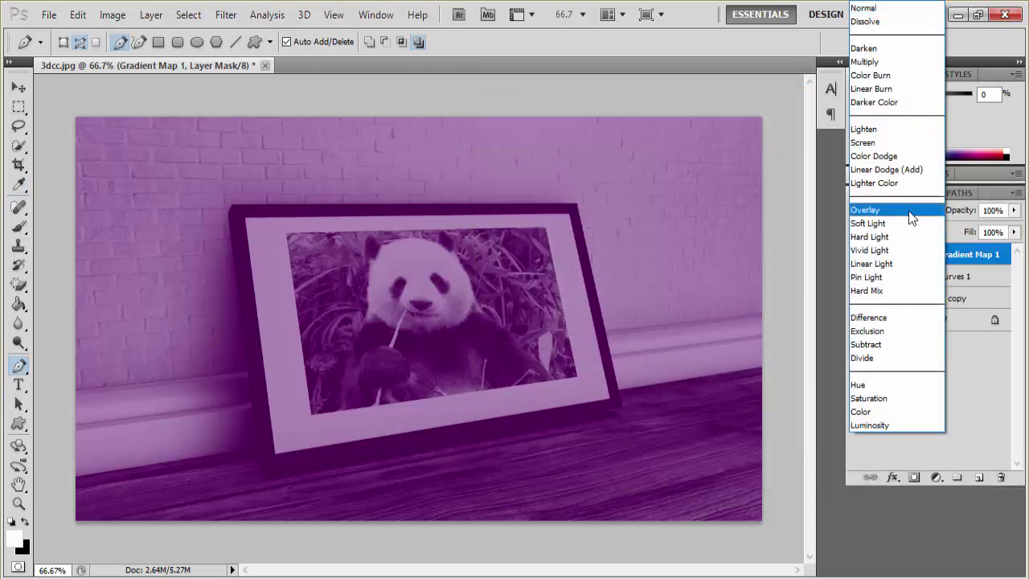
click(898, 210)
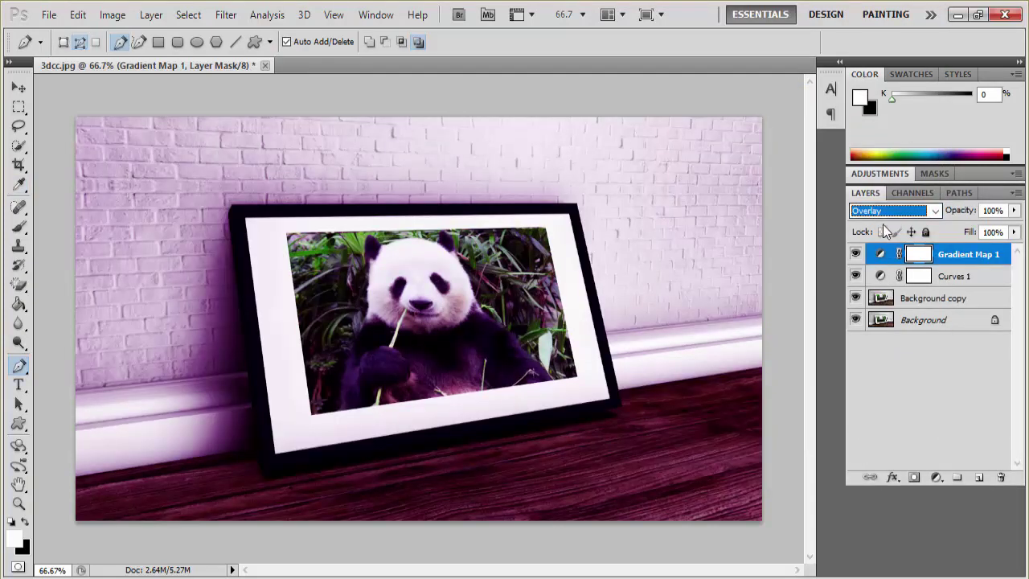
click(886, 212)
click(881, 225)
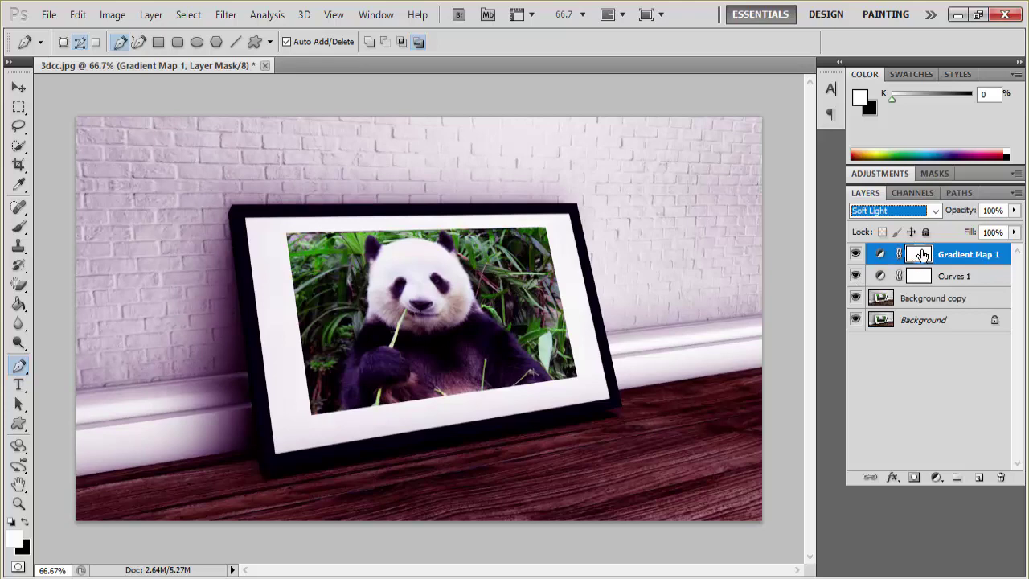
click(994, 210)
text(20)
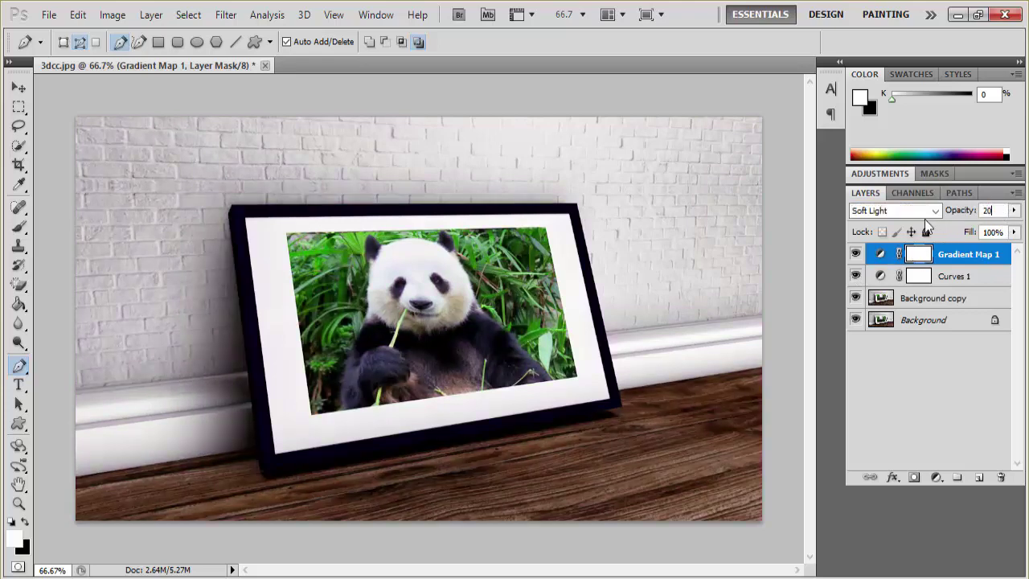
click(882, 278)
- Reset Curves 1 to Default, pull in the white point, and lift shadows (65 → 74)
double_click(882, 279)
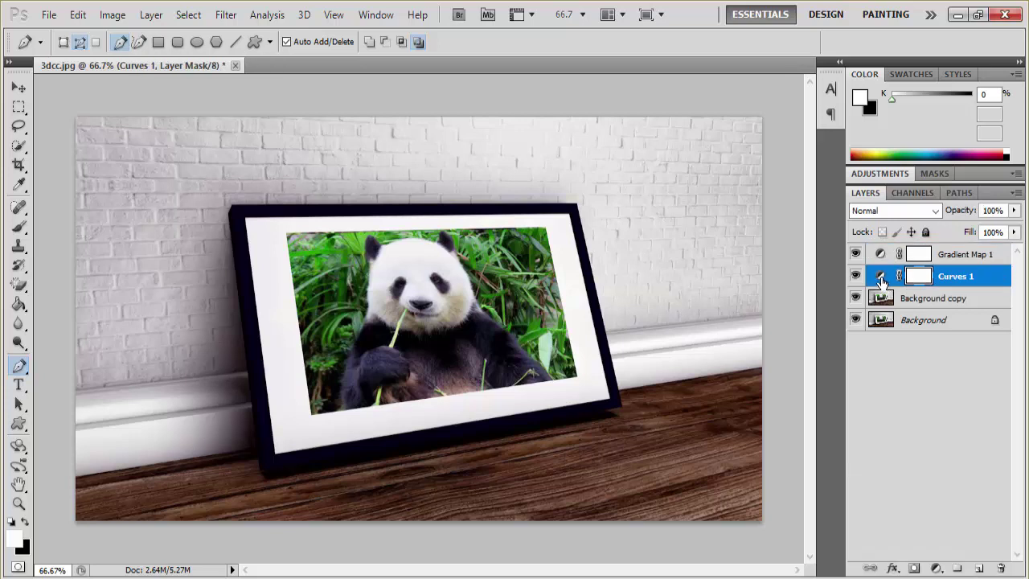
drag(954, 294, 951, 307)
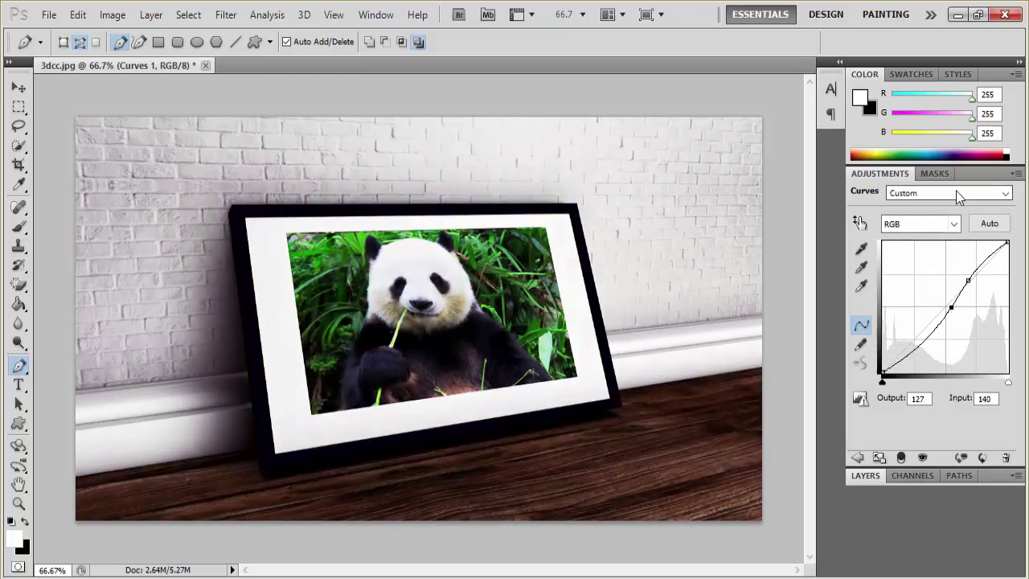
click(956, 197)
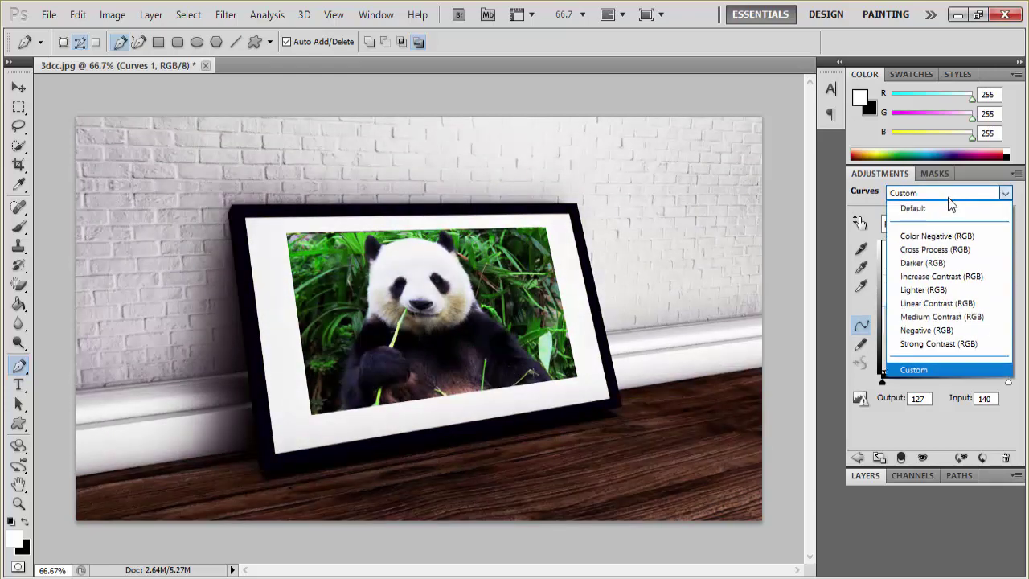
click(945, 206)
drag(952, 301, 949, 300)
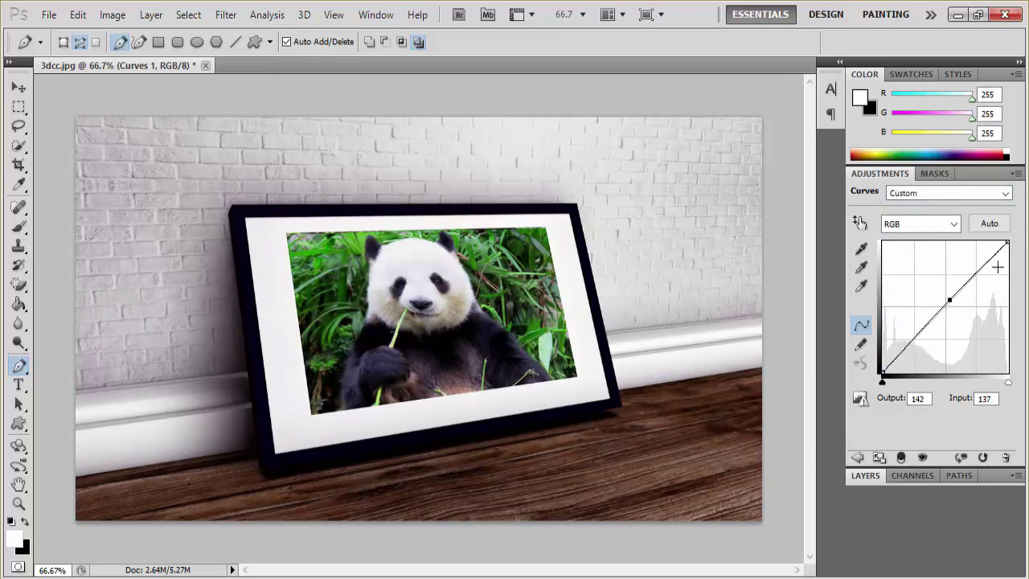
mouse_move(1008, 243)
mouse_down()
mouse_move(995, 242)
mouse_move(1008, 242)
mouse_up()
drag(914, 334, 915, 334)
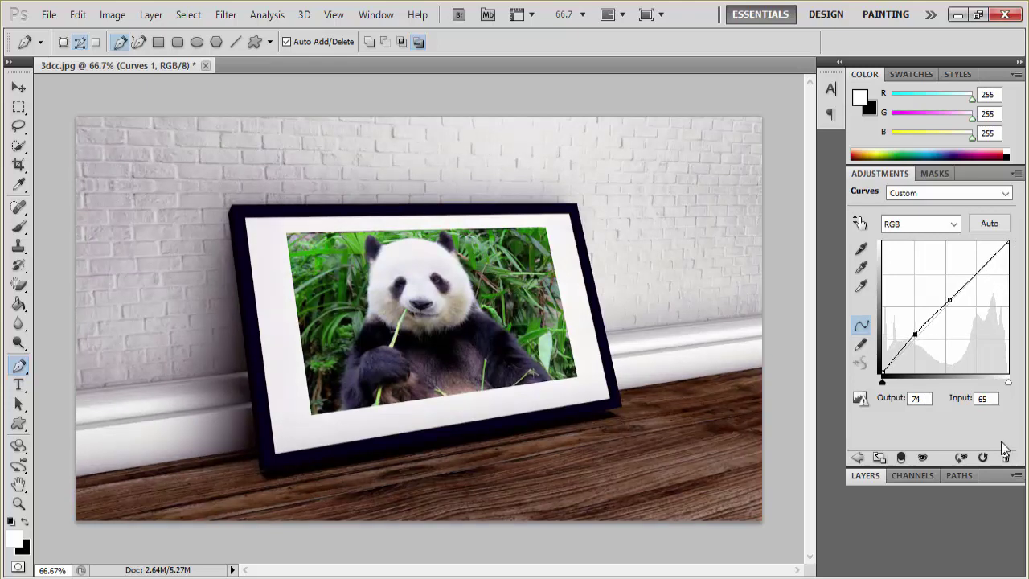
- Set Gradient Map 1's opacity to 25%
click(863, 475)
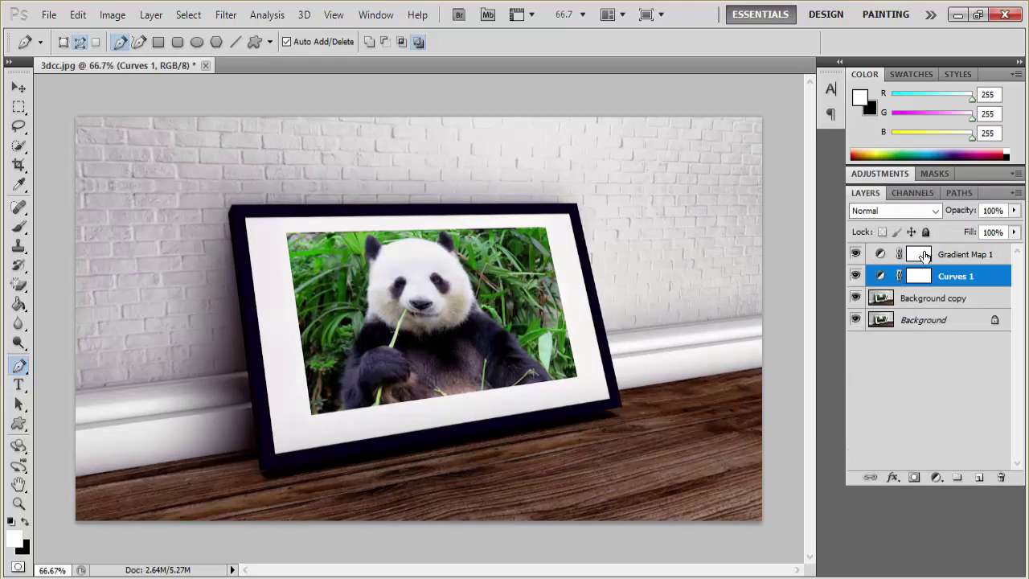
click(957, 255)
click(1014, 210)
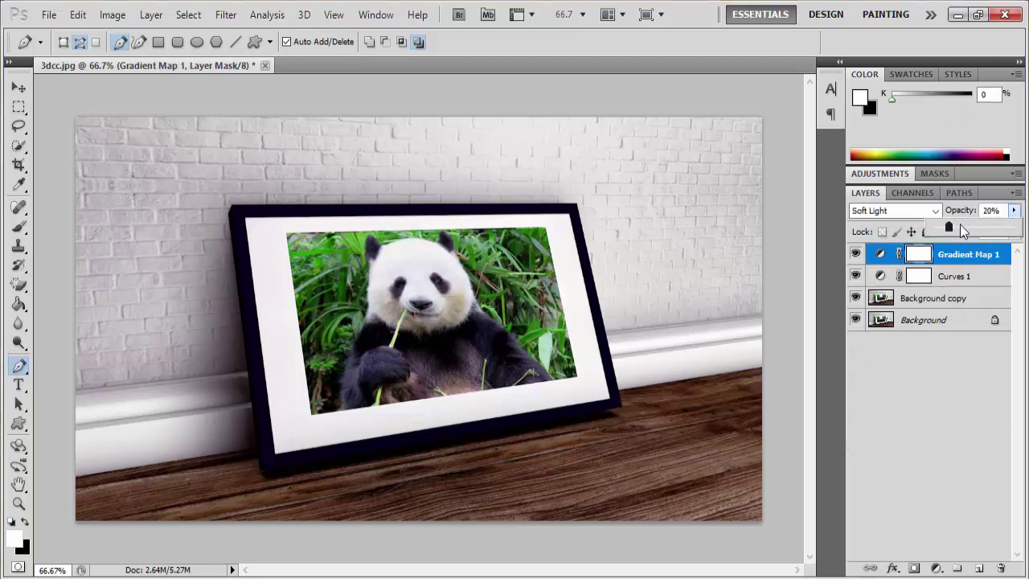
click(949, 228)
text(15)
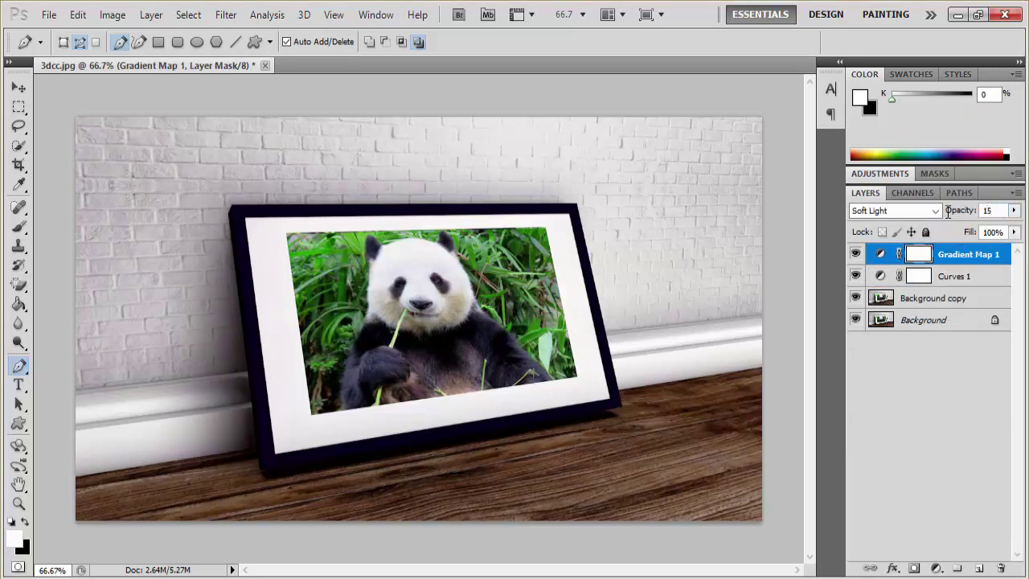
key(Return)
- Toggle Gradient Map 1's visibility to compare and dismiss its mask display options unchanged
click(856, 254)
click(856, 254)
double_click(919, 255)
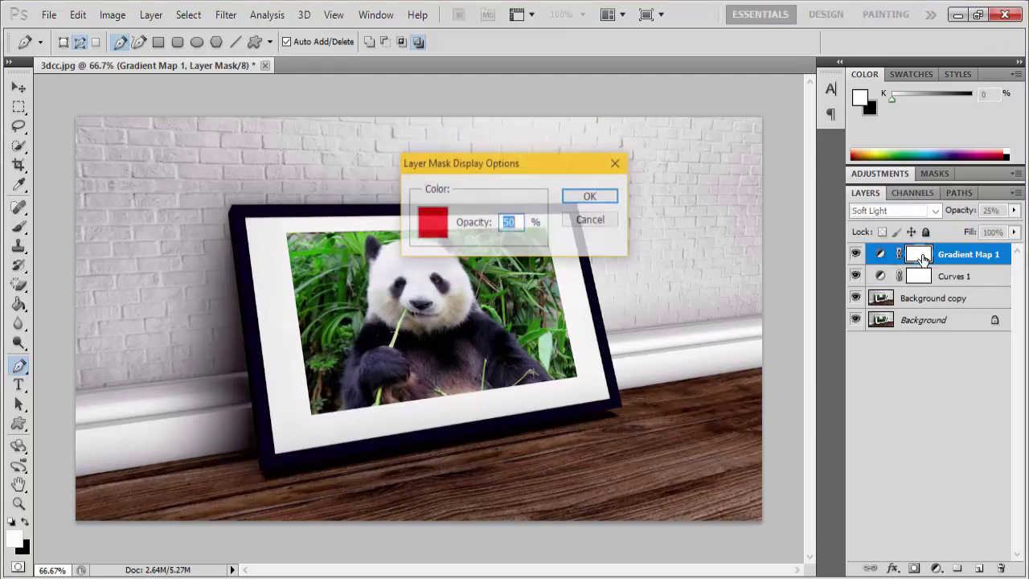
click(614, 162)
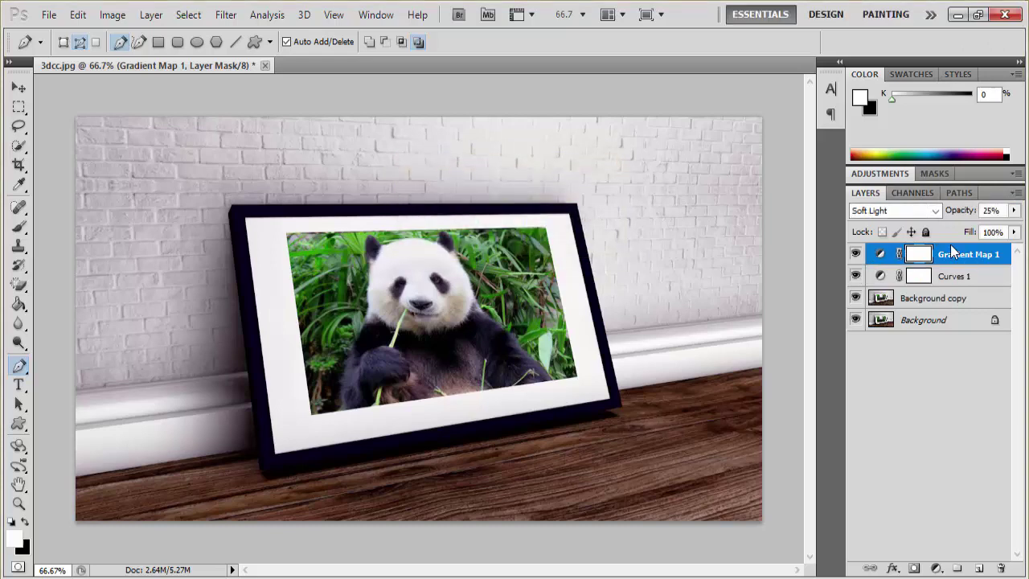
- Set the gradient map's left stop to dark purple 4b0050 in the Gradient Editor
click(882, 256)
click(903, 230)
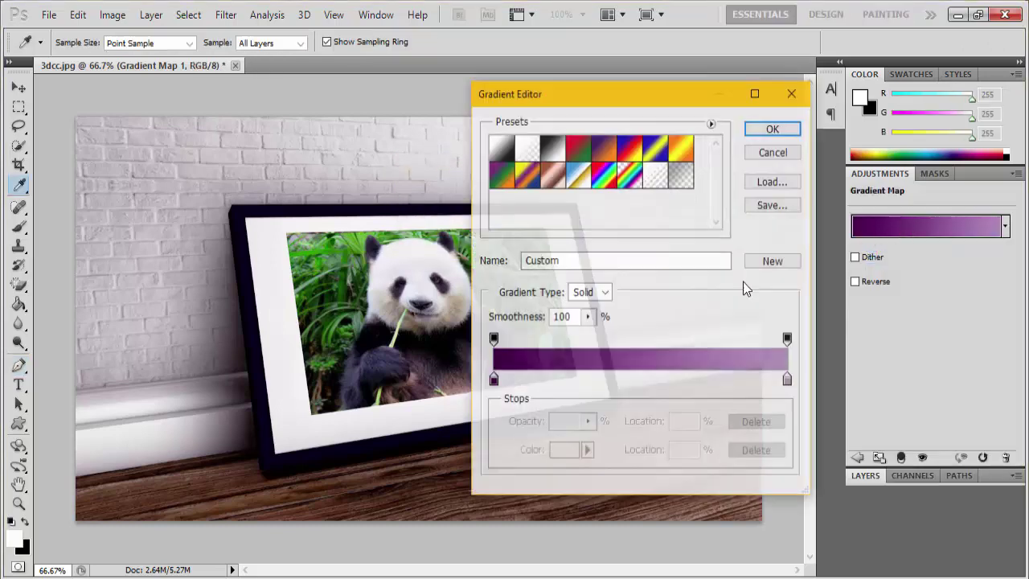
double_click(493, 380)
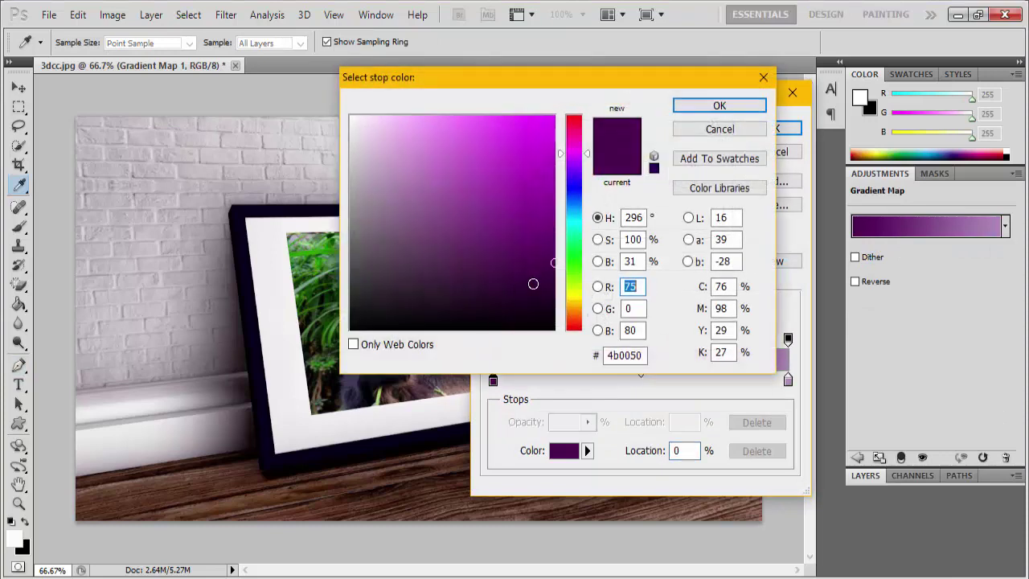
click(739, 108)
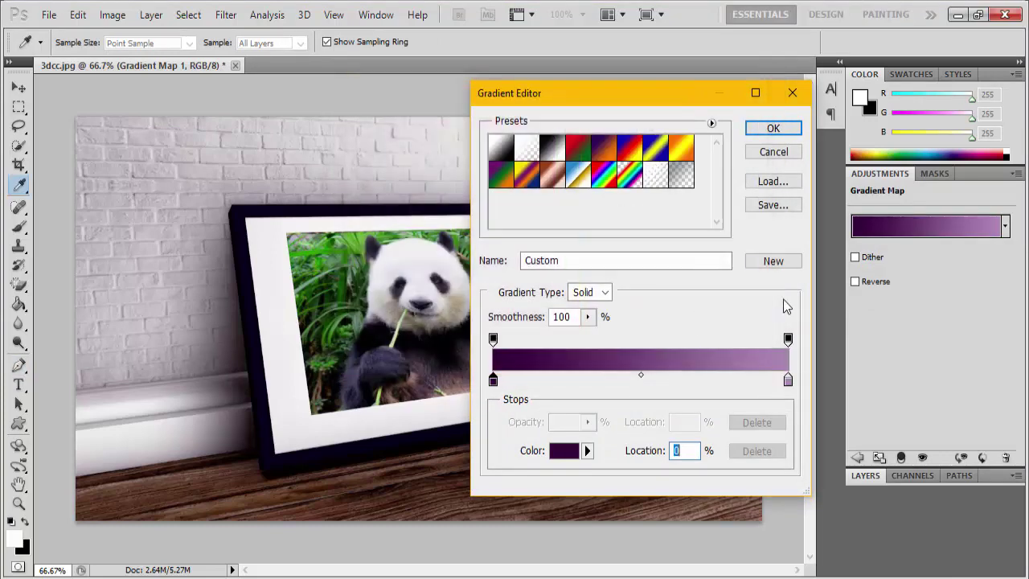
- Make the right gradient stop a darker purple and apply the gradient
double_click(787, 381)
click(400, 208)
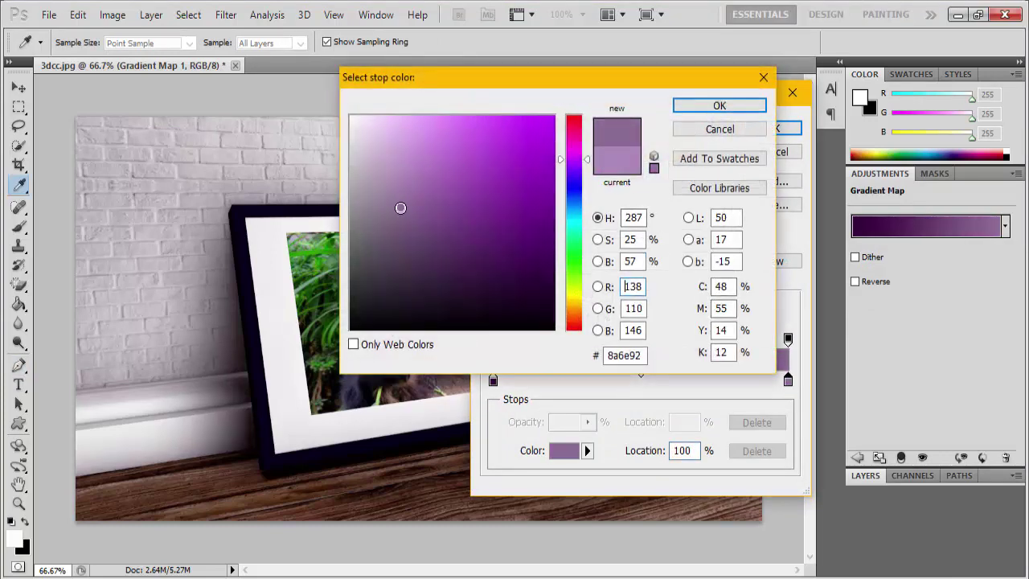
click(402, 234)
click(408, 263)
click(412, 239)
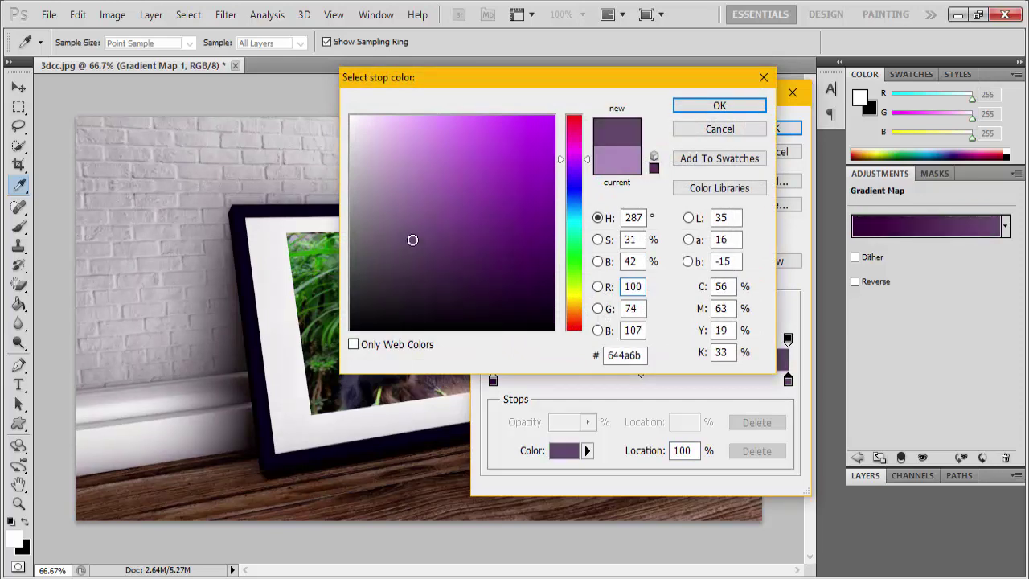
click(409, 250)
click(720, 105)
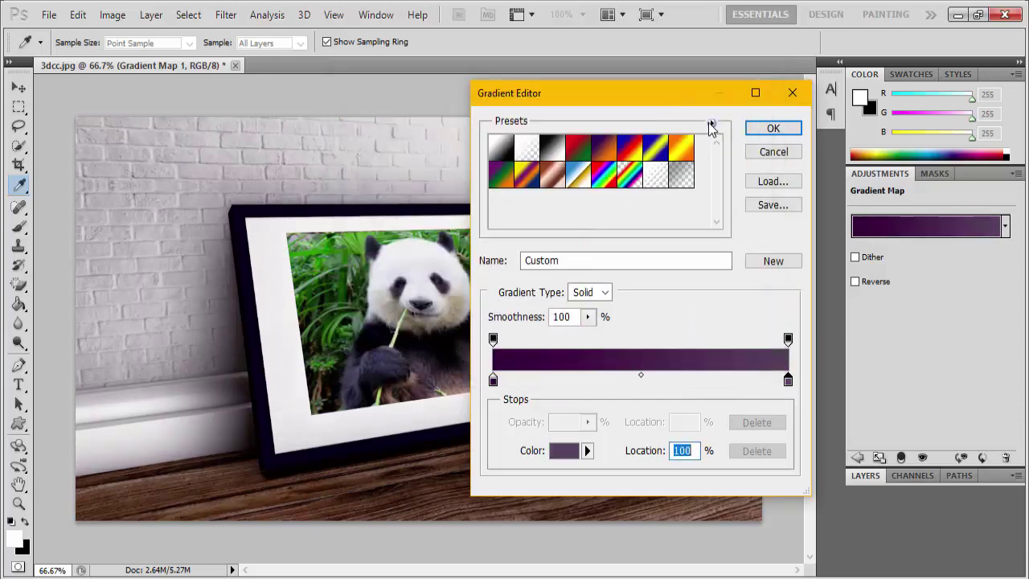
click(772, 128)
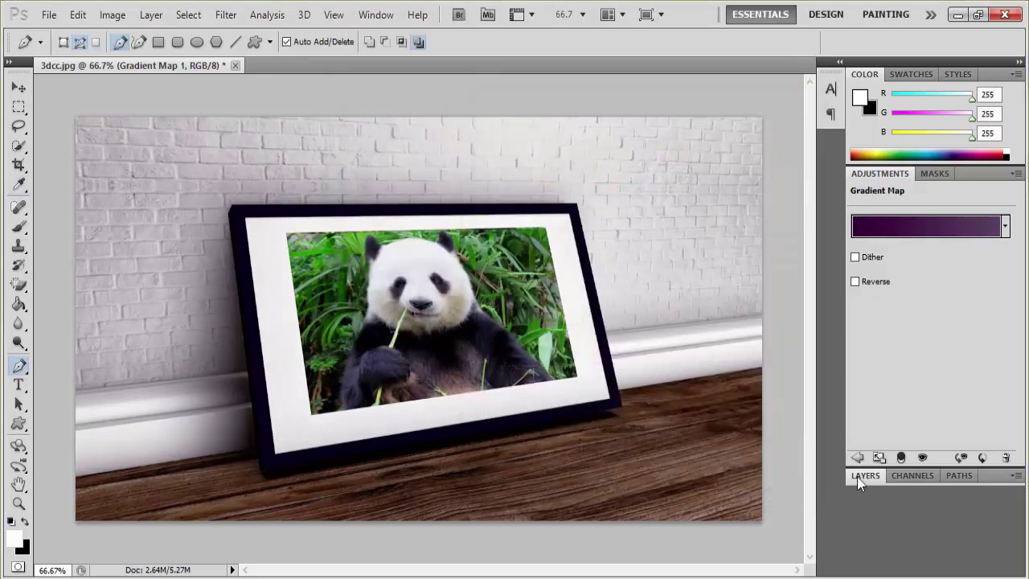
- Switch Gradient Map 1's blend mode to Color
click(857, 476)
click(931, 210)
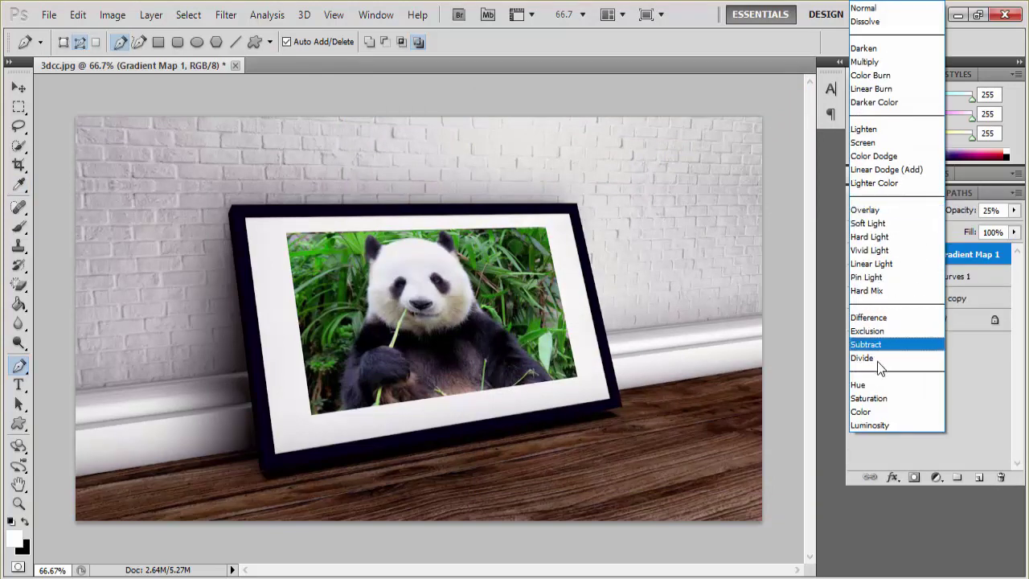
click(874, 382)
click(888, 211)
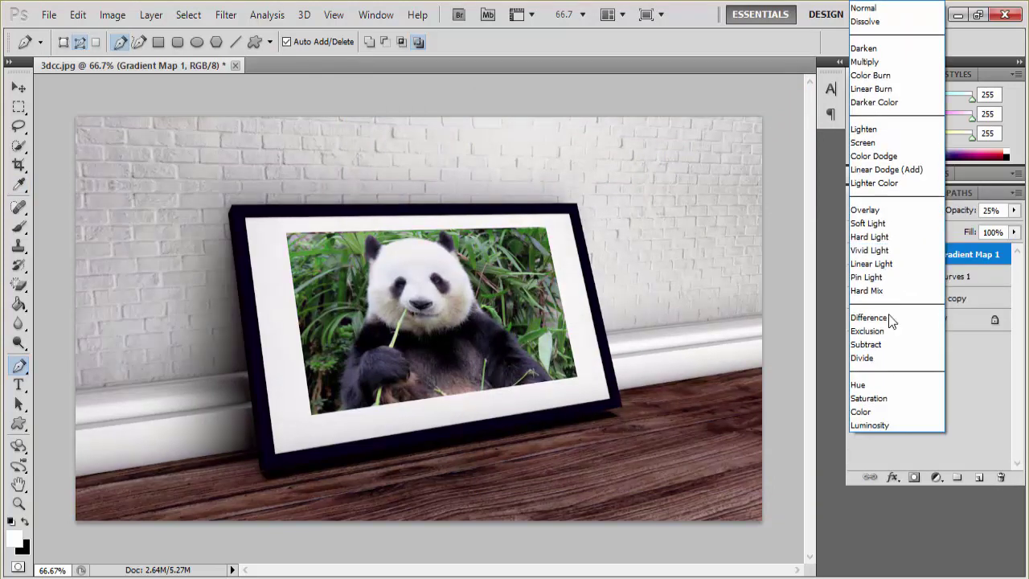
click(881, 410)
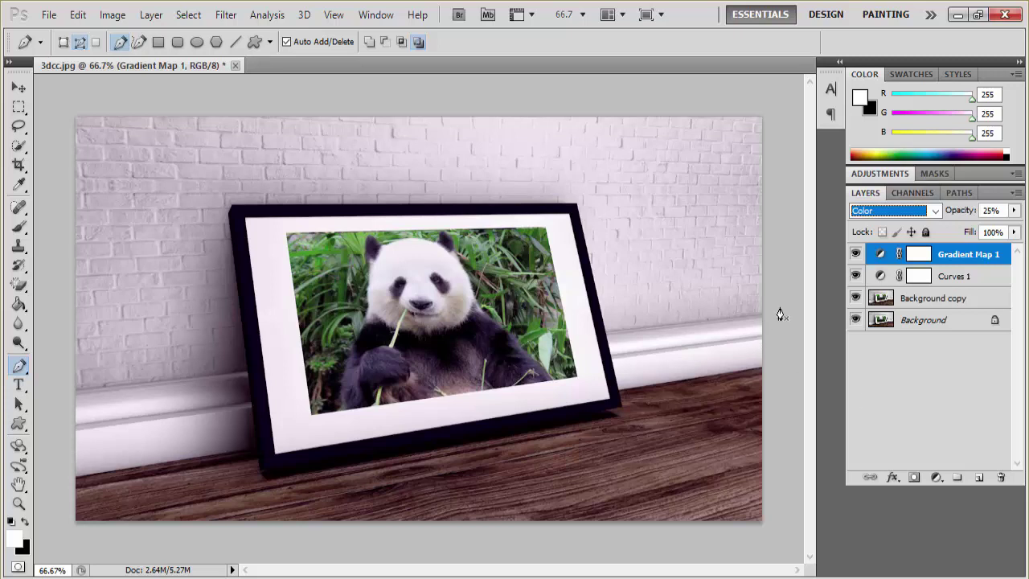
click(851, 256)
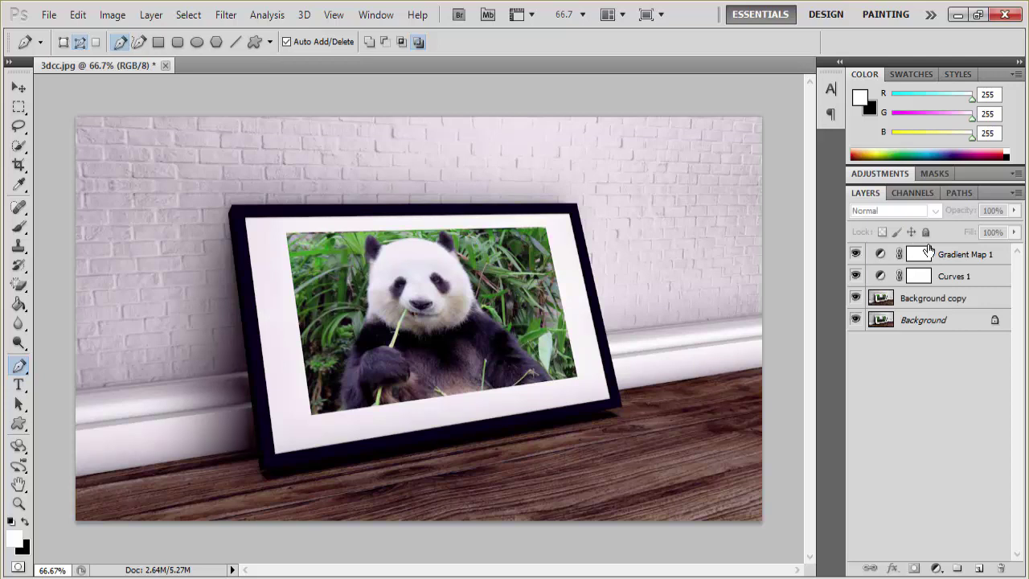
- Shape Curves 1 into a gentle S-curve, shadow point at 75 → 76 and upper point eased down
click(882, 277)
click(882, 277)
click(915, 337)
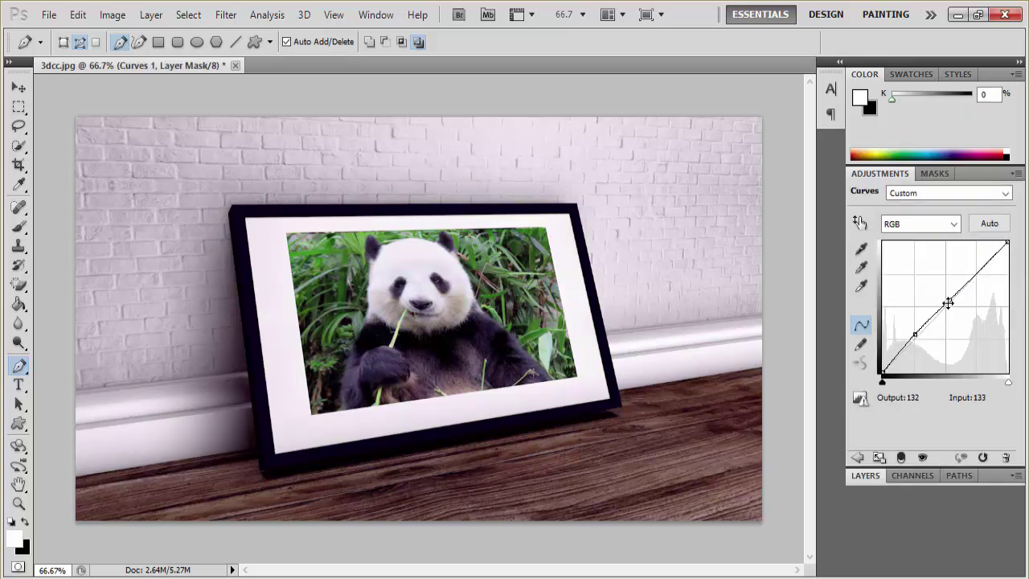
mouse_move(970, 281)
mouse_down()
mouse_move(971, 305)
mouse_move(964, 295)
mouse_up()
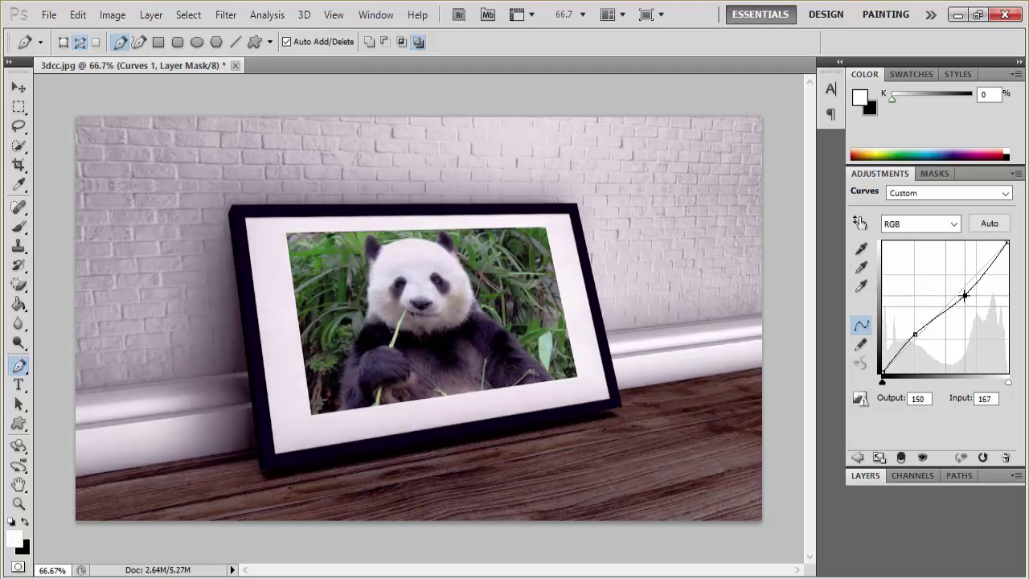
drag(964, 295, 971, 291)
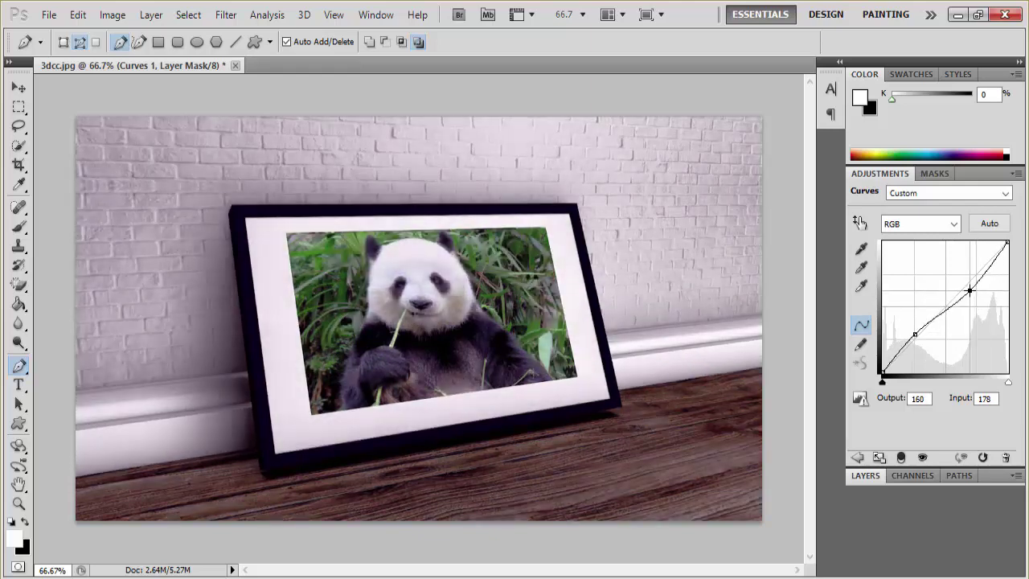
mouse_move(970, 291)
mouse_down()
mouse_move(959, 284)
mouse_move(973, 290)
mouse_up()
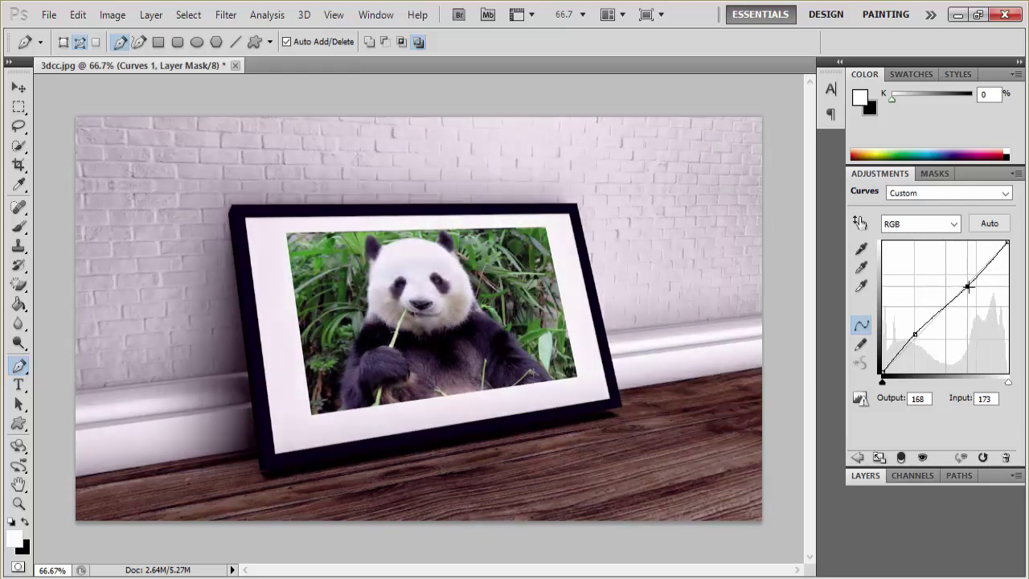
mouse_move(912, 331)
mouse_down()
mouse_move(907, 354)
mouse_move(920, 333)
mouse_up()
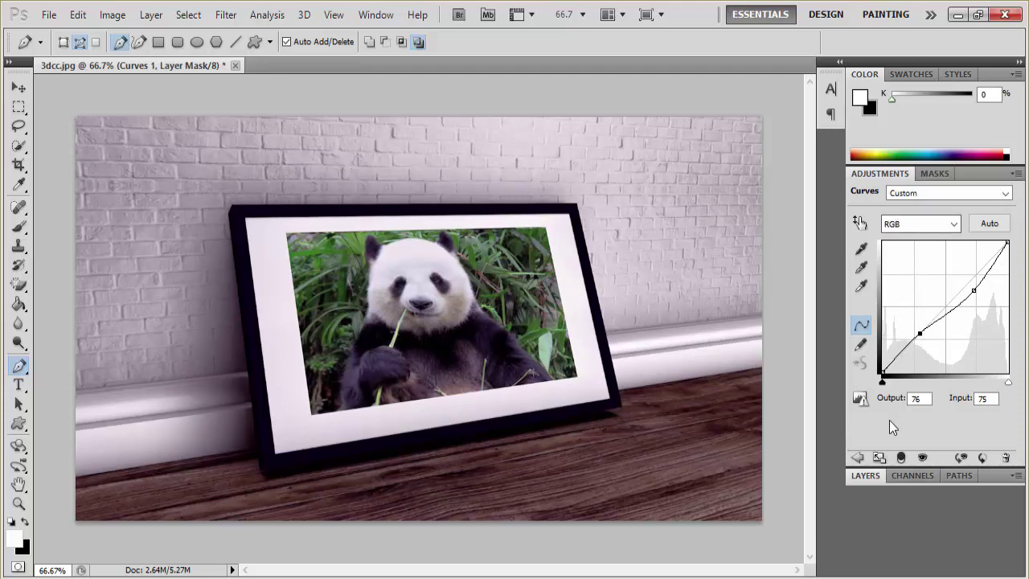
click(871, 473)
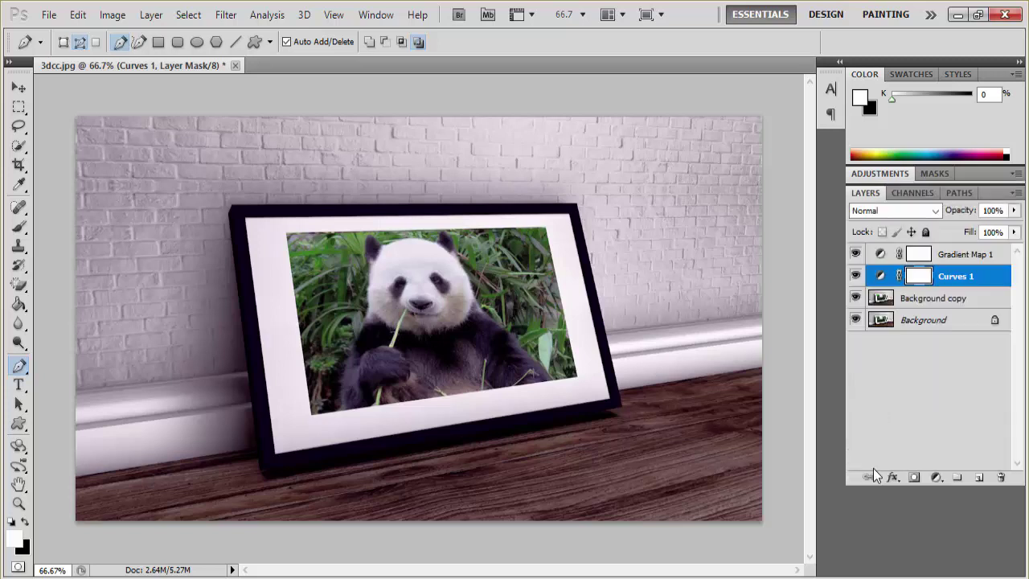
- Toggle Curves 1 and Gradient Map 1 off and on to compare before and after
click(856, 275)
click(856, 274)
click(856, 273)
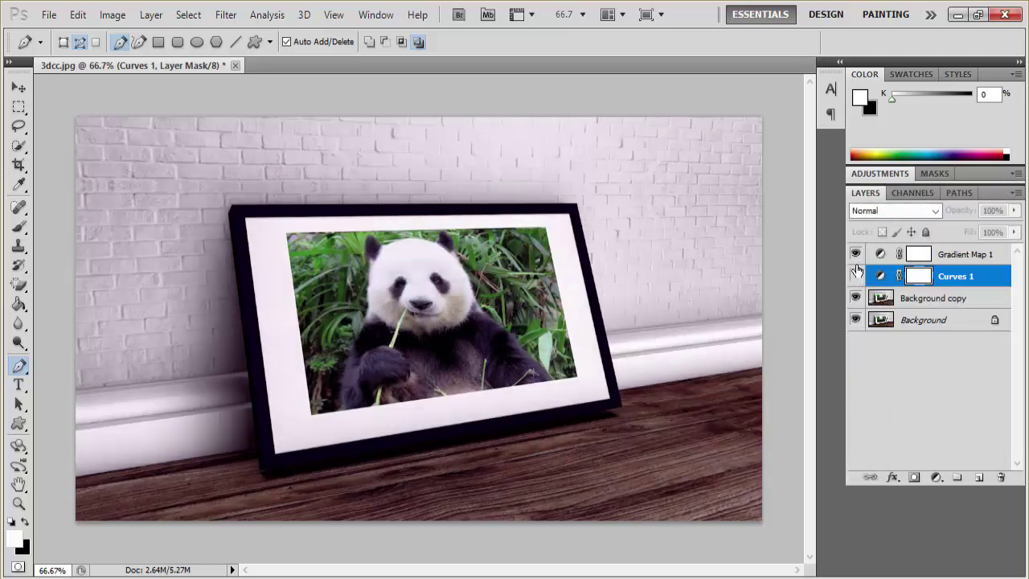
drag(856, 274, 855, 256)
click(855, 255)
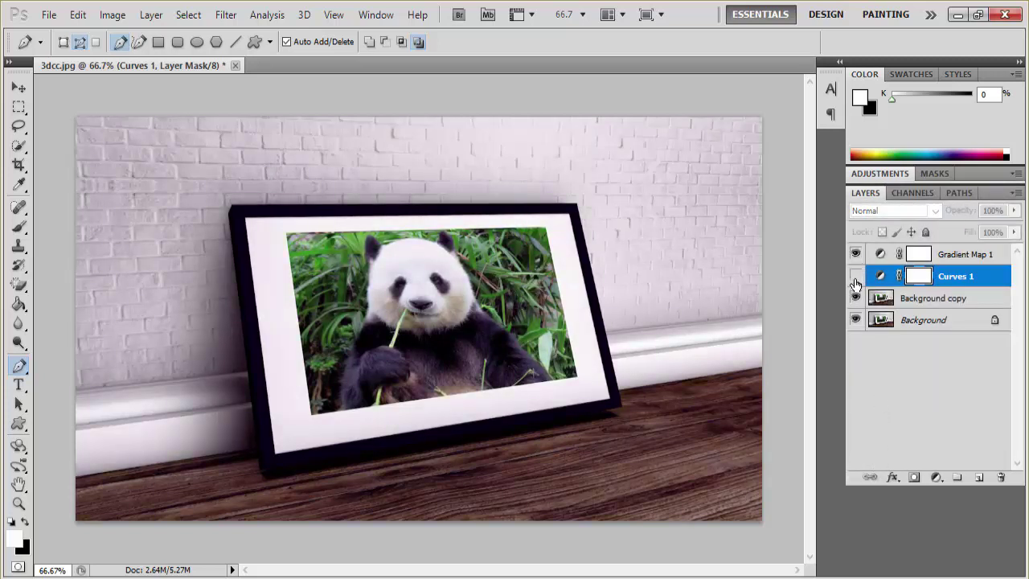
click(857, 277)
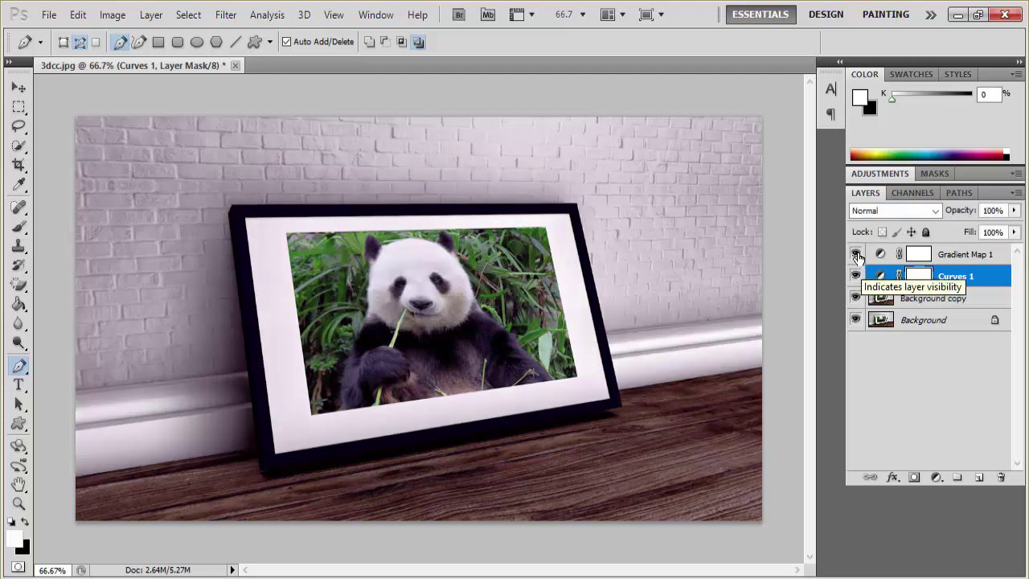
click(856, 256)
click(856, 256)
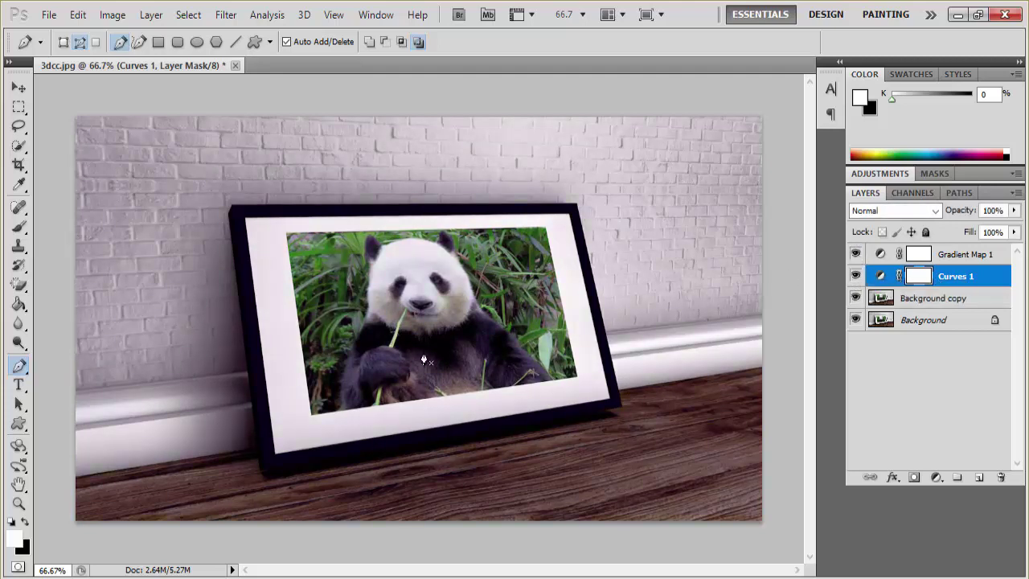
- View the image at Actual Pixels and Fill Screen, then hide all panels with Tab
click(18, 503)
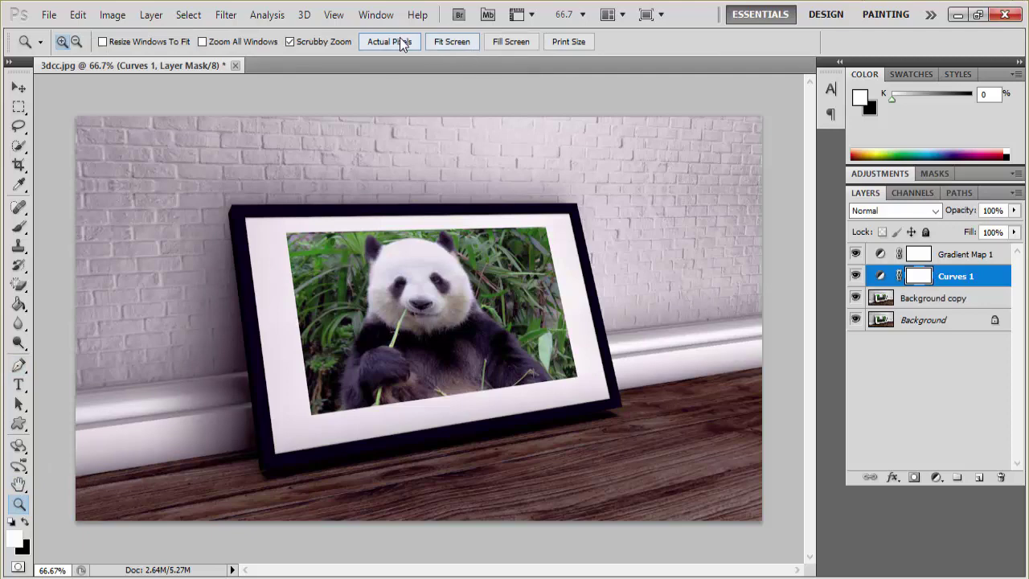
click(396, 42)
scroll(564, 138, down, 1)
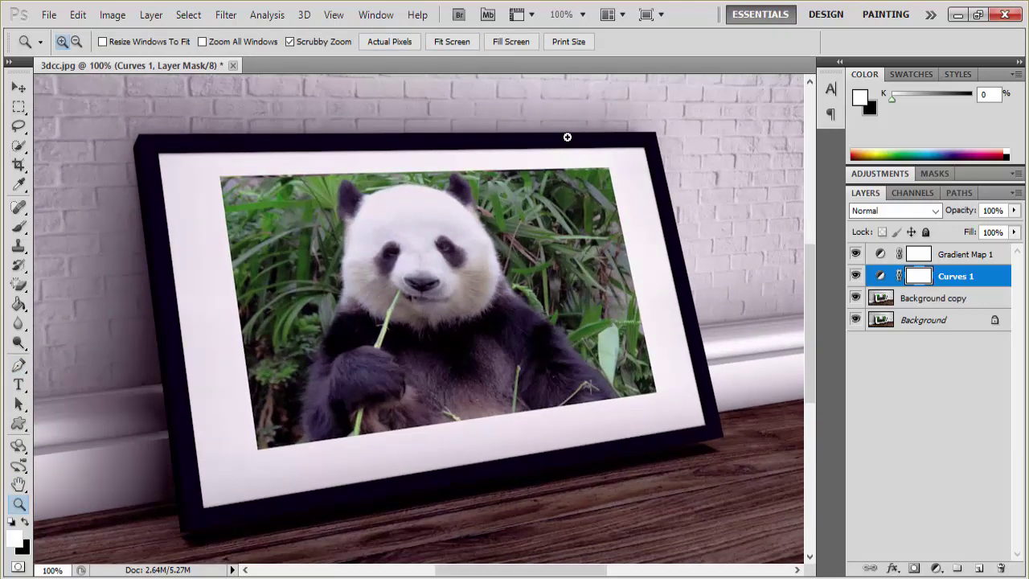
scroll(567, 137, down, 1)
scroll(567, 135, down, 1)
scroll(567, 137, down, 2)
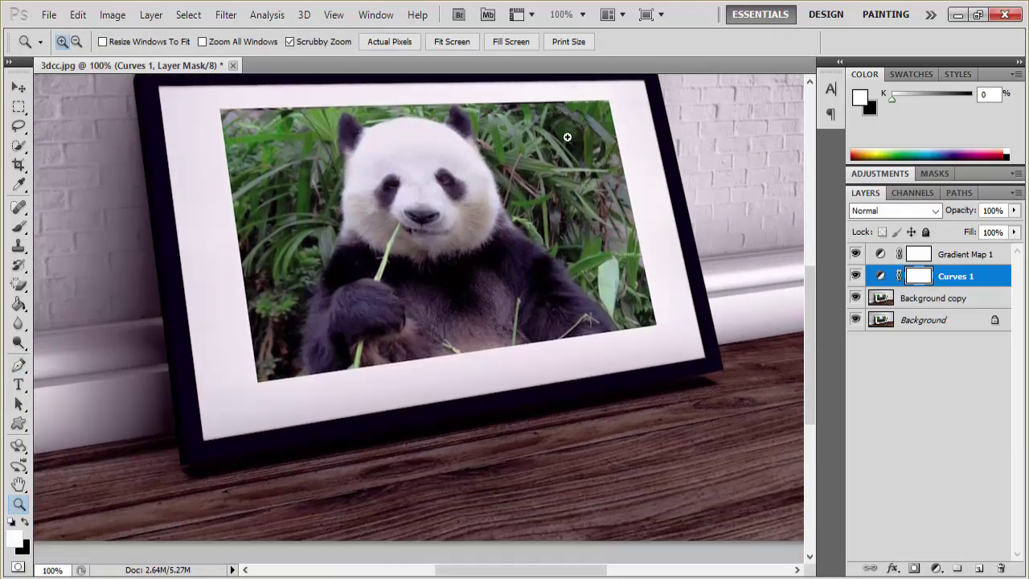
click(498, 39)
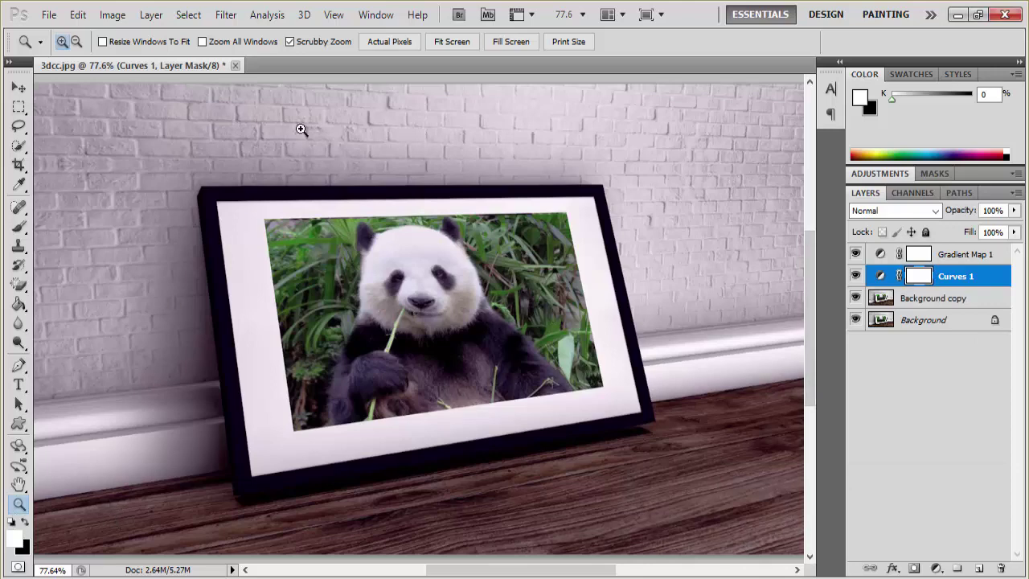
click(377, 47)
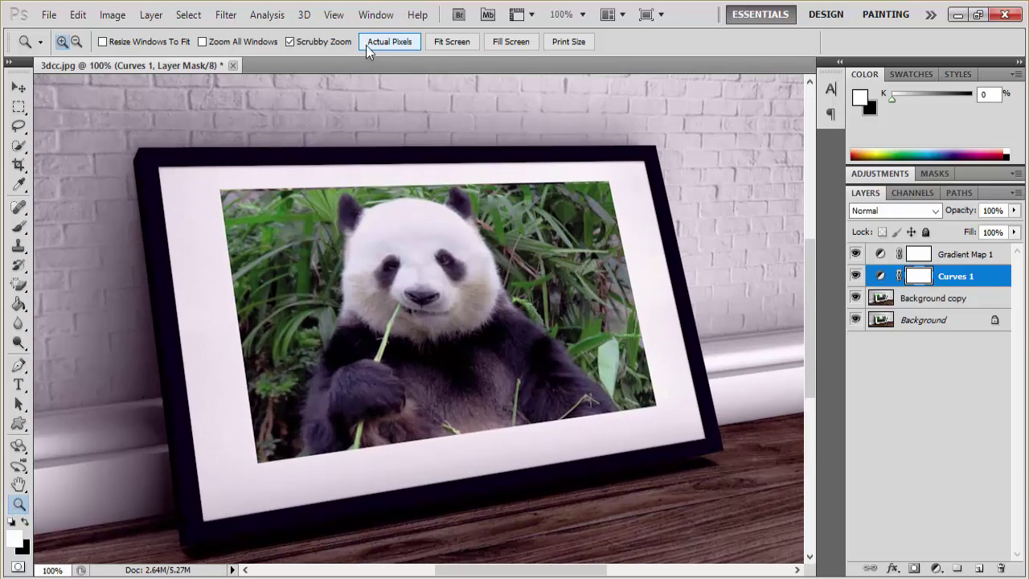
key(Tab)
drag(704, 570, 670, 574)
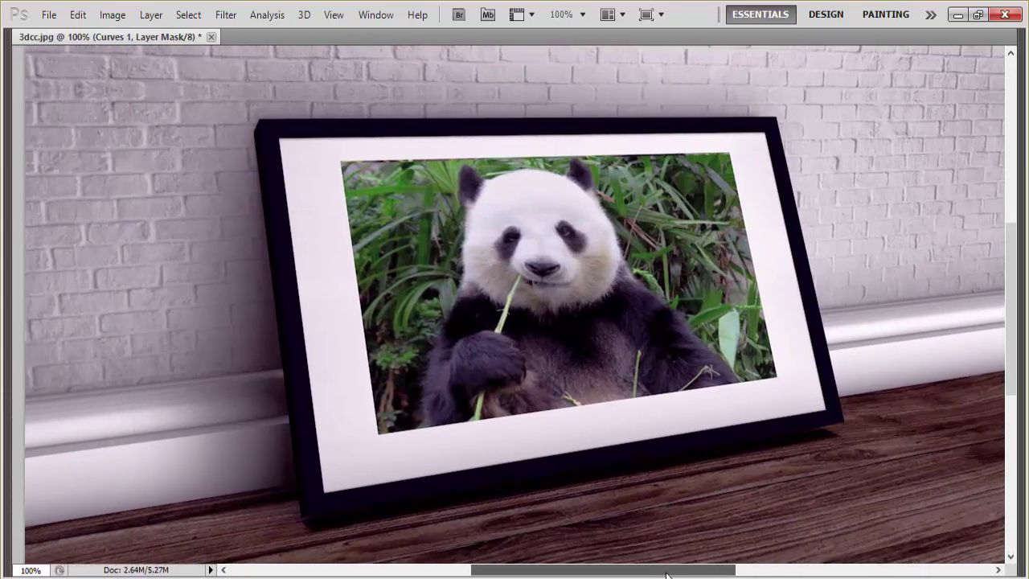